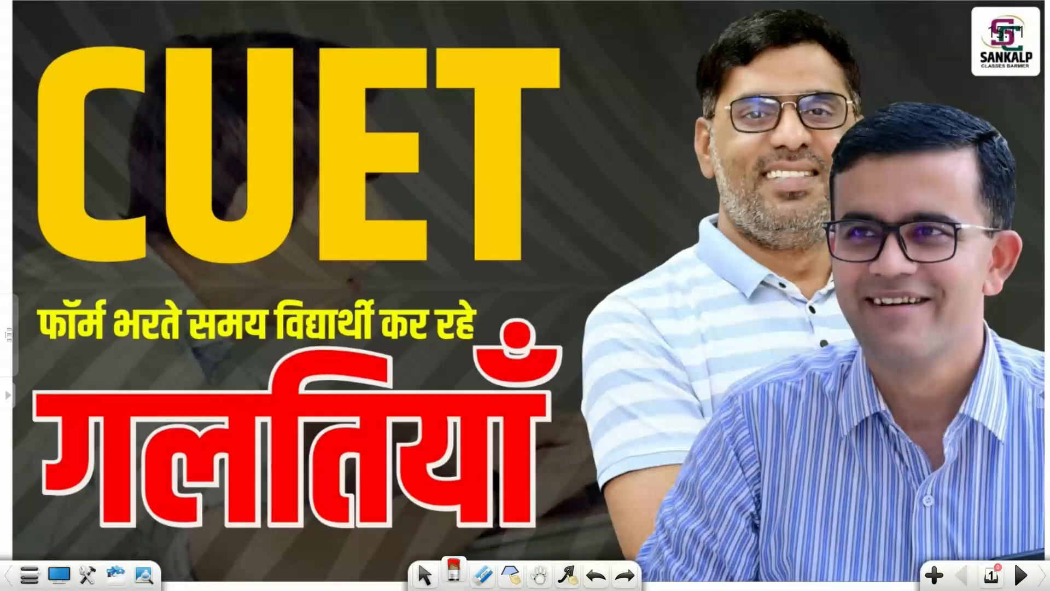
# On the second slide, underline the CUET(UG) registration heading, box "(UG)" and outline the "CUET(UG)-2025 Registration" link in red
pyautogui.press('pagedown')
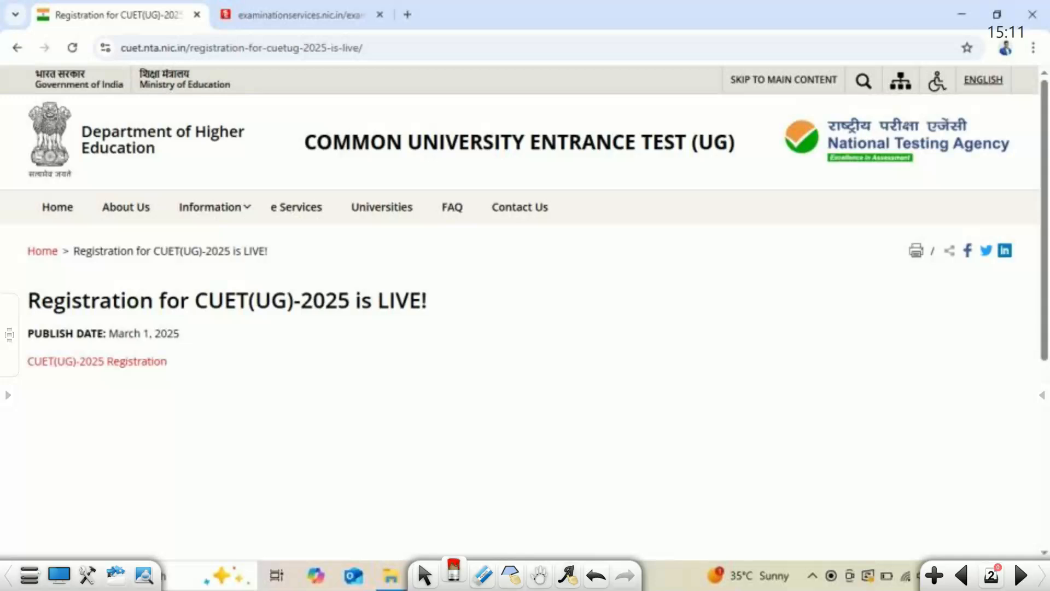
pyautogui.moveTo(83, 315)
pyautogui.mouseDown()
pyautogui.moveTo(292, 316)
pyautogui.moveTo(247, 279)
pyautogui.moveTo(290, 280)
pyautogui.moveTo(293, 316)
pyautogui.mouseUp()
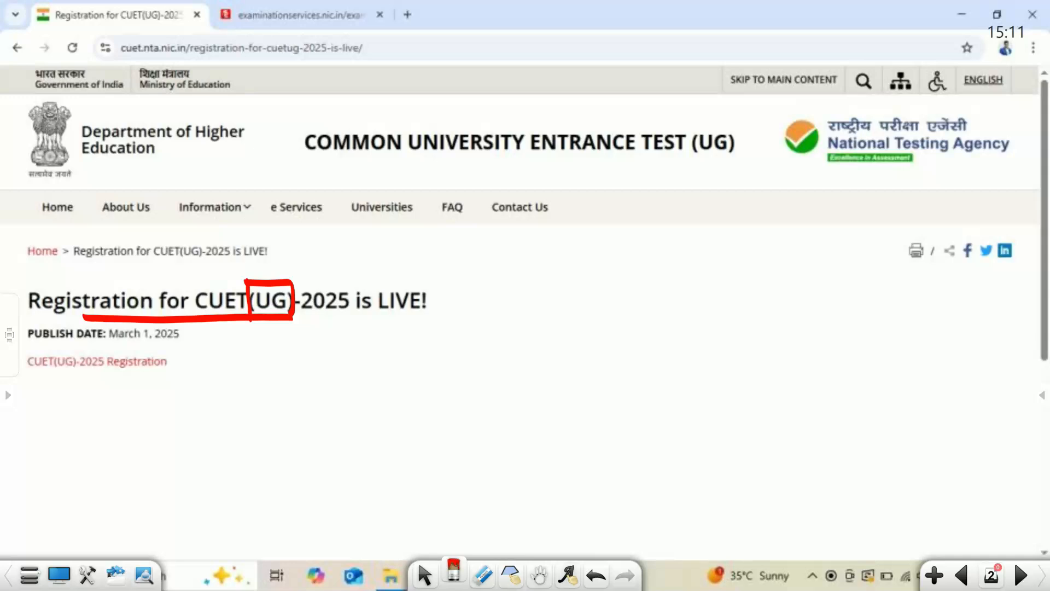
pyautogui.moveTo(190, 346)
pyautogui.mouseDown()
pyautogui.moveTo(50, 346)
pyautogui.moveTo(20, 376)
pyautogui.moveTo(131, 377)
pyautogui.moveTo(186, 355)
pyautogui.mouseUp()
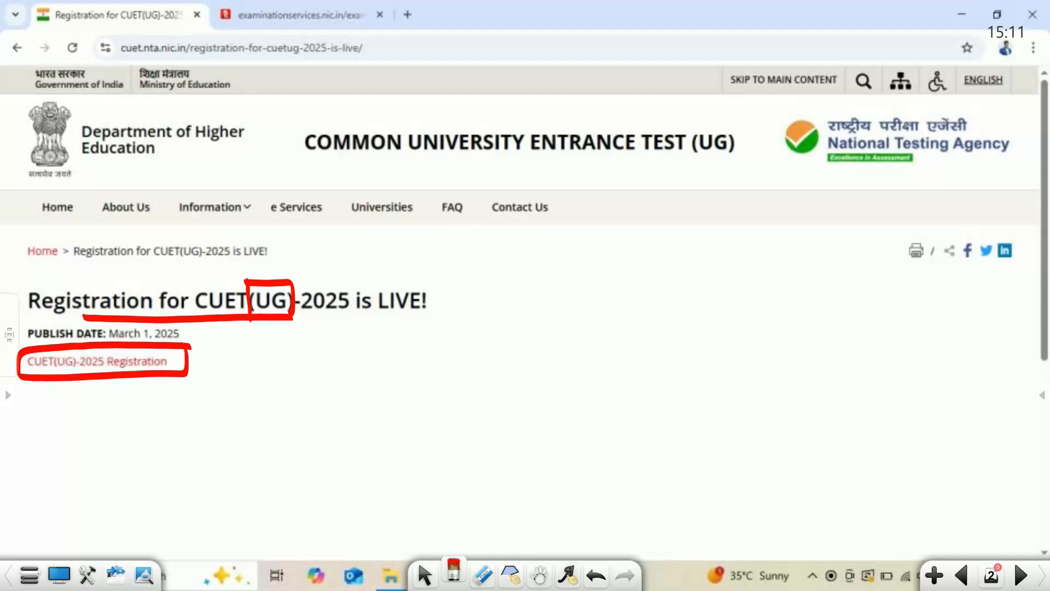
# On the third slide, draw double red ticks on the Steps to Apply Online, Register yourself and Already Registered Candidate cards
pyautogui.click(1020, 575)
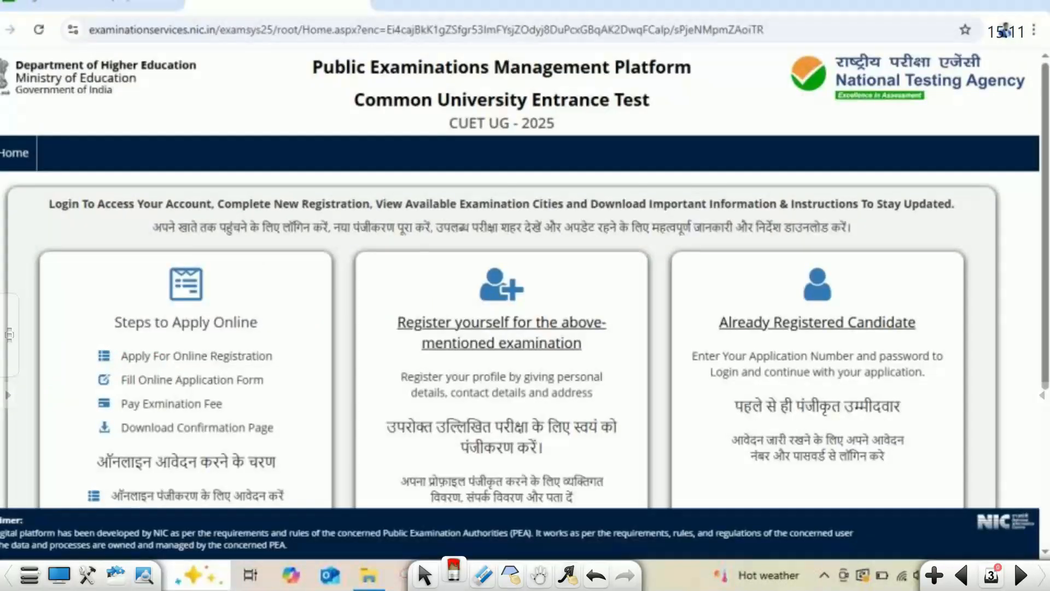
pyautogui.moveTo(78, 281); pyautogui.dragTo(120, 245)
pyautogui.moveTo(76, 308); pyautogui.dragTo(125, 267)
pyautogui.moveTo(362, 279); pyautogui.dragTo(427, 246)
pyautogui.moveTo(362, 301); pyautogui.dragTo(434, 264)
pyautogui.moveTo(672, 276)
pyautogui.mouseDown()
pyautogui.moveTo(687, 290)
pyautogui.moveTo(746, 238)
pyautogui.mouseUp()
pyautogui.moveTo(686, 302)
pyautogui.mouseDown()
pyautogui.moveTo(697, 308)
pyautogui.moveTo(777, 247)
pyautogui.mouseUp()
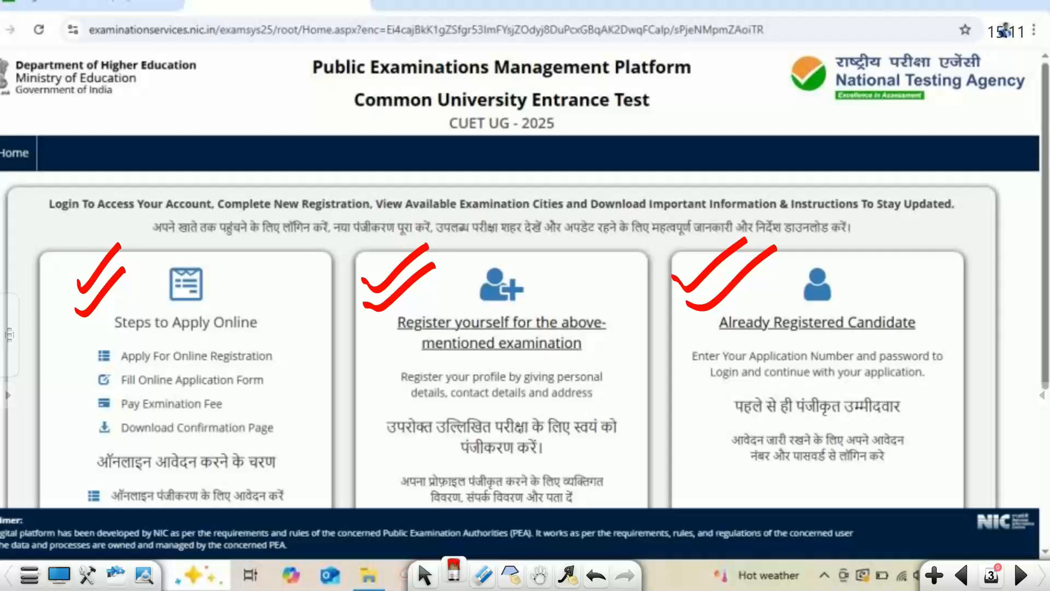
# Underline "Steps to Apply Online" and the Register yourself heading, outline "Common University Entrance Test", and tick the Register yourself heading
pyautogui.moveTo(131, 344); pyautogui.dragTo(249, 339)
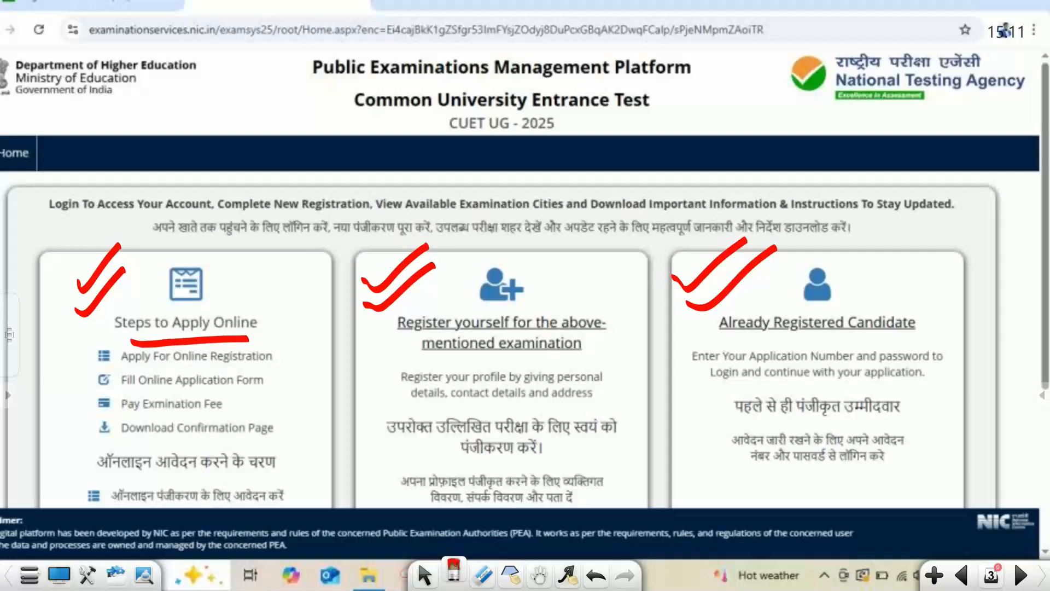
pyautogui.moveTo(448, 358); pyautogui.dragTo(589, 363)
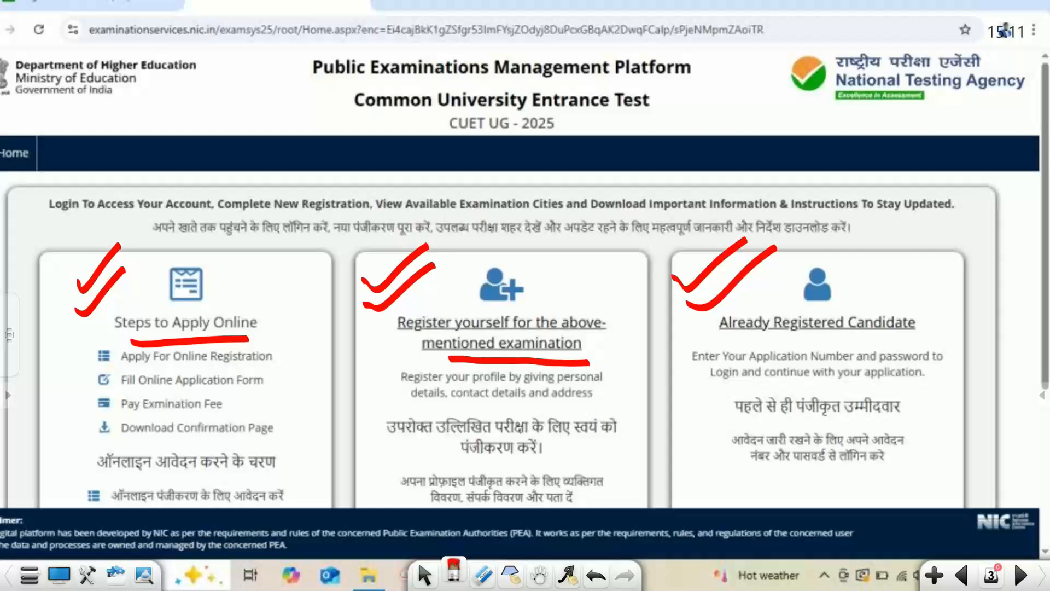
pyautogui.moveTo(487, 329); pyautogui.dragTo(575, 331)
pyautogui.moveTo(460, 360); pyautogui.dragTo(582, 362)
pyautogui.moveTo(341, 106)
pyautogui.mouseDown()
pyautogui.moveTo(344, 115)
pyautogui.moveTo(468, 124)
pyautogui.moveTo(643, 121)
pyautogui.moveTo(576, 81)
pyautogui.moveTo(343, 92)
pyautogui.moveTo(340, 117)
pyautogui.mouseUp()
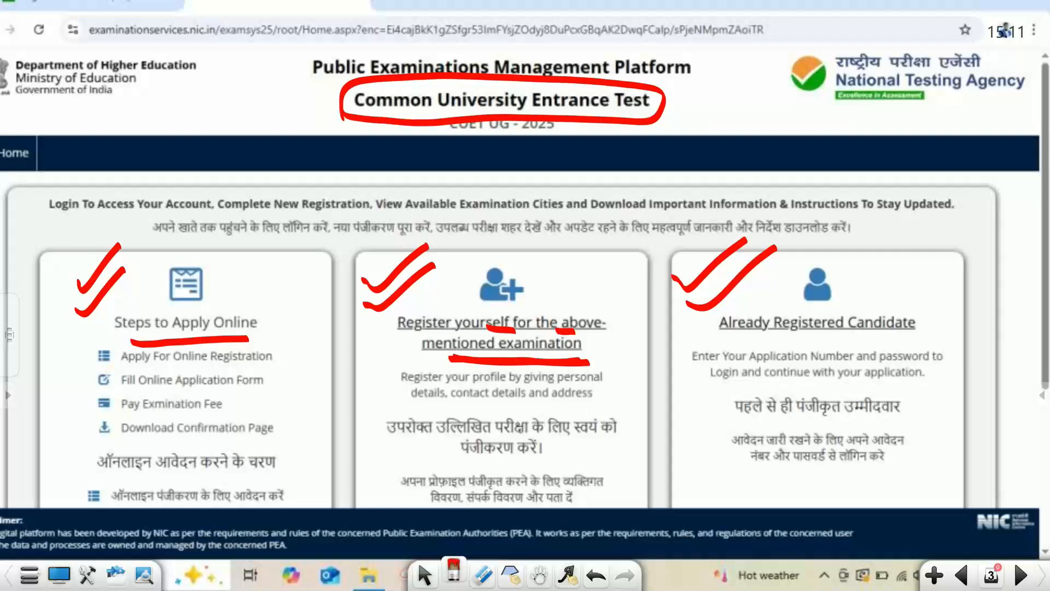
pyautogui.moveTo(600, 345); pyautogui.dragTo(635, 321)
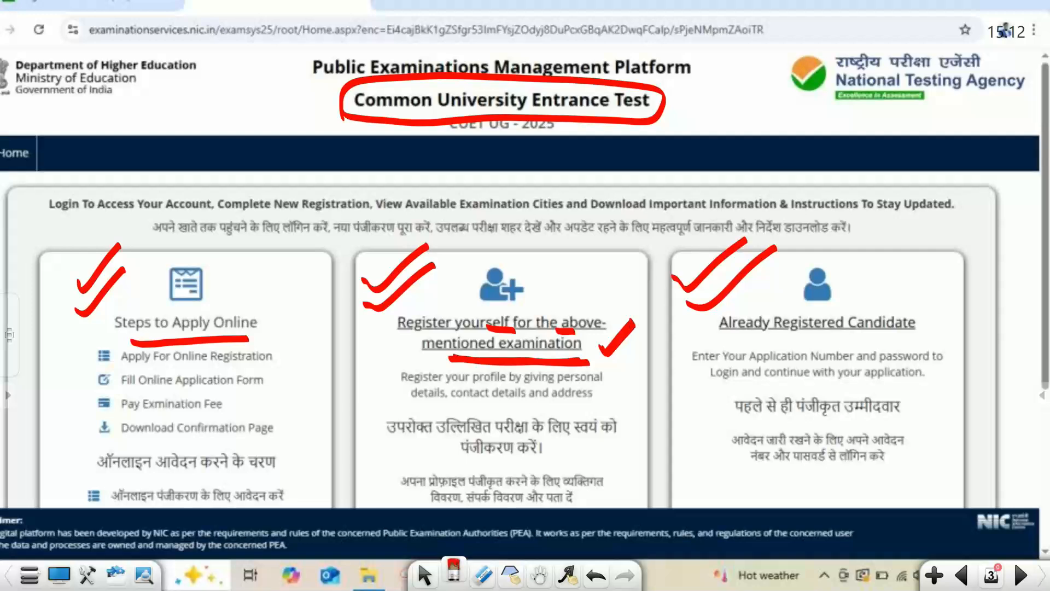
# Outline "Already Registered Candidate", add two ticks above it and draw an underline at the bottom of that card
pyautogui.moveTo(706, 331)
pyautogui.mouseDown()
pyautogui.moveTo(823, 341)
pyautogui.moveTo(931, 299)
pyautogui.moveTo(738, 297)
pyautogui.moveTo(699, 338)
pyautogui.mouseUp()
pyautogui.moveTo(853, 277)
pyautogui.mouseDown()
pyautogui.moveTo(862, 284)
pyautogui.moveTo(907, 239)
pyautogui.mouseUp()
pyautogui.moveTo(879, 277)
pyautogui.mouseDown()
pyautogui.moveTo(886, 284)
pyautogui.moveTo(936, 240)
pyautogui.mouseUp()
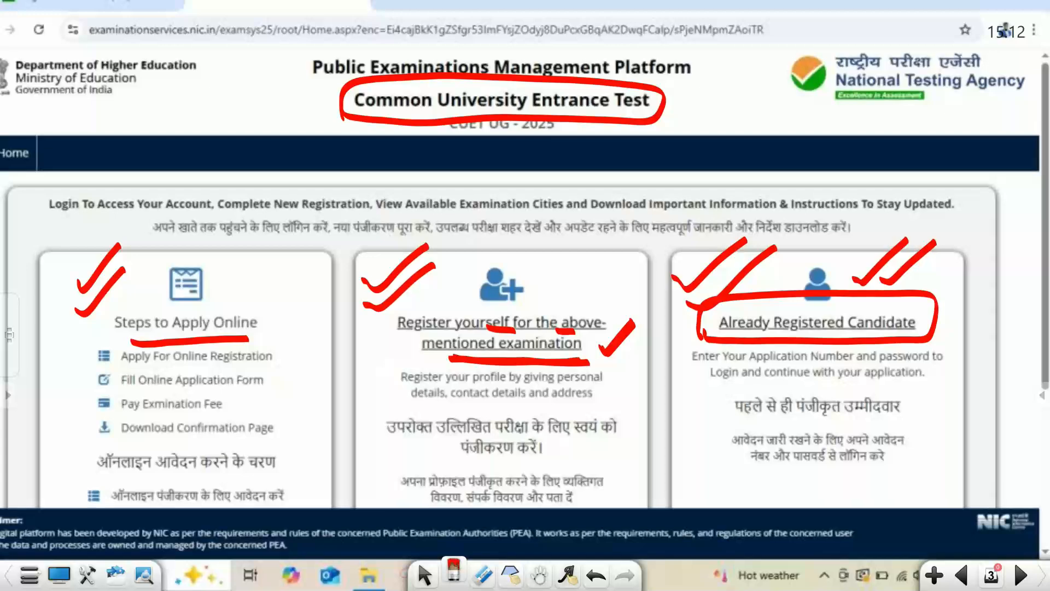
pyautogui.moveTo(771, 503); pyautogui.dragTo(898, 504)
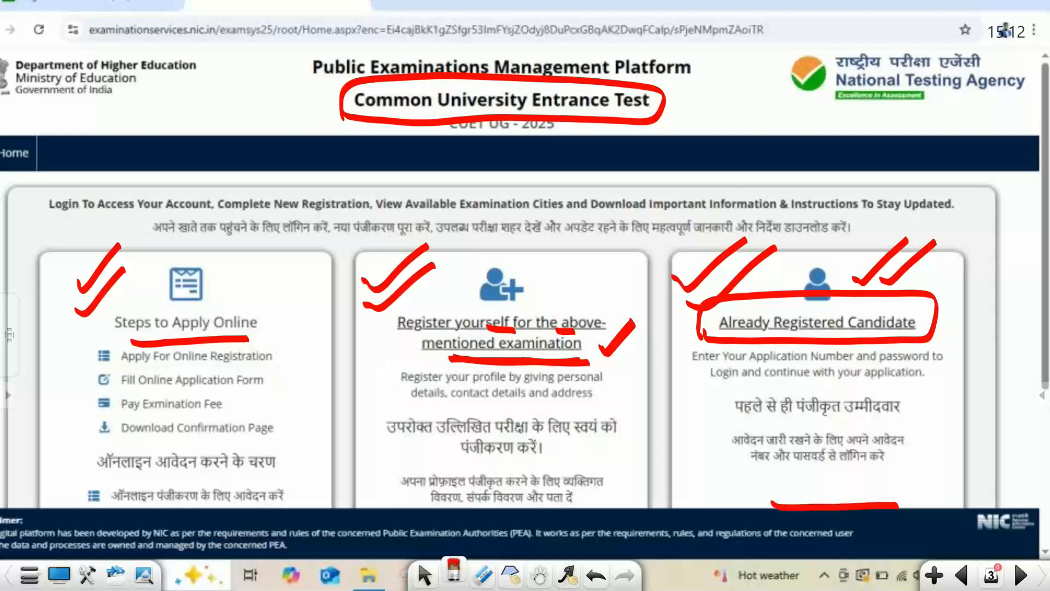
# On the fourth slide, draw down arrows toward the Download Information Bulletin, New Registration and Login buttons and underline each button
pyautogui.scroll(-4, 525, 301)
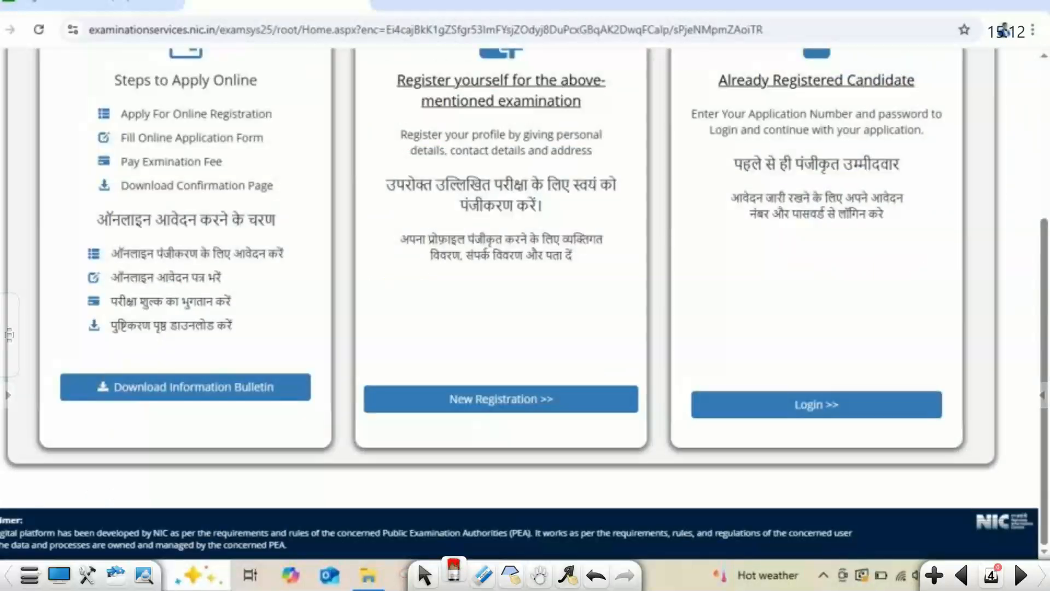
pyautogui.moveTo(302, 216)
pyautogui.mouseDown()
pyautogui.moveTo(296, 335)
pyautogui.moveTo(315, 331)
pyautogui.mouseUp()
pyautogui.moveTo(311, 407); pyautogui.dragTo(73, 419)
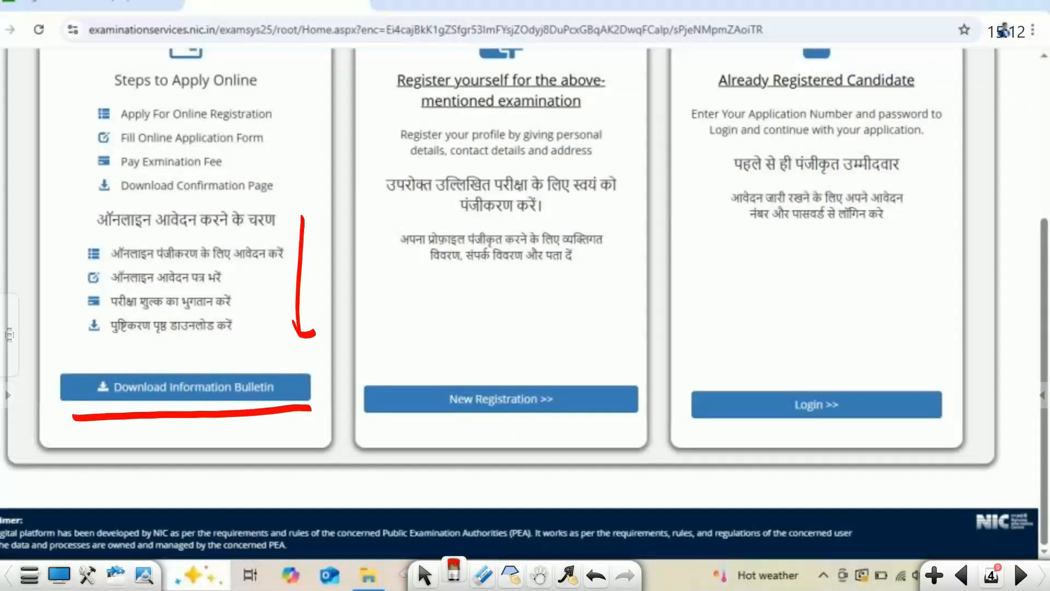
pyautogui.moveTo(487, 275)
pyautogui.mouseDown()
pyautogui.moveTo(484, 349)
pyautogui.moveTo(498, 327)
pyautogui.mouseUp()
pyautogui.moveTo(599, 427); pyautogui.dragTo(393, 422)
pyautogui.moveTo(815, 233); pyautogui.dragTo(814, 353)
pyautogui.moveTo(790, 320); pyautogui.dragTo(804, 354)
pyautogui.moveTo(906, 429); pyautogui.dragTo(727, 437)
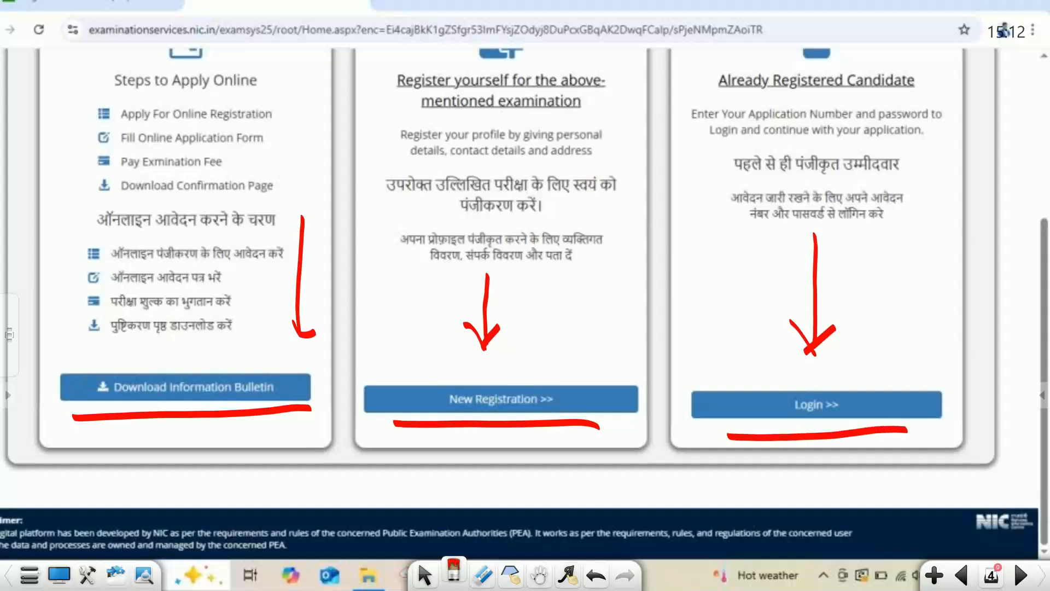
# Mark the Login option with a circled cross and the New Registration option with a double tick and an extra stroke beneath it
pyautogui.moveTo(741, 289)
pyautogui.mouseDown()
pyautogui.moveTo(709, 328)
pyautogui.moveTo(742, 327)
pyautogui.mouseUp()
pyautogui.moveTo(728, 268); pyautogui.dragTo(754, 349)
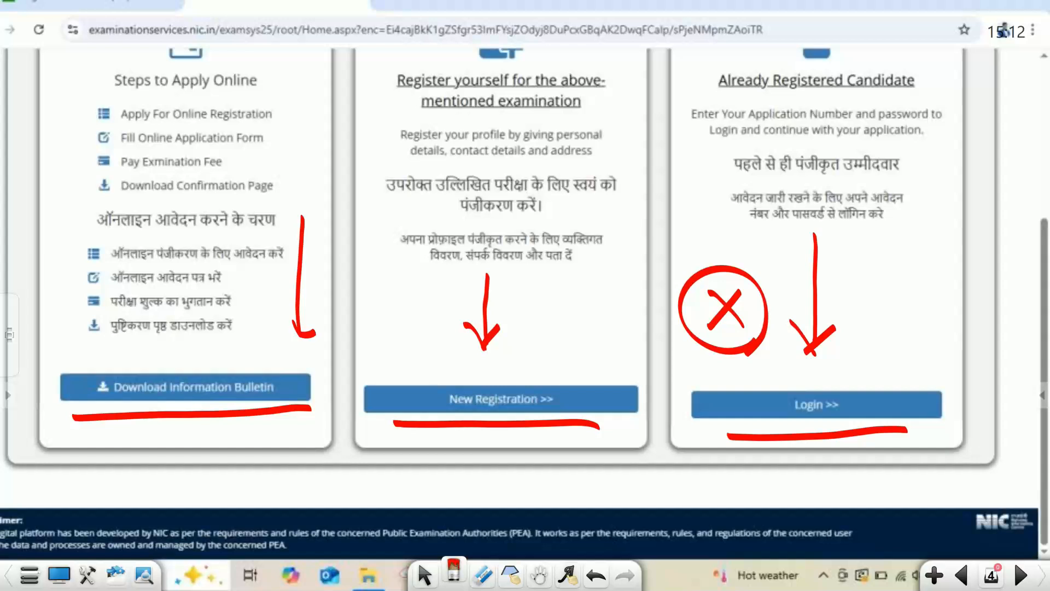
pyautogui.moveTo(374, 335)
pyautogui.mouseDown()
pyautogui.moveTo(381, 343)
pyautogui.moveTo(424, 301)
pyautogui.mouseUp()
pyautogui.moveTo(373, 359); pyautogui.dragTo(442, 308)
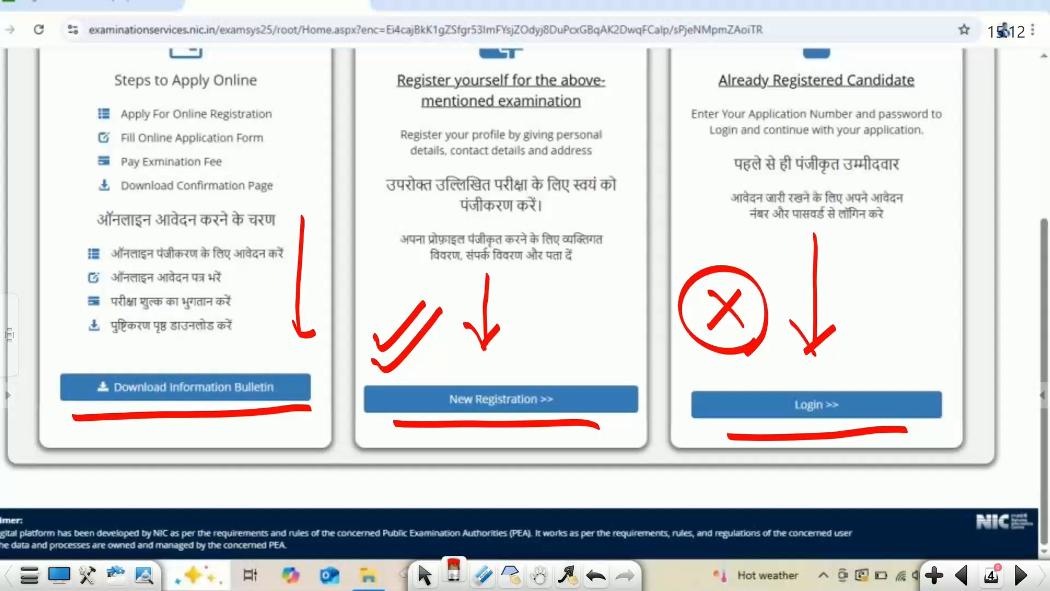
pyautogui.press('pagedown')
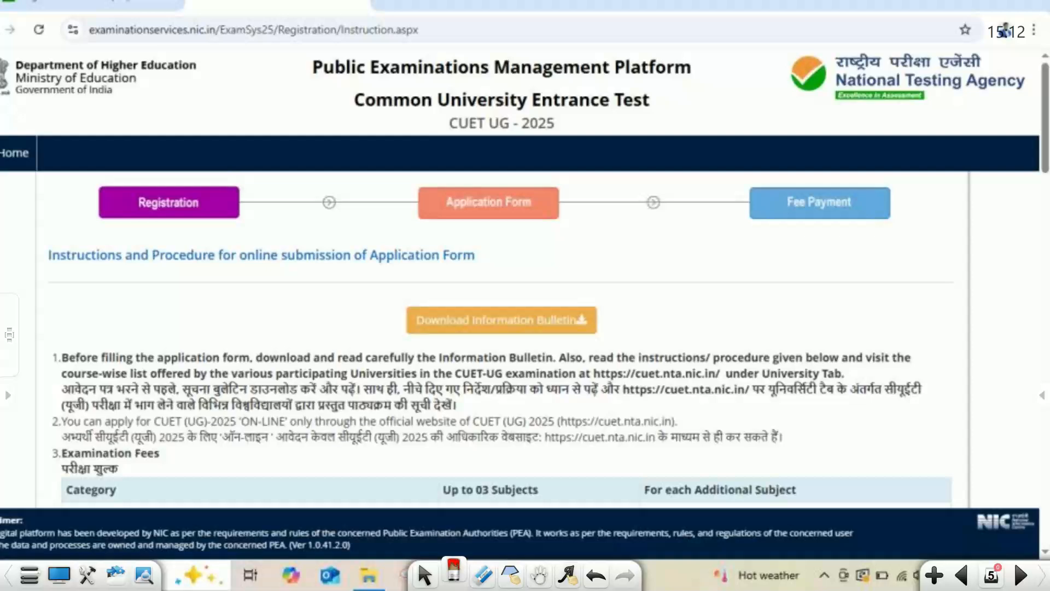
pyautogui.click(961, 575)
pyautogui.moveTo(490, 430)
pyautogui.mouseDown()
pyautogui.moveTo(481, 430)
pyautogui.moveTo(557, 431)
pyautogui.moveTo(433, 436)
pyautogui.mouseUp()
# On the fifth slide, underline and tick the Registration, Application Form and Fee Payment stages
pyautogui.press('pagedown')
pyautogui.moveTo(95, 228); pyautogui.dragTo(245, 230)
pyautogui.moveTo(398, 229); pyautogui.dragTo(563, 230)
pyautogui.moveTo(726, 229); pyautogui.dragTo(909, 234)
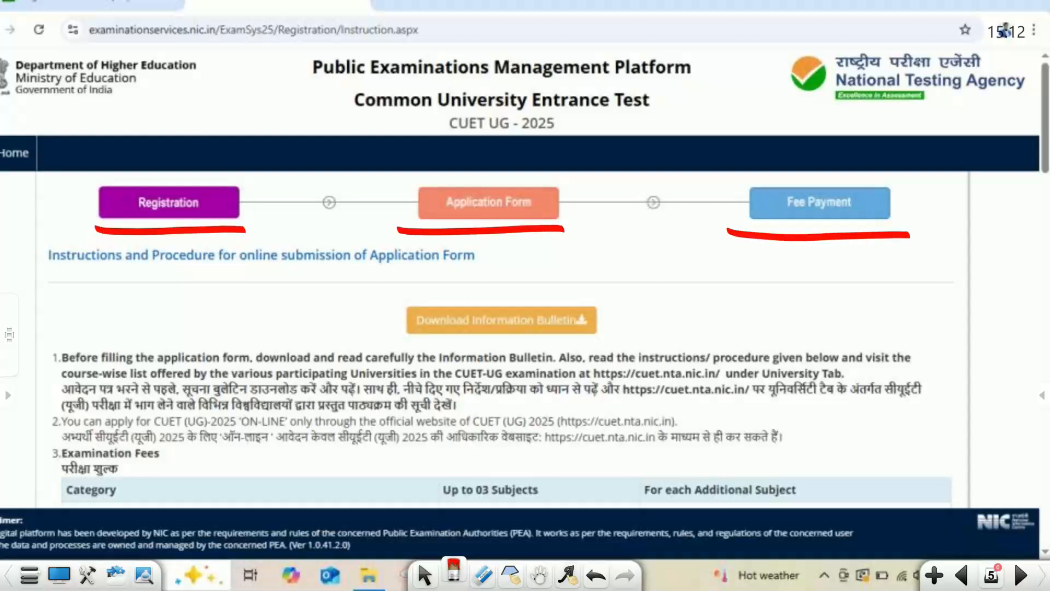
pyautogui.moveTo(254, 232); pyautogui.dragTo(306, 201)
pyautogui.moveTo(548, 232); pyautogui.dragTo(609, 191)
pyautogui.moveTo(891, 238)
pyautogui.mouseDown()
pyautogui.moveTo(946, 190)
pyautogui.moveTo(900, 242)
pyautogui.mouseUp()
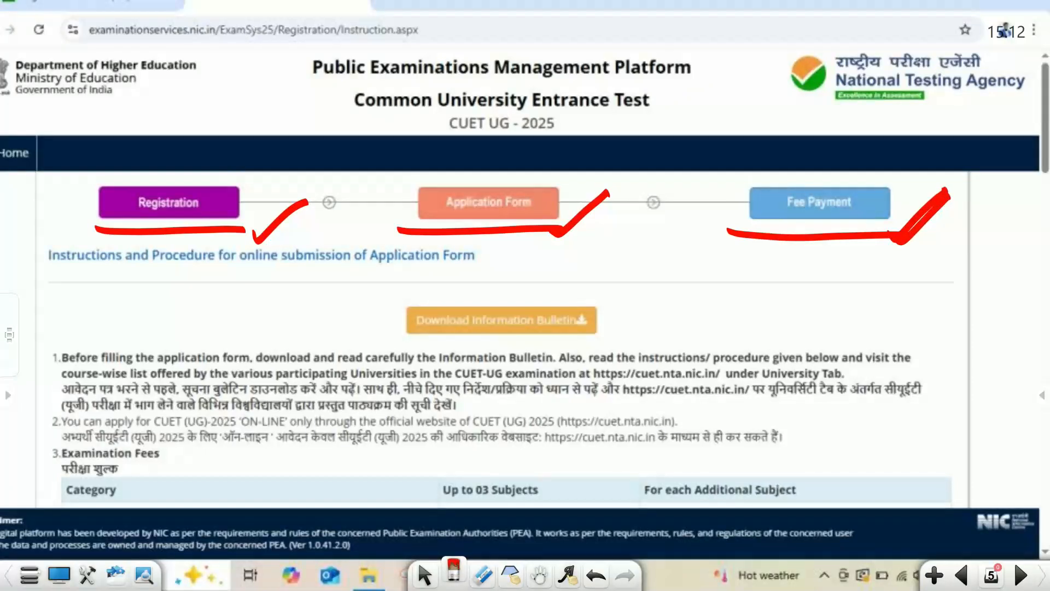
# Draw a down arrow above the numbered instructions and a long vertical line along their right edge
pyautogui.moveTo(748, 284); pyautogui.dragTo(735, 335)
pyautogui.moveTo(724, 315)
pyautogui.mouseDown()
pyautogui.moveTo(732, 330)
pyautogui.moveTo(750, 323)
pyautogui.mouseUp()
pyautogui.moveTo(941, 292); pyautogui.dragTo(932, 479)
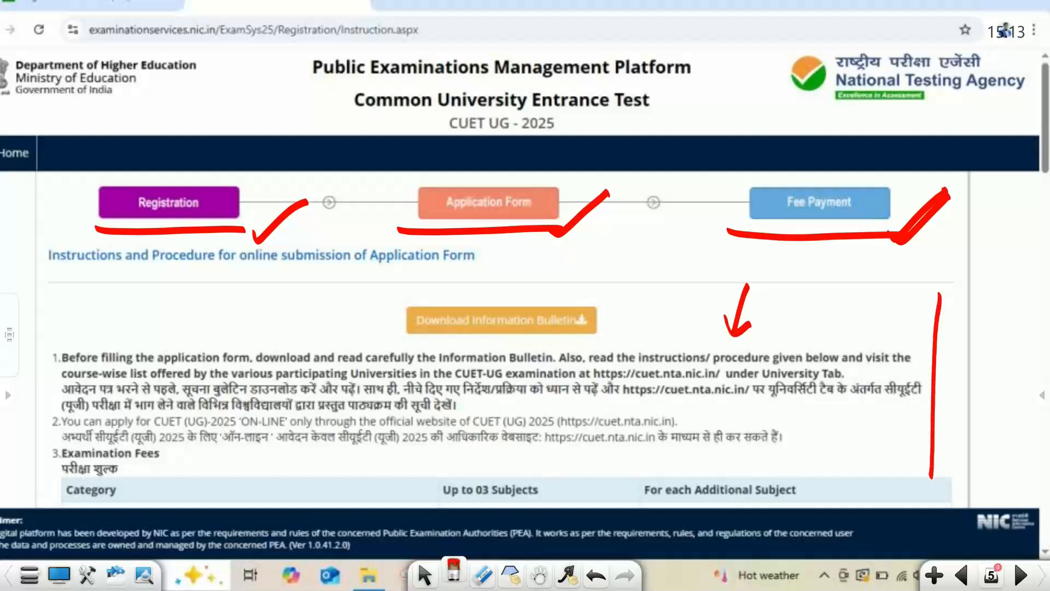
# On the sixth slide, tick all four examination fee rows and draw long down arrows beside the fee table and application procedure
pyautogui.scroll(-8, 502, 328)
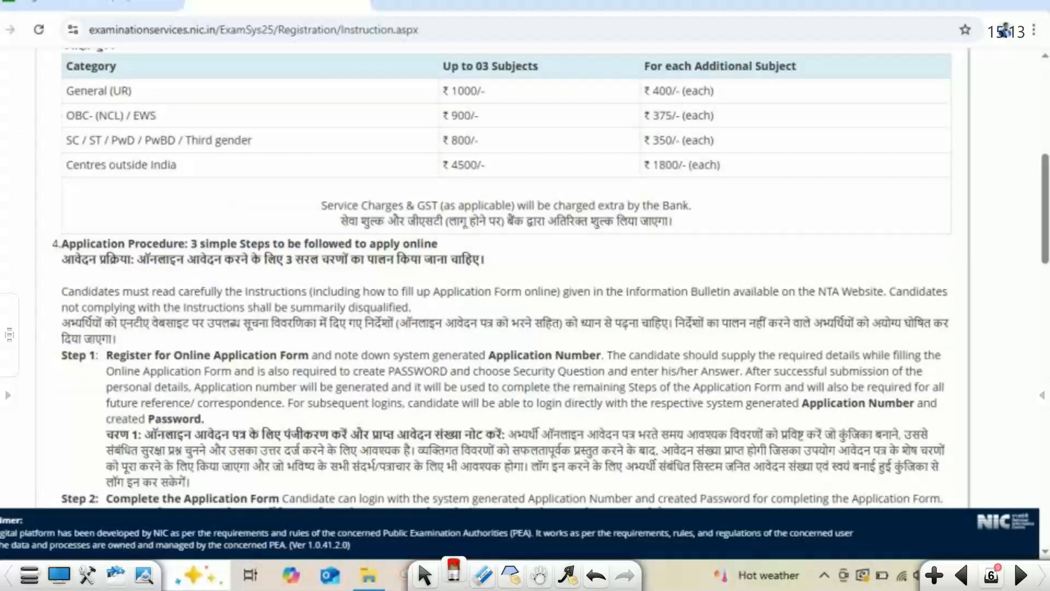
pyautogui.moveTo(778, 88); pyautogui.dragTo(815, 70)
pyautogui.moveTo(781, 116); pyautogui.dragTo(811, 99)
pyautogui.moveTo(783, 141); pyautogui.dragTo(808, 125)
pyautogui.moveTo(788, 160); pyautogui.dragTo(822, 142)
pyautogui.moveTo(892, 54)
pyautogui.mouseDown()
pyautogui.moveTo(847, 268)
pyautogui.moveTo(860, 264)
pyautogui.mouseUp()
pyautogui.moveTo(971, 276)
pyautogui.mouseDown()
pyautogui.moveTo(968, 491)
pyautogui.moveTo(983, 477)
pyautogui.mouseUp()
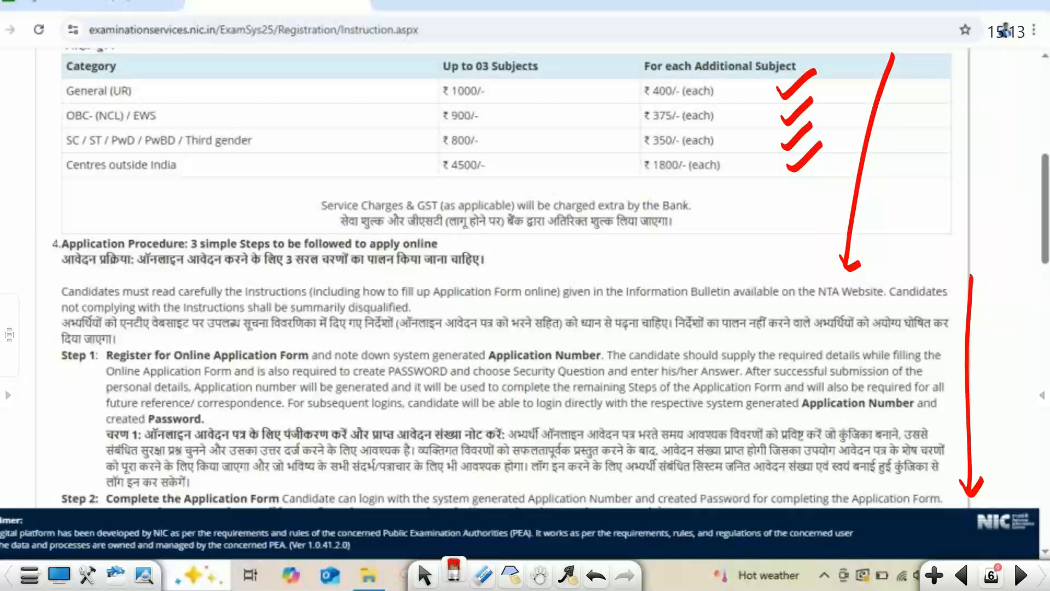
# On the seventh slide, draw two down arrows beside the Step 2 photograph, signature and certificate instructions
pyautogui.scroll(-8, 525, 273)
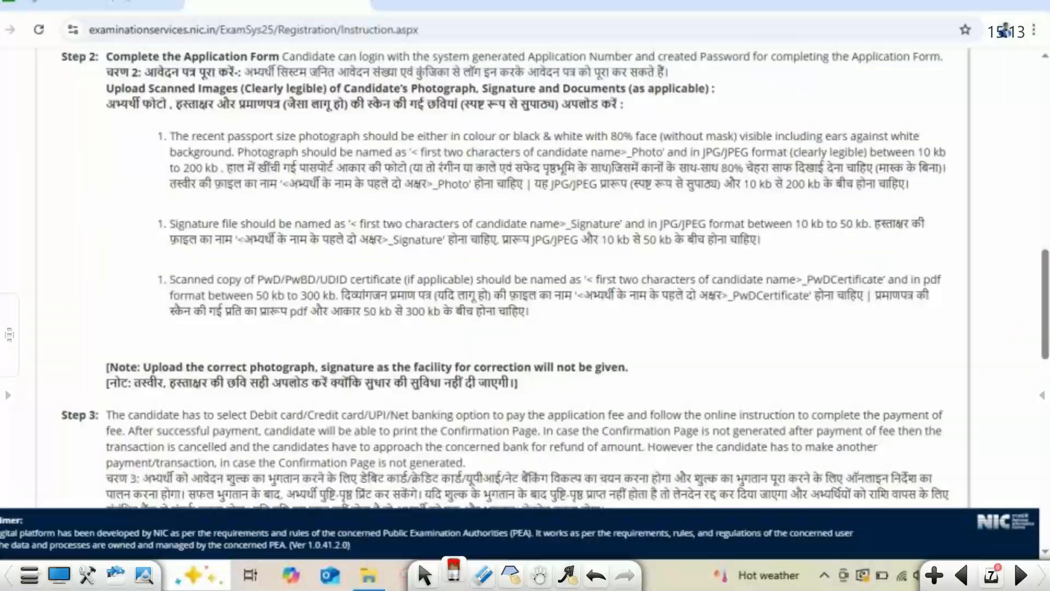
pyautogui.moveTo(964, 52)
pyautogui.mouseDown()
pyautogui.moveTo(949, 244)
pyautogui.moveTo(956, 228)
pyautogui.mouseUp()
pyautogui.moveTo(949, 279)
pyautogui.mouseDown()
pyautogui.moveTo(937, 379)
pyautogui.moveTo(949, 377)
pyautogui.mouseUp()
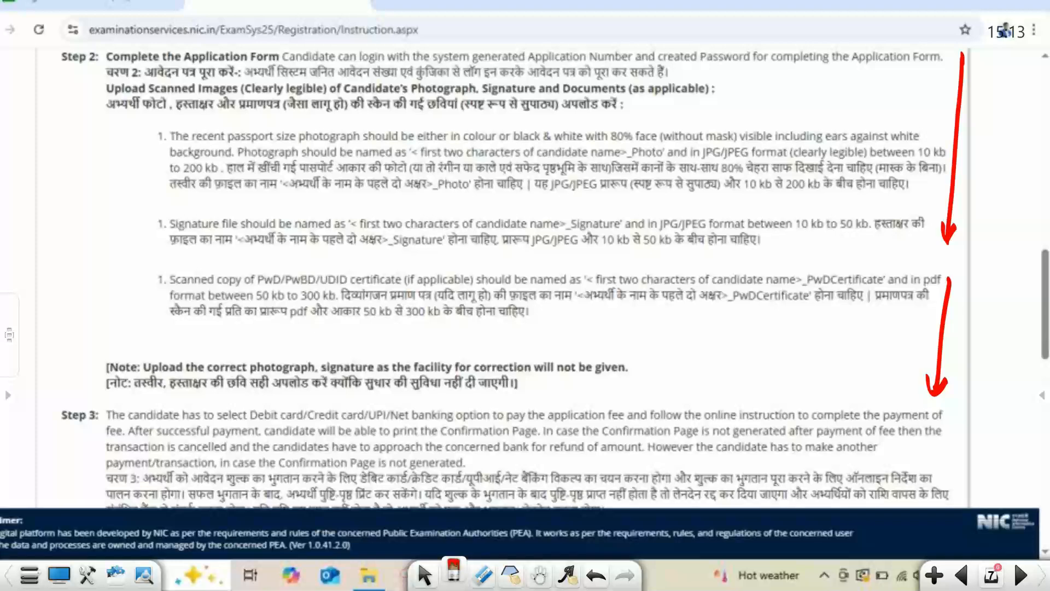
# Underline the JPG/JPEG format and the 10 kb to 200 kb photo and 10 kb to 50 kb signature size requirements
pyautogui.moveTo(353, 195); pyautogui.dragTo(647, 199)
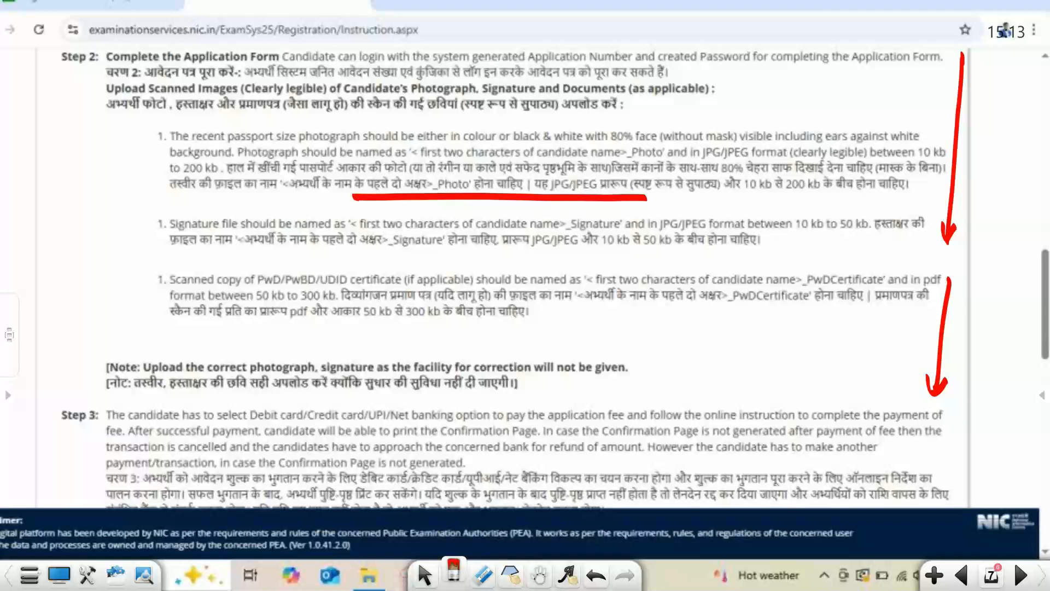
pyautogui.moveTo(444, 259); pyautogui.dragTo(749, 261)
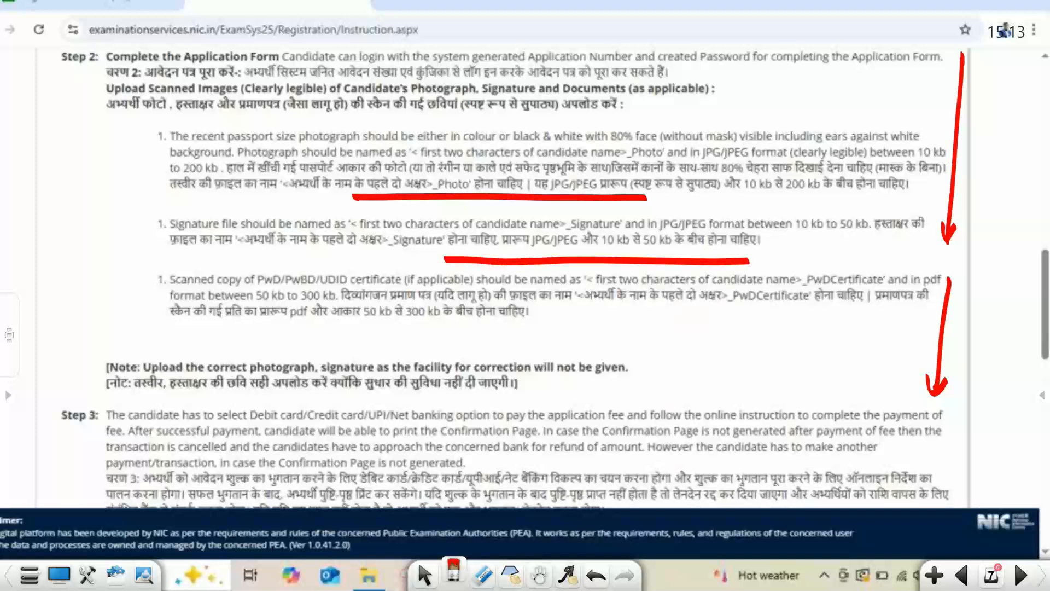
pyautogui.moveTo(708, 201); pyautogui.dragTo(845, 196)
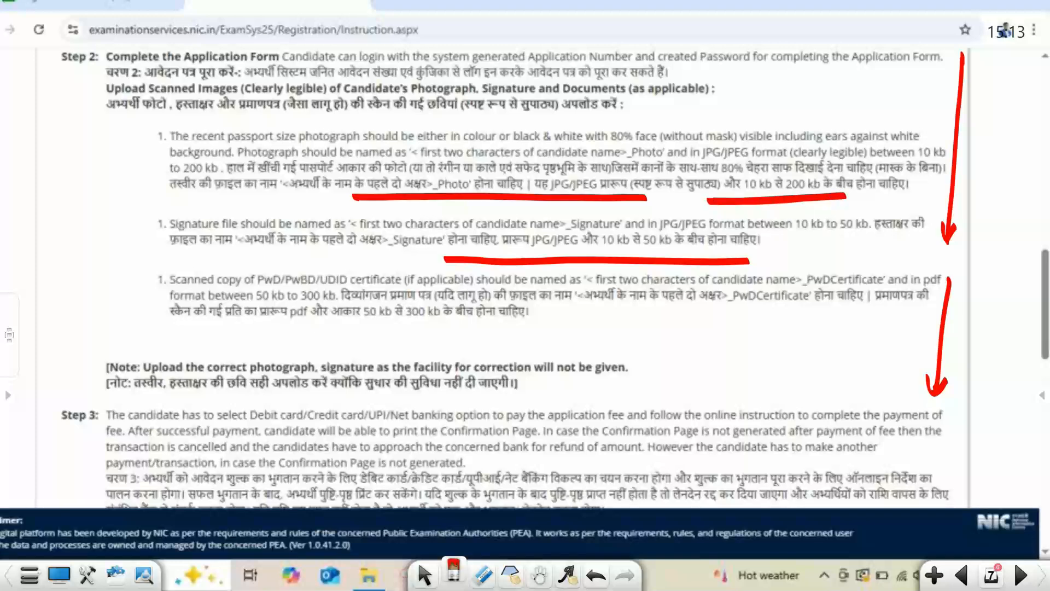
pyautogui.moveTo(783, 238); pyautogui.dragTo(882, 244)
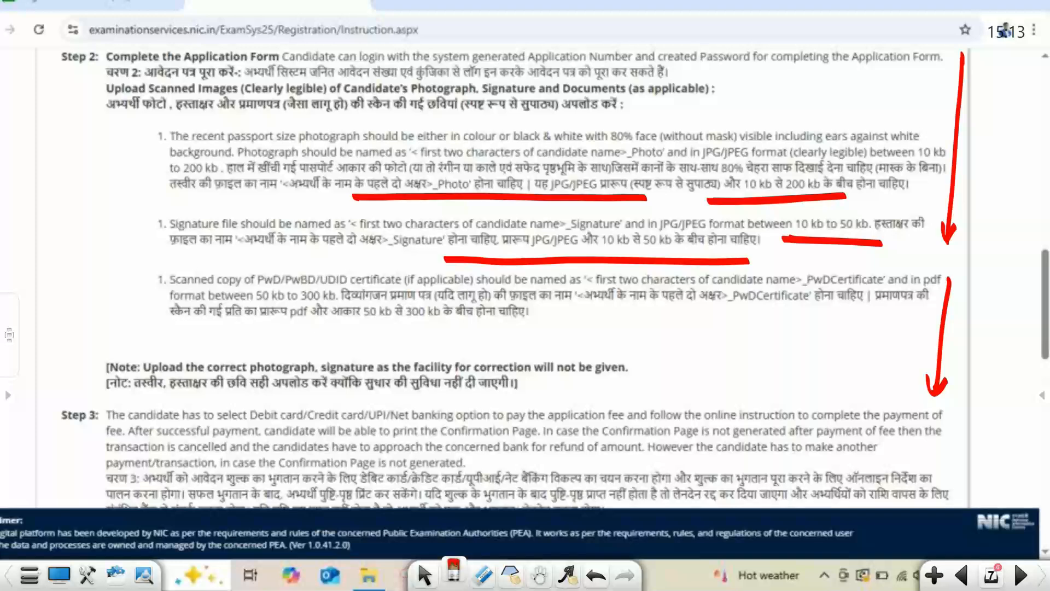
# On the eighth slide, draw a long down arrow beside the password instructions and outline the password policy rules
pyautogui.press('pagedown')
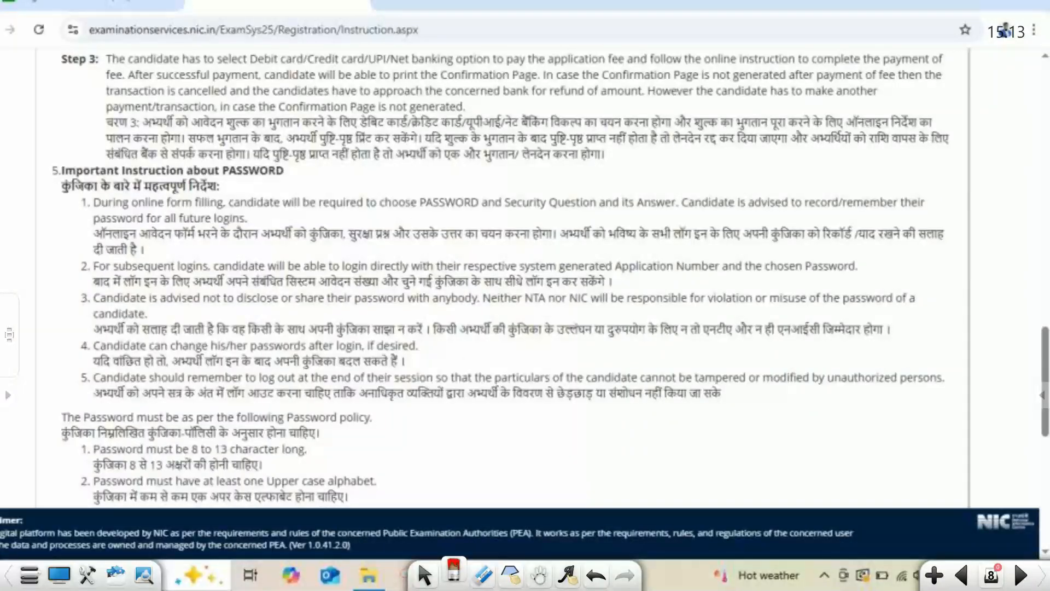
pyautogui.moveTo(969, 107)
pyautogui.mouseDown()
pyautogui.moveTo(952, 393)
pyautogui.moveTo(936, 354)
pyautogui.moveTo(965, 361)
pyautogui.mouseUp()
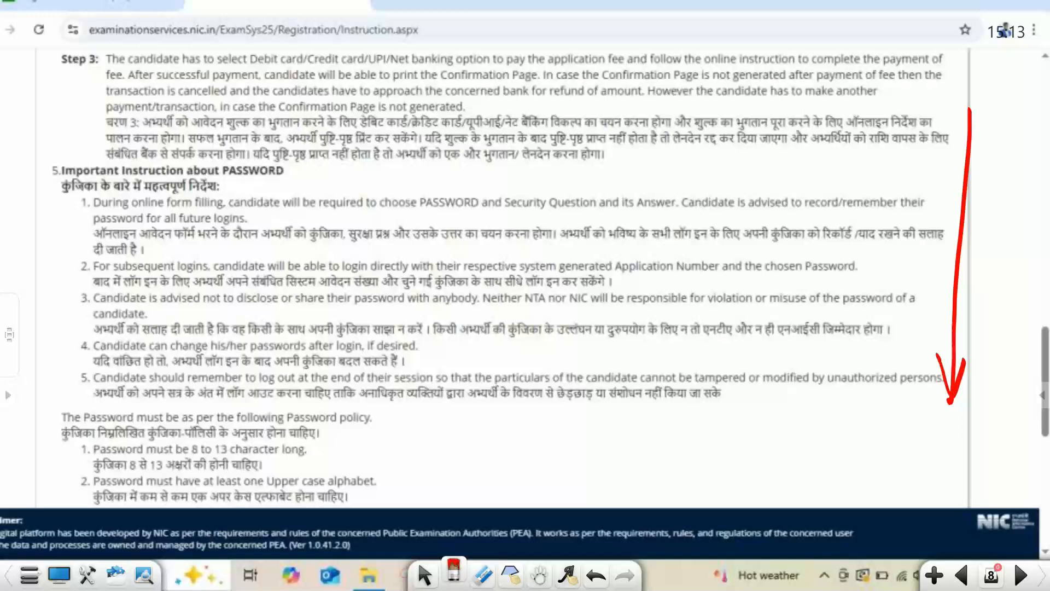
pyautogui.moveTo(363, 399)
pyautogui.mouseDown()
pyautogui.moveTo(389, 405)
pyautogui.moveTo(395, 501)
pyautogui.moveTo(171, 512)
pyautogui.moveTo(44, 421)
pyautogui.moveTo(221, 399)
pyautogui.moveTo(377, 401)
pyautogui.mouseUp()
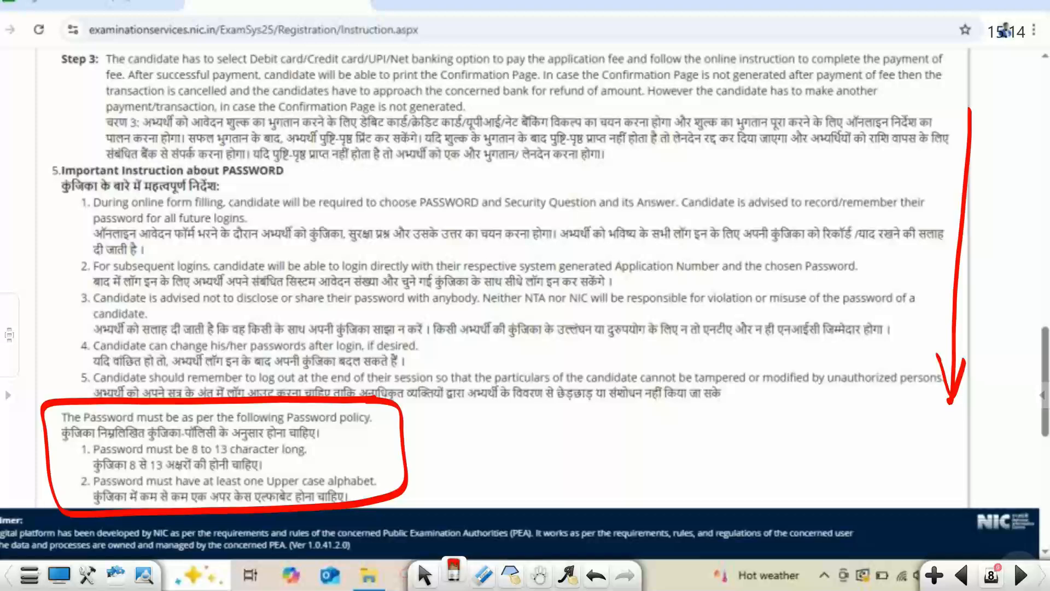
# On the ninth slide, circle the consent checkbox and draw two long down arrows over the instructions leading to the declaration
pyautogui.scroll(-8, 504, 273)
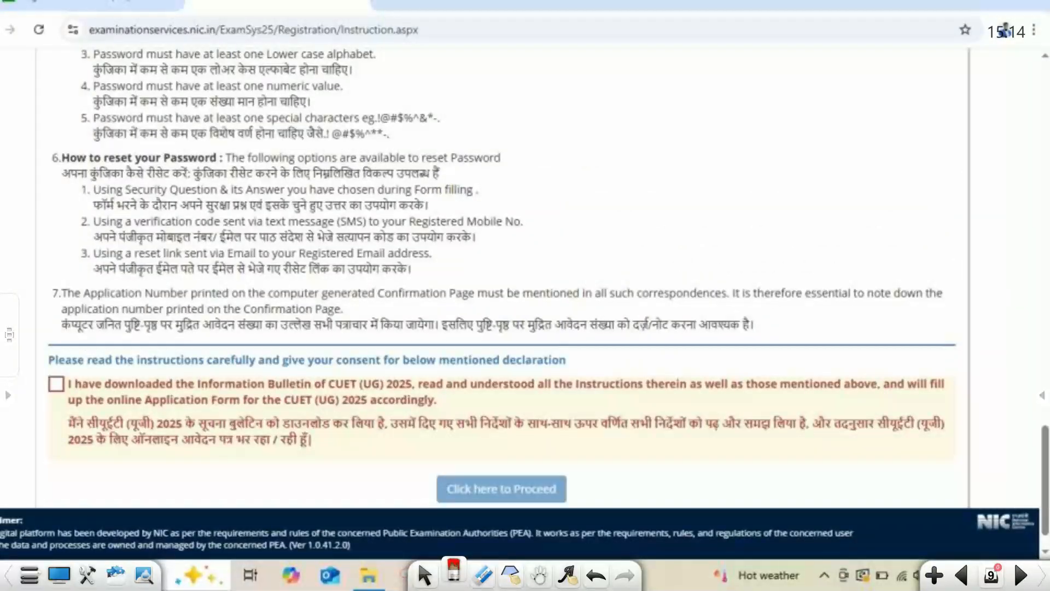
pyautogui.moveTo(585, 68)
pyautogui.mouseDown()
pyautogui.moveTo(545, 268)
pyautogui.moveTo(558, 252)
pyautogui.mouseUp()
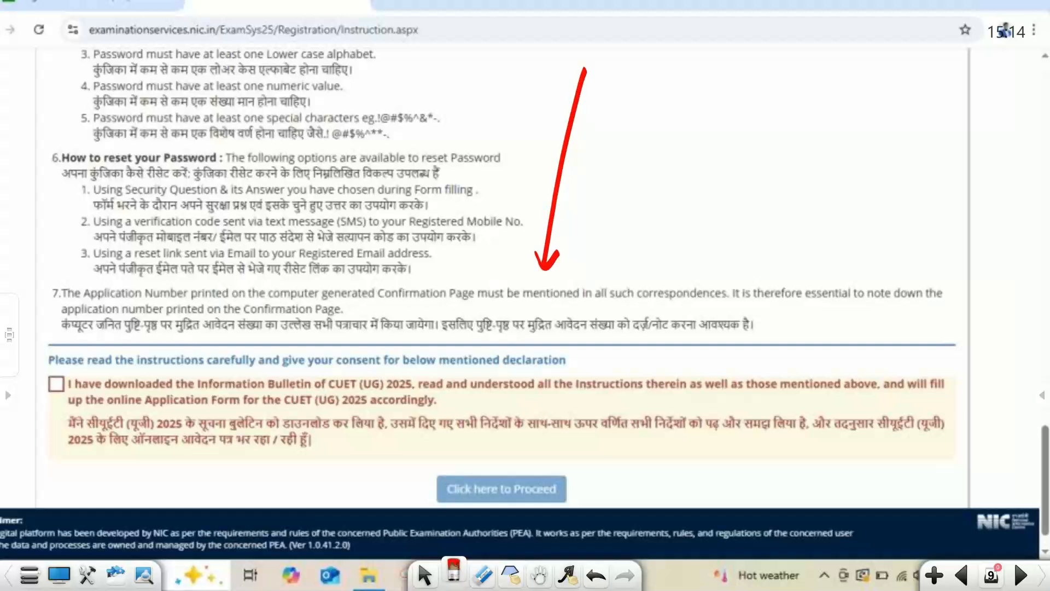
pyautogui.moveTo(58, 407)
pyautogui.mouseDown()
pyautogui.moveTo(45, 399)
pyautogui.moveTo(79, 364)
pyautogui.moveTo(33, 367)
pyautogui.moveTo(61, 410)
pyautogui.mouseUp()
pyautogui.moveTo(48, 354)
pyautogui.mouseDown()
pyautogui.moveTo(54, 360)
pyautogui.moveTo(43, 356)
pyautogui.mouseUp()
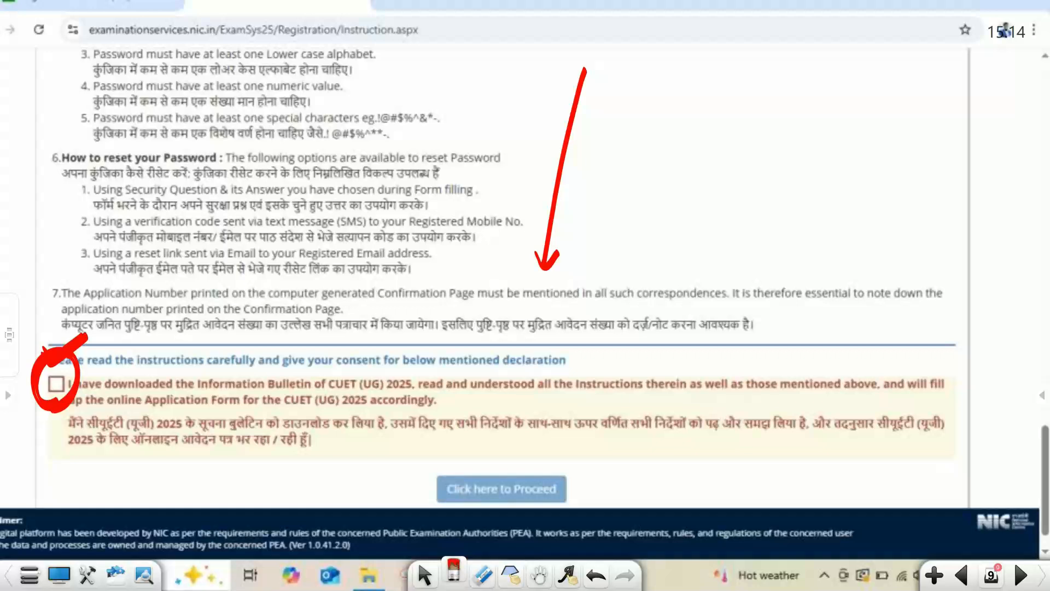
pyautogui.moveTo(398, 57)
pyautogui.mouseDown()
pyautogui.moveTo(417, 350)
pyautogui.moveTo(425, 332)
pyautogui.mouseUp()
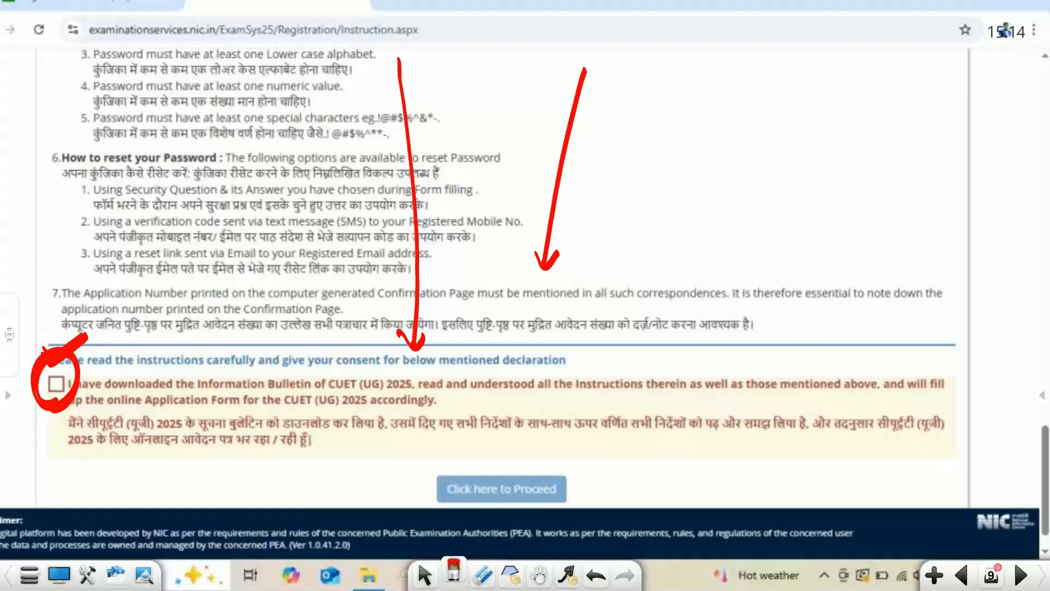
# Circle the Click here to Proceed button, and on the tenth slide underline the name, parents, date of birth and gender labels
pyautogui.moveTo(553, 451)
pyautogui.mouseDown()
pyautogui.moveTo(485, 454)
pyautogui.moveTo(465, 516)
pyautogui.moveTo(590, 461)
pyautogui.moveTo(430, 476)
pyautogui.mouseUp()
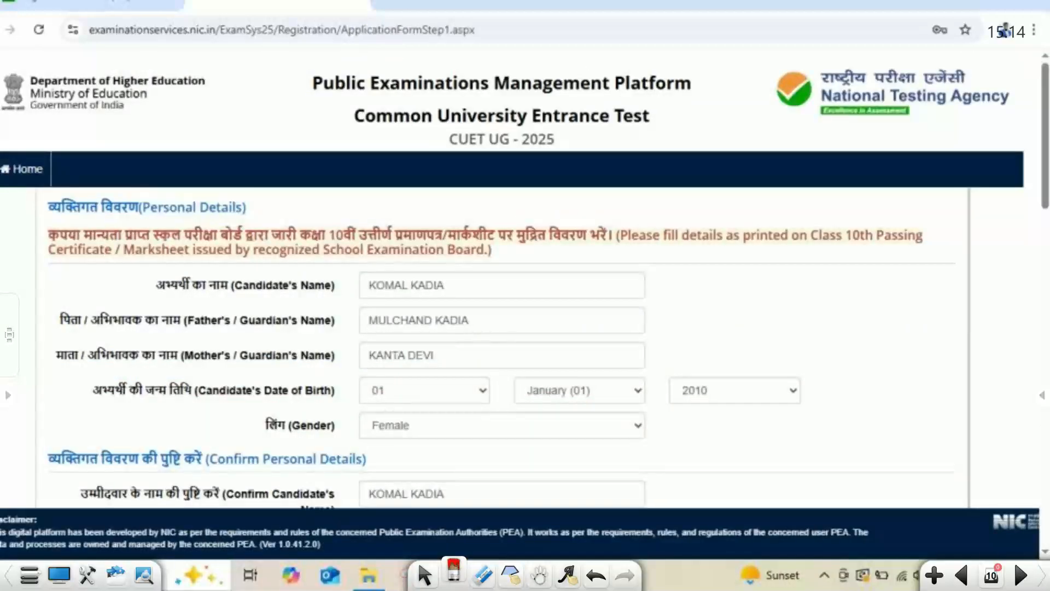
pyautogui.moveTo(129, 302); pyautogui.dragTo(298, 300)
pyautogui.moveTo(57, 332); pyautogui.dragTo(254, 336)
pyautogui.moveTo(60, 366); pyautogui.dragTo(238, 370)
pyautogui.moveTo(70, 406)
pyautogui.mouseDown()
pyautogui.moveTo(242, 403)
pyautogui.moveTo(262, 438)
pyautogui.moveTo(346, 438)
pyautogui.mouseUp()
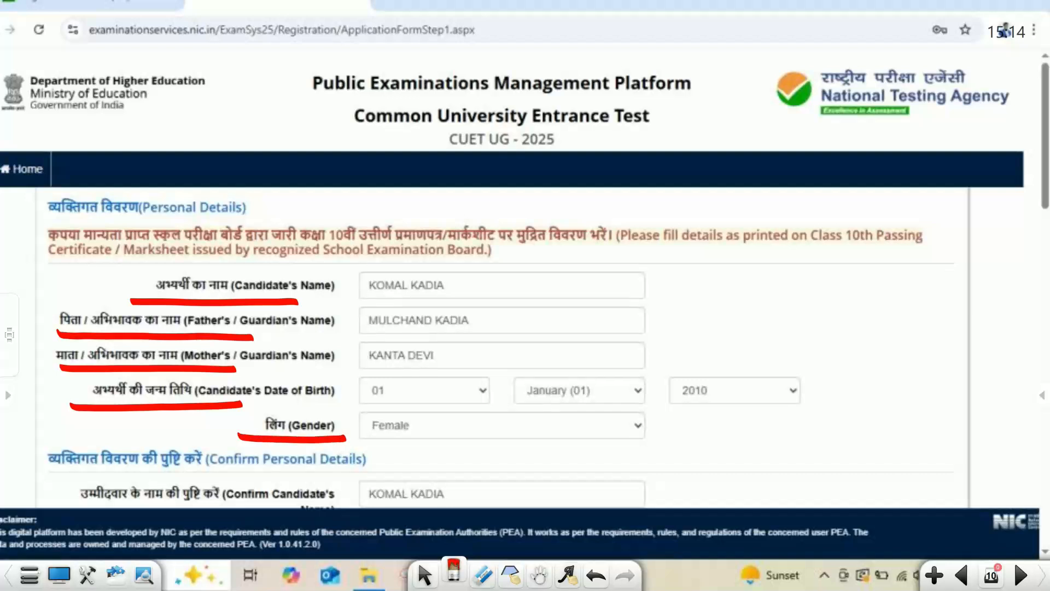
# Underline the filled-in candidate, father and mother names, the date of birth selections and the gender entry
pyautogui.moveTo(367, 299); pyautogui.dragTo(469, 296)
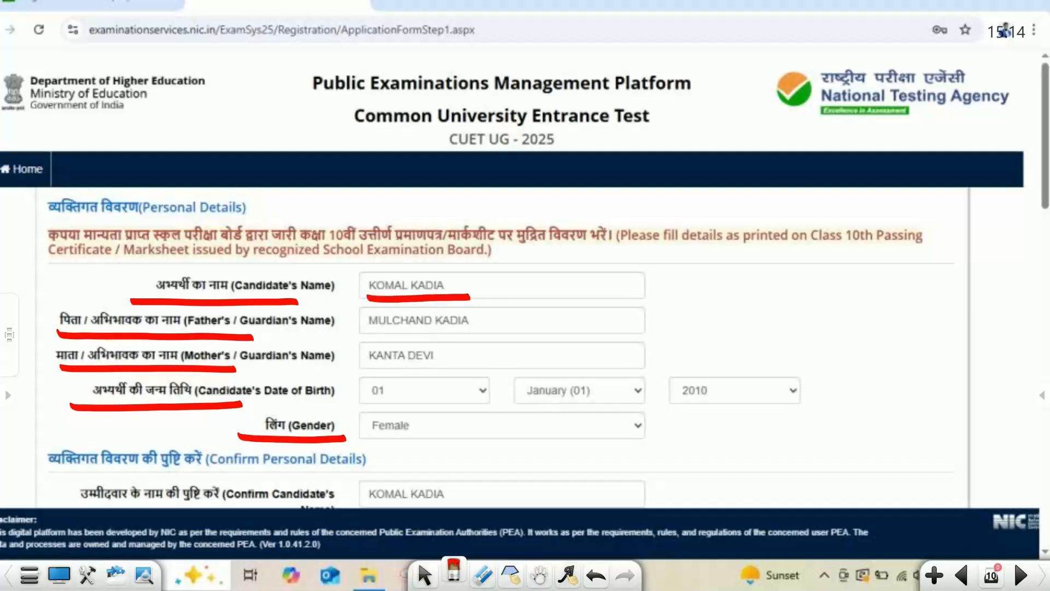
pyautogui.moveTo(367, 330); pyautogui.dragTo(480, 332)
pyautogui.moveTo(363, 367); pyautogui.dragTo(464, 369)
pyautogui.moveTo(359, 401); pyautogui.dragTo(484, 405)
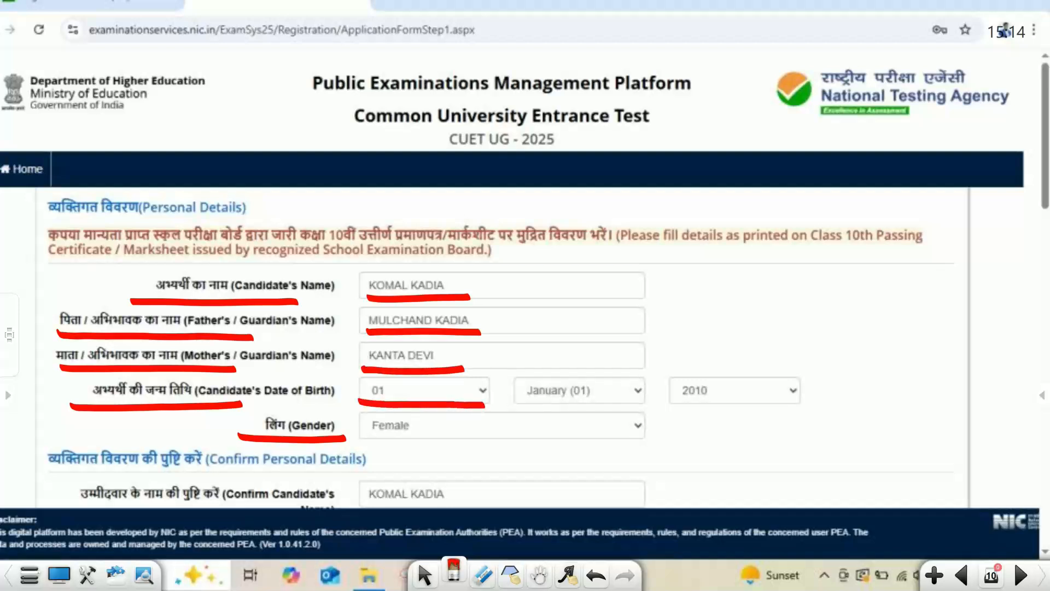
pyautogui.moveTo(550, 401); pyautogui.dragTo(641, 405)
pyautogui.moveTo(734, 405); pyautogui.dragTo(664, 402)
pyautogui.moveTo(589, 438); pyautogui.dragTo(361, 443)
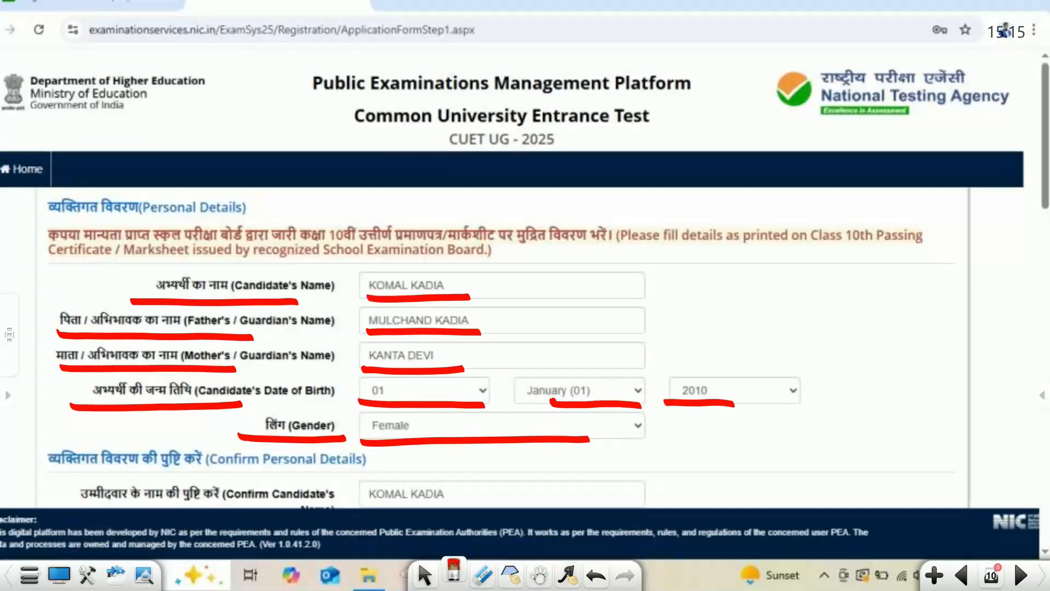
# Outline the Confirm Personal Details heading and draw tick marks beside the name, date of birth and gender entries
pyautogui.moveTo(52, 460)
pyautogui.mouseDown()
pyautogui.moveTo(82, 474)
pyautogui.moveTo(153, 477)
pyautogui.moveTo(214, 457)
pyautogui.moveTo(77, 440)
pyautogui.moveTo(53, 474)
pyautogui.mouseUp()
pyautogui.moveTo(647, 281); pyautogui.dragTo(681, 265)
pyautogui.moveTo(647, 319)
pyautogui.mouseDown()
pyautogui.moveTo(657, 331)
pyautogui.moveTo(688, 297)
pyautogui.mouseUp()
pyautogui.moveTo(798, 389)
pyautogui.mouseDown()
pyautogui.moveTo(820, 389)
pyautogui.moveTo(847, 365)
pyautogui.mouseUp()
pyautogui.moveTo(649, 431); pyautogui.dragTo(684, 421)
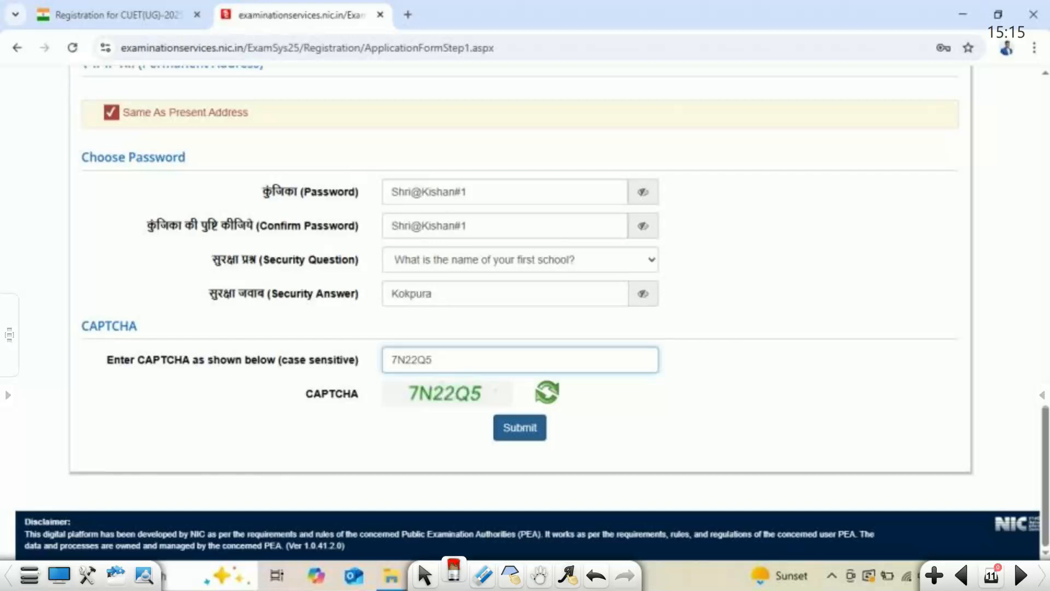
# On the eleventh slide, circle the Same As Present Address option with an arrowhead at its edge and outline the Password label
pyautogui.moveTo(63, 90)
pyautogui.mouseDown()
pyautogui.moveTo(116, 87)
pyautogui.moveTo(219, 134)
pyautogui.moveTo(65, 94)
pyautogui.moveTo(141, 91)
pyautogui.mouseUp()
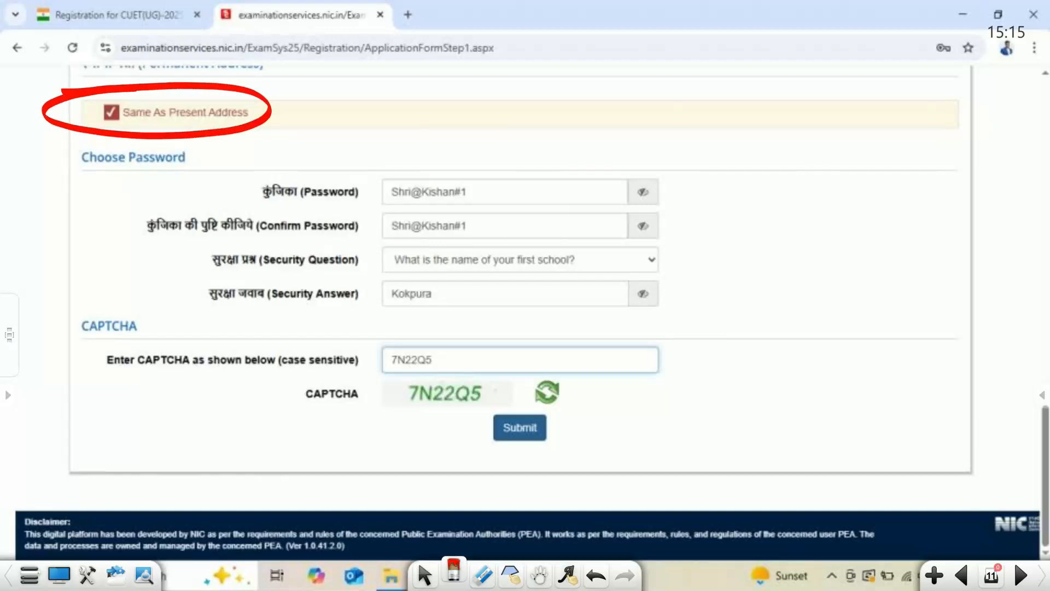
pyautogui.moveTo(80, 67); pyautogui.dragTo(47, 116)
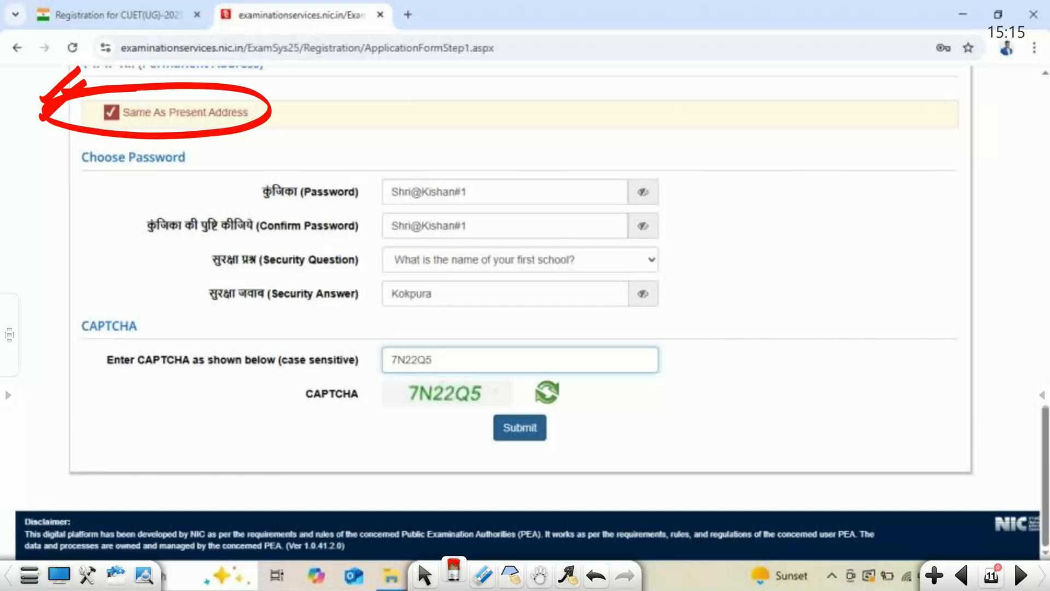
pyautogui.moveTo(254, 189)
pyautogui.mouseDown()
pyautogui.moveTo(257, 211)
pyautogui.moveTo(358, 207)
pyautogui.moveTo(334, 173)
pyautogui.moveTo(251, 204)
pyautogui.mouseUp()
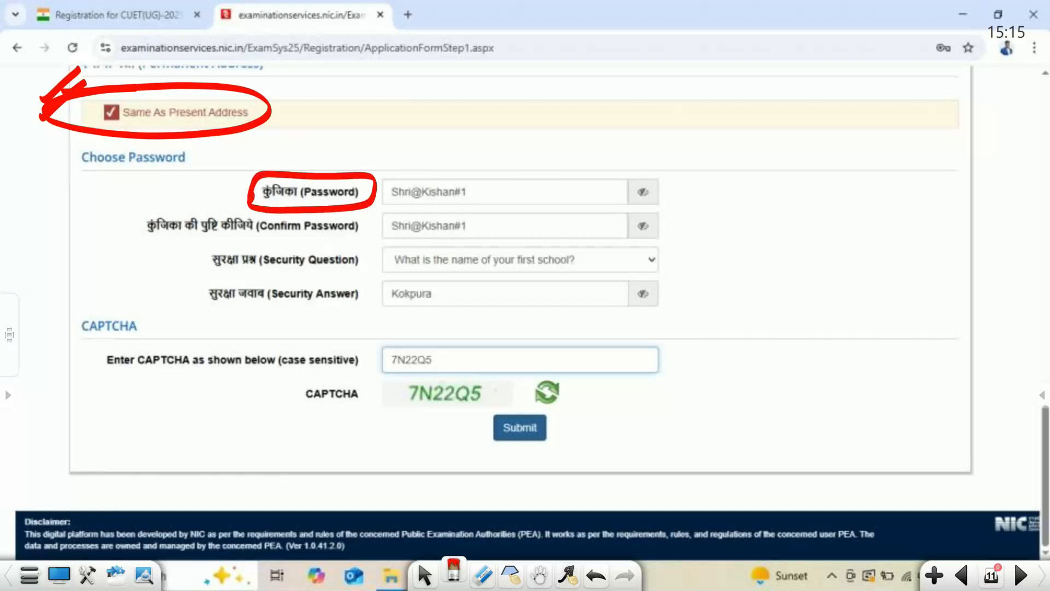
# Handwrite the password character rules "capital, small, number @ #" in the blank area beside the password fields
pyautogui.moveTo(587, 115)
pyautogui.mouseDown()
pyautogui.moveTo(574, 153)
pyautogui.moveTo(608, 153)
pyautogui.moveTo(610, 173)
pyautogui.moveTo(647, 153)
pyautogui.mouseUp()
pyautogui.moveTo(664, 99)
pyautogui.mouseDown()
pyautogui.moveTo(663, 146)
pyautogui.moveTo(714, 99)
pyautogui.moveTo(728, 154)
pyautogui.mouseUp()
pyautogui.moveTo(633, 164); pyautogui.dragTo(698, 159)
pyautogui.moveTo(760, 146); pyautogui.dragTo(751, 162)
pyautogui.moveTo(788, 117); pyautogui.dragTo(777, 152)
pyautogui.moveTo(809, 131)
pyautogui.mouseDown()
pyautogui.moveTo(841, 148)
pyautogui.moveTo(913, 95)
pyautogui.moveTo(944, 140)
pyautogui.moveTo(939, 154)
pyautogui.mouseUp()
pyautogui.moveTo(726, 224); pyautogui.dragTo(748, 232)
pyautogui.moveTo(760, 191)
pyautogui.mouseDown()
pyautogui.moveTo(783, 221)
pyautogui.moveTo(814, 225)
pyautogui.moveTo(854, 178)
pyautogui.moveTo(867, 208)
pyautogui.moveTo(954, 221)
pyautogui.mouseUp()
pyautogui.moveTo(767, 278)
pyautogui.mouseDown()
pyautogui.moveTo(756, 295)
pyautogui.moveTo(739, 284)
pyautogui.moveTo(802, 311)
pyautogui.mouseUp()
pyautogui.moveTo(834, 268)
pyautogui.mouseDown()
pyautogui.moveTo(821, 309)
pyautogui.moveTo(820, 285)
pyautogui.mouseUp()
pyautogui.moveTo(813, 282)
pyautogui.mouseDown()
pyautogui.moveTo(833, 284)
pyautogui.moveTo(844, 299)
pyautogui.mouseUp()
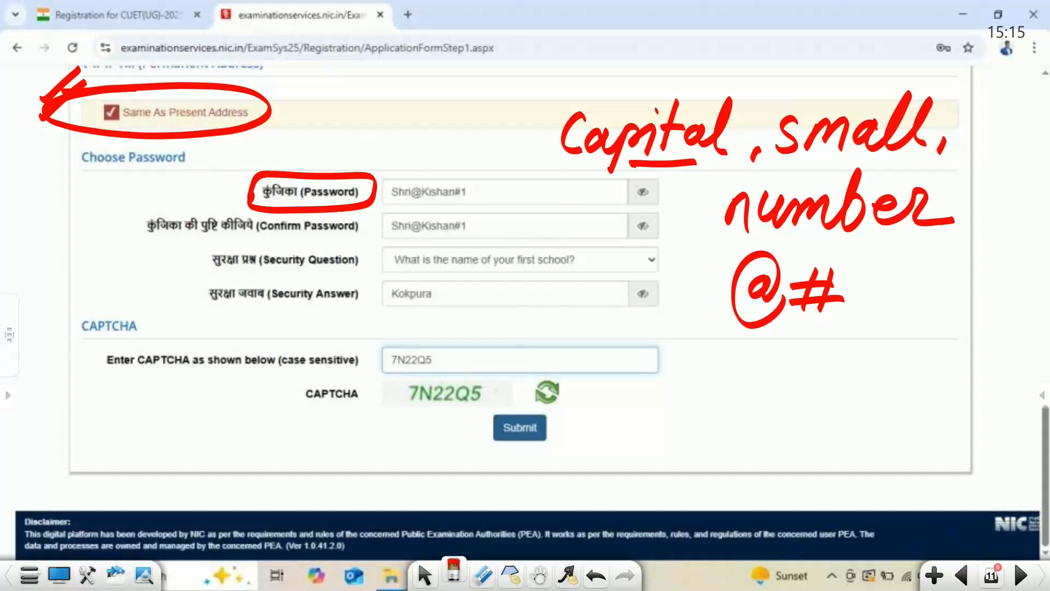
# Handwrite the password length "8 – 13" below the character rules and enclose it in a box
pyautogui.click(825, 66)
pyautogui.click(825, 173)
pyautogui.moveTo(787, 357)
pyautogui.mouseDown()
pyautogui.moveTo(767, 405)
pyautogui.moveTo(782, 378)
pyautogui.moveTo(856, 376)
pyautogui.mouseUp()
pyautogui.moveTo(879, 350)
pyautogui.mouseDown()
pyautogui.moveTo(867, 395)
pyautogui.moveTo(891, 400)
pyautogui.mouseUp()
pyautogui.moveTo(738, 344)
pyautogui.mouseDown()
pyautogui.moveTo(760, 339)
pyautogui.moveTo(930, 383)
pyautogui.moveTo(744, 434)
pyautogui.moveTo(740, 345)
pyautogui.mouseUp()
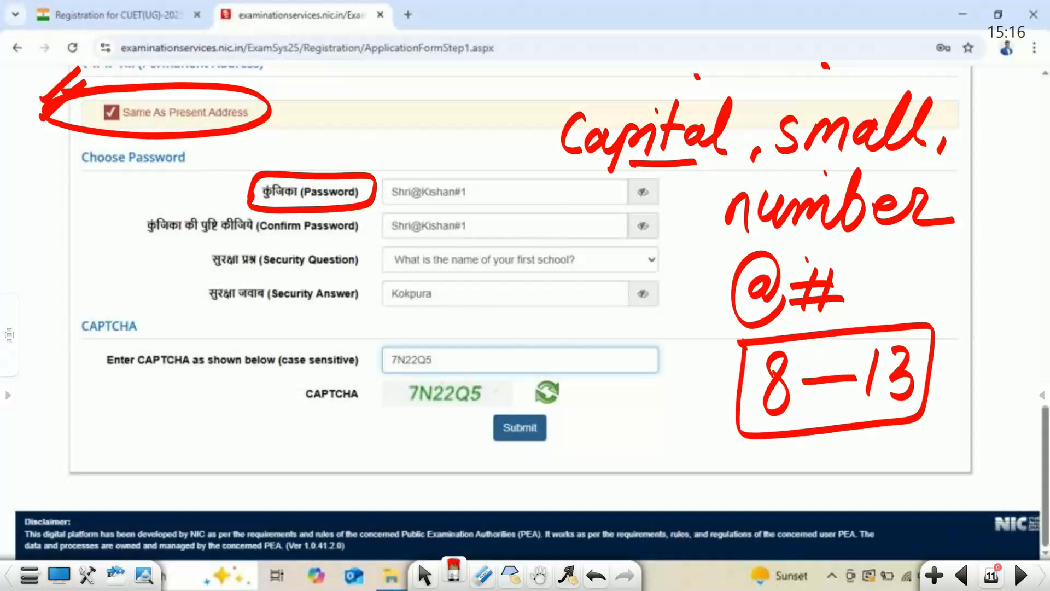
# Underline both password entries and mark the Security Question label, its selected school question and the security answer
pyautogui.moveTo(383, 200); pyautogui.dragTo(483, 206)
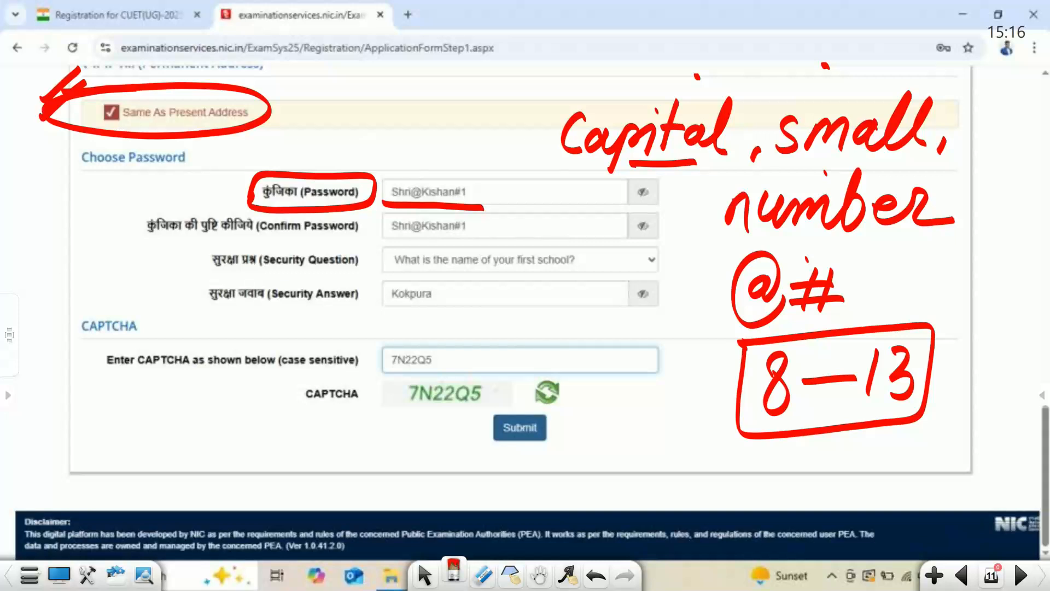
pyautogui.moveTo(379, 237); pyautogui.dragTo(477, 239)
pyautogui.moveTo(247, 241)
pyautogui.mouseDown()
pyautogui.moveTo(196, 260)
pyautogui.moveTo(329, 282)
pyautogui.moveTo(311, 239)
pyautogui.moveTo(224, 242)
pyautogui.mouseUp()
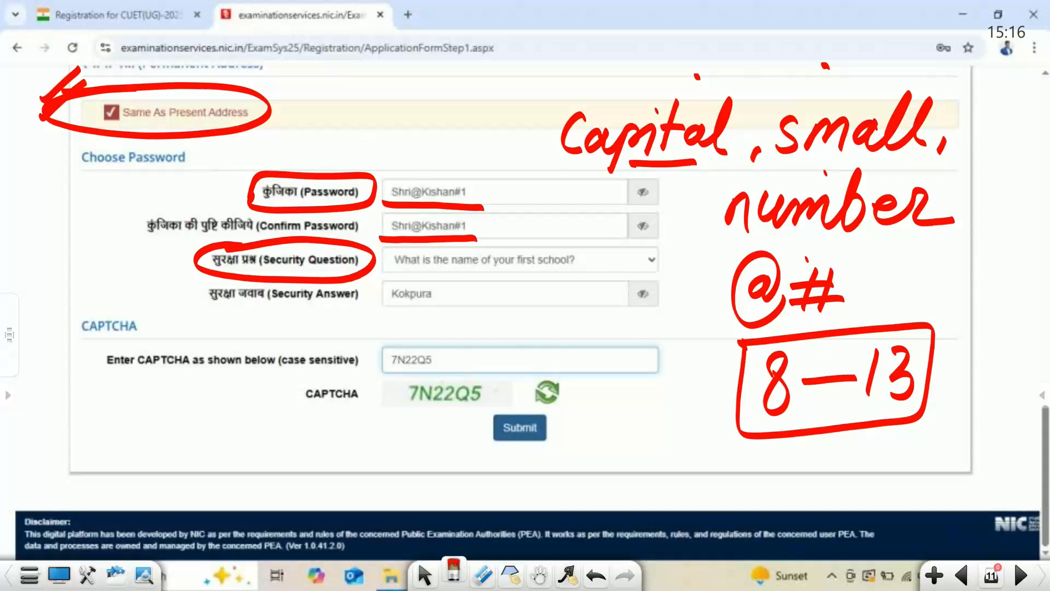
pyautogui.moveTo(389, 269)
pyautogui.mouseDown()
pyautogui.moveTo(514, 277)
pyautogui.moveTo(596, 261)
pyautogui.moveTo(484, 242)
pyautogui.moveTo(388, 268)
pyautogui.moveTo(390, 279)
pyautogui.mouseUp()
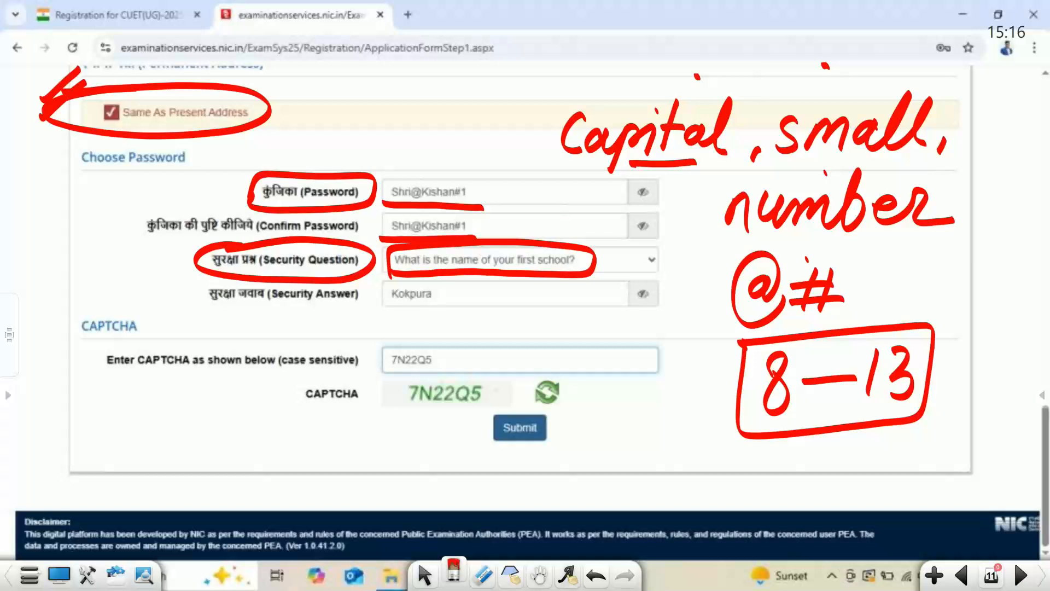
pyautogui.moveTo(586, 258); pyautogui.dragTo(647, 233)
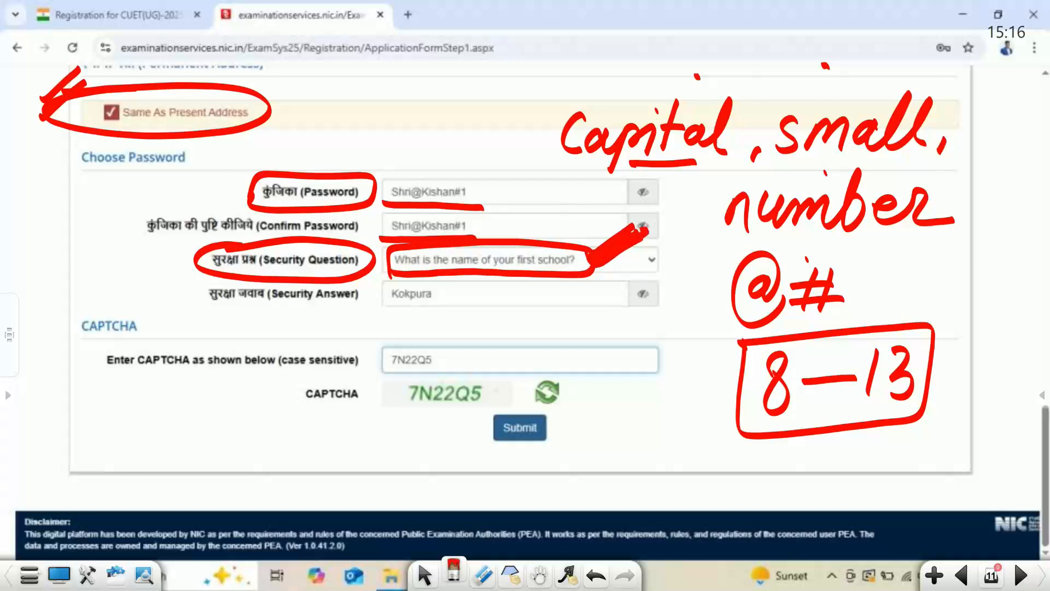
pyautogui.moveTo(441, 280)
pyautogui.mouseDown()
pyautogui.moveTo(375, 307)
pyautogui.moveTo(444, 283)
pyautogui.mouseUp()
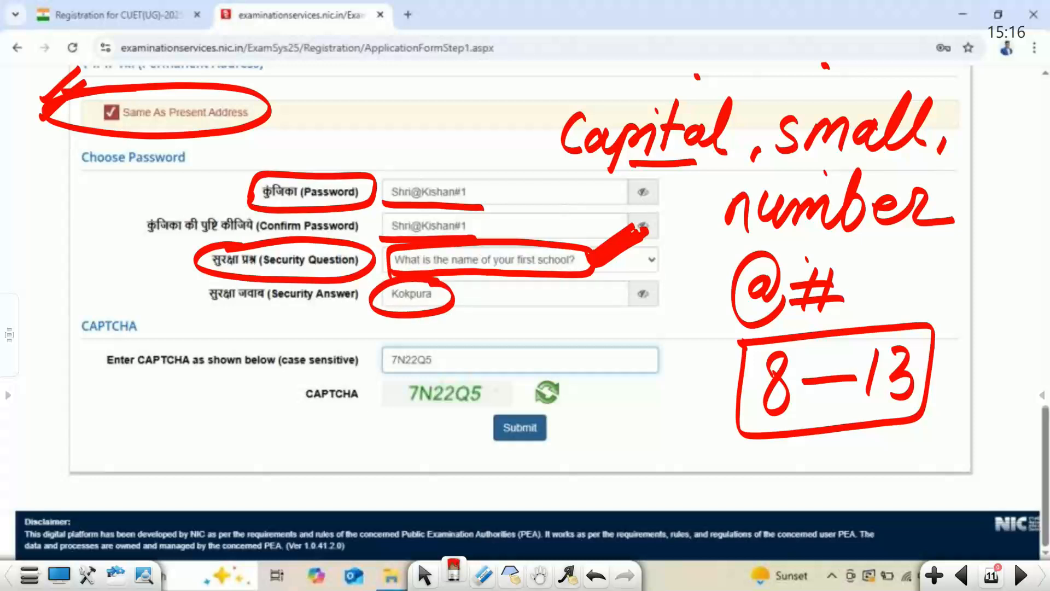
# Mark the CAPTCHA image and its entered text, and circle the Submit button
pyautogui.moveTo(386, 415)
pyautogui.mouseDown()
pyautogui.moveTo(495, 402)
pyautogui.moveTo(390, 395)
pyautogui.moveTo(382, 427)
pyautogui.mouseUp()
pyautogui.moveTo(495, 377)
pyautogui.mouseDown()
pyautogui.moveTo(444, 351)
pyautogui.moveTo(462, 363)
pyautogui.mouseUp()
pyautogui.moveTo(379, 371); pyautogui.dragTo(414, 372)
pyautogui.moveTo(524, 395)
pyautogui.mouseDown()
pyautogui.moveTo(500, 404)
pyautogui.moveTo(569, 432)
pyautogui.moveTo(511, 398)
pyautogui.mouseUp()
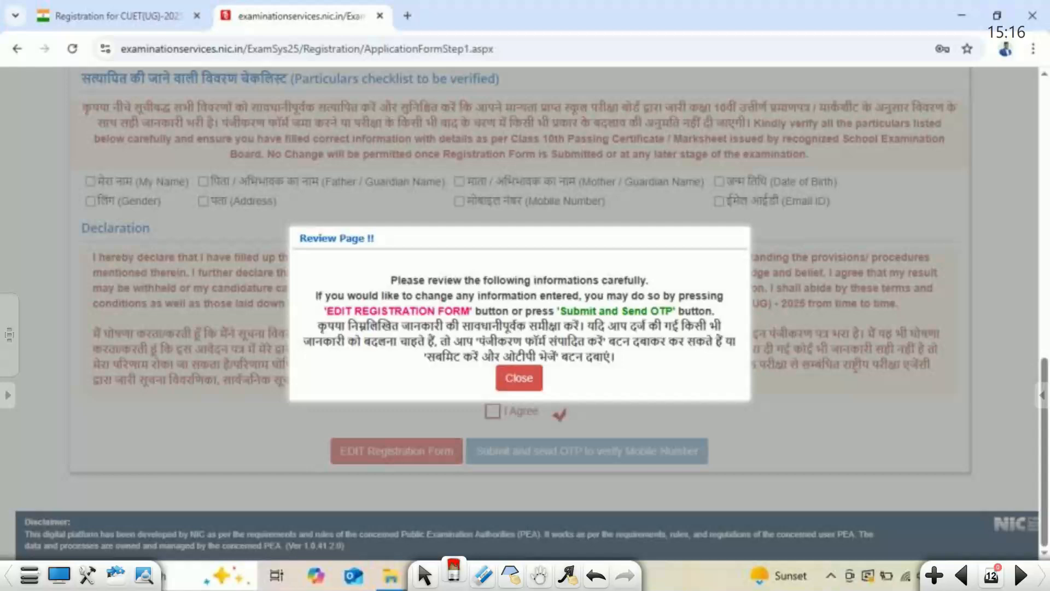
# On the twelfth slide, underline the Hindi instructions in the Review Page message about editing or submitting the form
pyautogui.moveTo(651, 329); pyautogui.dragTo(675, 334)
pyautogui.moveTo(699, 331); pyautogui.dragTo(712, 336)
pyautogui.moveTo(330, 348); pyautogui.dragTo(417, 354)
pyautogui.moveTo(497, 342); pyautogui.dragTo(698, 352)
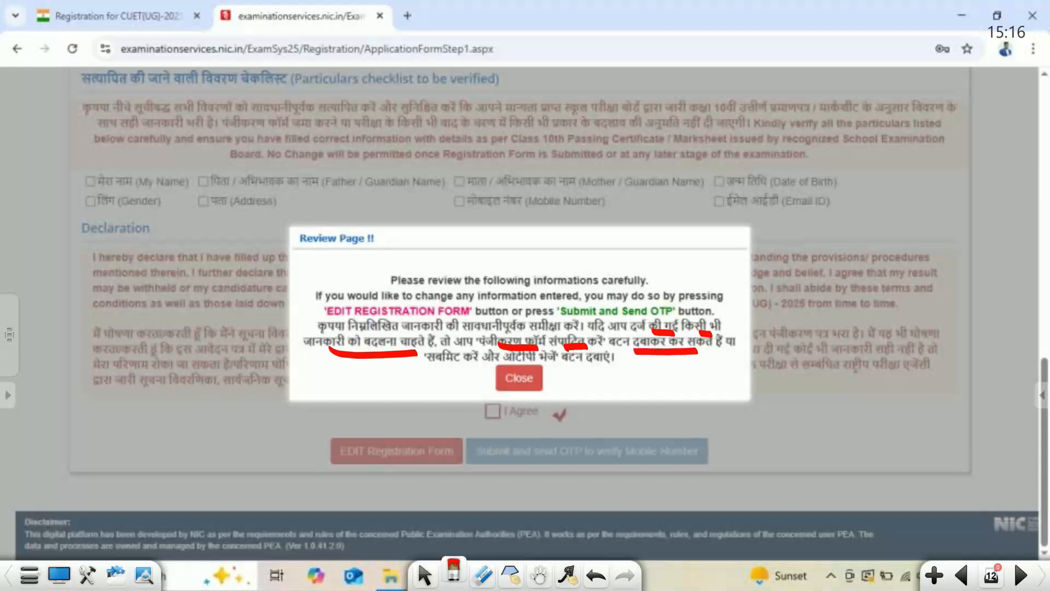
pyautogui.moveTo(421, 364); pyautogui.dragTo(484, 374)
pyautogui.moveTo(551, 362); pyautogui.dragTo(608, 373)
# Underline and circle the Close button in the Review Page message and add a tick beside it
pyautogui.moveTo(482, 400); pyautogui.dragTo(568, 405)
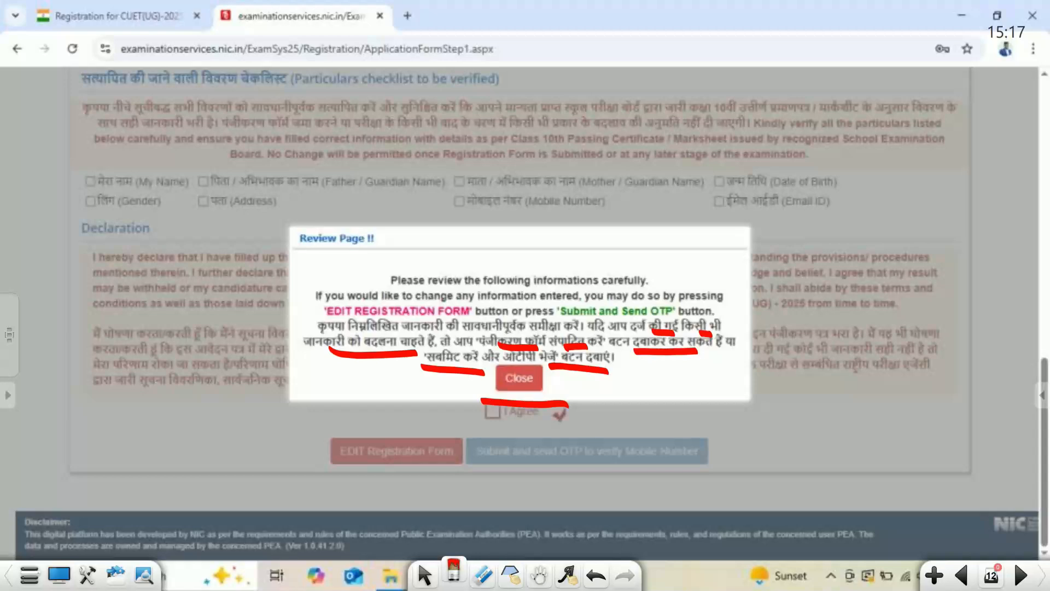
pyautogui.moveTo(613, 395); pyautogui.dragTo(655, 377)
pyautogui.moveTo(522, 351)
pyautogui.mouseDown()
pyautogui.moveTo(564, 390)
pyautogui.moveTo(506, 353)
pyautogui.mouseUp()
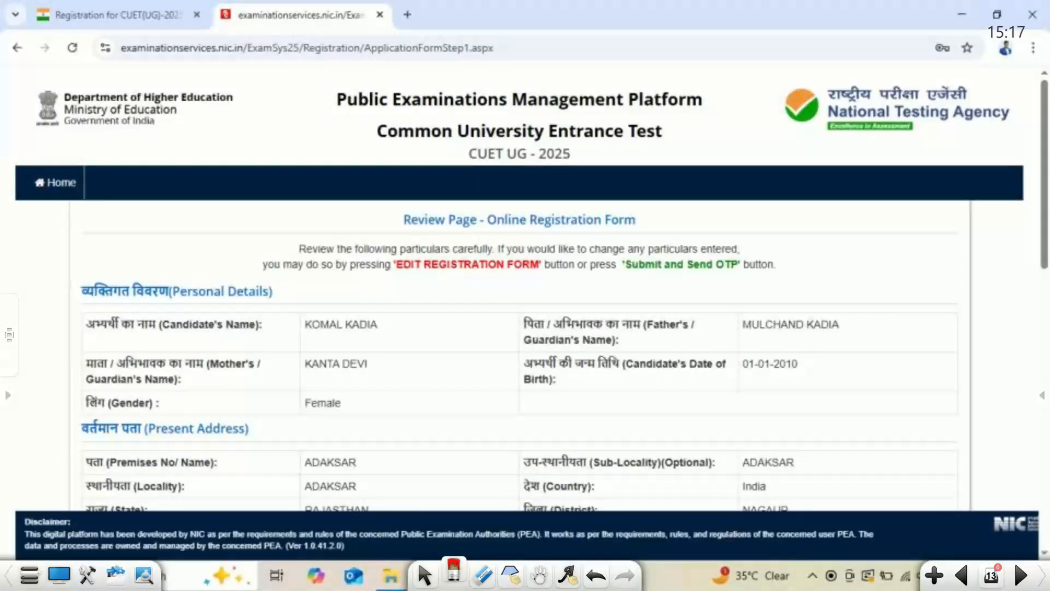
# On the thirteenth slide, underline the candidate name, parents' names, gender and date of birth labels on the review page
pyautogui.moveTo(81, 337); pyautogui.dragTo(191, 337)
pyautogui.moveTo(72, 386); pyautogui.dragTo(179, 388)
pyautogui.moveTo(70, 407); pyautogui.dragTo(153, 410)
pyautogui.moveTo(517, 336)
pyautogui.mouseDown()
pyautogui.moveTo(507, 342)
pyautogui.moveTo(568, 344)
pyautogui.mouseUp()
pyautogui.moveTo(667, 387); pyautogui.dragTo(528, 400)
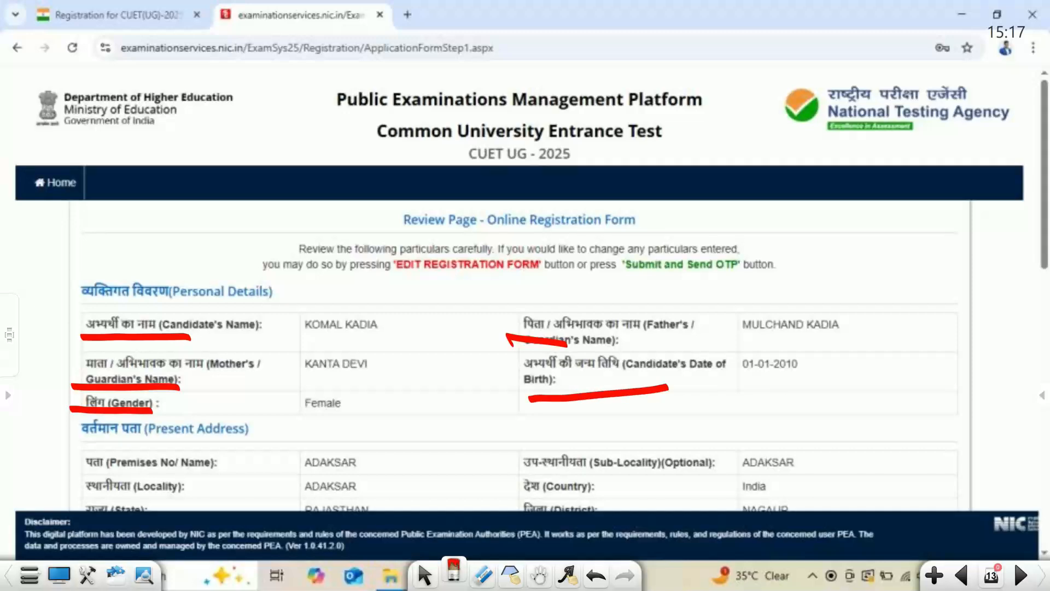
# On the fourteenth slide, underline all eight items in the particulars checklist and circle the unticked I Agree checkbox
pyautogui.click(1020, 575)
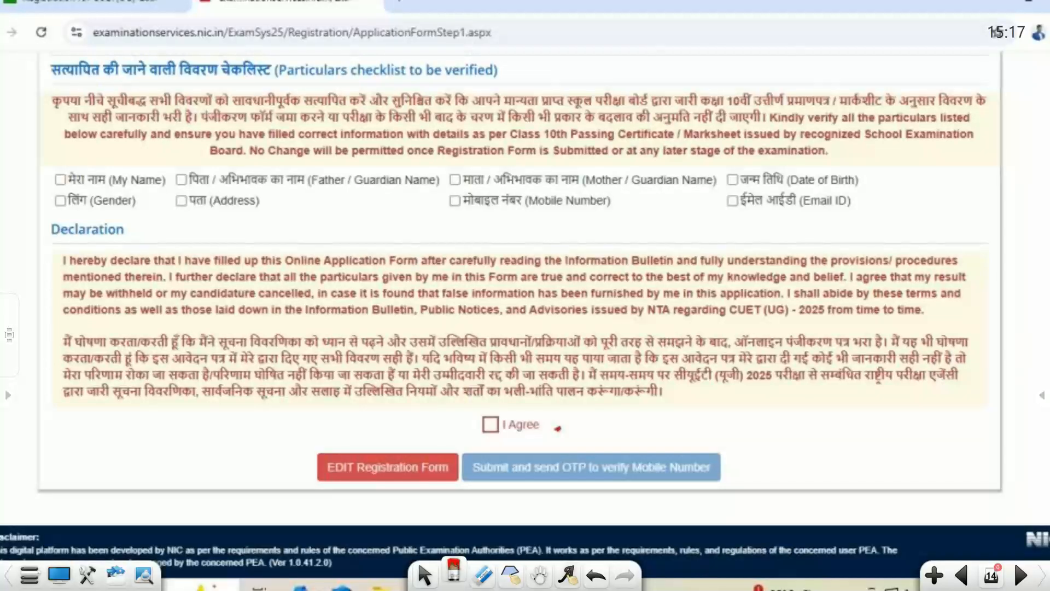
pyautogui.moveTo(35, 194); pyautogui.dragTo(58, 188)
pyautogui.moveTo(220, 190); pyautogui.dragTo(252, 193)
pyautogui.moveTo(505, 190); pyautogui.dragTo(526, 186)
pyautogui.moveTo(756, 188)
pyautogui.mouseDown()
pyautogui.moveTo(782, 186)
pyautogui.moveTo(782, 215)
pyautogui.mouseUp()
pyautogui.moveTo(455, 214); pyautogui.dragTo(494, 211)
pyautogui.moveTo(181, 222); pyautogui.dragTo(207, 215)
pyautogui.moveTo(45, 215); pyautogui.dragTo(96, 217)
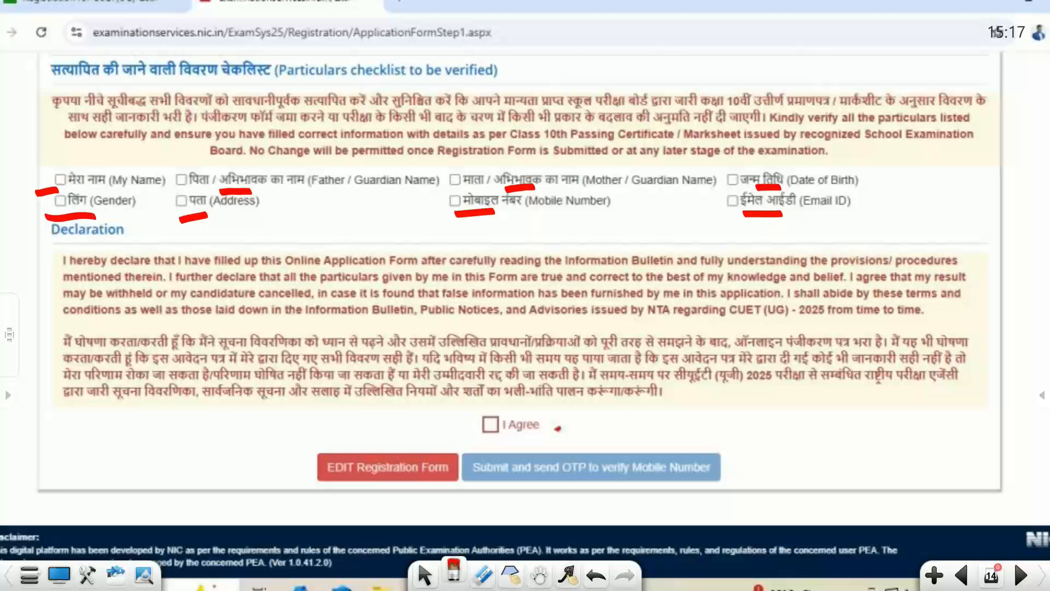
pyautogui.moveTo(514, 402)
pyautogui.mouseDown()
pyautogui.moveTo(481, 411)
pyautogui.moveTo(577, 429)
pyautogui.moveTo(506, 401)
pyautogui.mouseUp()
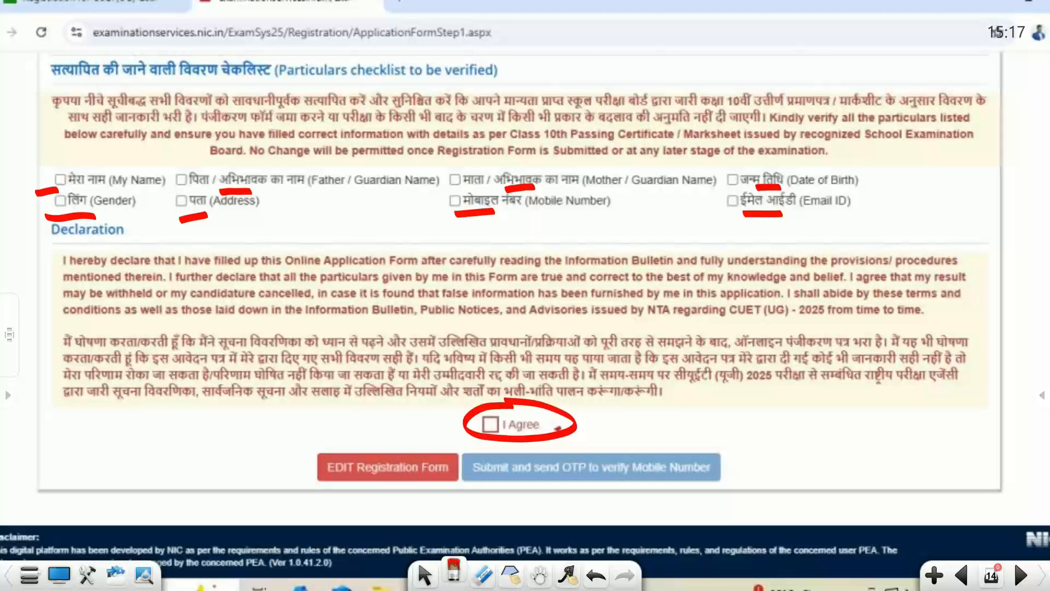
# On the fifteenth slide, outline the ticked particulars checklist, add two tick marks and circle the ticked I Agree checkbox
pyautogui.press('pagedown')
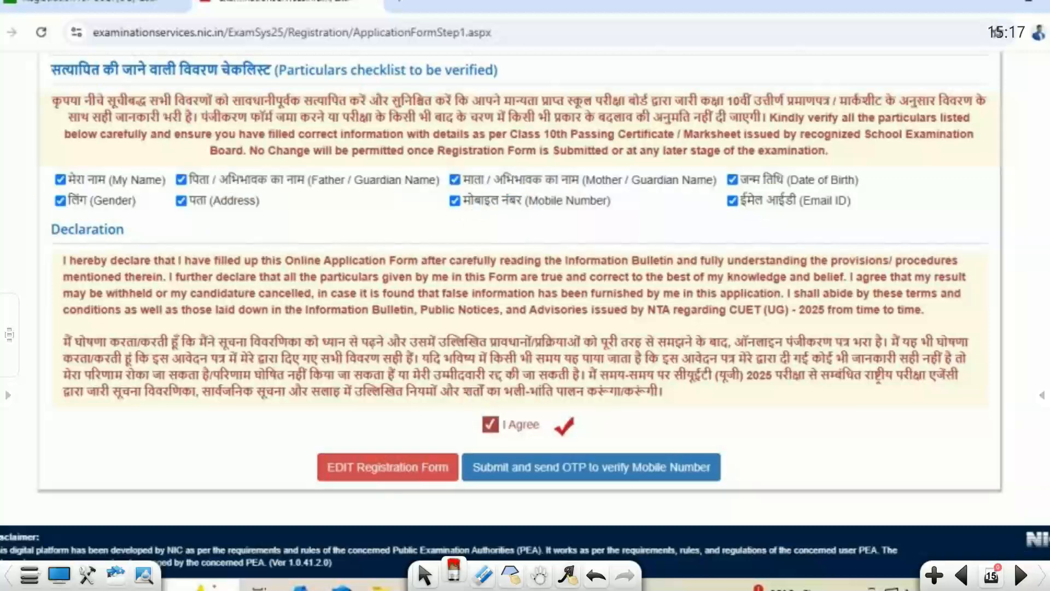
pyautogui.moveTo(22, 213)
pyautogui.mouseDown()
pyautogui.moveTo(757, 230)
pyautogui.moveTo(843, 164)
pyautogui.moveTo(426, 148)
pyautogui.moveTo(62, 162)
pyautogui.moveTo(21, 232)
pyautogui.mouseUp()
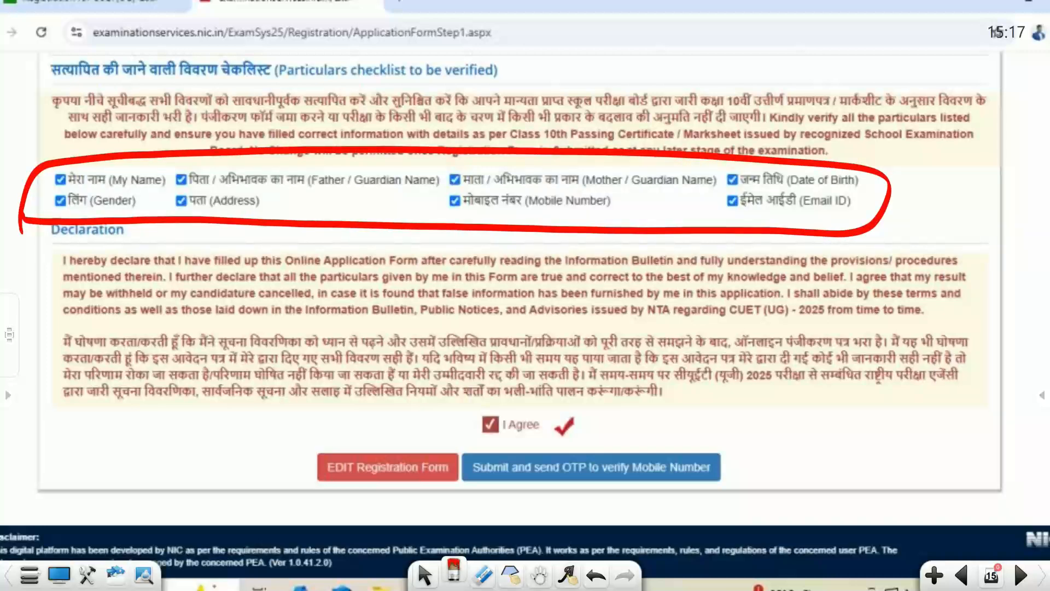
pyautogui.moveTo(639, 204); pyautogui.dragTo(689, 191)
pyautogui.moveTo(867, 206); pyautogui.dragTo(942, 192)
pyautogui.moveTo(562, 402)
pyautogui.mouseDown()
pyautogui.moveTo(490, 446)
pyautogui.moveTo(533, 398)
pyautogui.mouseUp()
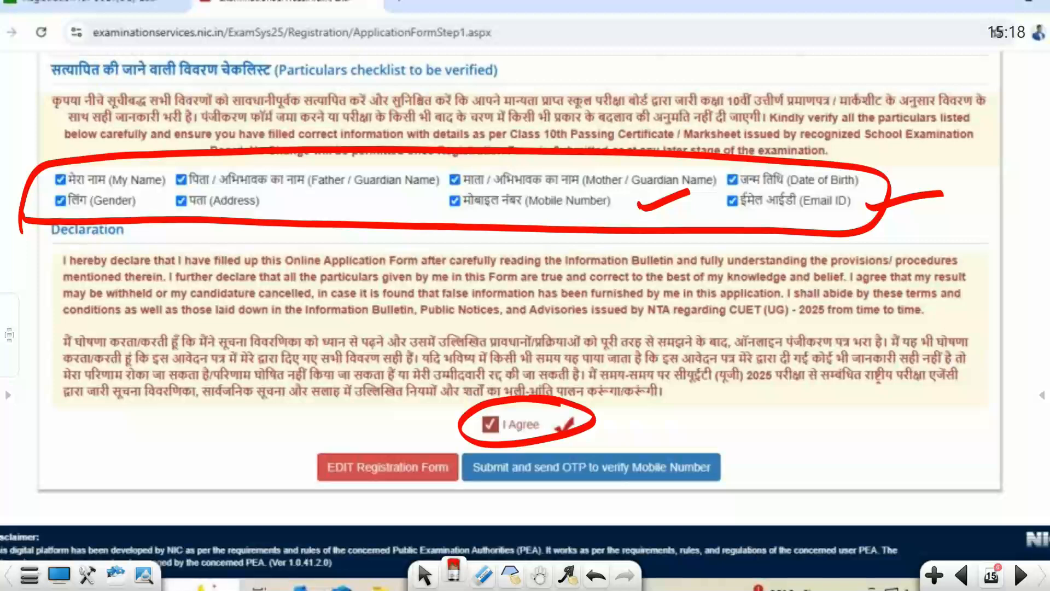
# Underline and box the Submit and send OTP button, and circle the EDIT Registration Form button with a tick
pyautogui.moveTo(465, 487); pyautogui.dragTo(728, 495)
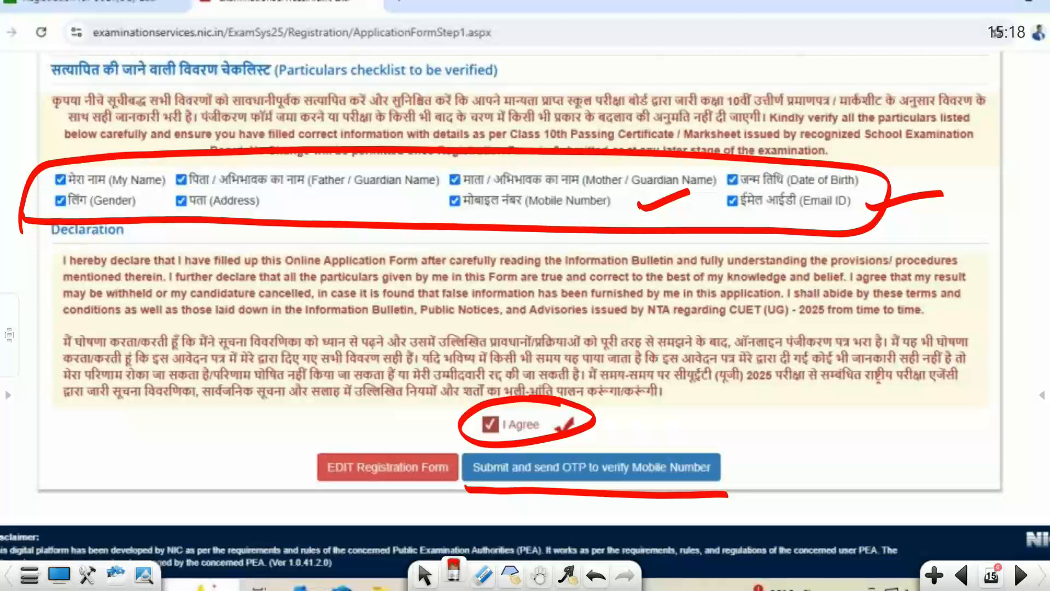
pyautogui.moveTo(386, 428)
pyautogui.mouseDown()
pyautogui.moveTo(396, 436)
pyautogui.moveTo(436, 402)
pyautogui.moveTo(362, 432)
pyautogui.moveTo(454, 484)
pyautogui.moveTo(358, 438)
pyautogui.mouseUp()
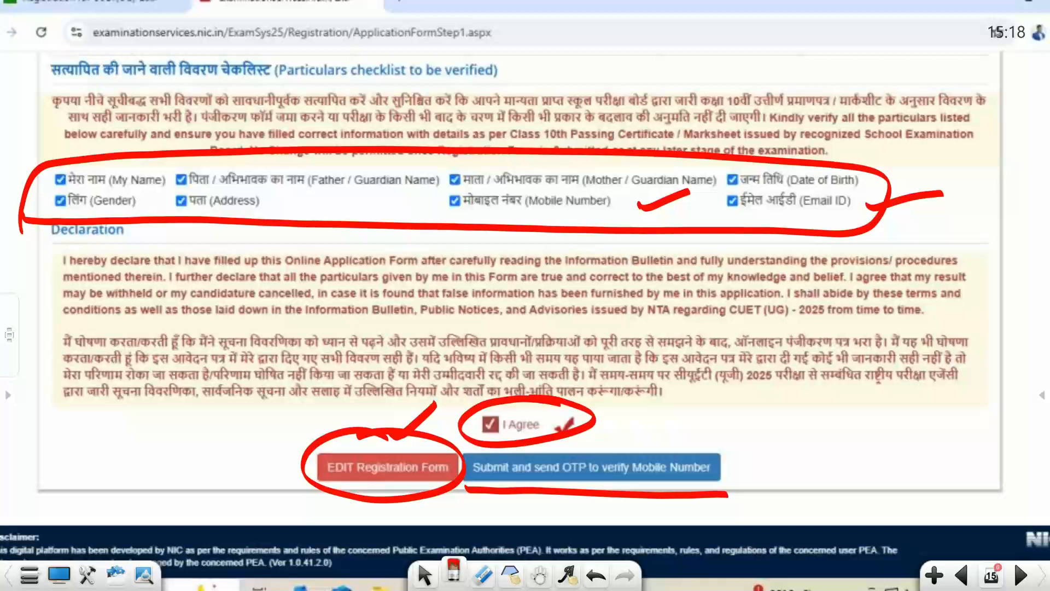
pyautogui.moveTo(473, 430)
pyautogui.mouseDown()
pyautogui.moveTo(465, 470)
pyautogui.moveTo(678, 506)
pyautogui.moveTo(711, 432)
pyautogui.moveTo(471, 448)
pyautogui.mouseUp()
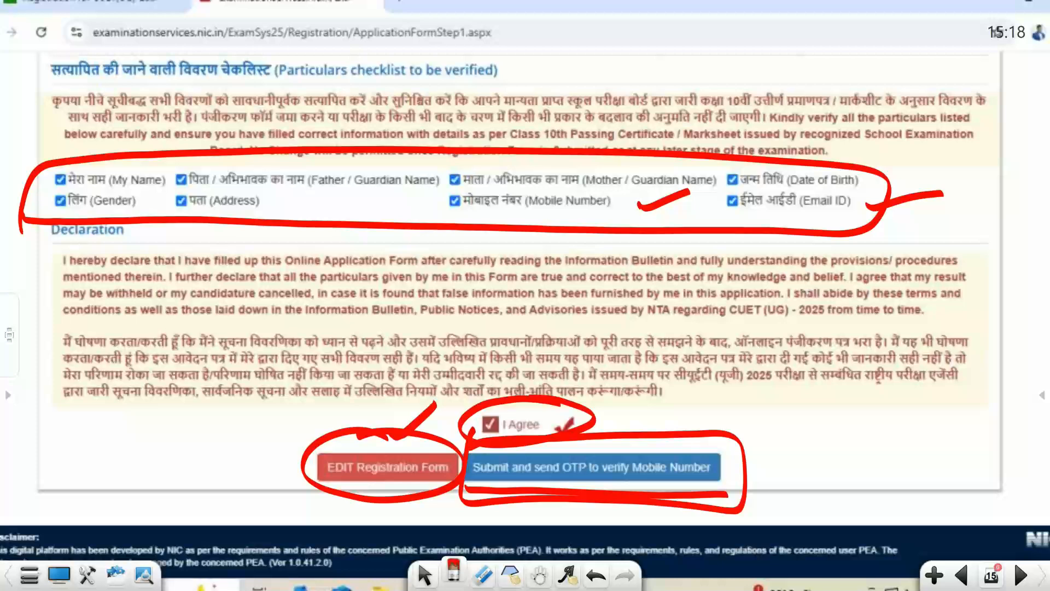
# On the sixteenth slide, outline the question about submitting the form and getting an OTP, and tick the Yes button
pyautogui.press('pagedown')
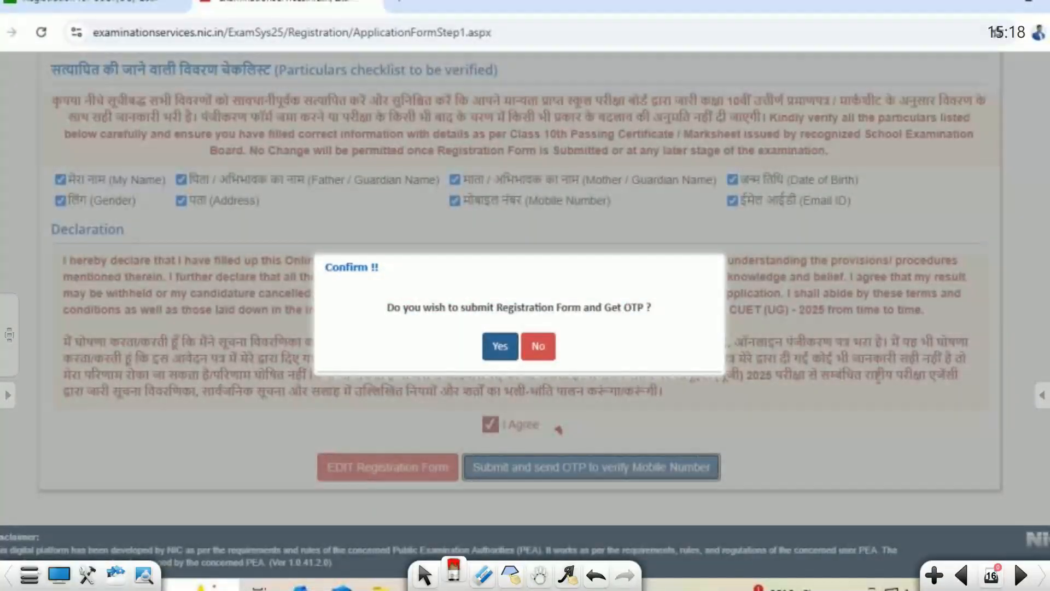
pyautogui.moveTo(384, 325)
pyautogui.mouseDown()
pyautogui.moveTo(661, 323)
pyautogui.moveTo(556, 277)
pyautogui.moveTo(376, 309)
pyautogui.moveTo(386, 332)
pyautogui.mouseUp()
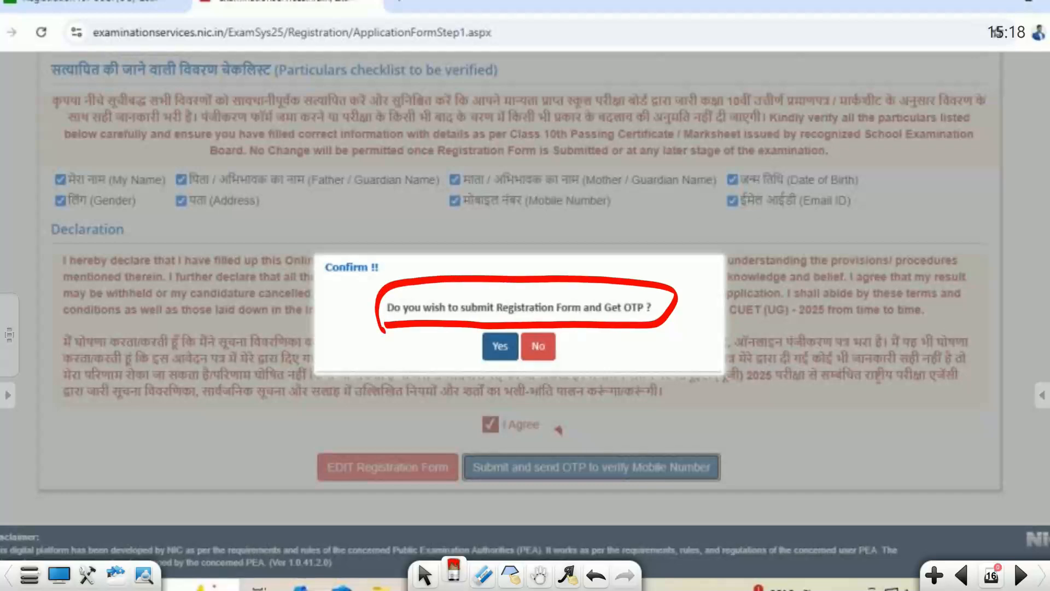
pyautogui.moveTo(469, 361)
pyautogui.mouseDown()
pyautogui.moveTo(518, 334)
pyautogui.moveTo(516, 351)
pyautogui.mouseUp()
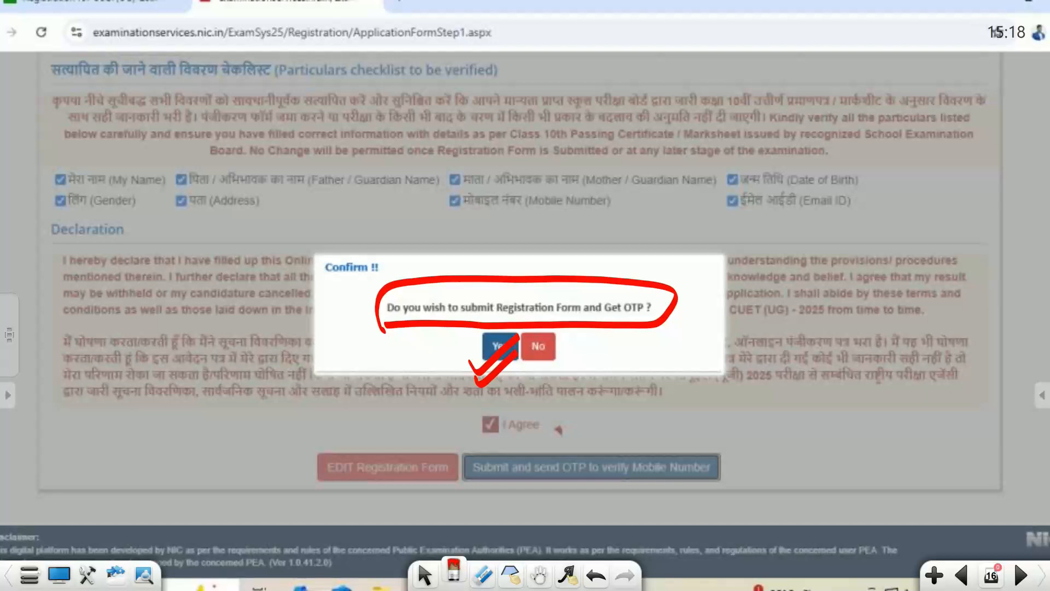
# On the seventeenth slide, outline the one-time password entry boxes together with the Resend OTP note
pyautogui.press('pagedown')
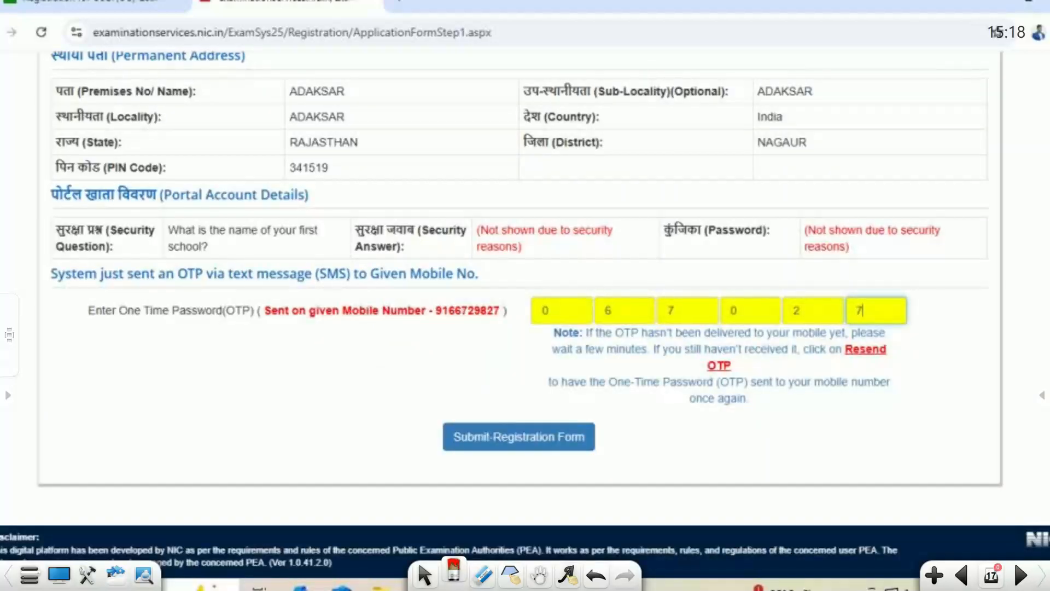
pyautogui.moveTo(515, 345)
pyautogui.mouseDown()
pyautogui.moveTo(515, 282)
pyautogui.moveTo(842, 281)
pyautogui.moveTo(930, 353)
pyautogui.moveTo(569, 365)
pyautogui.moveTo(703, 365)
pyautogui.mouseUp()
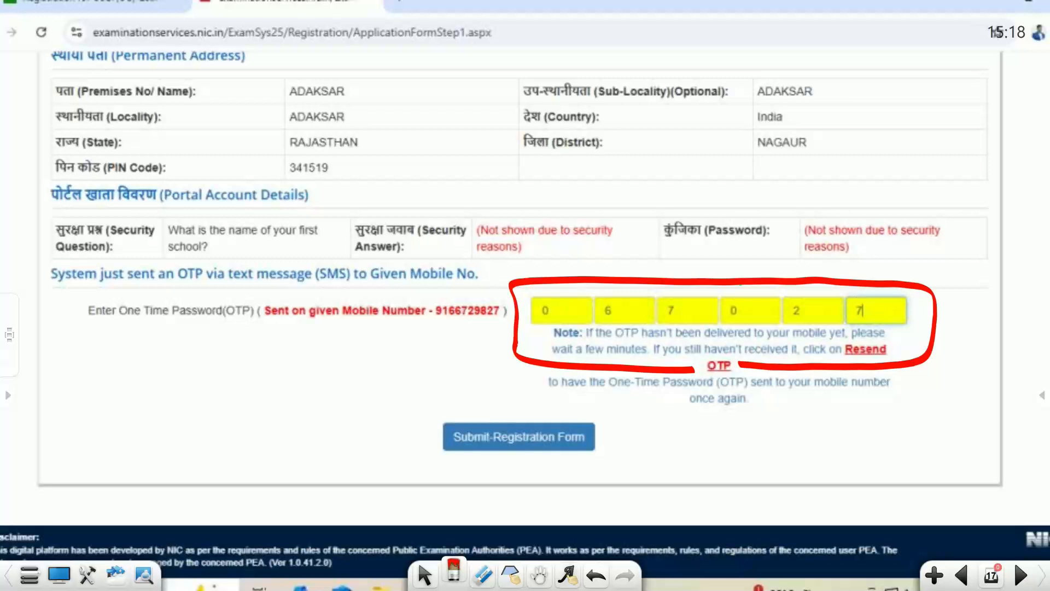
# Circle and scribble over the mobile number, draw an arrow from it to the one-time password boxes, and mark the Submit-Registration Form button
pyautogui.moveTo(495, 329)
pyautogui.mouseDown()
pyautogui.moveTo(500, 303)
pyautogui.moveTo(468, 341)
pyautogui.mouseUp()
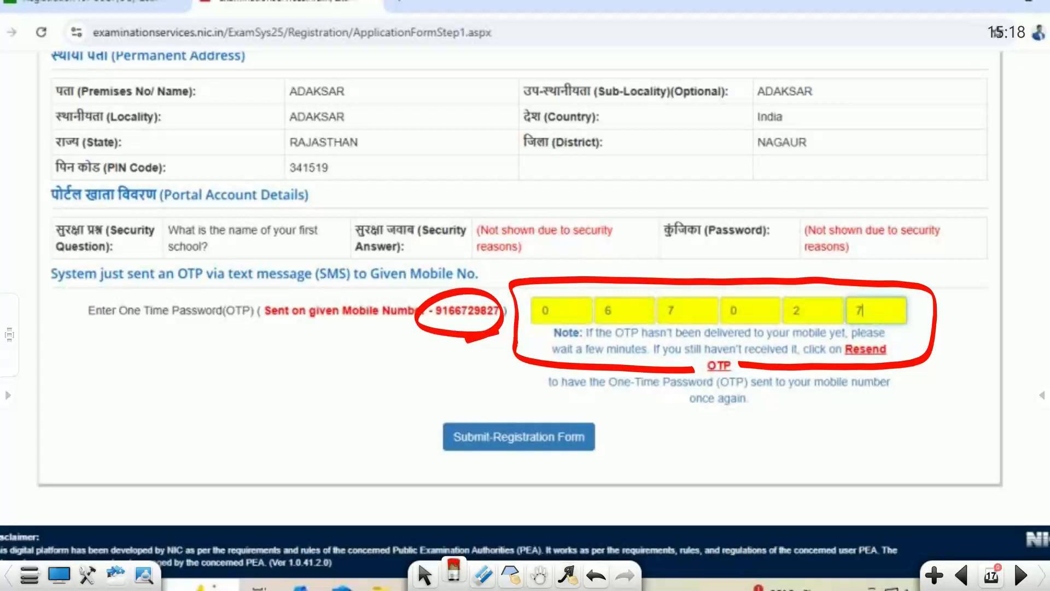
pyautogui.moveTo(484, 292)
pyautogui.mouseDown()
pyautogui.moveTo(590, 285)
pyautogui.moveTo(562, 290)
pyautogui.mouseUp()
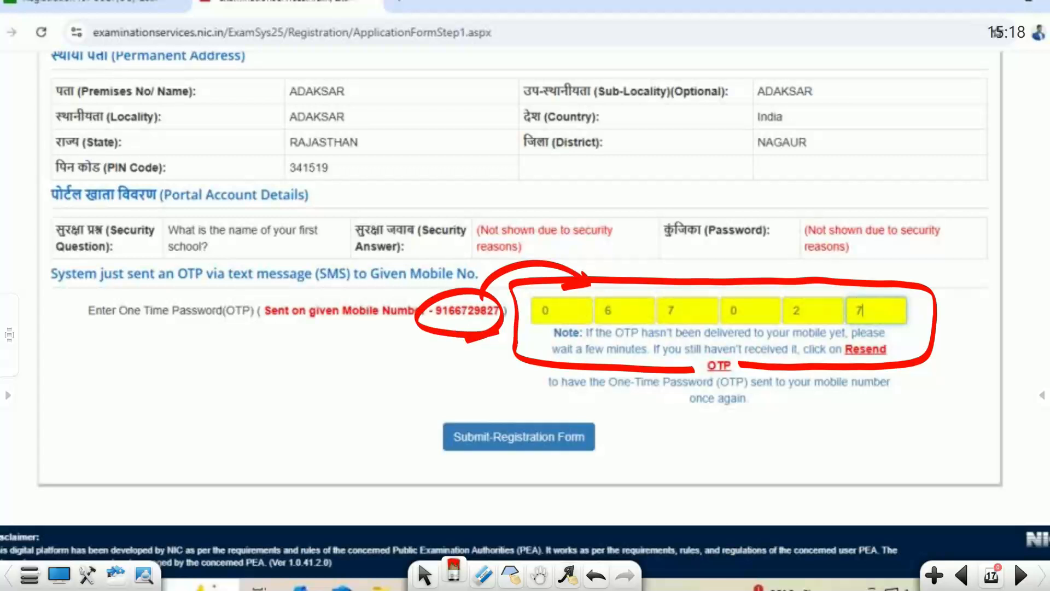
pyautogui.moveTo(432, 313)
pyautogui.mouseDown()
pyautogui.moveTo(504, 310)
pyautogui.moveTo(426, 315)
pyautogui.mouseUp()
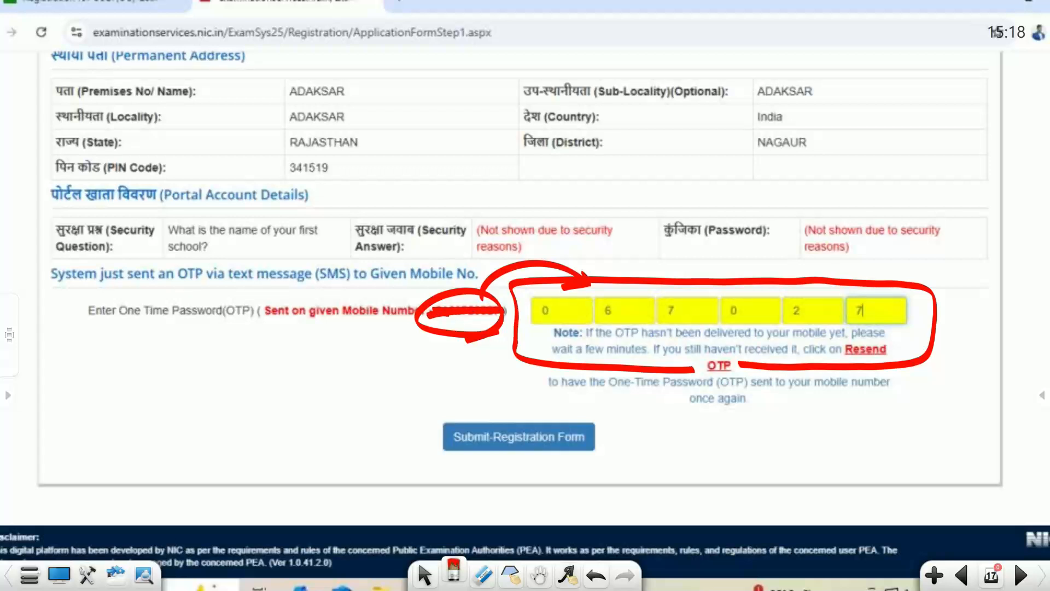
pyautogui.moveTo(433, 444)
pyautogui.mouseDown()
pyautogui.moveTo(538, 461)
pyautogui.moveTo(636, 453)
pyautogui.moveTo(443, 413)
pyautogui.moveTo(610, 473)
pyautogui.moveTo(617, 413)
pyautogui.mouseUp()
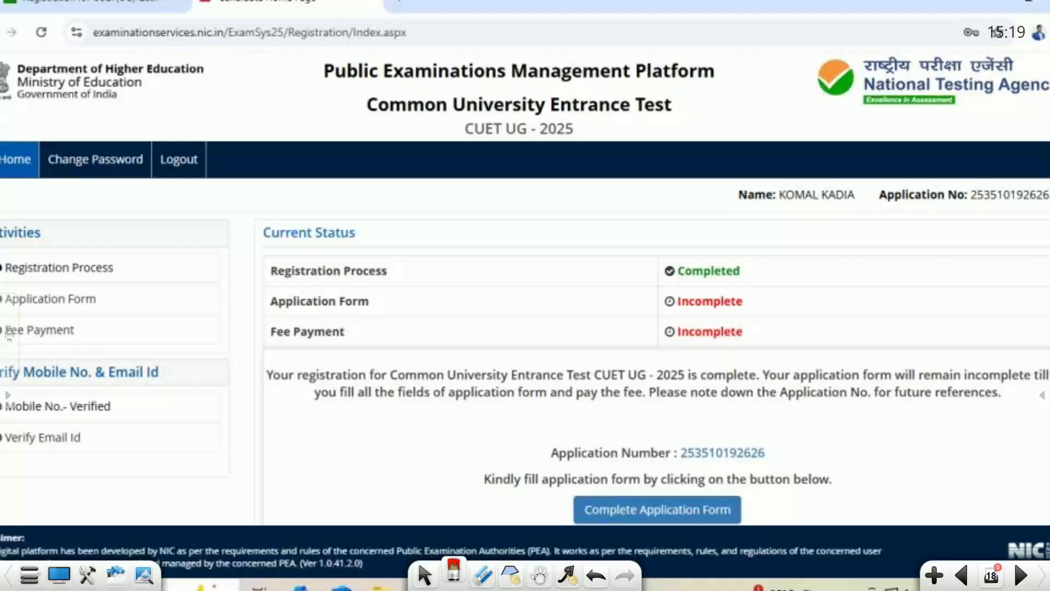
# On the eighteenth slide, circle Registration Process, underline Application Form and Fee Payment, and draw arrows to the status of all three
pyautogui.moveTo(410, 267)
pyautogui.mouseDown()
pyautogui.moveTo(240, 272)
pyautogui.moveTo(634, 270)
pyautogui.moveTo(625, 283)
pyautogui.mouseUp()
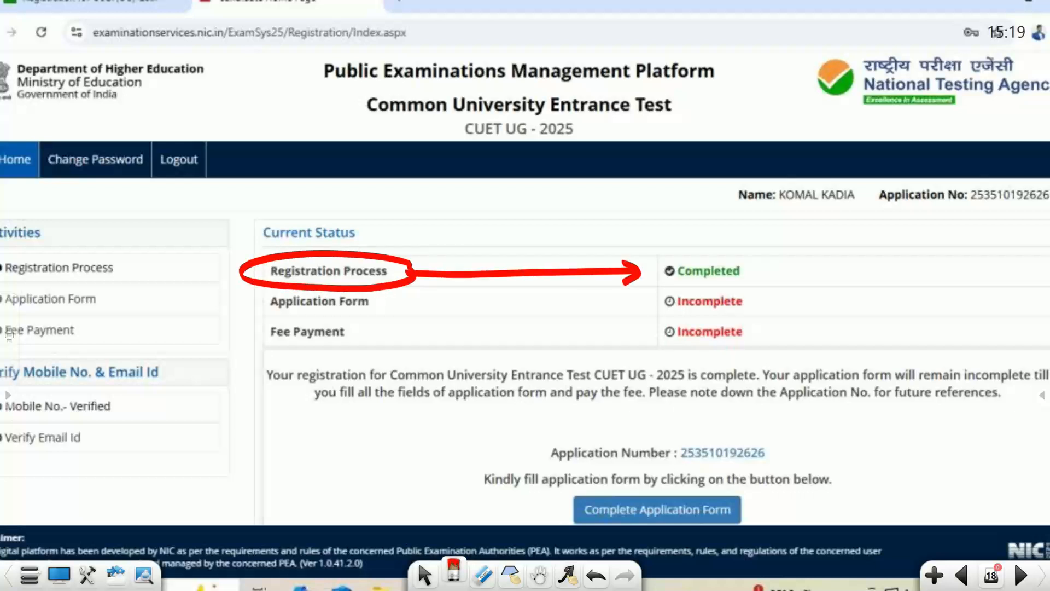
pyautogui.moveTo(249, 313); pyautogui.dragTo(376, 314)
pyautogui.moveTo(553, 302)
pyautogui.mouseDown()
pyautogui.moveTo(621, 302)
pyautogui.moveTo(640, 312)
pyautogui.moveTo(630, 316)
pyautogui.mouseUp()
pyautogui.moveTo(245, 345); pyautogui.dragTo(372, 345)
pyautogui.moveTo(526, 335); pyautogui.dragTo(650, 337)
pyautogui.moveTo(630, 324)
pyautogui.mouseDown()
pyautogui.moveTo(648, 340)
pyautogui.moveTo(629, 356)
pyautogui.mouseUp()
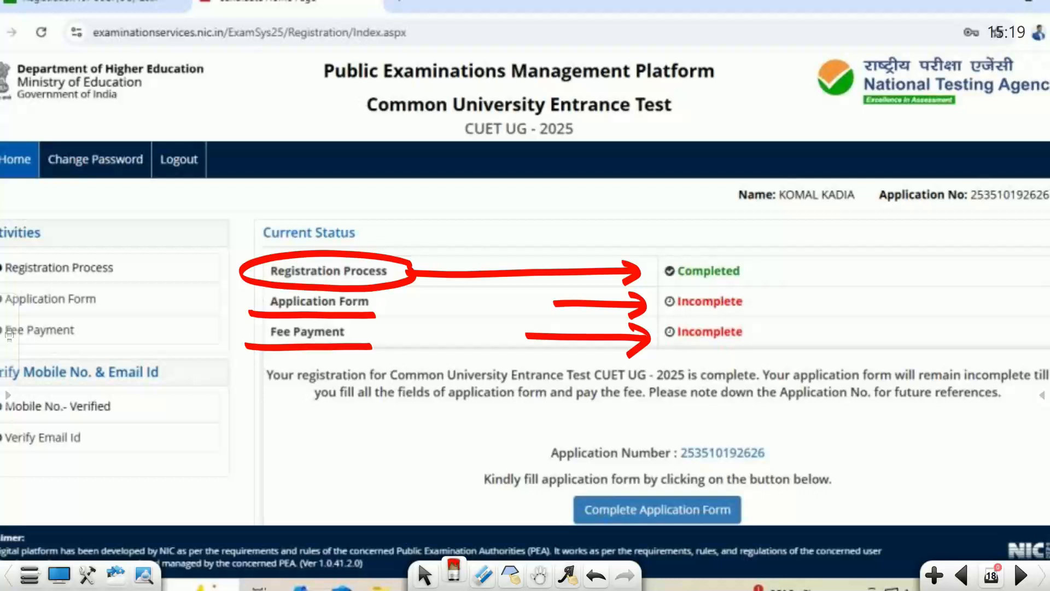
# Circle the application number, and mark the Complete Application Form button with an arrow and a circle
pyautogui.moveTo(780, 458)
pyautogui.mouseDown()
pyautogui.moveTo(769, 466)
pyautogui.moveTo(678, 432)
pyautogui.moveTo(765, 474)
pyautogui.mouseUp()
pyautogui.moveTo(525, 493); pyautogui.dragTo(557, 519)
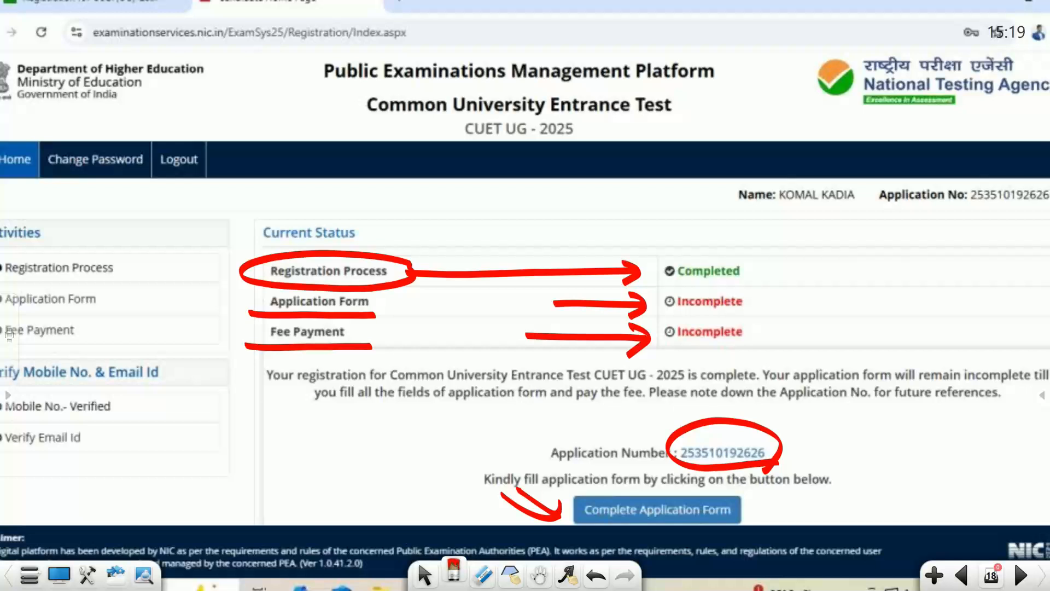
pyautogui.moveTo(625, 488)
pyautogui.mouseDown()
pyautogui.moveTo(604, 494)
pyautogui.moveTo(656, 535)
pyautogui.moveTo(646, 482)
pyautogui.moveTo(563, 497)
pyautogui.mouseUp()
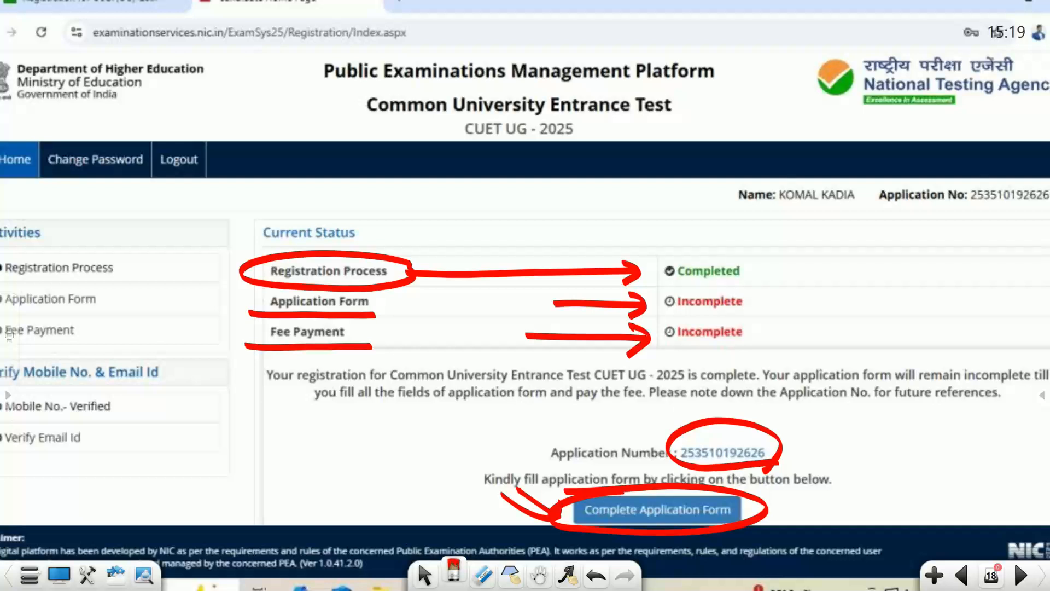
# On the nineteenth slide, circle Register Contact Details with an arrow to Completed, and underline Register Personal Details in the status table
pyautogui.press('Right')
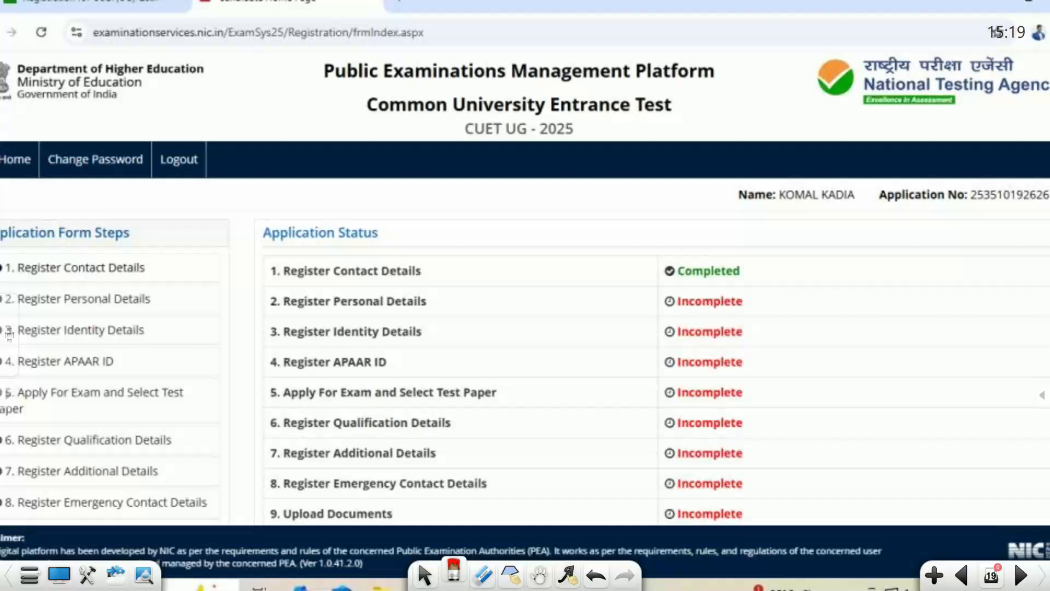
pyautogui.moveTo(249, 282)
pyautogui.mouseDown()
pyautogui.moveTo(378, 284)
pyautogui.moveTo(364, 250)
pyautogui.moveTo(292, 288)
pyautogui.mouseUp()
pyautogui.moveTo(450, 271)
pyautogui.mouseDown()
pyautogui.moveTo(655, 272)
pyautogui.moveTo(618, 292)
pyautogui.mouseUp()
pyautogui.moveTo(266, 314); pyautogui.dragTo(437, 312)
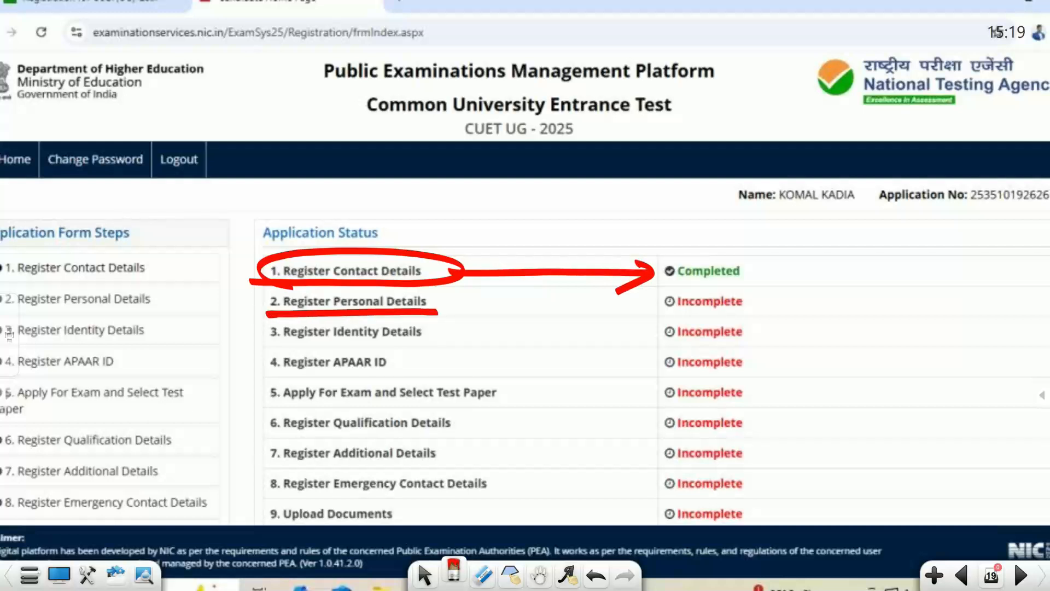
# Draw arrows from the first five Application Status rows to their matching entries in the Application Form Steps list
pyautogui.moveTo(272, 273)
pyautogui.mouseDown()
pyautogui.moveTo(266, 262)
pyautogui.moveTo(159, 256)
pyautogui.moveTo(171, 268)
pyautogui.mouseUp()
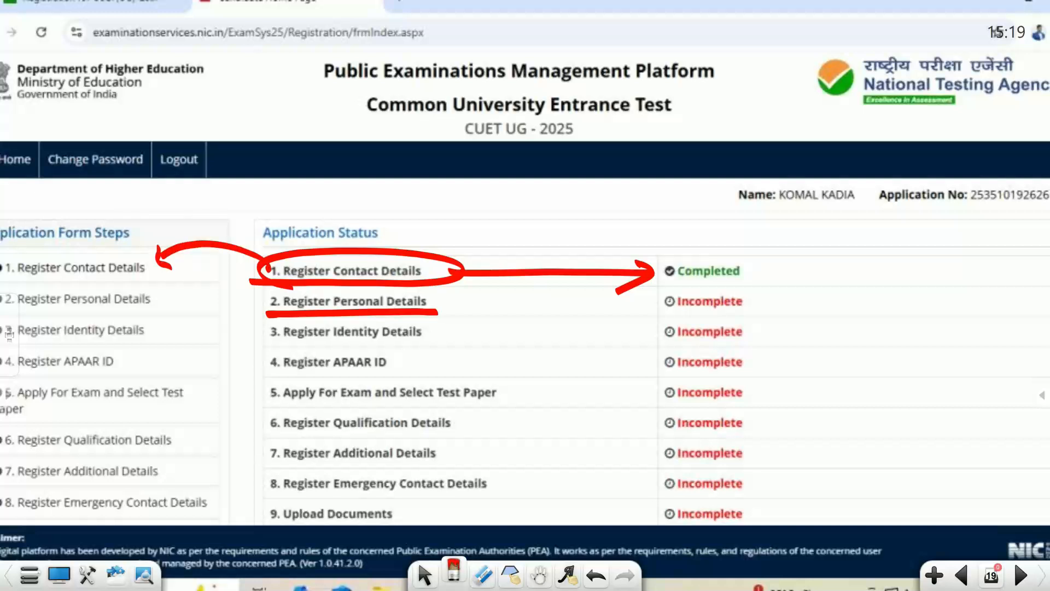
pyautogui.moveTo(262, 306)
pyautogui.mouseDown()
pyautogui.moveTo(204, 287)
pyautogui.moveTo(173, 298)
pyautogui.moveTo(182, 311)
pyautogui.mouseUp()
pyautogui.click(264, 335)
pyautogui.moveTo(264, 335)
pyautogui.mouseDown()
pyautogui.moveTo(169, 322)
pyautogui.moveTo(182, 337)
pyautogui.mouseUp()
pyautogui.moveTo(265, 367); pyautogui.dragTo(156, 362)
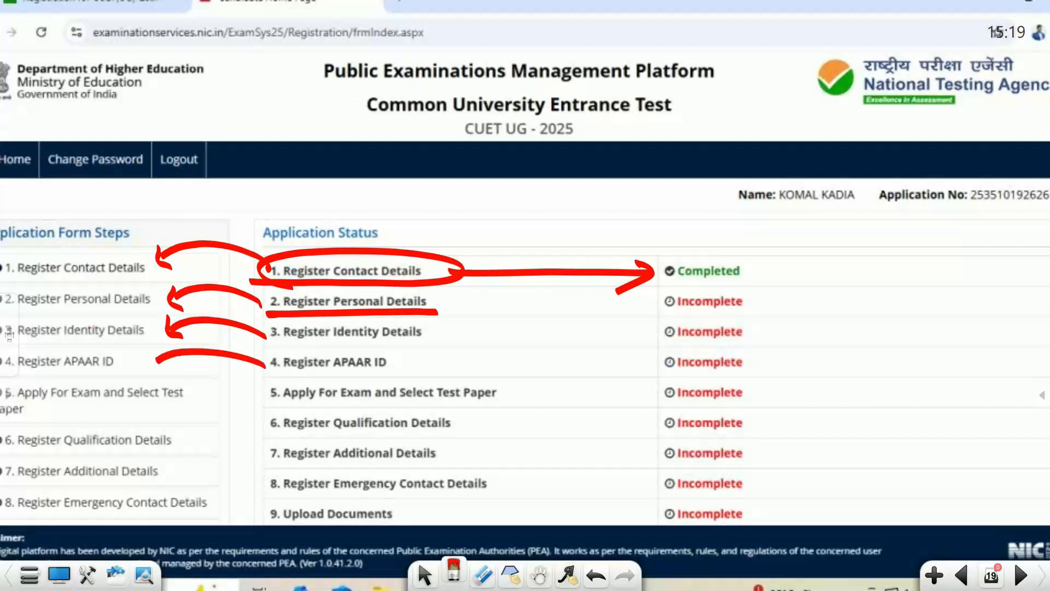
pyautogui.moveTo(158, 345)
pyautogui.mouseDown()
pyautogui.moveTo(151, 360)
pyautogui.moveTo(166, 366)
pyautogui.mouseUp()
pyautogui.moveTo(273, 399); pyautogui.dragTo(195, 392)
pyautogui.moveTo(200, 378)
pyautogui.mouseDown()
pyautogui.moveTo(193, 393)
pyautogui.moveTo(207, 404)
pyautogui.mouseUp()
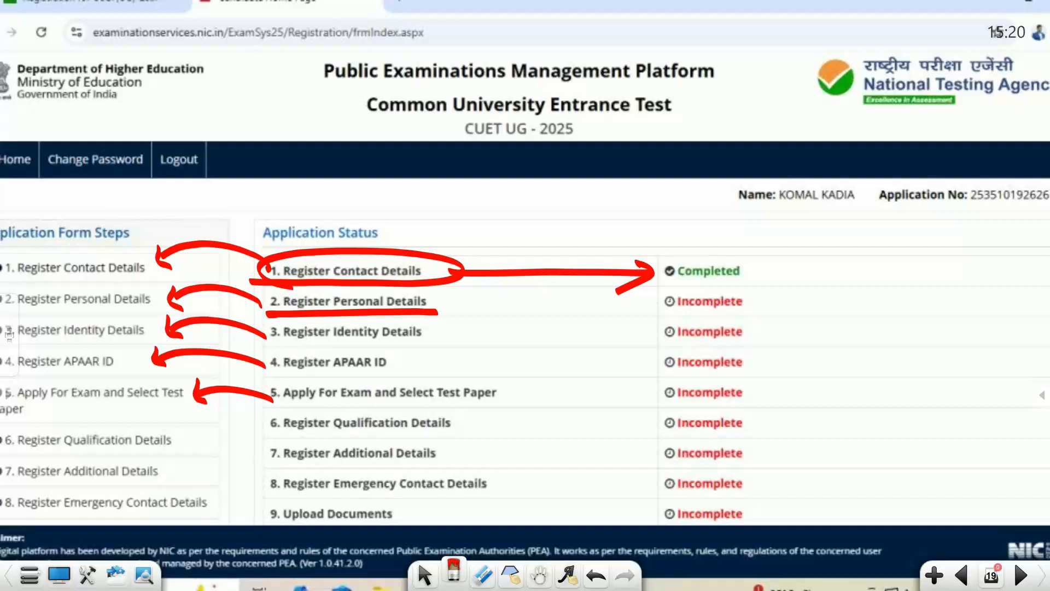
# Underline status rows 3 to 5, and circle the Application Form Steps heading with a pointer stroke
pyautogui.moveTo(354, 343); pyautogui.dragTo(299, 346)
pyautogui.moveTo(343, 373); pyautogui.dragTo(292, 377)
pyautogui.moveTo(345, 406); pyautogui.dragTo(305, 409)
pyautogui.moveTo(174, 230)
pyautogui.mouseDown()
pyautogui.moveTo(4, 240)
pyautogui.moveTo(167, 234)
pyautogui.moveTo(194, 187)
pyautogui.mouseUp()
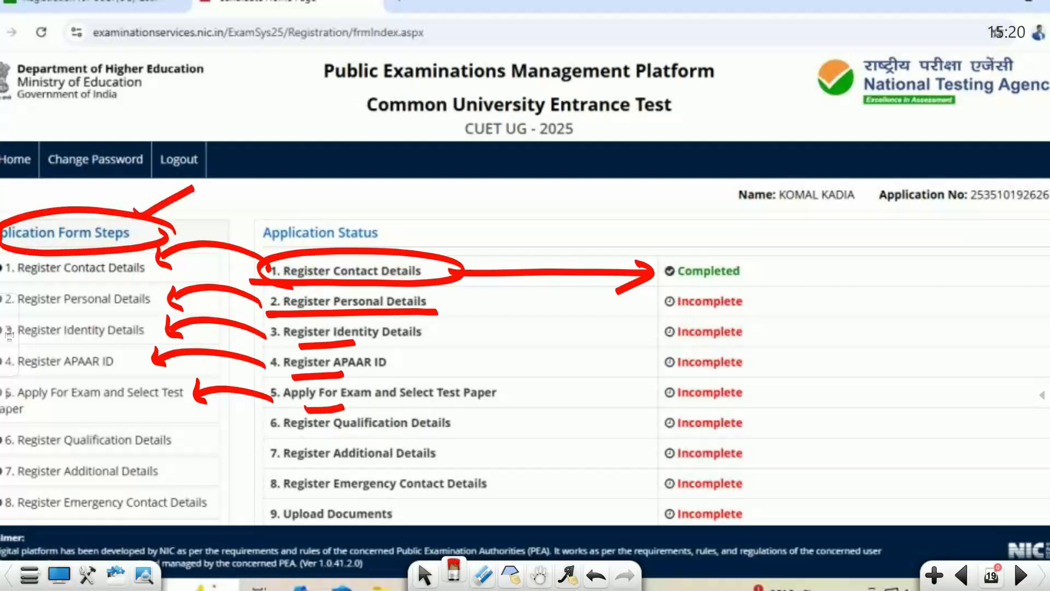
# Underline the first five entries in the Application Form Steps list
pyautogui.moveTo(49, 279); pyautogui.dragTo(152, 281)
pyautogui.moveTo(64, 314); pyautogui.dragTo(150, 316)
pyautogui.moveTo(65, 343); pyautogui.dragTo(143, 347)
pyautogui.moveTo(58, 376); pyautogui.dragTo(139, 378)
pyautogui.moveTo(65, 417); pyautogui.dragTo(150, 423)
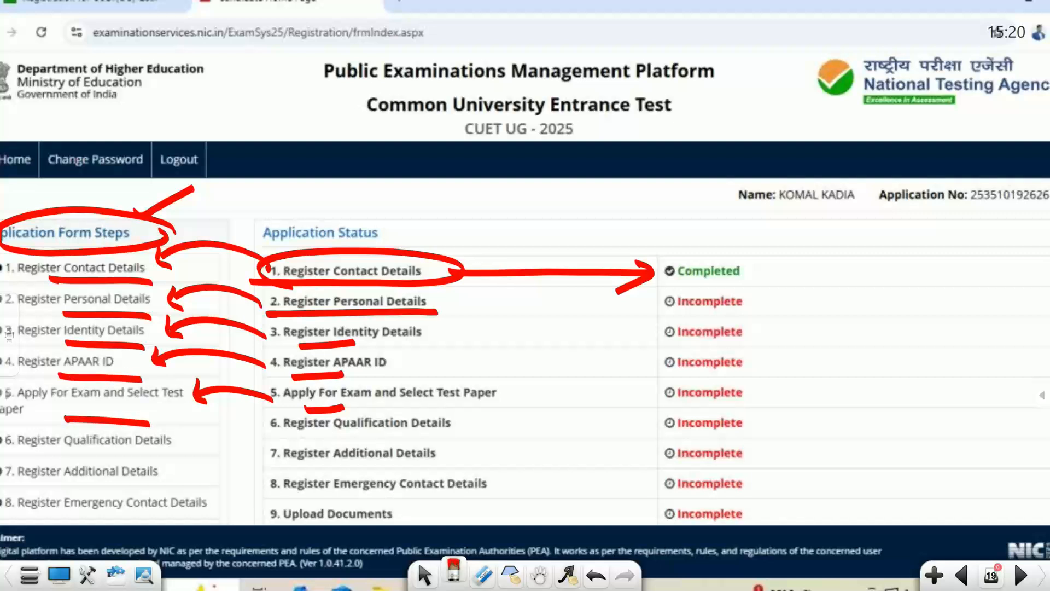
# Add a hooked stroke above Completed, and emphasize Register Personal Details with an underline and tick in the table and a circle in the steps list
pyautogui.moveTo(794, 240); pyautogui.dragTo(717, 201)
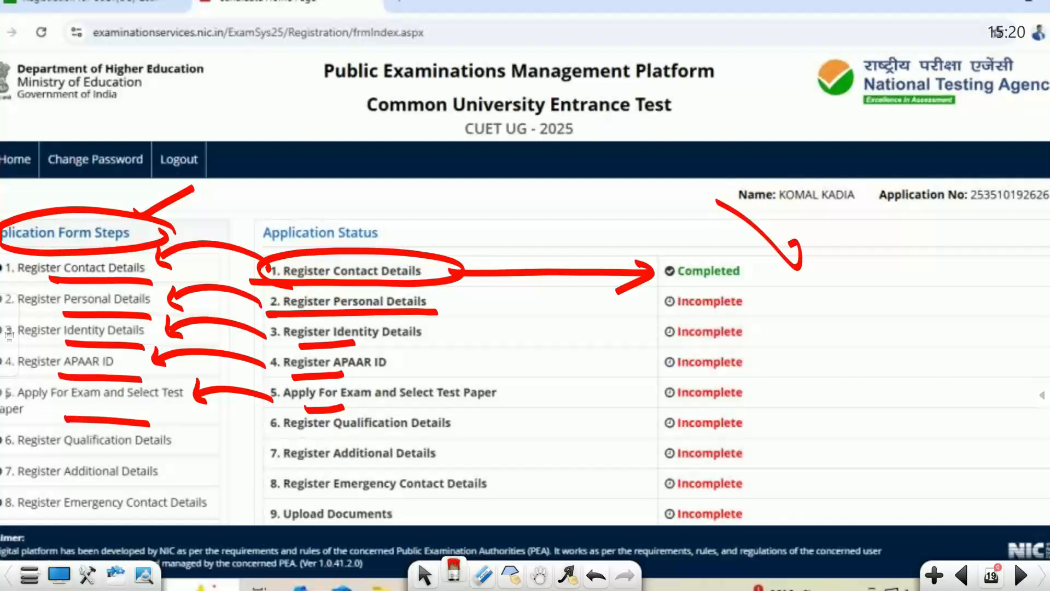
pyautogui.moveTo(299, 316)
pyautogui.mouseDown()
pyautogui.moveTo(458, 316)
pyautogui.moveTo(440, 298)
pyautogui.mouseUp()
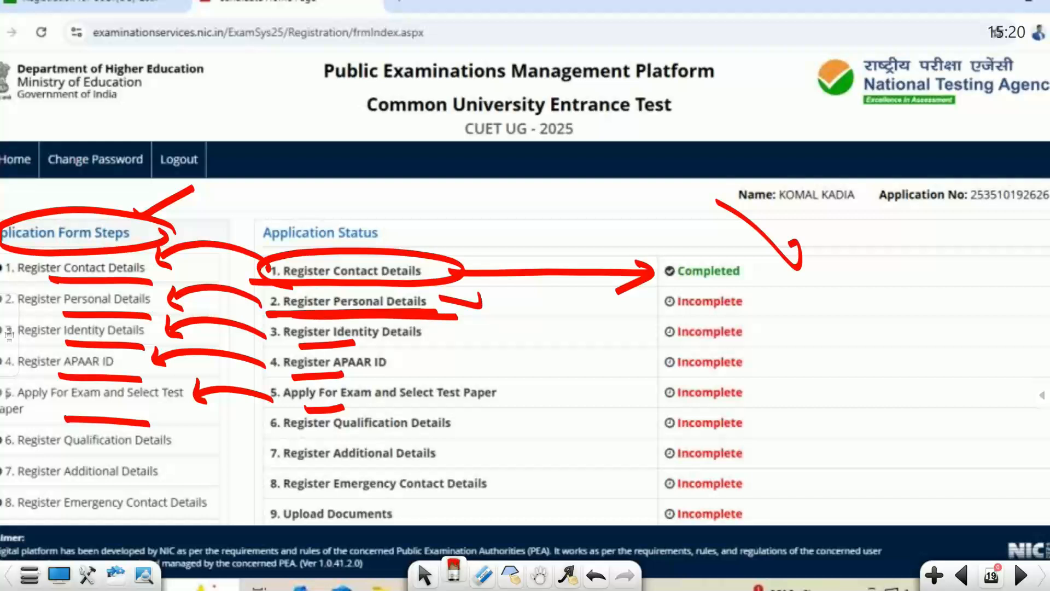
pyautogui.moveTo(82, 317)
pyautogui.mouseDown()
pyautogui.moveTo(175, 306)
pyautogui.moveTo(109, 324)
pyautogui.moveTo(5, 282)
pyautogui.moveTo(3, 305)
pyautogui.moveTo(39, 275)
pyautogui.moveTo(171, 307)
pyautogui.mouseUp()
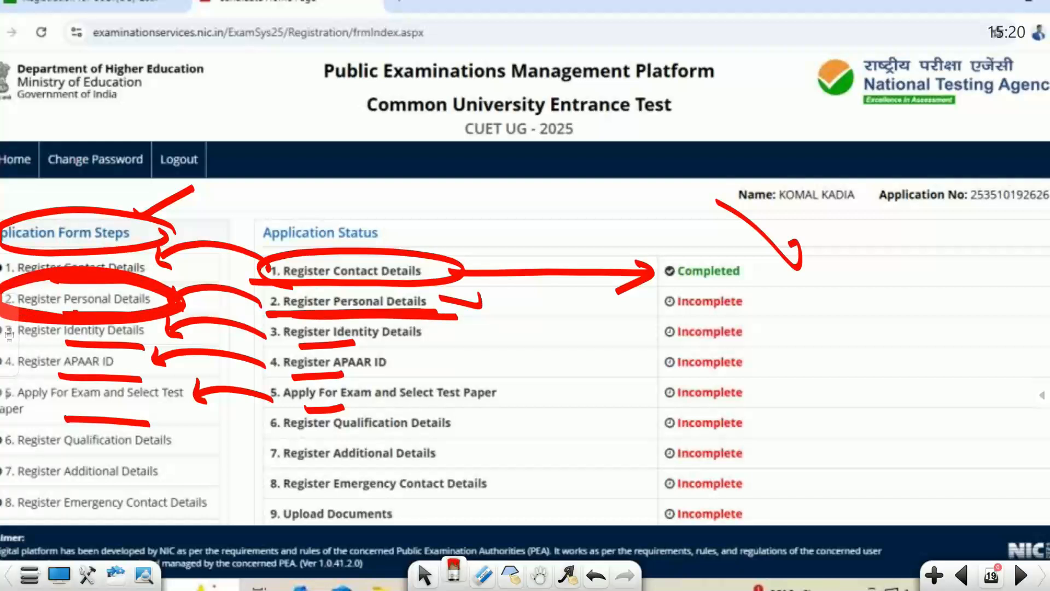
pyautogui.moveTo(31, 308); pyautogui.dragTo(110, 311)
# On the twentieth slide, circle the Register Personal Details row and mark the Register Personal Details button below the table
pyautogui.scroll(-4, 10, 333)
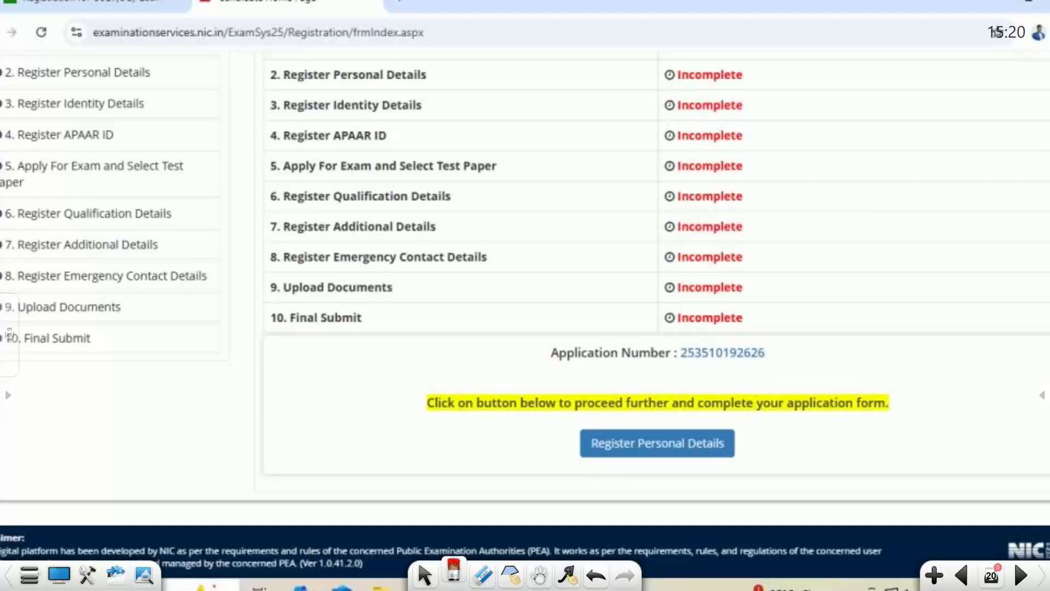
pyautogui.moveTo(445, 74)
pyautogui.mouseDown()
pyautogui.moveTo(401, 57)
pyautogui.moveTo(325, 92)
pyautogui.moveTo(435, 70)
pyautogui.mouseUp()
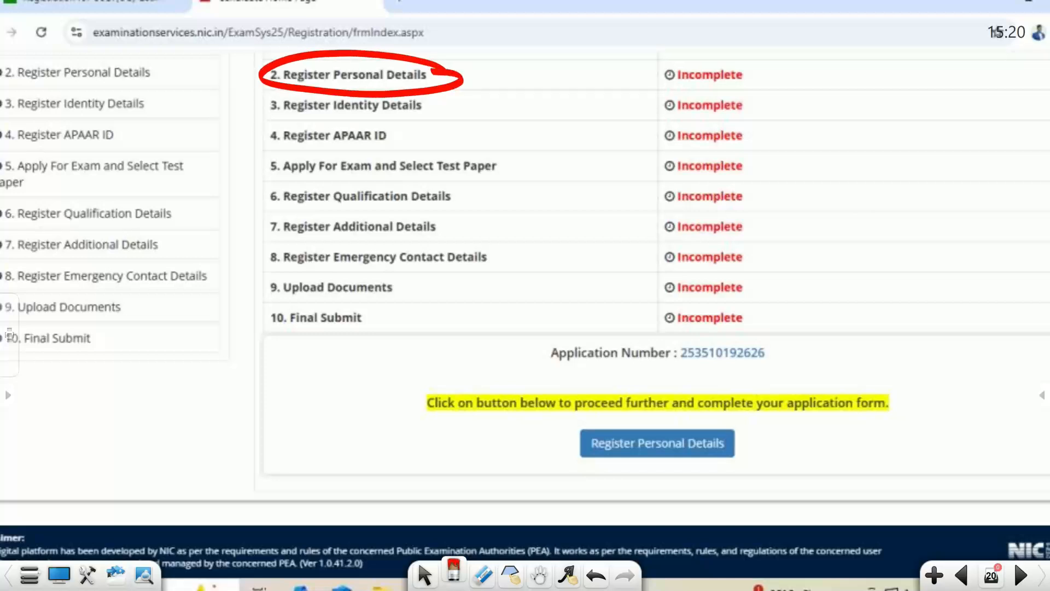
pyautogui.moveTo(571, 471)
pyautogui.mouseDown()
pyautogui.moveTo(776, 452)
pyautogui.moveTo(574, 422)
pyautogui.moveTo(621, 477)
pyautogui.mouseUp()
pyautogui.moveTo(763, 433)
pyautogui.mouseDown()
pyautogui.moveTo(753, 447)
pyautogui.moveTo(804, 405)
pyautogui.mouseUp()
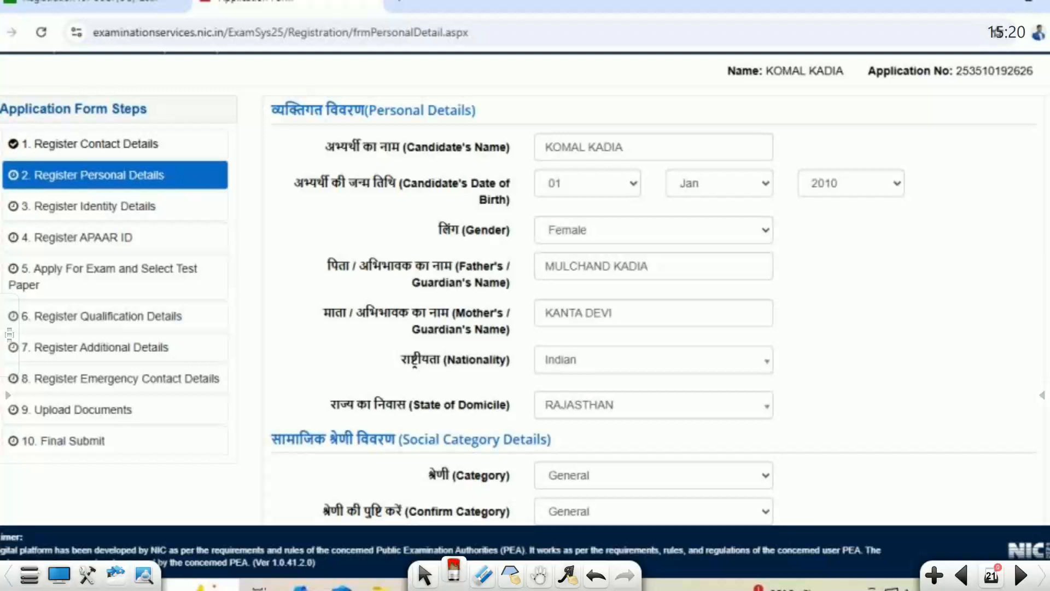
# On the twenty-first slide, underline the candidate's name and the labels for date of birth, gender, both parents' names, nationality and state of domicile
pyautogui.moveTo(527, 162); pyautogui.dragTo(647, 155)
pyautogui.moveTo(324, 212); pyautogui.dragTo(444, 208)
pyautogui.moveTo(423, 246); pyautogui.dragTo(519, 245)
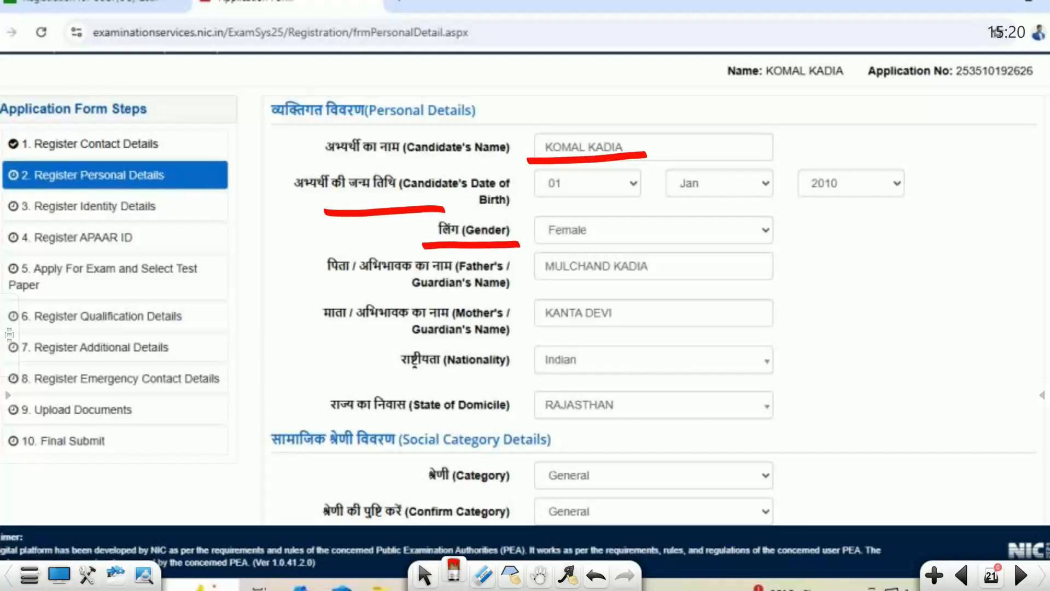
pyautogui.moveTo(308, 285); pyautogui.dragTo(405, 283)
pyautogui.moveTo(301, 332); pyautogui.dragTo(401, 330)
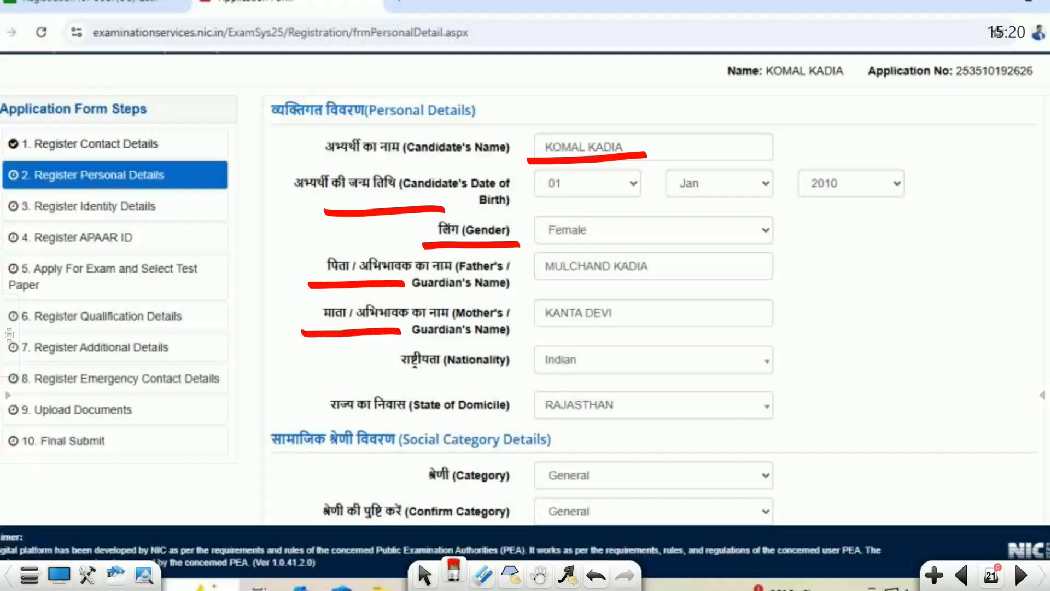
pyautogui.moveTo(395, 376); pyautogui.dragTo(492, 378)
pyautogui.moveTo(311, 414); pyautogui.dragTo(452, 418)
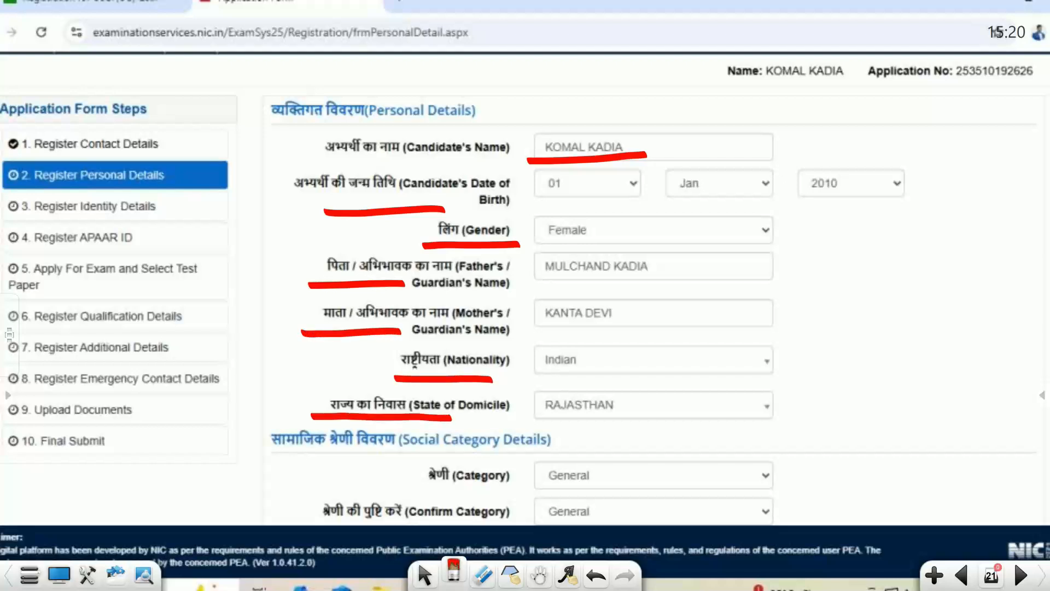
# Underline the Category and Confirm Category labels and tick the General value of each
pyautogui.moveTo(504, 483)
pyautogui.mouseDown()
pyautogui.moveTo(398, 490)
pyautogui.moveTo(384, 523)
pyautogui.moveTo(306, 520)
pyautogui.mouseUp()
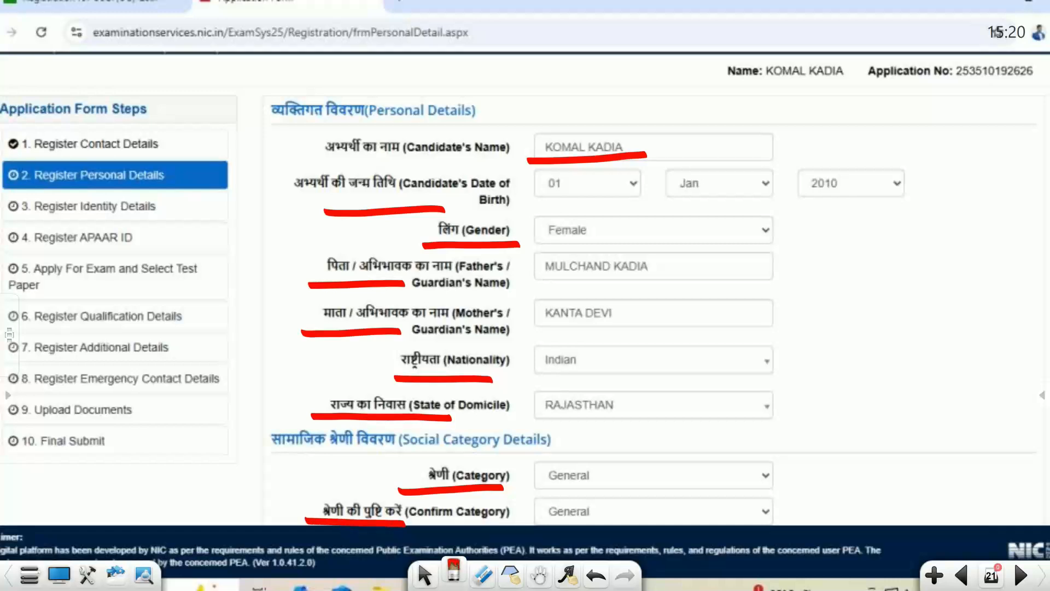
pyautogui.moveTo(641, 471); pyautogui.dragTo(679, 458)
pyautogui.moveTo(660, 507); pyautogui.dragTo(692, 490)
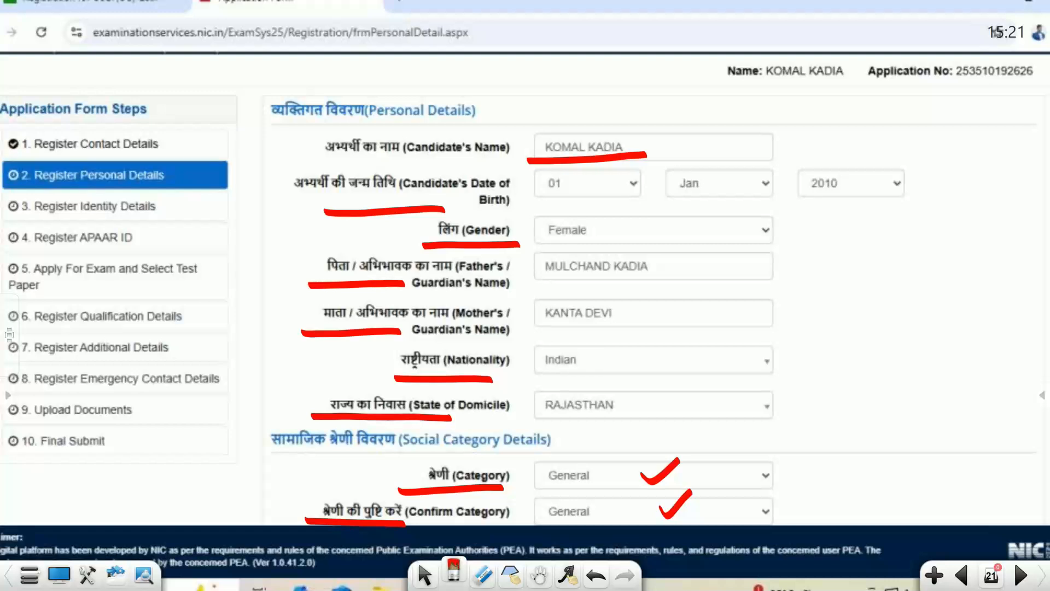
# On the twenty-second slide, circle No for the PwD question and tick the diabetic, residence, family income, minority and defence ward answers
pyautogui.press('pagedown')
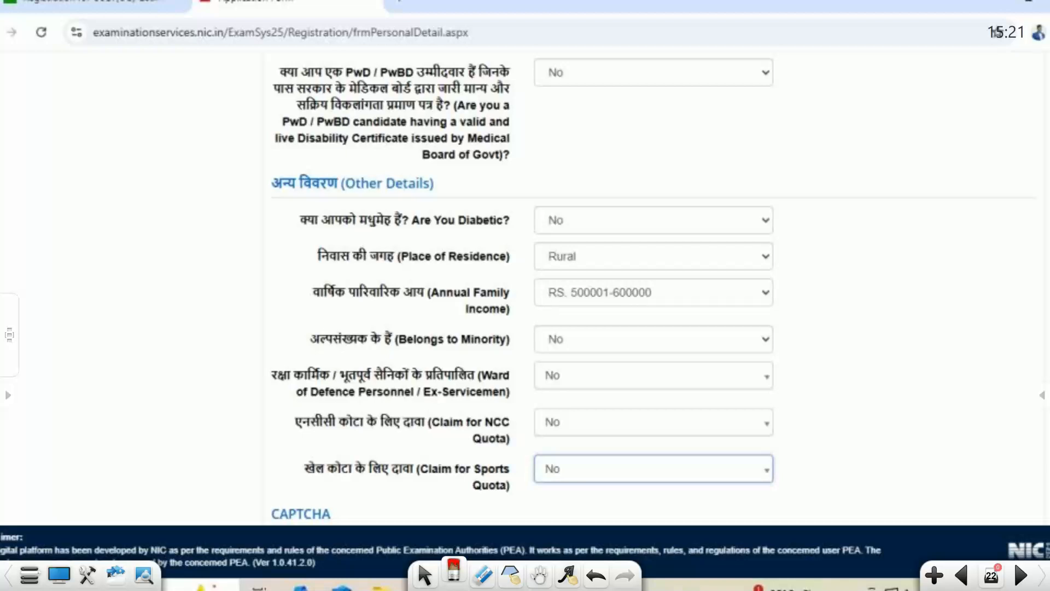
pyautogui.moveTo(577, 50)
pyautogui.mouseDown()
pyautogui.moveTo(533, 90)
pyautogui.moveTo(569, 54)
pyautogui.mouseUp()
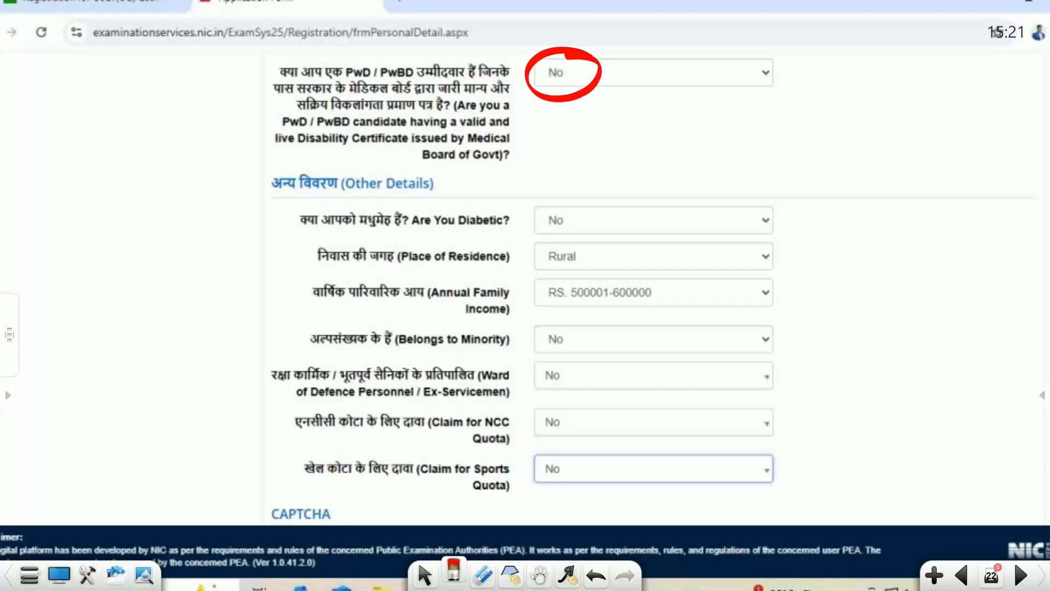
pyautogui.moveTo(597, 214); pyautogui.dragTo(651, 198)
pyautogui.moveTo(615, 257); pyautogui.dragTo(675, 234)
pyautogui.moveTo(678, 288)
pyautogui.mouseDown()
pyautogui.moveTo(683, 296)
pyautogui.moveTo(734, 273)
pyautogui.mouseUp()
pyautogui.moveTo(598, 337)
pyautogui.mouseDown()
pyautogui.moveTo(607, 345)
pyautogui.moveTo(641, 328)
pyautogui.mouseUp()
pyautogui.moveTo(593, 374)
pyautogui.mouseDown()
pyautogui.moveTo(602, 381)
pyautogui.moveTo(637, 361)
pyautogui.mouseUp()
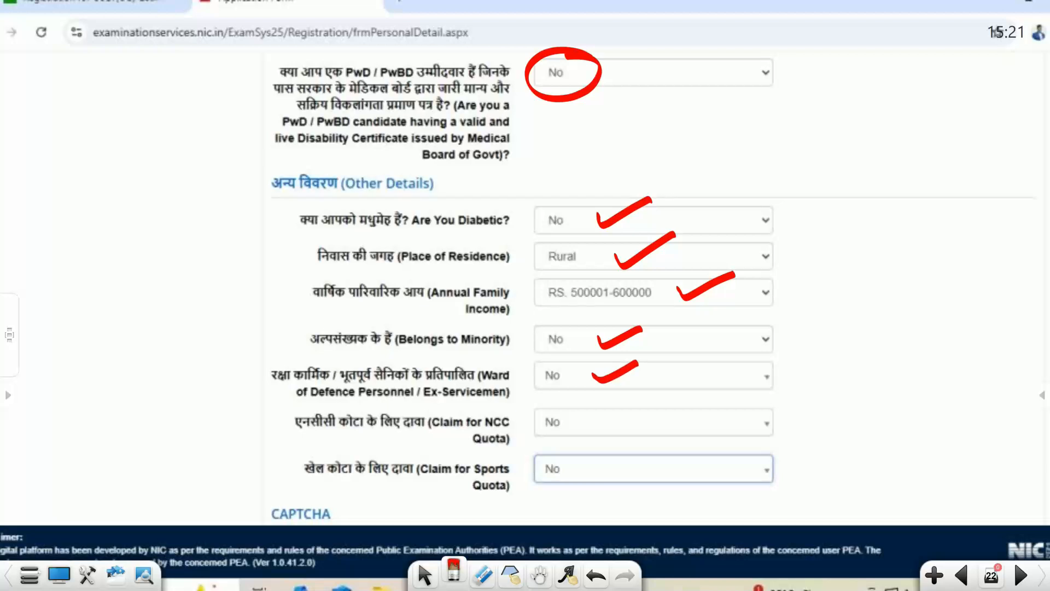
# Underline प्रतिपालित in the defence ward label, tick the NCC and Sports Quota answers, and add a tick beside the income field
pyautogui.moveTo(414, 381); pyautogui.dragTo(484, 390)
pyautogui.moveTo(590, 419)
pyautogui.mouseDown()
pyautogui.moveTo(602, 429)
pyautogui.moveTo(645, 405)
pyautogui.mouseUp()
pyautogui.moveTo(586, 468); pyautogui.dragTo(636, 449)
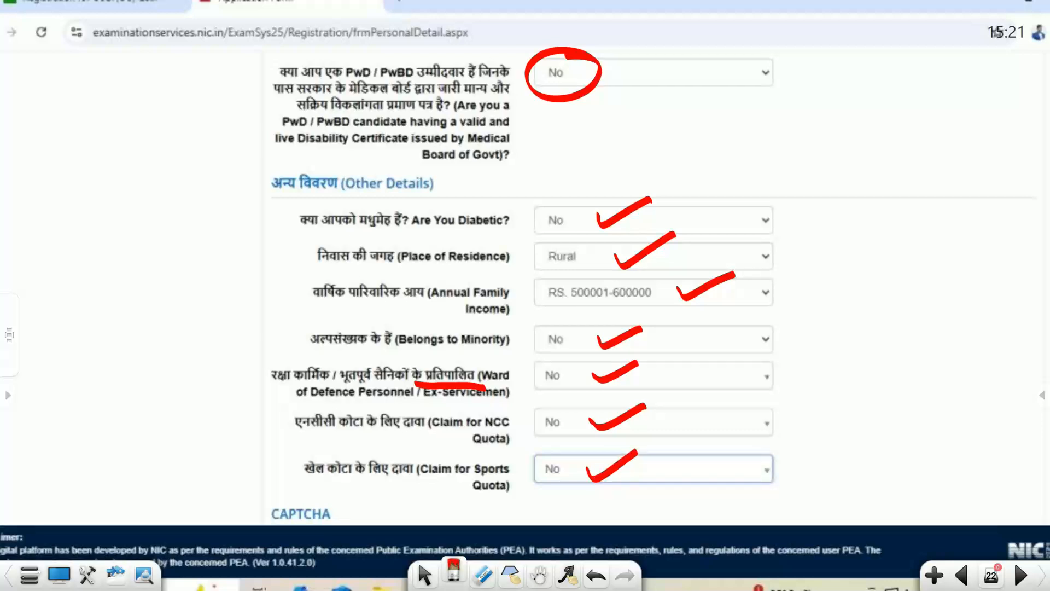
pyautogui.moveTo(768, 293); pyautogui.dragTo(828, 256)
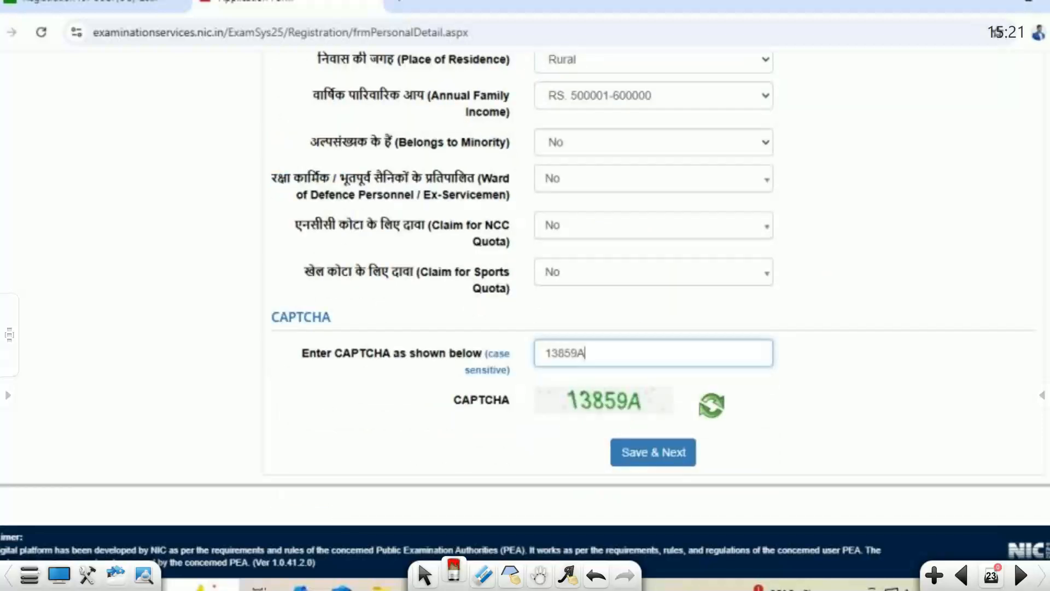
# On the twenty-third slide, circle the CAPTCHA image and its entry with a connecting arrow, and tick the Save & Next button
pyautogui.moveTo(640, 383)
pyautogui.mouseDown()
pyautogui.moveTo(532, 410)
pyautogui.moveTo(640, 383)
pyautogui.moveTo(601, 378)
pyautogui.moveTo(600, 358)
pyautogui.moveTo(615, 350)
pyautogui.moveTo(547, 364)
pyautogui.moveTo(620, 335)
pyautogui.mouseUp()
pyautogui.moveTo(698, 449); pyautogui.dragTo(786, 390)
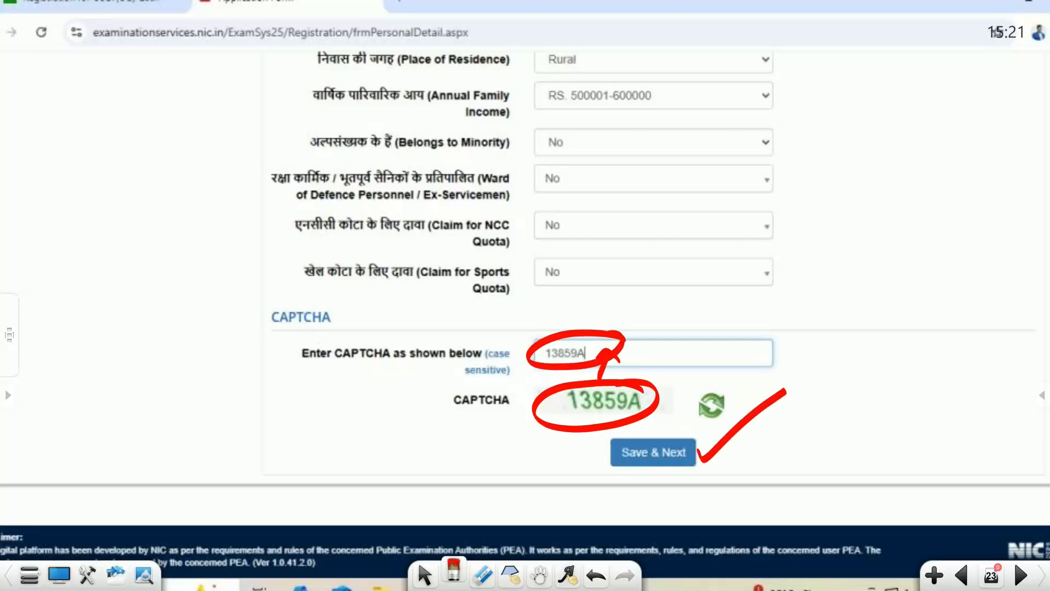
# On the twenty-fourth slide, circle the Yes and No buttons of the section submission prompt, and advance to the identity type slide
pyautogui.click(1021, 575)
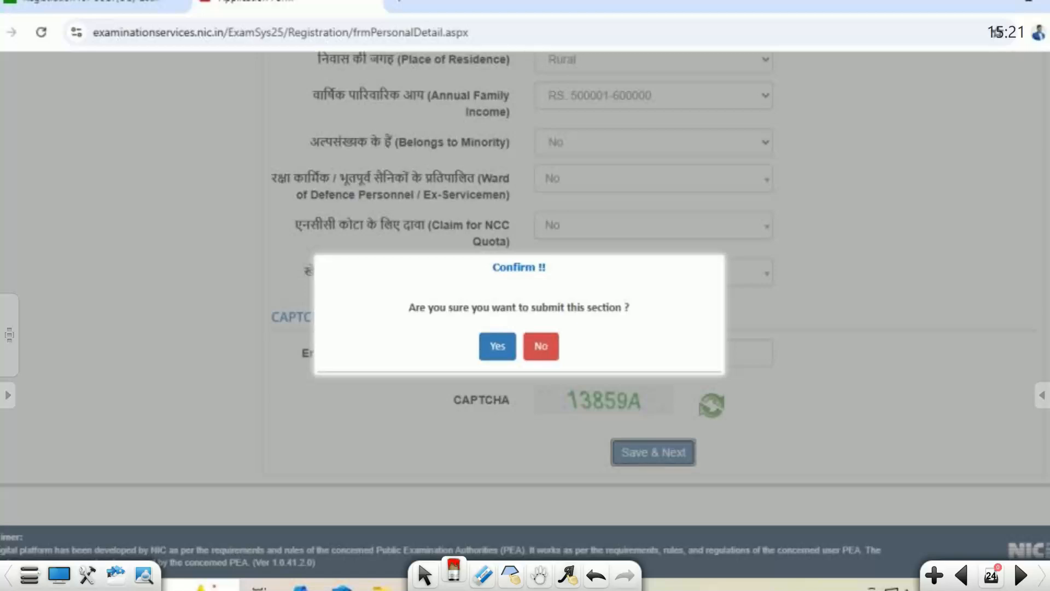
pyautogui.moveTo(569, 321)
pyautogui.mouseDown()
pyautogui.moveTo(434, 364)
pyautogui.moveTo(523, 316)
pyautogui.mouseUp()
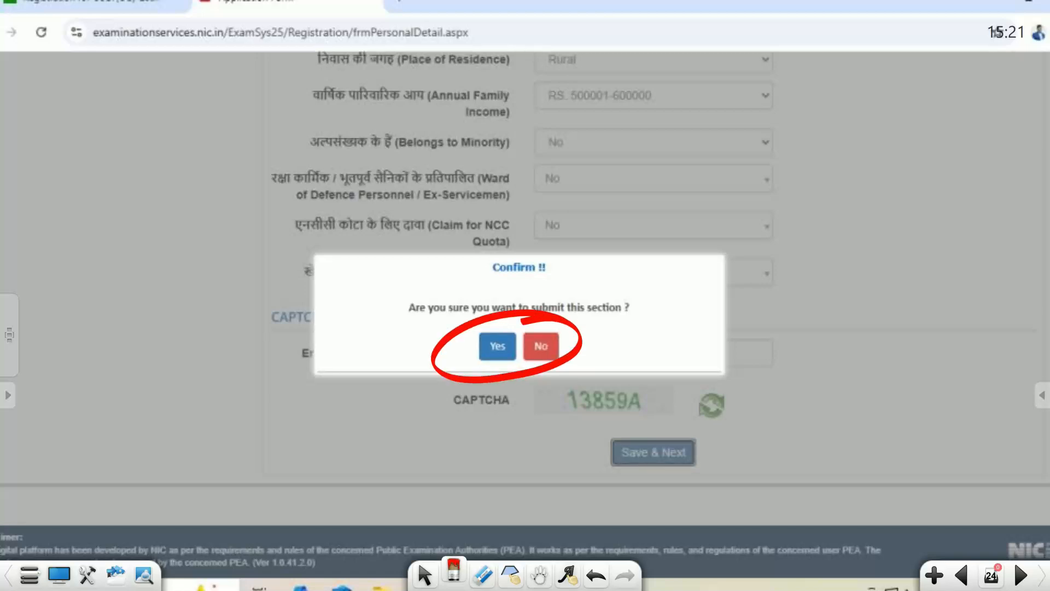
pyautogui.click(1020, 575)
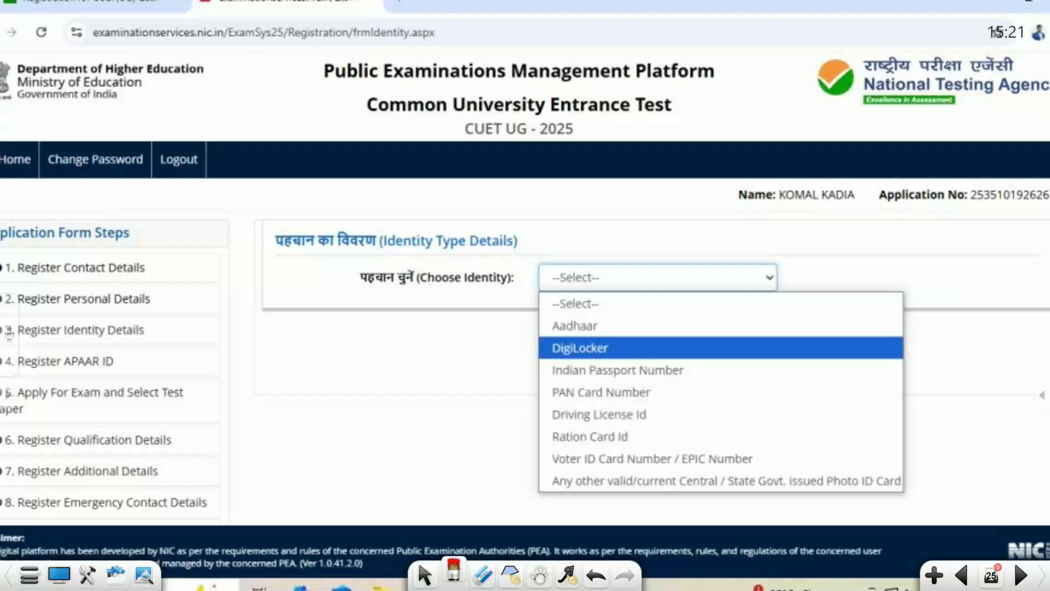
# Tick Register Contact Details and Register Personal Details, circle Register Identity Details and the Identity Type Details heading, and strike through the identity selection
pyautogui.moveTo(159, 260); pyautogui.dragTo(221, 234)
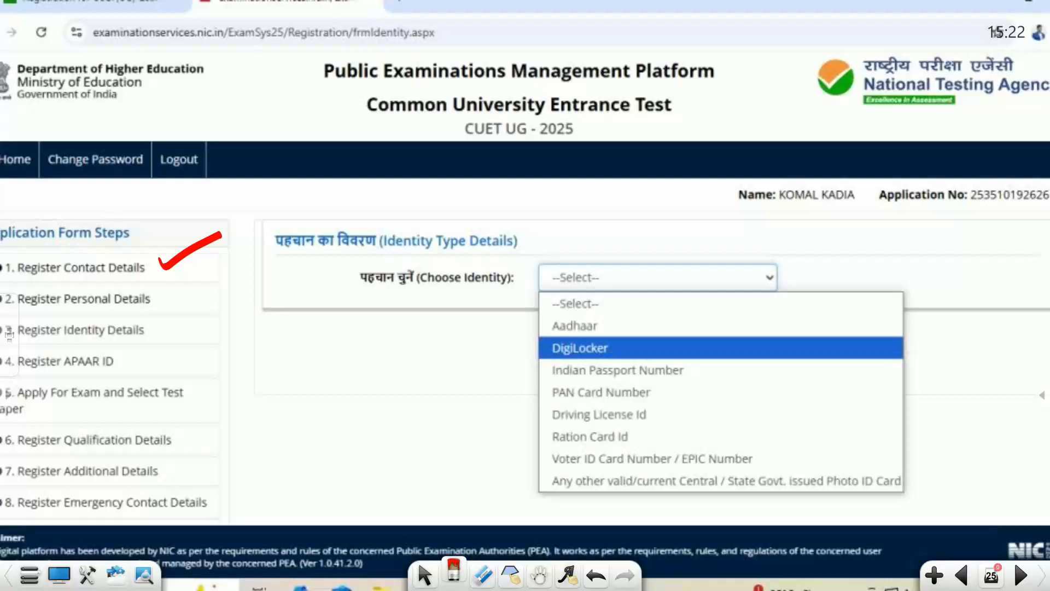
pyautogui.moveTo(163, 295); pyautogui.dragTo(210, 279)
pyautogui.moveTo(27, 339)
pyautogui.mouseDown()
pyautogui.moveTo(98, 344)
pyautogui.moveTo(157, 323)
pyautogui.moveTo(33, 318)
pyautogui.mouseUp()
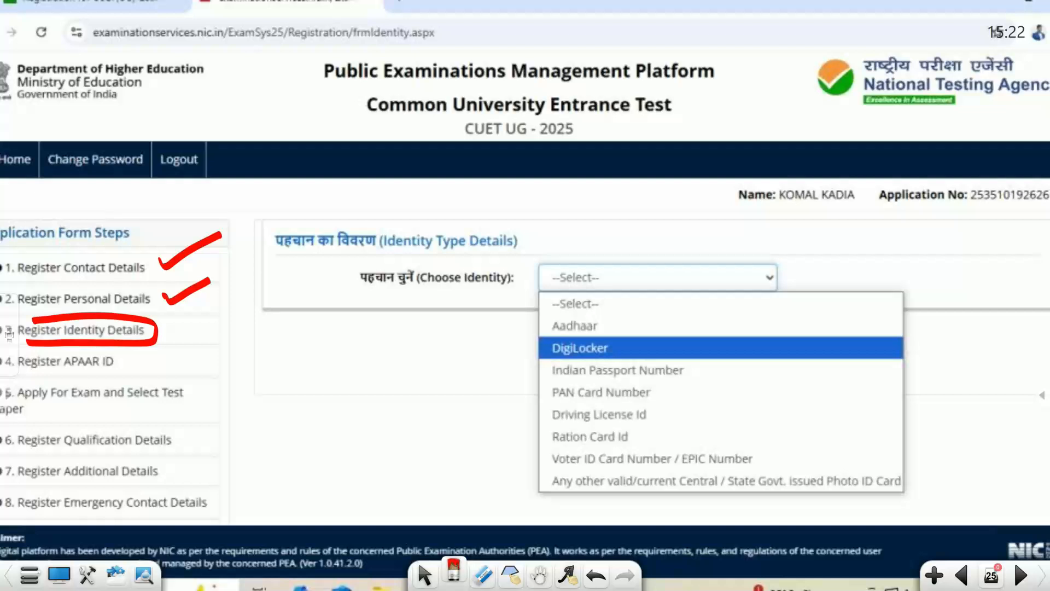
pyautogui.moveTo(363, 252)
pyautogui.mouseDown()
pyautogui.moveTo(476, 258)
pyautogui.moveTo(454, 214)
pyautogui.moveTo(259, 245)
pyautogui.moveTo(370, 254)
pyautogui.mouseUp()
pyautogui.moveTo(554, 279); pyautogui.dragTo(653, 277)
# Tick the identity options from Aadhaar to Voter ID Card Number, circle PAN Card Number with a tick beside it, and advance to the twenty-sixth slide
pyautogui.moveTo(491, 311)
pyautogui.mouseDown()
pyautogui.moveTo(536, 331)
pyautogui.moveTo(537, 357)
pyautogui.moveTo(487, 350)
pyautogui.mouseUp()
pyautogui.moveTo(535, 393); pyautogui.dragTo(471, 369)
pyautogui.moveTo(543, 414)
pyautogui.mouseDown()
pyautogui.moveTo(533, 421)
pyautogui.moveTo(477, 394)
pyautogui.mouseUp()
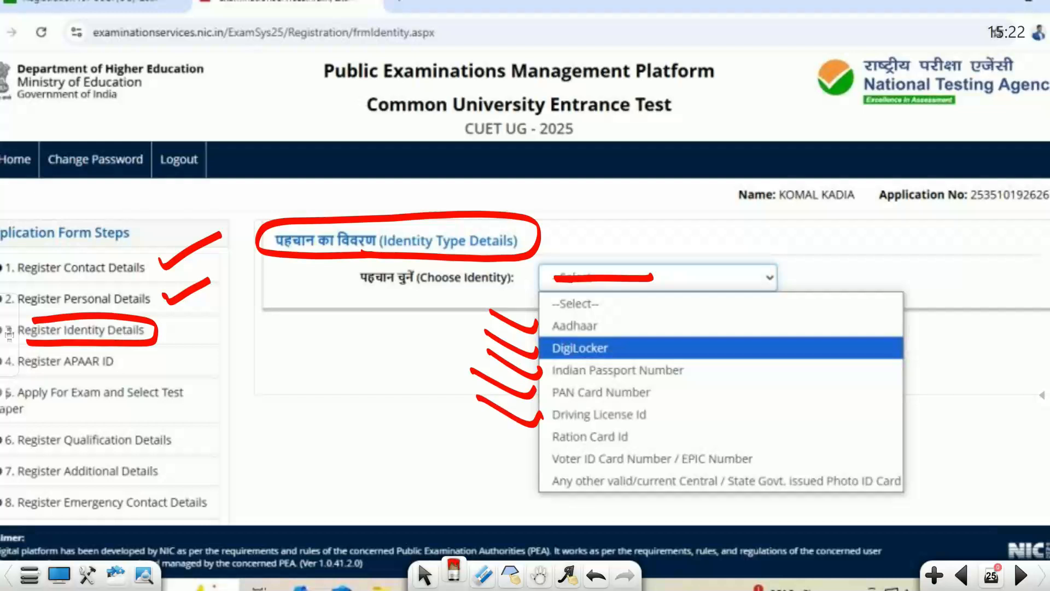
pyautogui.moveTo(543, 435)
pyautogui.mouseDown()
pyautogui.moveTo(537, 443)
pyautogui.moveTo(474, 408)
pyautogui.mouseUp()
pyautogui.moveTo(542, 458); pyautogui.dragTo(468, 428)
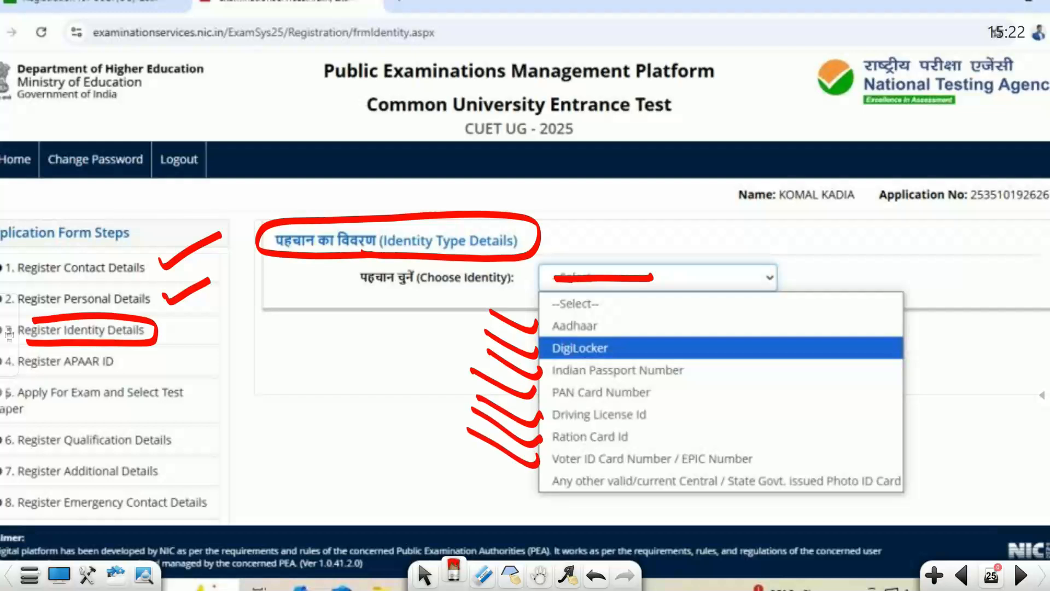
pyautogui.moveTo(555, 378)
pyautogui.mouseDown()
pyautogui.moveTo(521, 390)
pyautogui.moveTo(604, 375)
pyautogui.moveTo(539, 374)
pyautogui.mouseUp()
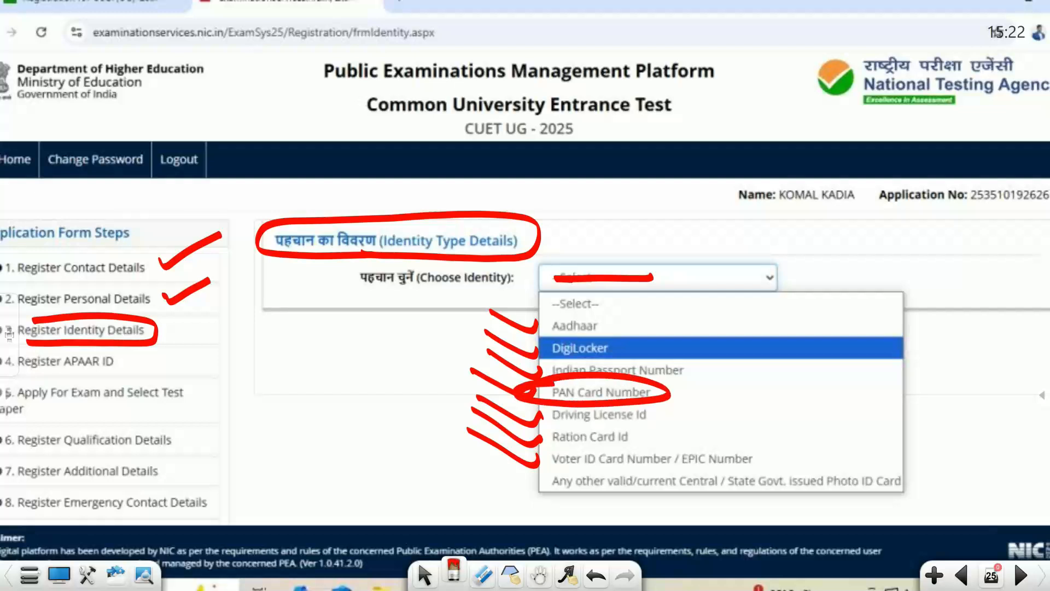
pyautogui.moveTo(670, 392); pyautogui.dragTo(741, 360)
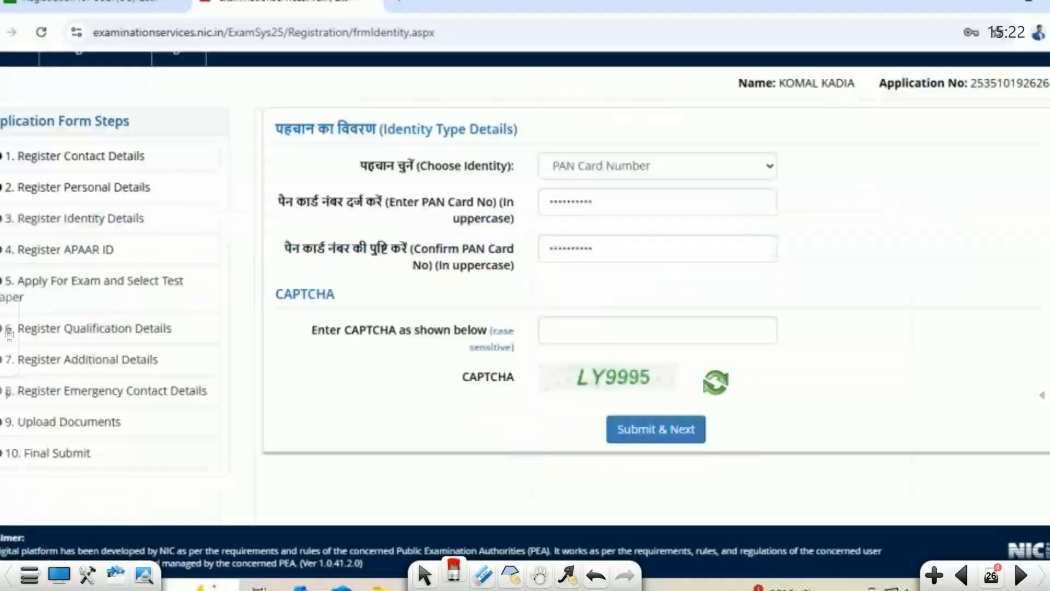
# Tick the PAN Card Number choice, circle both masked PAN entries and the CAPTCHA with an arrow to its field, and advance one slide
pyautogui.moveTo(685, 162)
pyautogui.mouseDown()
pyautogui.moveTo(688, 170)
pyautogui.moveTo(754, 132)
pyautogui.mouseUp()
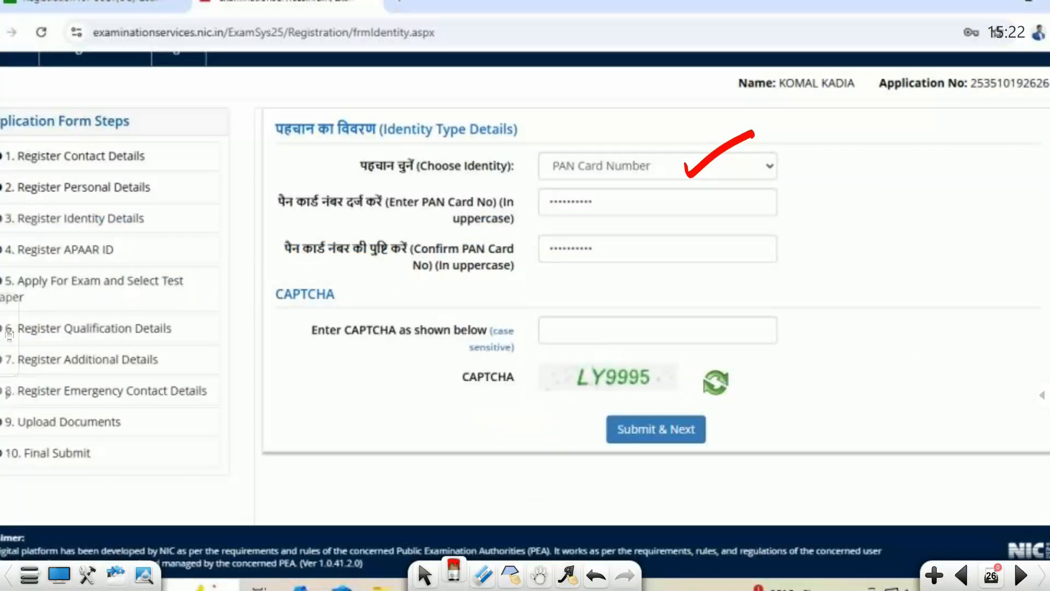
pyautogui.moveTo(601, 184)
pyautogui.mouseDown()
pyautogui.moveTo(524, 216)
pyautogui.moveTo(565, 196)
pyautogui.mouseUp()
pyautogui.moveTo(601, 234)
pyautogui.mouseDown()
pyautogui.moveTo(618, 249)
pyautogui.moveTo(549, 241)
pyautogui.mouseUp()
pyautogui.moveTo(656, 357)
pyautogui.mouseDown()
pyautogui.moveTo(683, 371)
pyautogui.moveTo(678, 380)
pyautogui.moveTo(547, 372)
pyautogui.moveTo(561, 330)
pyautogui.moveTo(570, 360)
pyautogui.mouseUp()
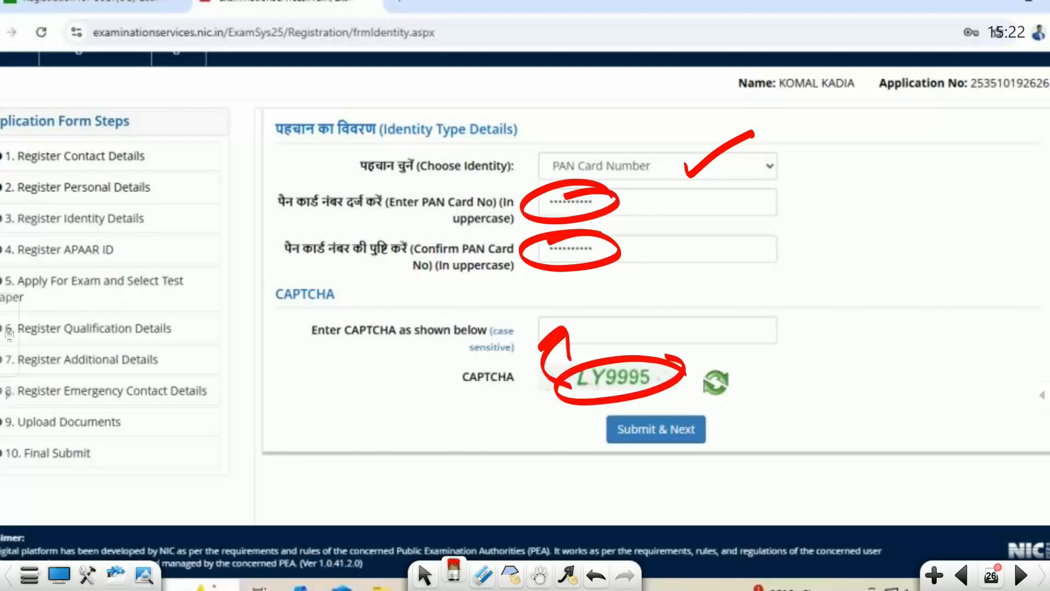
pyautogui.press('pagedown')
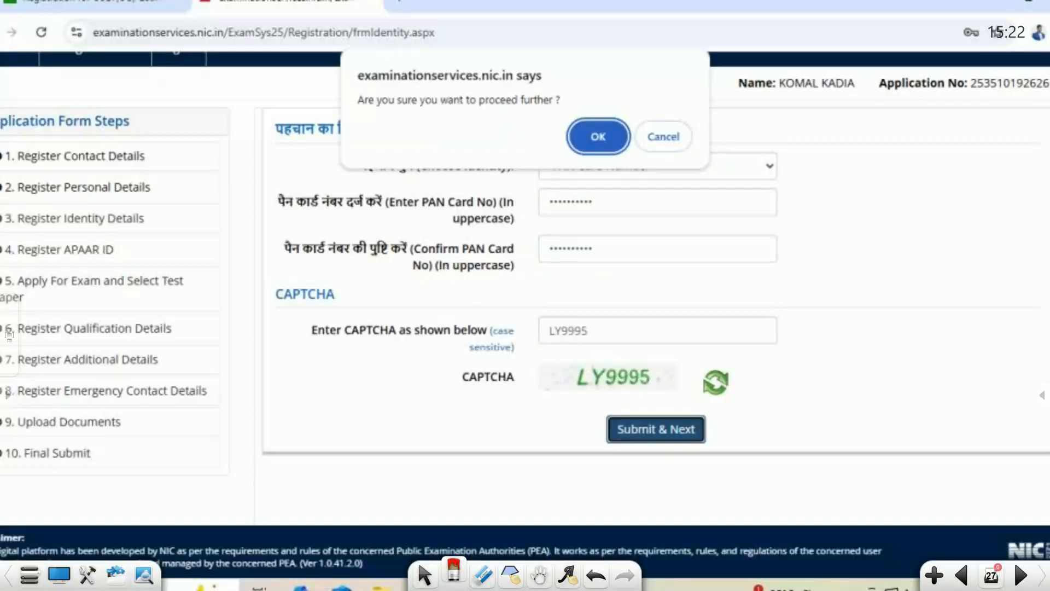
# On the twenty-seventh slide, circle the proceed further question, tick the OK and Submit & Next buttons, and advance to the APAAR ID slide
pyautogui.moveTo(365, 117)
pyautogui.mouseDown()
pyautogui.moveTo(511, 117)
pyautogui.moveTo(584, 92)
pyautogui.moveTo(383, 86)
pyautogui.moveTo(377, 118)
pyautogui.moveTo(400, 114)
pyautogui.mouseUp()
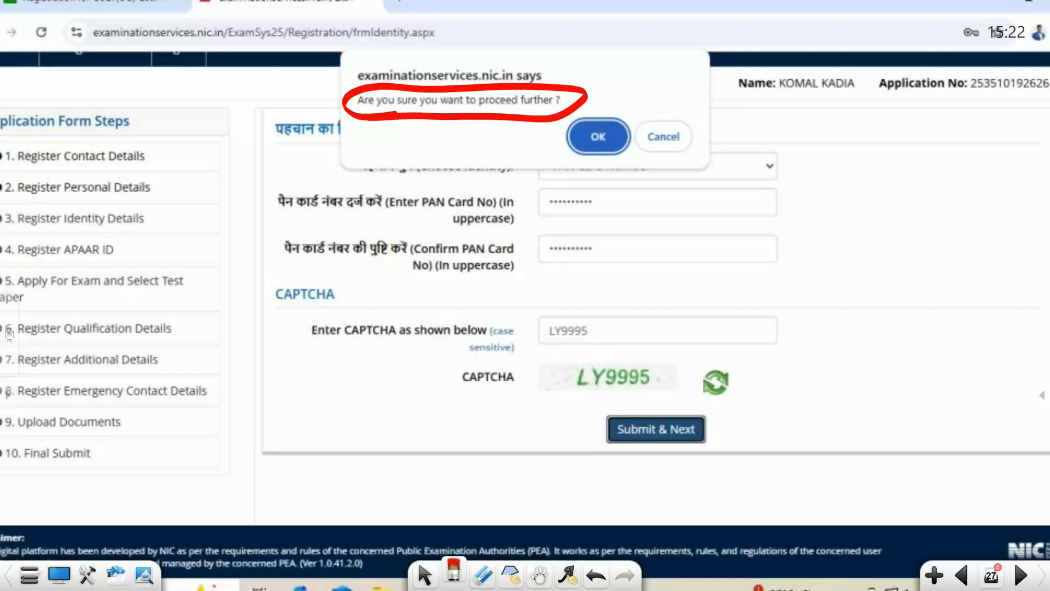
pyautogui.moveTo(593, 134); pyautogui.dragTo(687, 80)
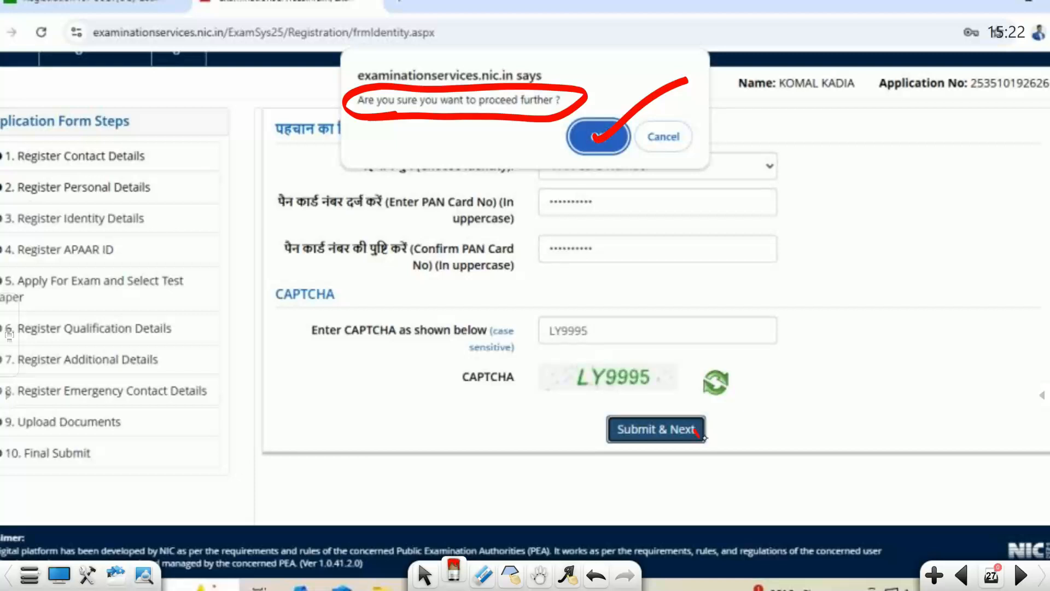
pyautogui.moveTo(696, 431); pyautogui.dragTo(786, 382)
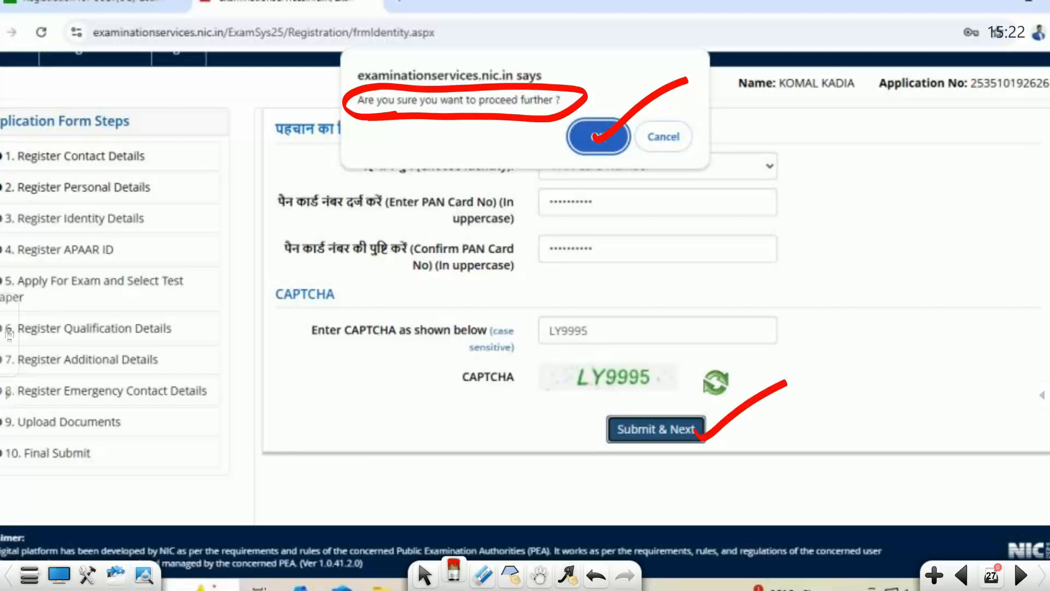
pyautogui.click(1020, 576)
# Circle the APAAR ID heading, the No answer and the Submit button, and advance to the exam selection slide
pyautogui.moveTo(453, 228)
pyautogui.mouseDown()
pyautogui.moveTo(279, 262)
pyautogui.moveTo(438, 222)
pyautogui.mouseUp()
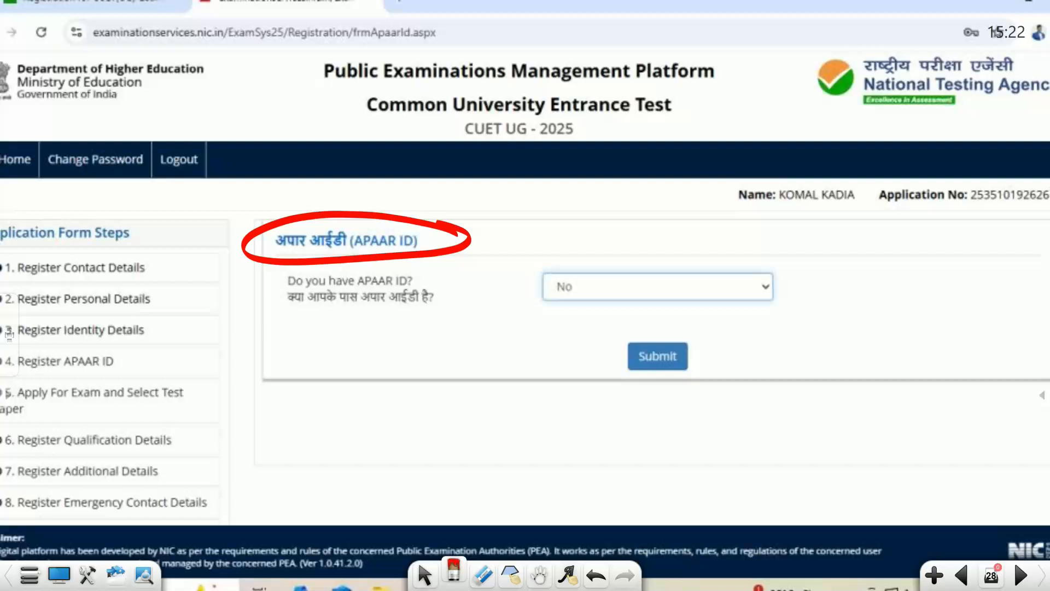
pyautogui.moveTo(599, 244)
pyautogui.mouseDown()
pyautogui.moveTo(525, 312)
pyautogui.moveTo(578, 249)
pyautogui.mouseUp()
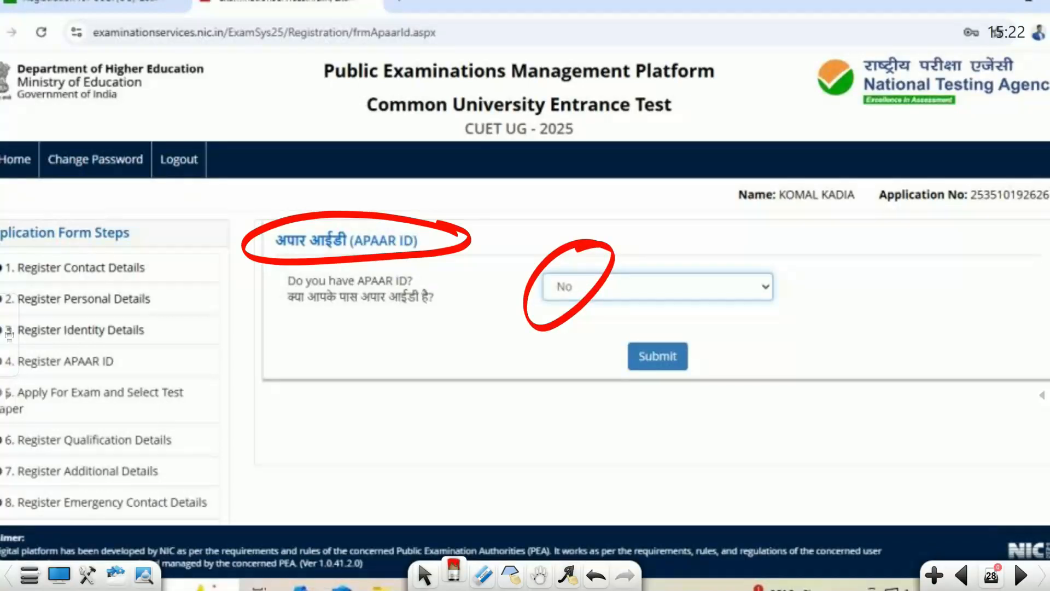
pyautogui.click(1021, 576)
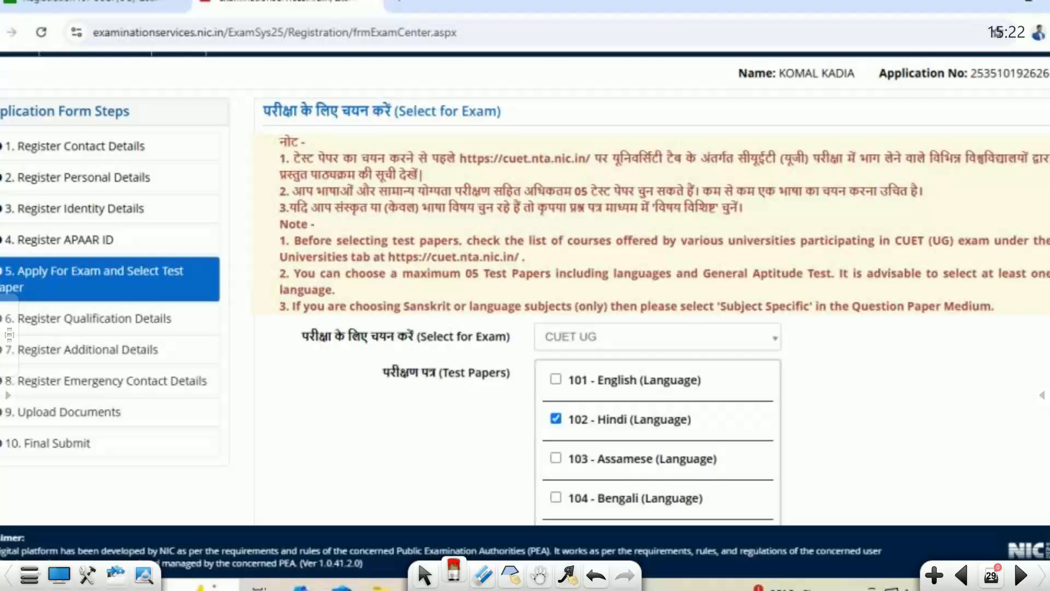
pyautogui.click(962, 575)
pyautogui.moveTo(705, 335)
pyautogui.mouseDown()
pyautogui.moveTo(635, 335)
pyautogui.moveTo(675, 328)
pyautogui.mouseUp()
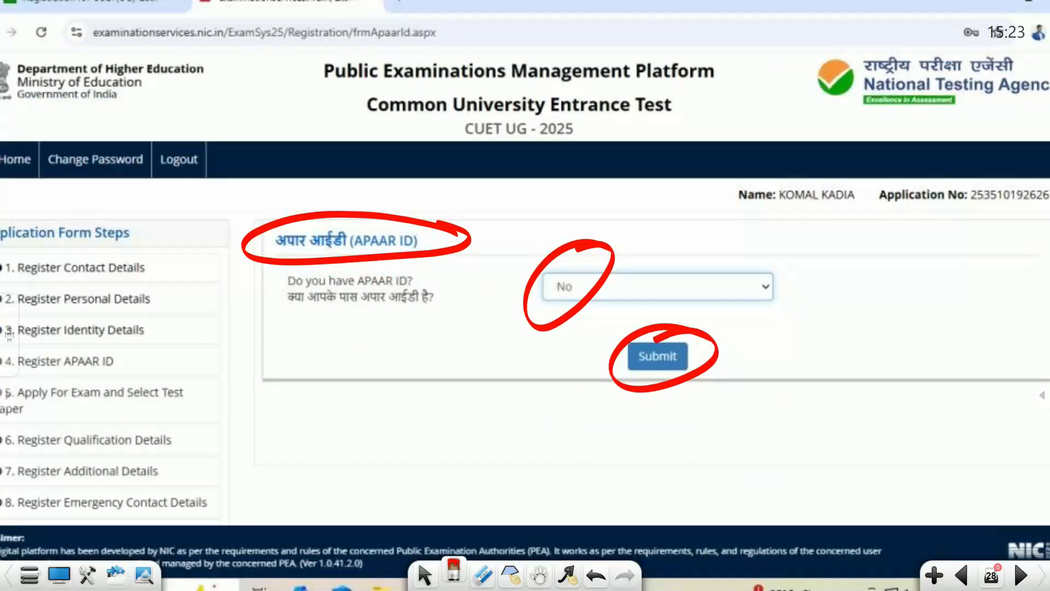
pyautogui.press('pagedown')
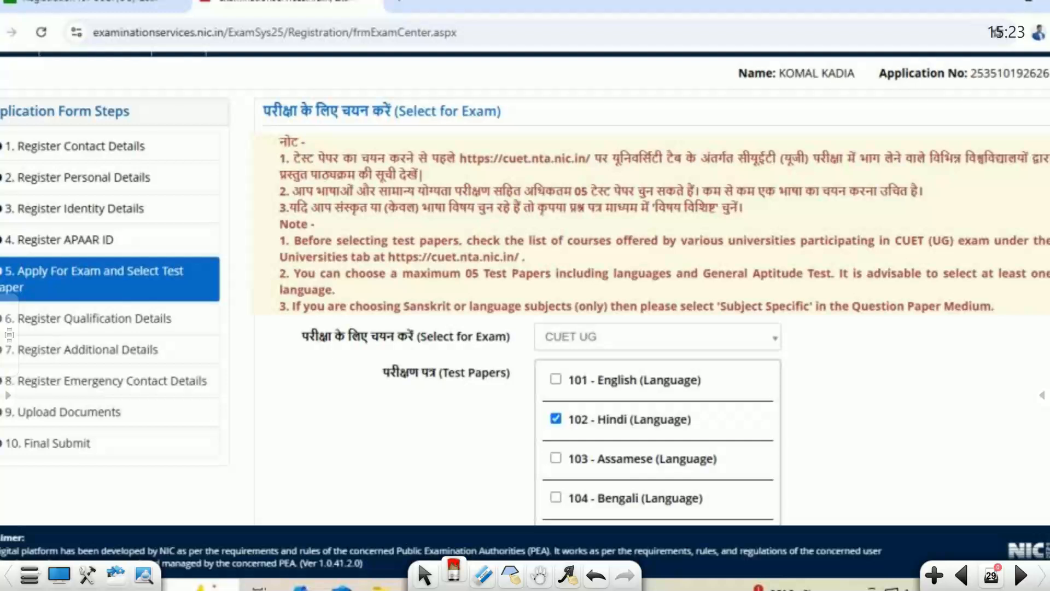
# Circle the Select for Exam heading and CUET UG, and write an underlined 12वीं beside it with an arrow pointing to the exam field
pyautogui.moveTo(481, 84)
pyautogui.mouseDown()
pyautogui.moveTo(375, 124)
pyautogui.moveTo(495, 86)
pyautogui.mouseUp()
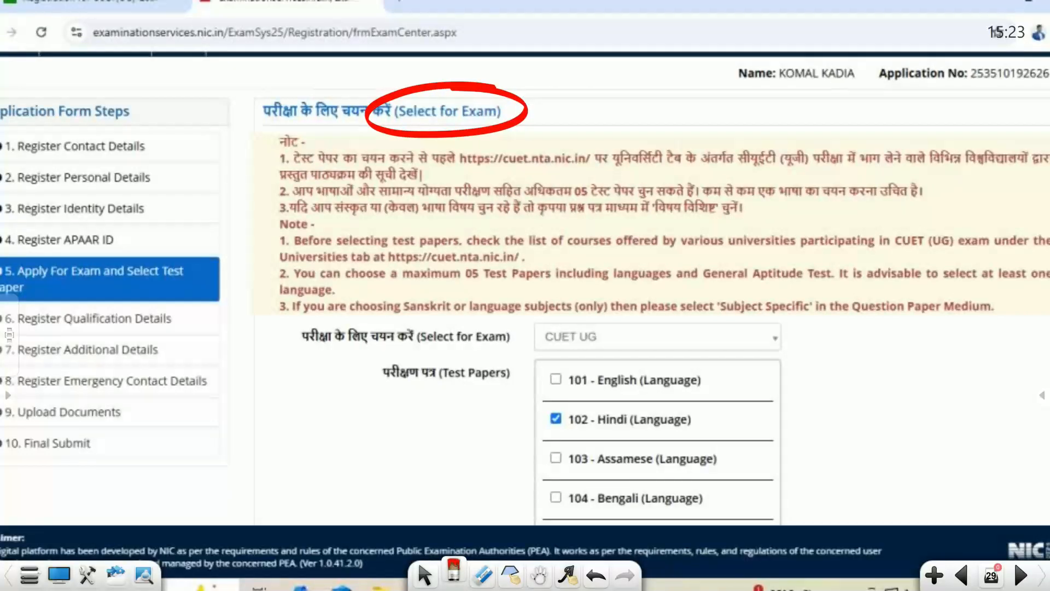
pyautogui.moveTo(604, 319)
pyautogui.mouseDown()
pyautogui.moveTo(612, 353)
pyautogui.moveTo(629, 331)
pyautogui.mouseUp()
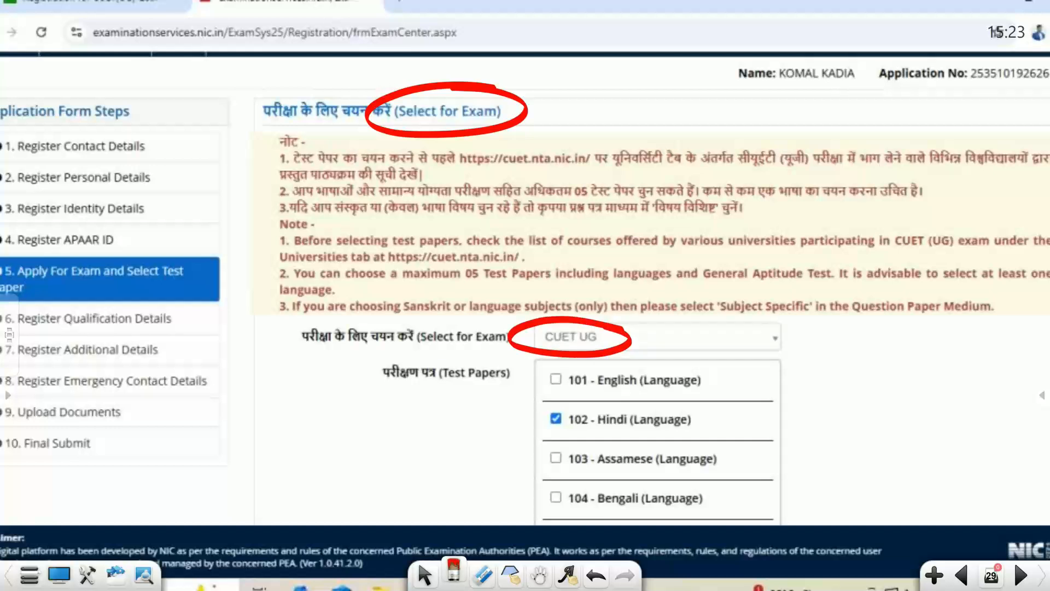
pyautogui.moveTo(678, 329)
pyautogui.mouseDown()
pyautogui.moveTo(824, 337)
pyautogui.moveTo(842, 363)
pyautogui.mouseUp()
pyautogui.moveTo(861, 330)
pyautogui.mouseDown()
pyautogui.moveTo(858, 356)
pyautogui.moveTo(891, 357)
pyautogui.mouseUp()
pyautogui.moveTo(912, 335); pyautogui.dragTo(914, 362)
pyautogui.moveTo(936, 287); pyautogui.dragTo(933, 383)
pyautogui.moveTo(898, 327); pyautogui.dragTo(956, 321)
pyautogui.moveTo(987, 375); pyautogui.dragTo(811, 379)
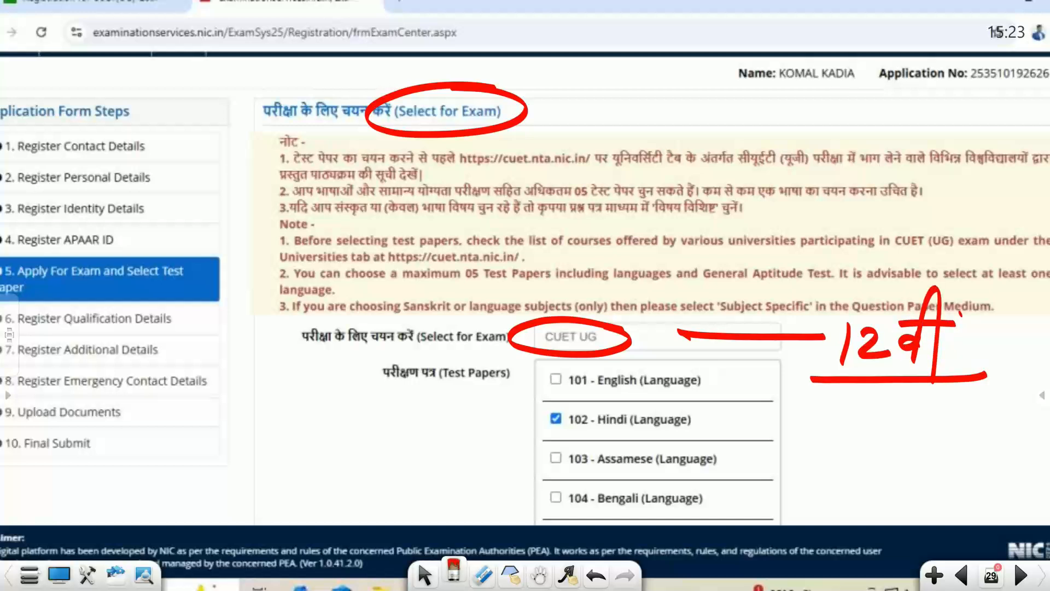
# Circle the Test Papers label and write 1-13 in a box beneath it
pyautogui.moveTo(487, 354)
pyautogui.mouseDown()
pyautogui.moveTo(443, 350)
pyautogui.moveTo(491, 404)
pyautogui.moveTo(466, 351)
pyautogui.mouseUp()
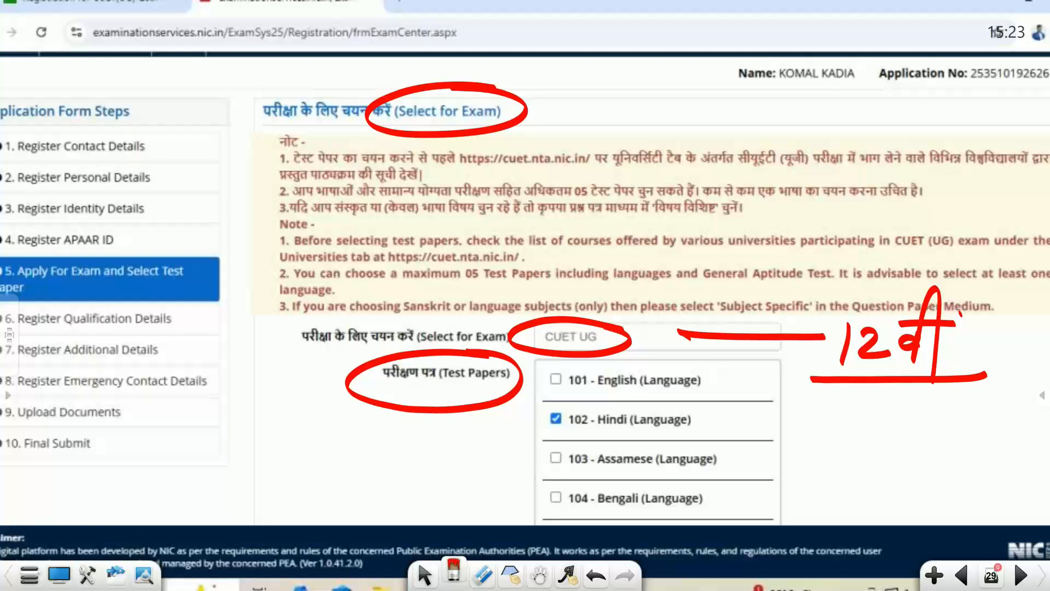
pyautogui.moveTo(353, 431)
pyautogui.mouseDown()
pyautogui.moveTo(352, 476)
pyautogui.moveTo(399, 455)
pyautogui.mouseUp()
pyautogui.moveTo(411, 441); pyautogui.dragTo(412, 471)
pyautogui.moveTo(429, 435); pyautogui.dragTo(432, 469)
pyautogui.moveTo(483, 482)
pyautogui.mouseDown()
pyautogui.moveTo(405, 482)
pyautogui.moveTo(391, 415)
pyautogui.moveTo(482, 491)
pyautogui.mouseUp()
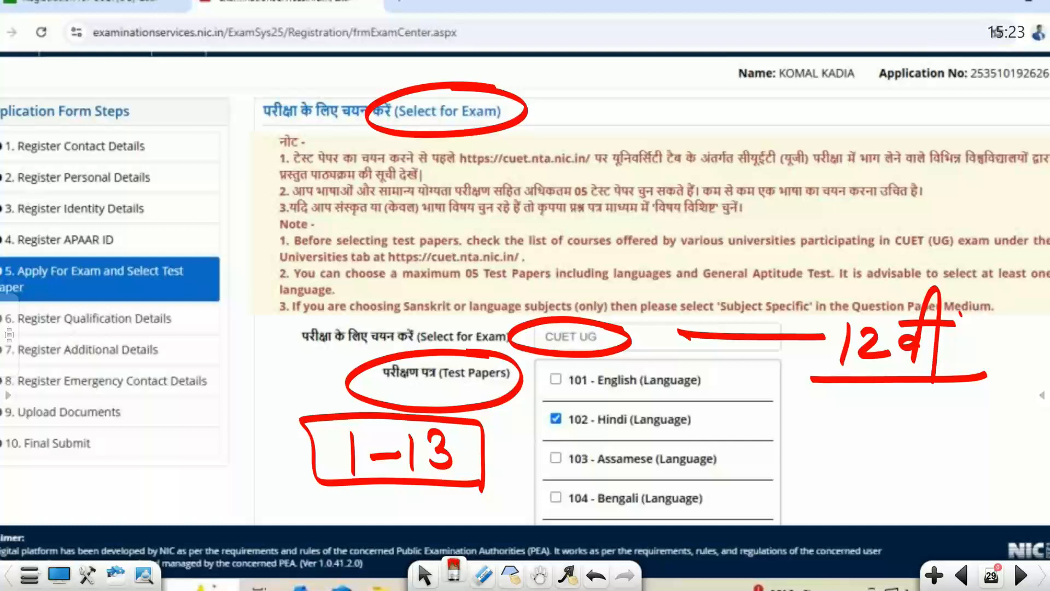
# Circle 102 - Hindi twice, tick 101 - English, write 3 - 5 with underlines near the notes, and advance to the thirtieth slide
pyautogui.moveTo(601, 398)
pyautogui.mouseDown()
pyautogui.moveTo(541, 440)
pyautogui.moveTo(731, 422)
pyautogui.moveTo(589, 407)
pyautogui.mouseUp()
pyautogui.moveTo(713, 375)
pyautogui.mouseDown()
pyautogui.moveTo(721, 383)
pyautogui.moveTo(741, 366)
pyautogui.mouseUp()
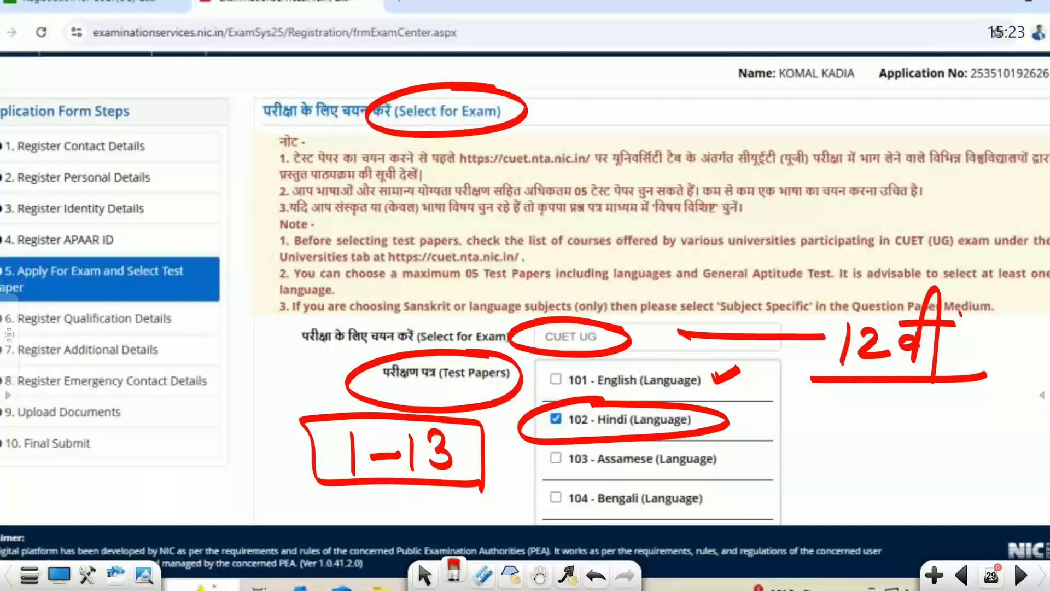
pyautogui.moveTo(782, 102)
pyautogui.mouseDown()
pyautogui.moveTo(804, 129)
pyautogui.moveTo(783, 141)
pyautogui.mouseUp()
pyautogui.moveTo(814, 122); pyautogui.dragTo(834, 122)
pyautogui.click(877, 107)
pyautogui.moveTo(890, 103)
pyautogui.mouseDown()
pyautogui.moveTo(868, 125)
pyautogui.moveTo(873, 147)
pyautogui.moveTo(892, 161)
pyautogui.mouseUp()
pyautogui.moveTo(818, 153); pyautogui.dragTo(784, 170)
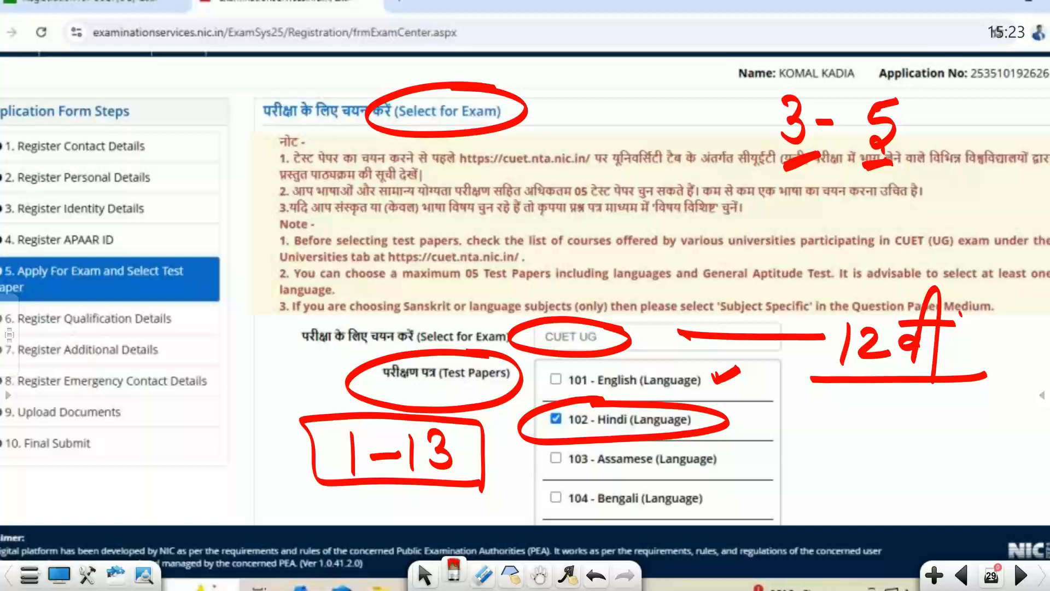
pyautogui.moveTo(688, 403)
pyautogui.mouseDown()
pyautogui.moveTo(580, 453)
pyautogui.moveTo(683, 411)
pyautogui.mouseUp()
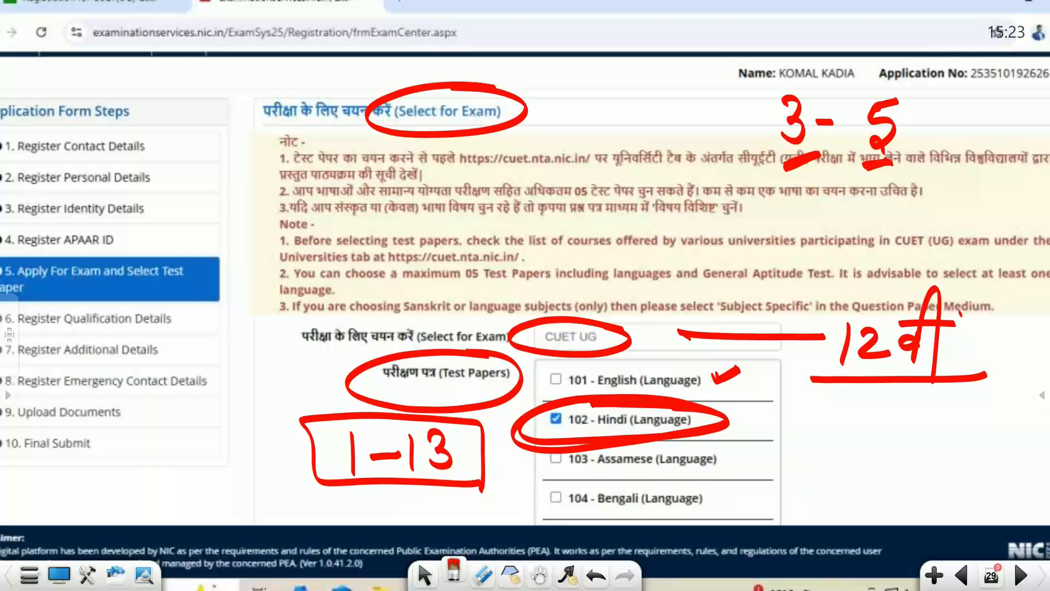
pyautogui.press('pagedown')
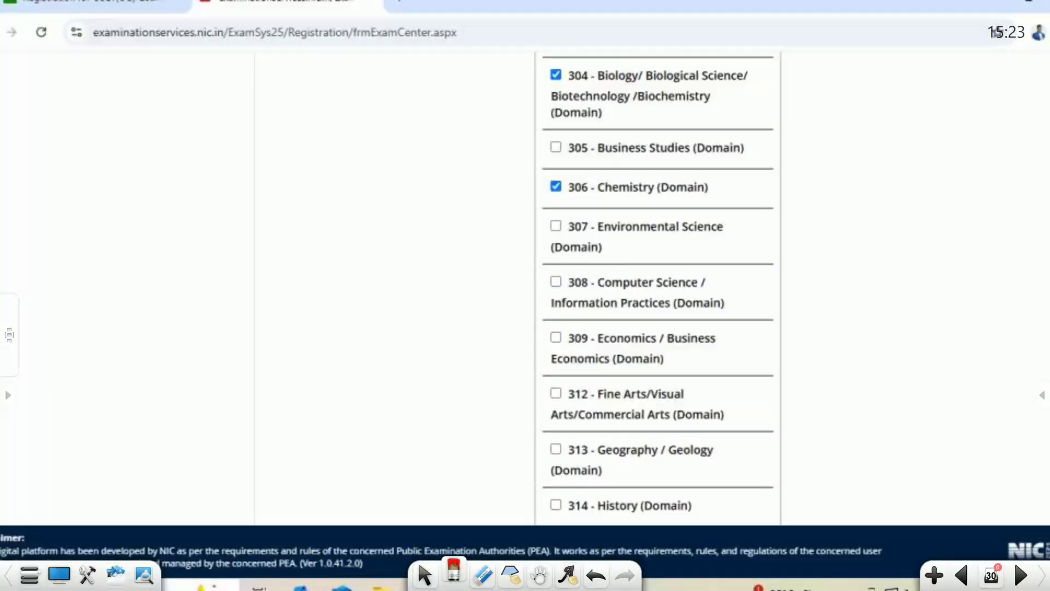
# Write an underlined Science heading beside the domain paper list, with Math and Biology underlined below it
pyautogui.moveTo(158, 94)
pyautogui.mouseDown()
pyautogui.moveTo(136, 126)
pyautogui.moveTo(228, 108)
pyautogui.moveTo(300, 117)
pyautogui.moveTo(321, 137)
pyautogui.mouseUp()
pyautogui.moveTo(114, 161); pyautogui.dragTo(328, 158)
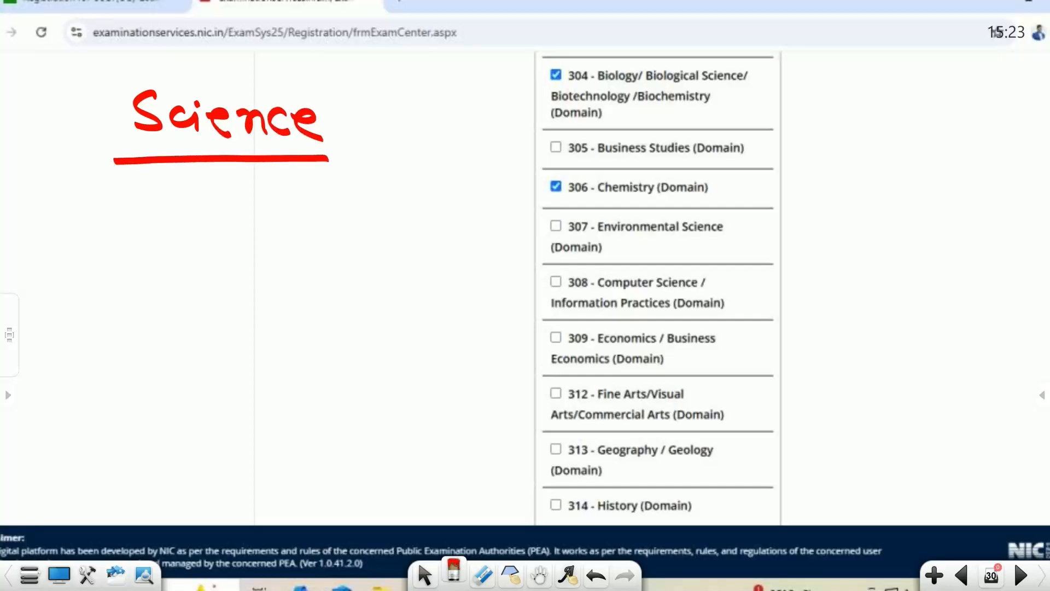
pyautogui.moveTo(228, 195)
pyautogui.mouseDown()
pyautogui.moveTo(276, 211)
pyautogui.moveTo(300, 197)
pyautogui.moveTo(327, 233)
pyautogui.mouseUp()
pyautogui.moveTo(210, 237); pyautogui.dragTo(339, 252)
pyautogui.moveTo(228, 267)
pyautogui.mouseDown()
pyautogui.moveTo(269, 298)
pyautogui.moveTo(291, 269)
pyautogui.moveTo(314, 301)
pyautogui.mouseUp()
pyautogui.moveTo(232, 294); pyautogui.dragTo(232, 308)
pyautogui.moveTo(334, 283)
pyautogui.mouseDown()
pyautogui.moveTo(324, 295)
pyautogui.moveTo(362, 282)
pyautogui.moveTo(355, 359)
pyautogui.mouseUp()
pyautogui.moveTo(216, 322); pyautogui.dragTo(370, 328)
# Write Physics and Chemistry under Biology, circle Math and Biology, and put large ticks beside Physics and Chemistry
pyautogui.moveTo(246, 370)
pyautogui.mouseDown()
pyautogui.moveTo(245, 419)
pyautogui.moveTo(320, 396)
pyautogui.moveTo(342, 421)
pyautogui.moveTo(360, 384)
pyautogui.moveTo(365, 420)
pyautogui.mouseUp()
pyautogui.moveTo(406, 396)
pyautogui.mouseDown()
pyautogui.moveTo(391, 422)
pyautogui.moveTo(222, 439)
pyautogui.moveTo(234, 495)
pyautogui.moveTo(343, 498)
pyautogui.moveTo(367, 509)
pyautogui.mouseUp()
pyautogui.moveTo(363, 470)
pyautogui.mouseDown()
pyautogui.moveTo(393, 515)
pyautogui.moveTo(432, 509)
pyautogui.moveTo(459, 484)
pyautogui.moveTo(445, 550)
pyautogui.mouseUp()
pyautogui.moveTo(359, 197)
pyautogui.mouseDown()
pyautogui.moveTo(186, 213)
pyautogui.moveTo(322, 188)
pyautogui.mouseUp()
pyautogui.moveTo(298, 241)
pyautogui.mouseDown()
pyautogui.moveTo(274, 331)
pyautogui.moveTo(306, 251)
pyautogui.mouseUp()
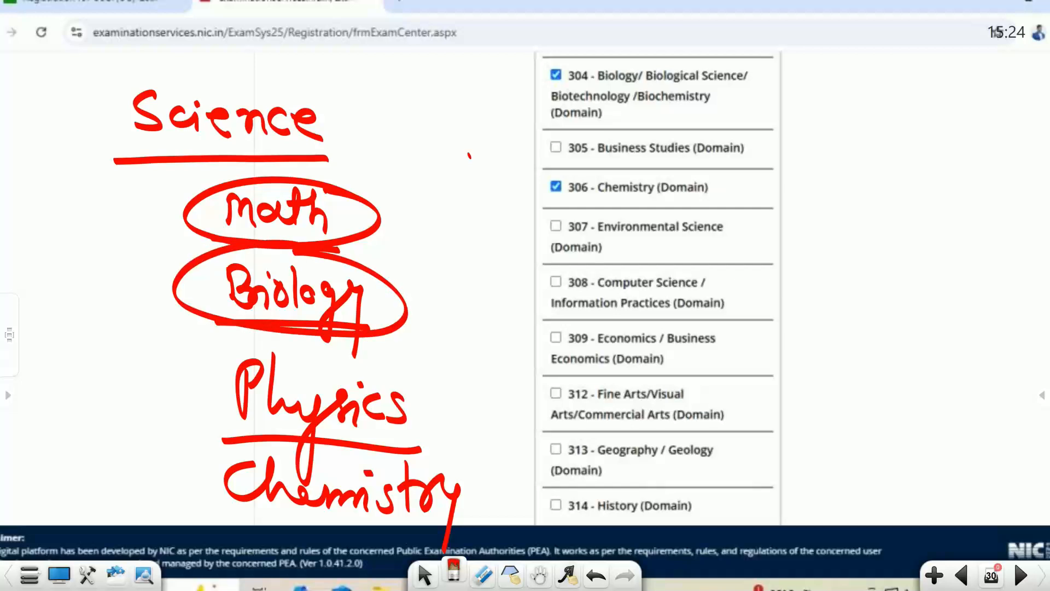
pyautogui.moveTo(206, 378)
pyautogui.mouseDown()
pyautogui.moveTo(205, 389)
pyautogui.moveTo(84, 327)
pyautogui.mouseUp()
pyautogui.moveTo(207, 453)
pyautogui.mouseDown()
pyautogui.moveTo(192, 480)
pyautogui.moveTo(64, 400)
pyautogui.mouseUp()
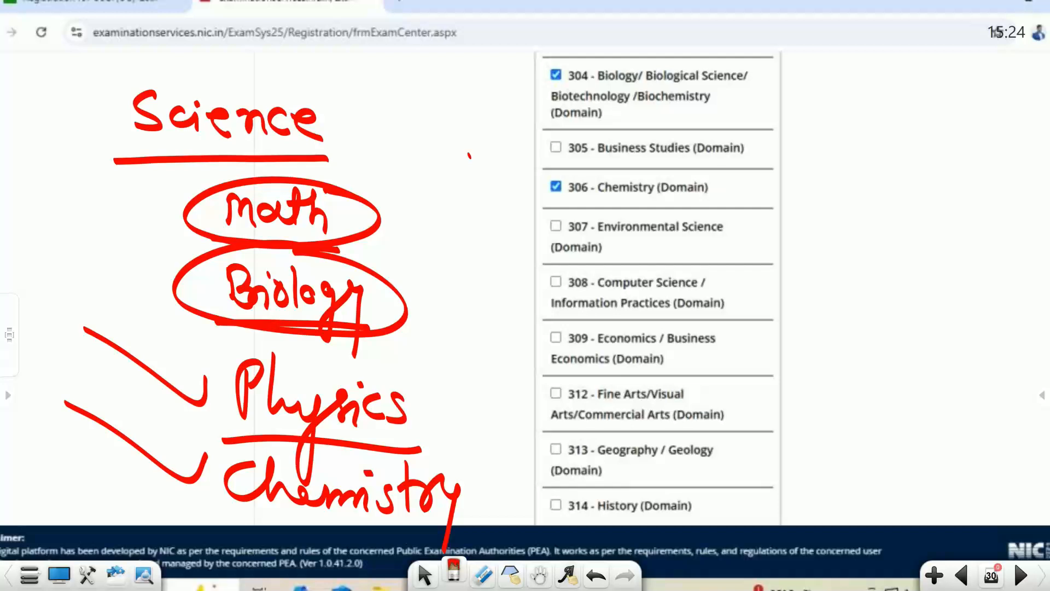
# Circle and tick the 304 - Biology and 306 - Chemistry papers, write an underlined 3, and check the previous slide
pyautogui.moveTo(653, 55)
pyautogui.mouseDown()
pyautogui.moveTo(511, 94)
pyautogui.moveTo(790, 107)
pyautogui.moveTo(594, 64)
pyautogui.mouseUp()
pyautogui.moveTo(637, 165)
pyautogui.mouseDown()
pyautogui.moveTo(522, 188)
pyautogui.moveTo(747, 196)
pyautogui.moveTo(605, 174)
pyautogui.mouseUp()
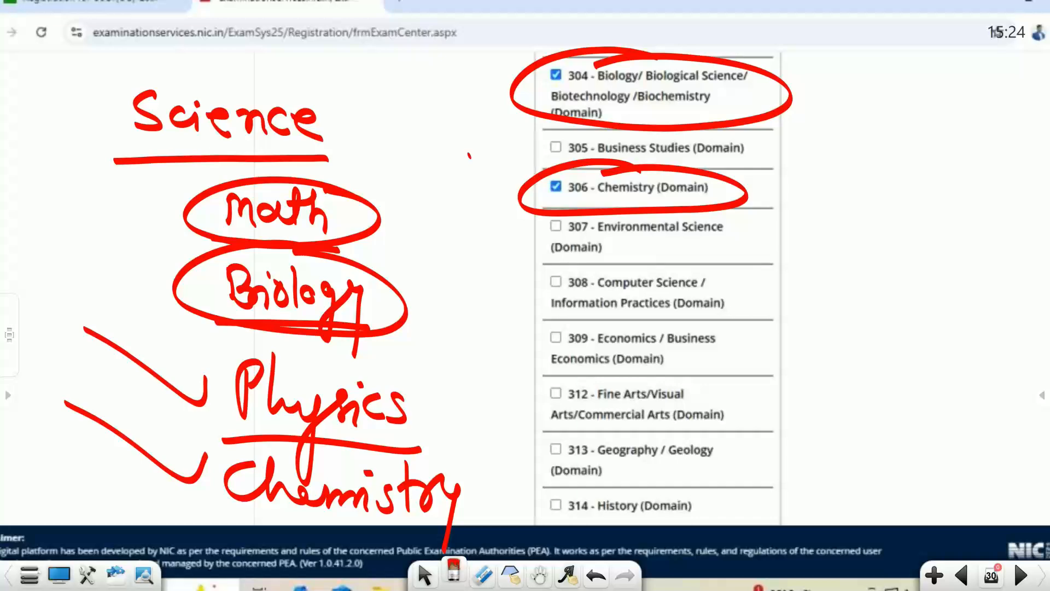
pyautogui.moveTo(892, 268)
pyautogui.mouseDown()
pyautogui.moveTo(892, 316)
pyautogui.moveTo(937, 325)
pyautogui.mouseUp()
pyautogui.press('pageup')
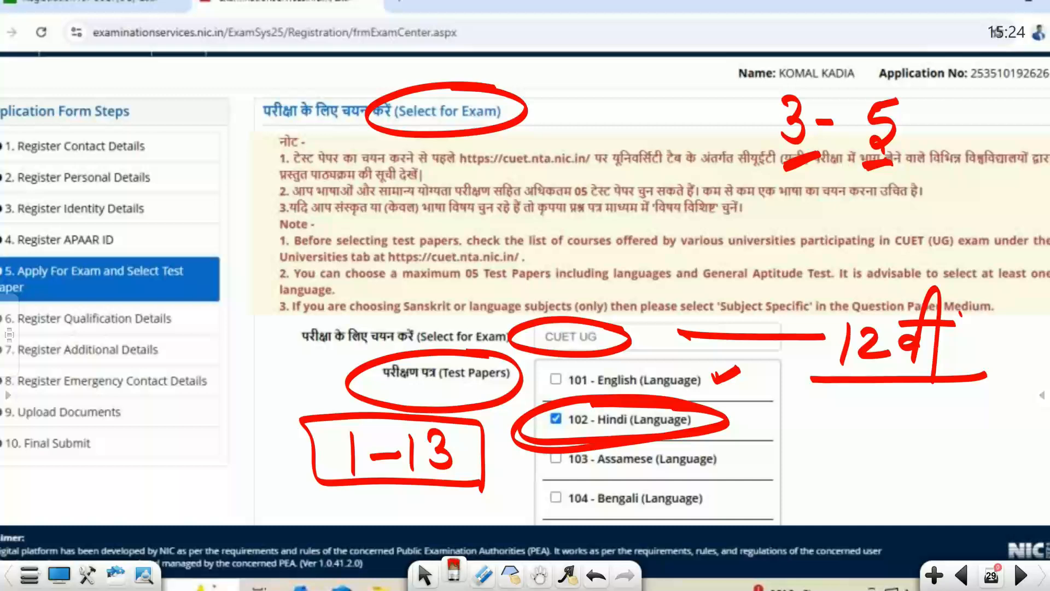
pyautogui.press('pagedown')
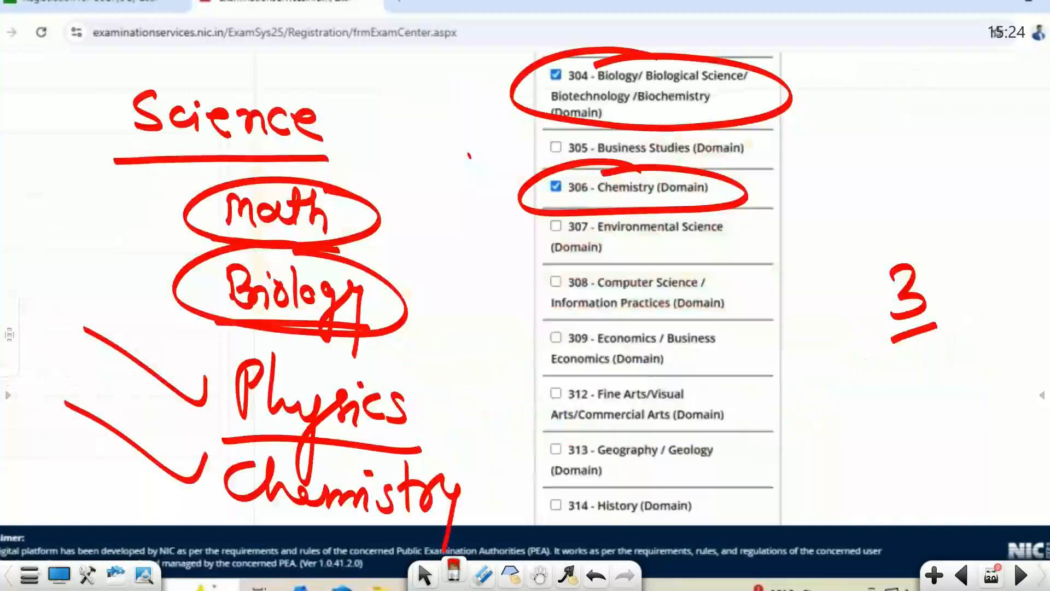
pyautogui.moveTo(792, 99)
pyautogui.mouseDown()
pyautogui.moveTo(799, 117)
pyautogui.moveTo(878, 53)
pyautogui.mouseUp()
pyautogui.moveTo(753, 187)
pyautogui.mouseDown()
pyautogui.moveTo(762, 198)
pyautogui.moveTo(818, 148)
pyautogui.mouseUp()
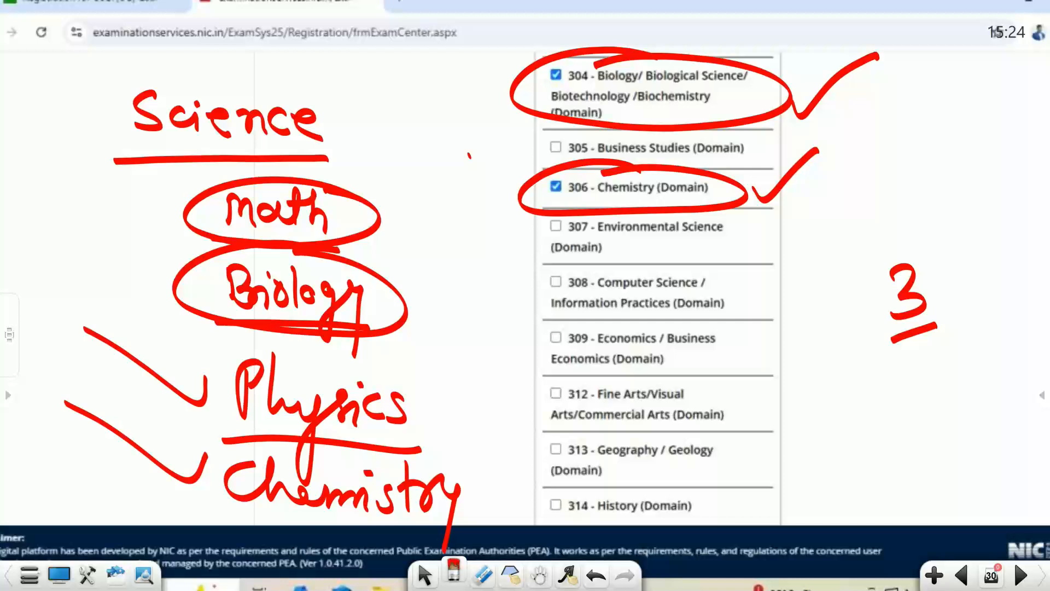
# Draw arrows from the 313 - Geography / Geology and 314 - History papers, each ending in a tick
pyautogui.moveTo(732, 457); pyautogui.dragTo(809, 453)
pyautogui.moveTo(791, 443)
pyautogui.mouseDown()
pyautogui.moveTo(809, 453)
pyautogui.moveTo(794, 466)
pyautogui.mouseUp()
pyautogui.moveTo(723, 497); pyautogui.dragTo(797, 499)
pyautogui.moveTo(786, 489)
pyautogui.mouseDown()
pyautogui.moveTo(798, 500)
pyautogui.moveTo(787, 516)
pyautogui.mouseUp()
pyautogui.moveTo(814, 458); pyautogui.dragTo(853, 437)
pyautogui.moveTo(803, 496); pyautogui.dragTo(846, 469)
# Write Polity next to the Geography and History ticks and underline it
pyautogui.moveTo(877, 432)
pyautogui.mouseDown()
pyautogui.moveTo(869, 481)
pyautogui.moveTo(903, 450)
pyautogui.mouseUp()
pyautogui.click(899, 451)
pyautogui.moveTo(920, 418)
pyautogui.mouseDown()
pyautogui.moveTo(912, 468)
pyautogui.moveTo(925, 478)
pyautogui.mouseUp()
pyautogui.click(934, 428)
pyautogui.moveTo(955, 413); pyautogui.dragTo(945, 469)
pyautogui.moveTo(954, 437)
pyautogui.mouseDown()
pyautogui.moveTo(968, 459)
pyautogui.moveTo(939, 522)
pyautogui.mouseUp()
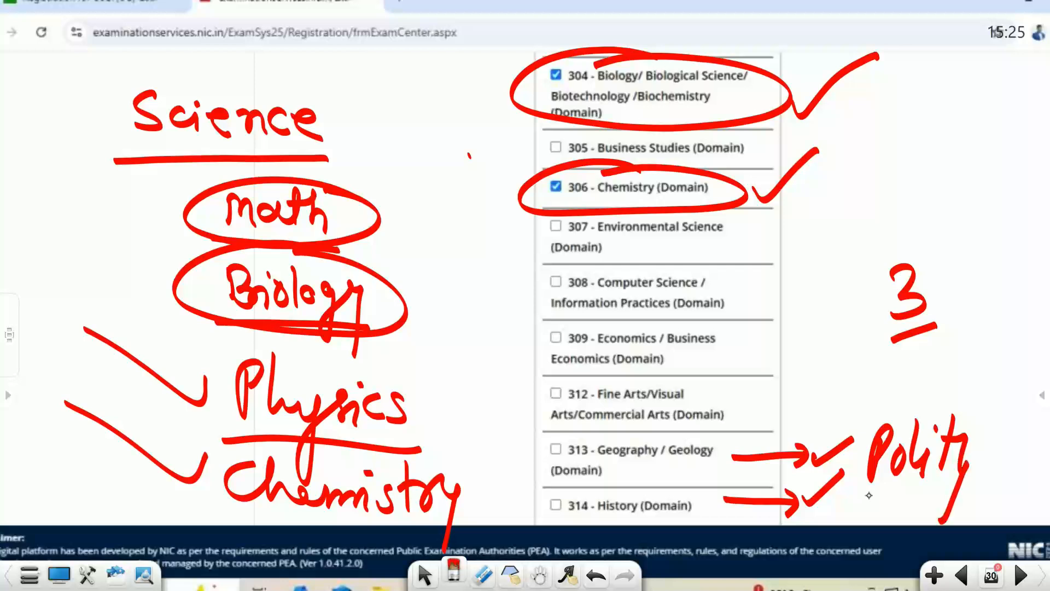
pyautogui.moveTo(863, 497); pyautogui.dragTo(939, 475)
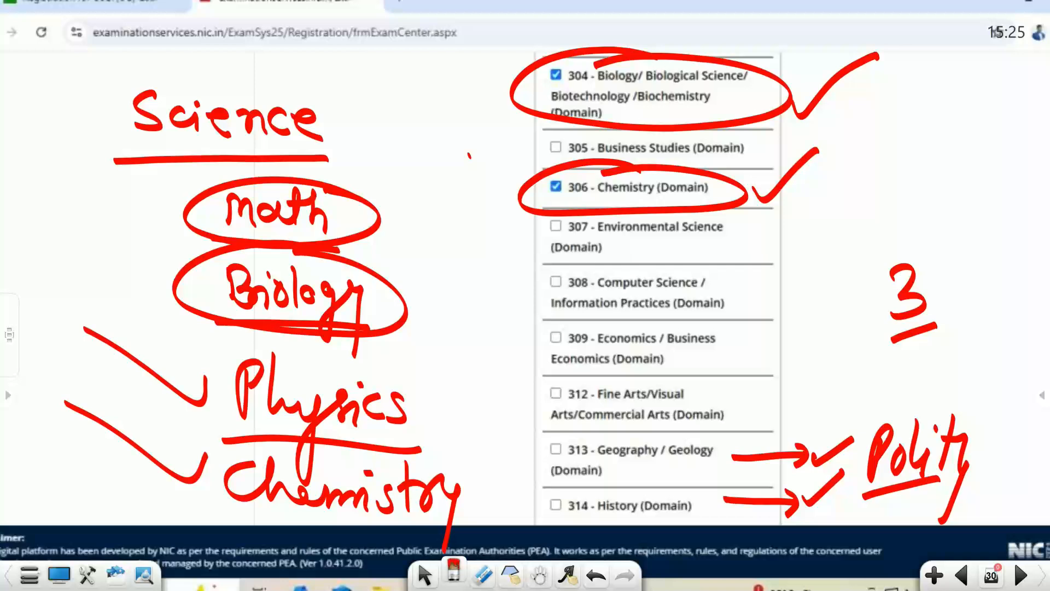
# Write Arts above the 3 and draw three branch lines fanning out from it
pyautogui.moveTo(773, 229)
pyautogui.mouseDown()
pyautogui.moveTo(769, 240)
pyautogui.moveTo(782, 216)
pyautogui.mouseUp()
pyautogui.moveTo(782, 216)
pyautogui.mouseDown()
pyautogui.moveTo(793, 253)
pyautogui.moveTo(812, 229)
pyautogui.mouseUp()
pyautogui.moveTo(804, 248)
pyautogui.mouseDown()
pyautogui.moveTo(828, 200)
pyautogui.moveTo(820, 249)
pyautogui.mouseUp()
pyautogui.moveTo(816, 226)
pyautogui.mouseDown()
pyautogui.moveTo(860, 228)
pyautogui.moveTo(847, 239)
pyautogui.mouseUp()
pyautogui.moveTo(863, 218); pyautogui.dragTo(893, 201)
pyautogui.moveTo(915, 137)
pyautogui.mouseDown()
pyautogui.moveTo(892, 204)
pyautogui.moveTo(952, 241)
pyautogui.mouseUp()
pyautogui.moveTo(893, 207); pyautogui.dragTo(946, 176)
# Write circled letters P, H and G at the ends of the Arts branches, with ticks on both sides of each
pyautogui.moveTo(928, 103)
pyautogui.mouseDown()
pyautogui.moveTo(939, 141)
pyautogui.moveTo(936, 123)
pyautogui.mouseUp()
pyautogui.moveTo(955, 81)
pyautogui.mouseDown()
pyautogui.moveTo(914, 126)
pyautogui.moveTo(951, 80)
pyautogui.mouseUp()
pyautogui.moveTo(976, 170); pyautogui.dragTo(972, 200)
pyautogui.moveTo(965, 190)
pyautogui.mouseDown()
pyautogui.moveTo(984, 178)
pyautogui.moveTo(981, 198)
pyautogui.moveTo(995, 156)
pyautogui.mouseUp()
pyautogui.moveTo(995, 155); pyautogui.dragTo(954, 175)
pyautogui.moveTo(989, 224)
pyautogui.mouseDown()
pyautogui.moveTo(980, 253)
pyautogui.moveTo(1000, 266)
pyautogui.mouseUp()
pyautogui.moveTo(1003, 216)
pyautogui.mouseDown()
pyautogui.moveTo(957, 249)
pyautogui.moveTo(1023, 229)
pyautogui.mouseUp()
pyautogui.moveTo(965, 101)
pyautogui.mouseDown()
pyautogui.moveTo(973, 108)
pyautogui.moveTo(1000, 74)
pyautogui.mouseUp()
pyautogui.moveTo(997, 160)
pyautogui.mouseDown()
pyautogui.moveTo(1005, 167)
pyautogui.moveTo(1028, 135)
pyautogui.mouseUp()
pyautogui.moveTo(1012, 226)
pyautogui.mouseDown()
pyautogui.moveTo(1018, 233)
pyautogui.moveTo(1036, 199)
pyautogui.mouseUp()
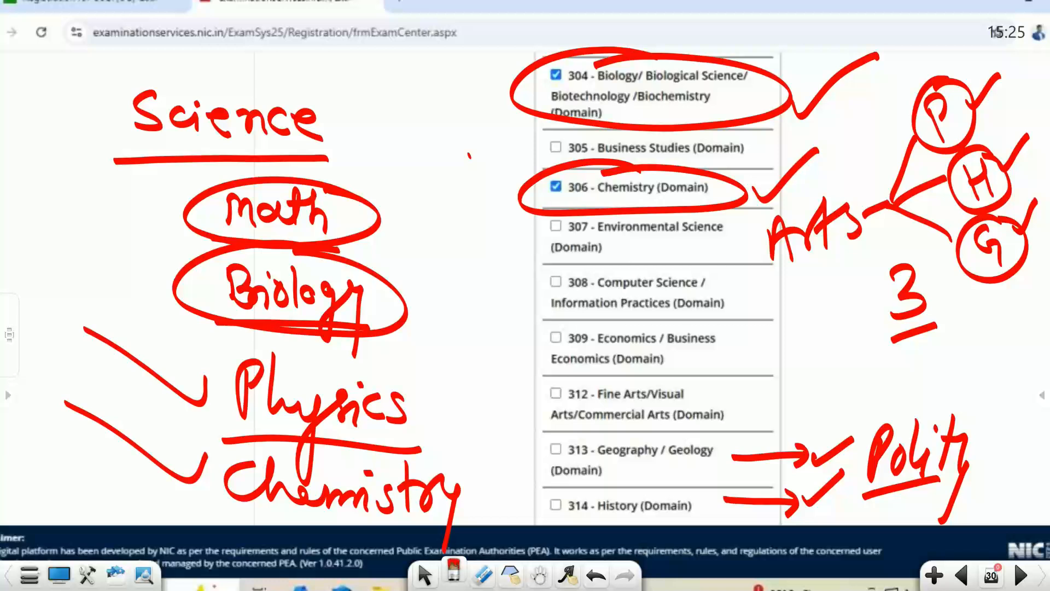
pyautogui.moveTo(884, 147); pyautogui.dragTo(923, 120)
pyautogui.moveTo(914, 182); pyautogui.dragTo(949, 157)
pyautogui.moveTo(939, 253); pyautogui.dragTo(965, 225)
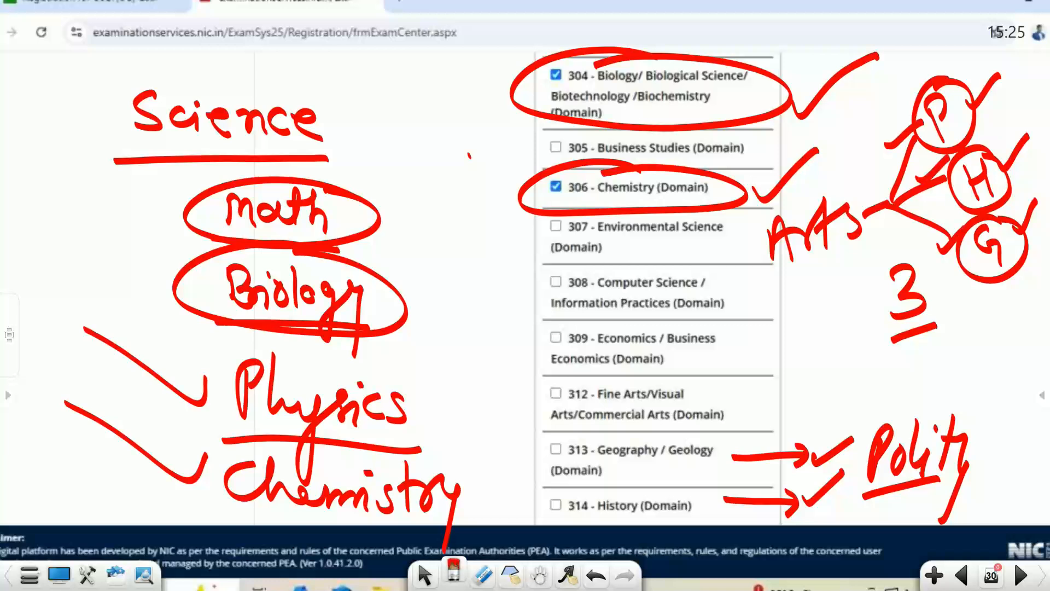
# Tick Math, Biology, Physics and Chemistry in the Science list, with larger ticks on Physics and Chemistry
pyautogui.moveTo(365, 218); pyautogui.dragTo(436, 197)
pyautogui.moveTo(417, 404); pyautogui.dragTo(477, 366)
pyautogui.moveTo(450, 461); pyautogui.dragTo(488, 442)
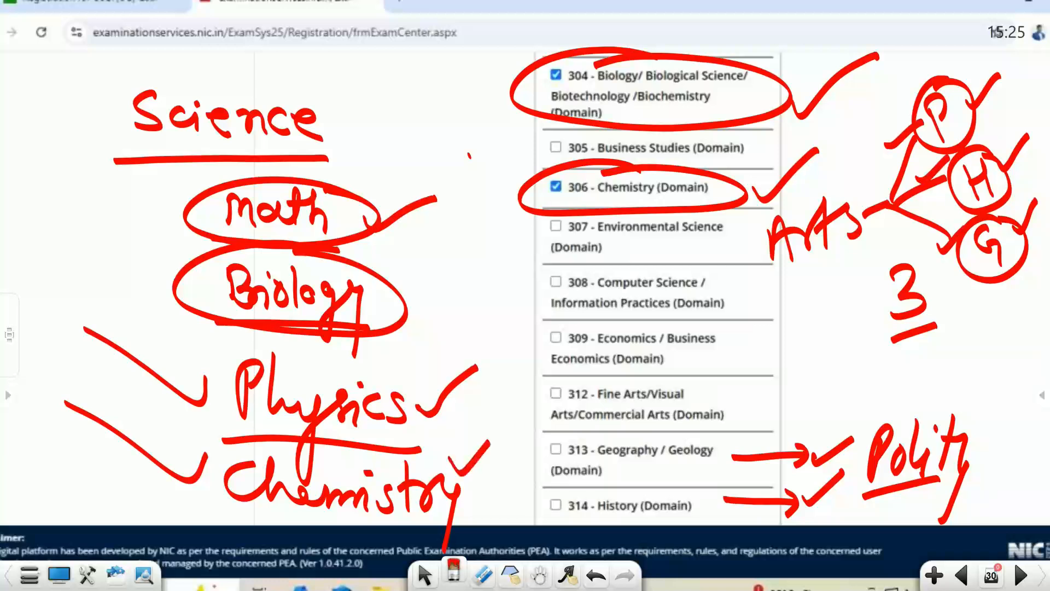
pyautogui.moveTo(393, 290); pyautogui.dragTo(443, 268)
pyautogui.moveTo(432, 410); pyautogui.dragTo(494, 358)
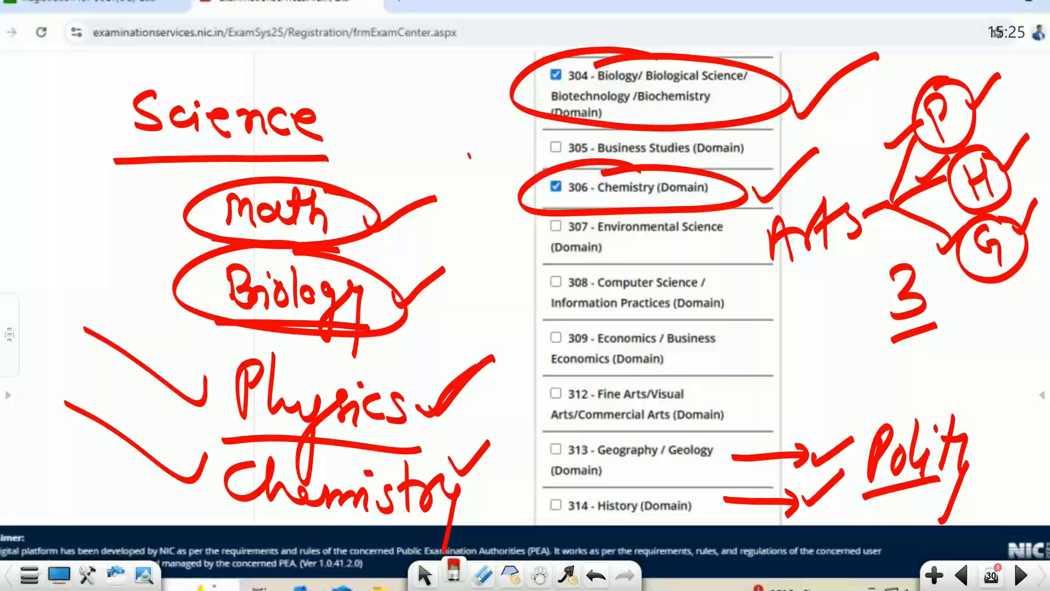
pyautogui.moveTo(457, 474); pyautogui.dragTo(516, 416)
# Write an underlined Graduation beside Math, with an arrow down to an underlined Litra, and add ticks beside and below Litra
pyautogui.moveTo(65, 185)
pyautogui.mouseDown()
pyautogui.moveTo(34, 211)
pyautogui.moveTo(55, 230)
pyautogui.moveTo(88, 219)
pyautogui.moveTo(104, 232)
pyautogui.moveTo(154, 227)
pyautogui.moveTo(204, 243)
pyautogui.mouseUp()
pyautogui.moveTo(32, 255); pyautogui.dragTo(175, 253)
pyautogui.moveTo(96, 258)
pyautogui.mouseDown()
pyautogui.moveTo(94, 269)
pyautogui.moveTo(110, 271)
pyautogui.moveTo(74, 323)
pyautogui.mouseUp()
pyautogui.moveTo(68, 291); pyautogui.dragTo(85, 323)
pyautogui.moveTo(72, 308)
pyautogui.mouseDown()
pyautogui.moveTo(122, 300)
pyautogui.moveTo(128, 327)
pyautogui.mouseUp()
pyautogui.moveTo(52, 328); pyautogui.dragTo(134, 333)
pyautogui.moveTo(134, 315); pyautogui.dragTo(181, 285)
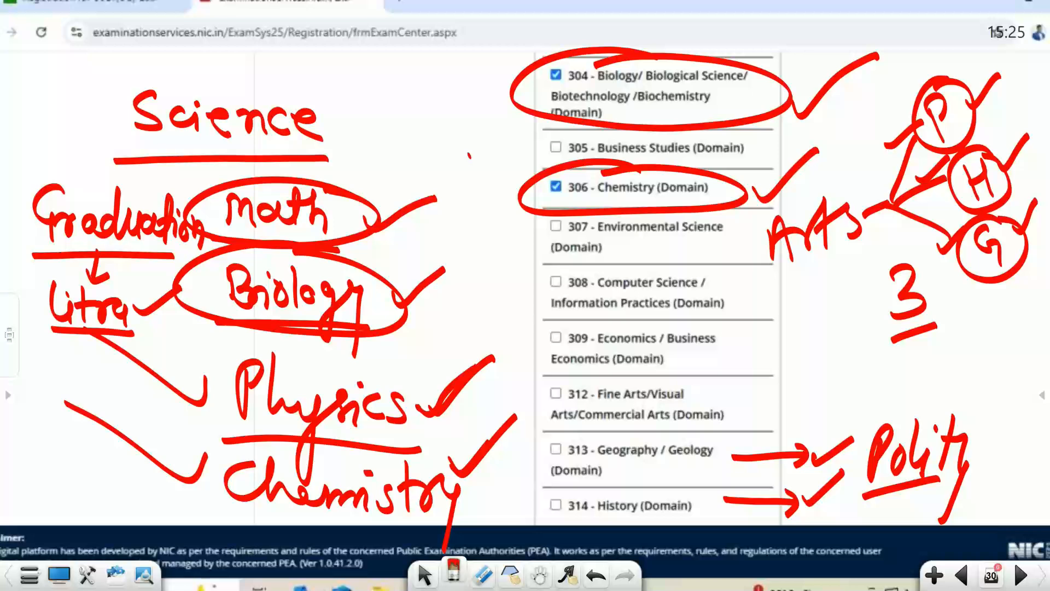
pyautogui.moveTo(99, 344); pyautogui.dragTo(117, 354)
pyautogui.moveTo(150, 316)
pyautogui.mouseDown()
pyautogui.moveTo(113, 349)
pyautogui.moveTo(118, 362)
pyautogui.mouseUp()
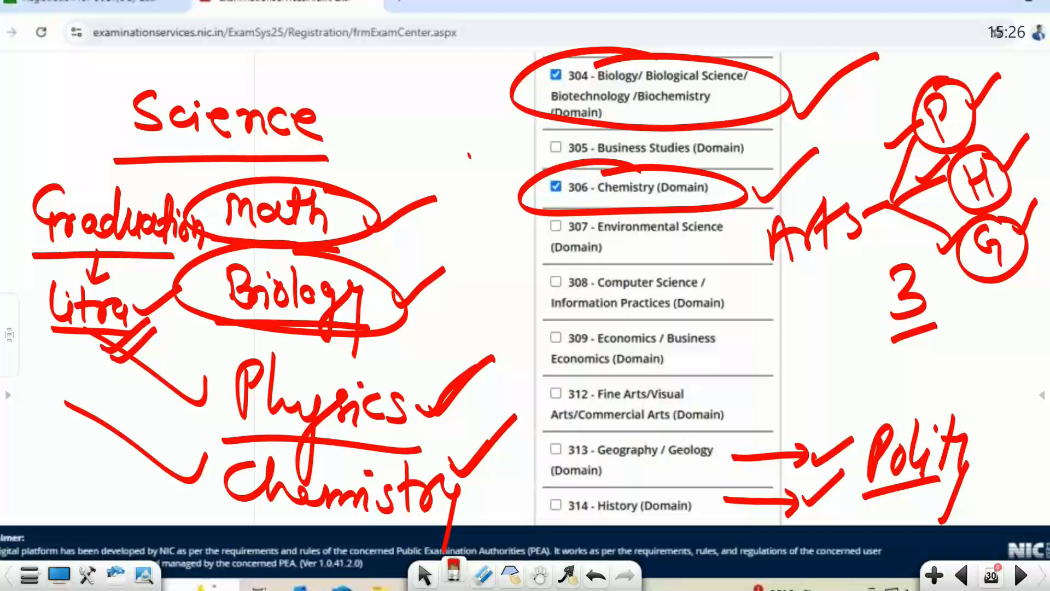
# Add tick marks beside the 308 - Computer Science, 309 - Economics and 312 - Fine Arts papers
pyautogui.moveTo(749, 304); pyautogui.dragTo(801, 286)
pyautogui.moveTo(745, 349); pyautogui.dragTo(797, 330)
pyautogui.moveTo(744, 401); pyautogui.dragTo(812, 381)
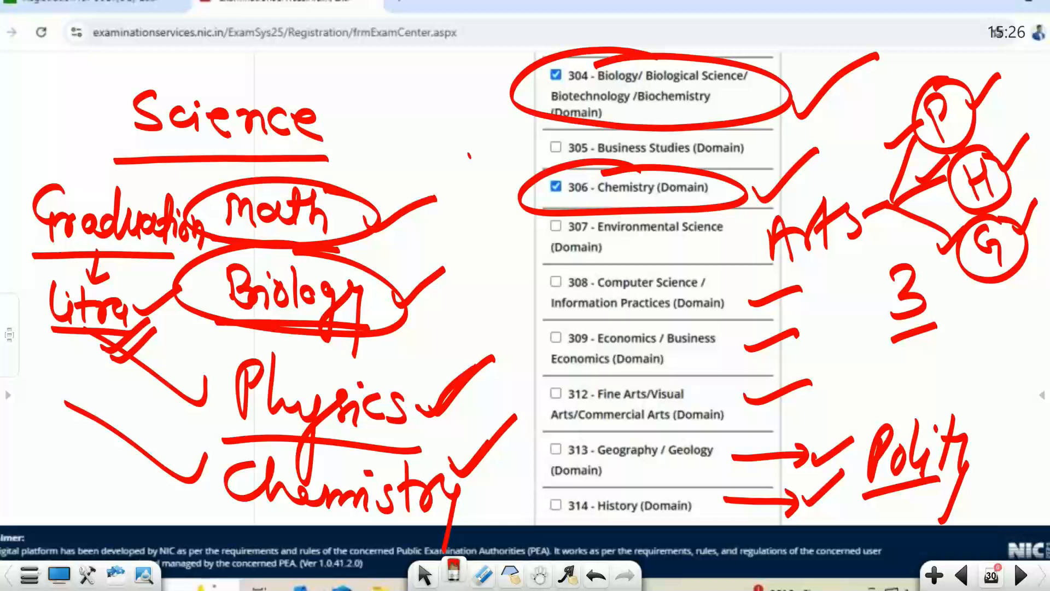
# Advance to the next slide and circle the 322 - Physics and 501 - General Aptitude Test papers
pyautogui.press('pagedown')
pyautogui.moveTo(675, 159)
pyautogui.mouseDown()
pyautogui.moveTo(535, 172)
pyautogui.moveTo(702, 167)
pyautogui.moveTo(663, 161)
pyautogui.mouseUp()
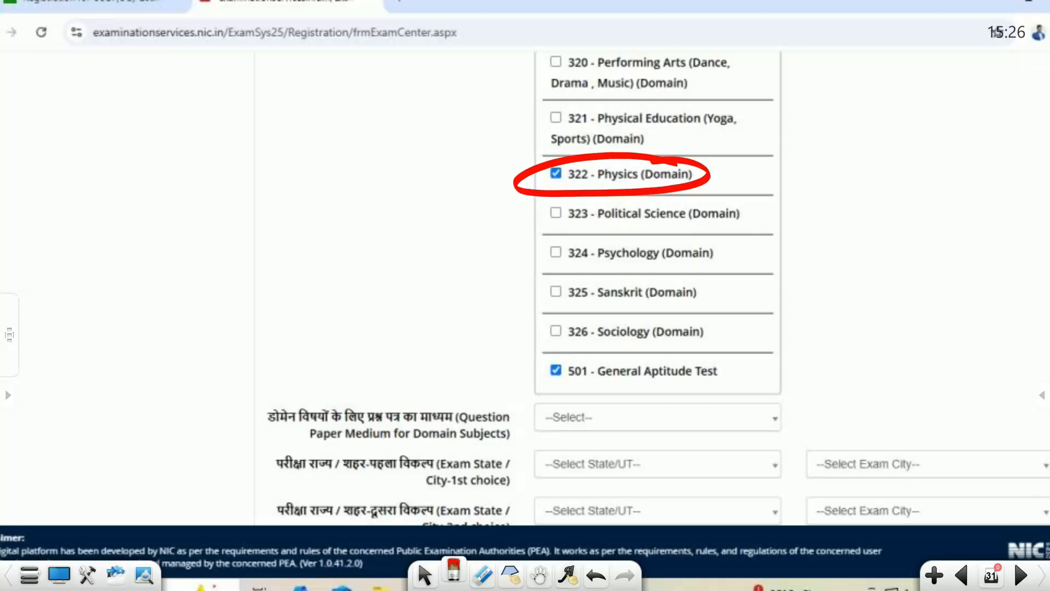
pyautogui.moveTo(629, 344)
pyautogui.mouseDown()
pyautogui.moveTo(517, 378)
pyautogui.moveTo(757, 362)
pyautogui.moveTo(606, 346)
pyautogui.mouseUp()
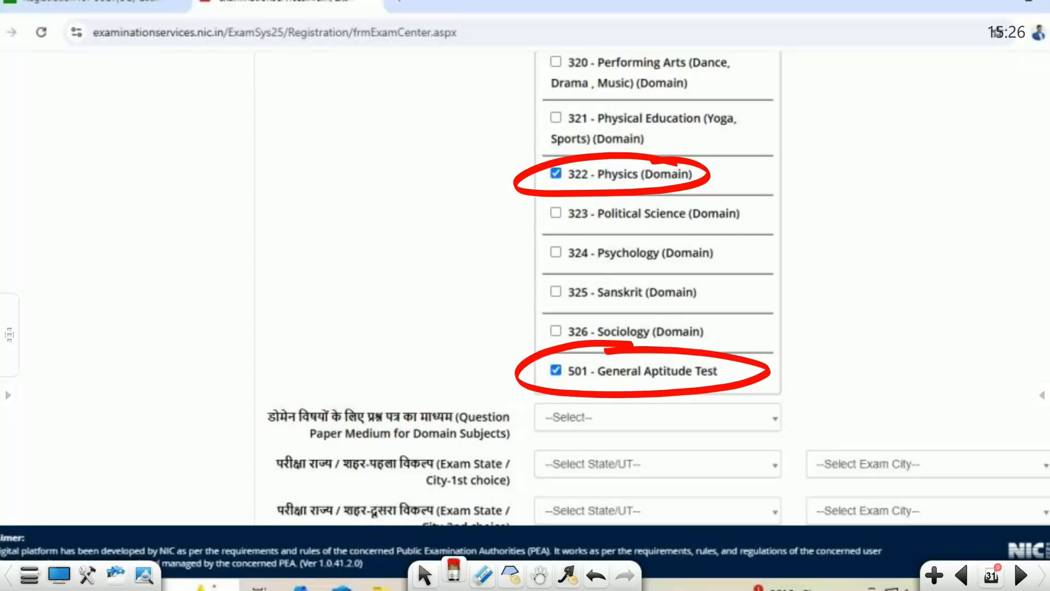
# Write Hindi and Bio. one below the other beside the paper list and underline both
pyautogui.moveTo(302, 120); pyautogui.dragTo(301, 152)
pyautogui.moveTo(300, 143)
pyautogui.mouseDown()
pyautogui.moveTo(318, 136)
pyautogui.moveTo(318, 150)
pyautogui.mouseUp()
pyautogui.moveTo(331, 135)
pyautogui.mouseDown()
pyautogui.moveTo(334, 151)
pyautogui.moveTo(335, 126)
pyautogui.mouseUp()
pyautogui.moveTo(343, 149); pyautogui.dragTo(354, 151)
pyautogui.moveTo(378, 115)
pyautogui.mouseDown()
pyautogui.moveTo(375, 148)
pyautogui.moveTo(390, 150)
pyautogui.mouseUp()
pyautogui.moveTo(386, 119); pyautogui.dragTo(388, 122)
pyautogui.moveTo(285, 161); pyautogui.dragTo(402, 171)
pyautogui.moveTo(309, 185); pyautogui.dragTo(310, 218)
pyautogui.moveTo(305, 189)
pyautogui.mouseDown()
pyautogui.moveTo(344, 221)
pyautogui.moveTo(370, 205)
pyautogui.mouseUp()
pyautogui.click(333, 194)
pyautogui.click(389, 214)
pyautogui.moveTo(283, 232); pyautogui.dragTo(406, 243)
# Add underlined Chem. and Phy. below Bio., and write General beneath them
pyautogui.moveTo(317, 258); pyautogui.dragTo(298, 285)
pyautogui.moveTo(332, 254); pyautogui.dragTo(349, 289)
pyautogui.moveTo(355, 279)
pyautogui.mouseDown()
pyautogui.moveTo(373, 289)
pyautogui.moveTo(407, 274)
pyautogui.moveTo(415, 292)
pyautogui.mouseUp()
pyautogui.click(426, 285)
pyautogui.moveTo(276, 310); pyautogui.dragTo(446, 309)
pyautogui.moveTo(308, 320); pyautogui.dragTo(309, 355)
pyautogui.moveTo(307, 322)
pyautogui.mouseDown()
pyautogui.moveTo(309, 344)
pyautogui.moveTo(376, 363)
pyautogui.moveTo(374, 379)
pyautogui.mouseUp()
pyautogui.click(391, 343)
pyautogui.moveTo(271, 367); pyautogui.dragTo(432, 362)
pyautogui.moveTo(332, 377)
pyautogui.mouseDown()
pyautogui.moveTo(309, 386)
pyautogui.moveTo(332, 407)
pyautogui.moveTo(352, 407)
pyautogui.mouseUp()
pyautogui.moveTo(353, 407)
pyautogui.mouseDown()
pyautogui.moveTo(432, 402)
pyautogui.moveTo(467, 366)
pyautogui.moveTo(461, 427)
pyautogui.mouseUp()
# Tick Hindi, Bio., Chem., Phy. and General in the handwritten list, and underline General
pyautogui.moveTo(217, 145); pyautogui.dragTo(267, 127)
pyautogui.moveTo(225, 202); pyautogui.dragTo(273, 189)
pyautogui.moveTo(224, 276); pyautogui.dragTo(276, 264)
pyautogui.moveTo(225, 337); pyautogui.dragTo(275, 329)
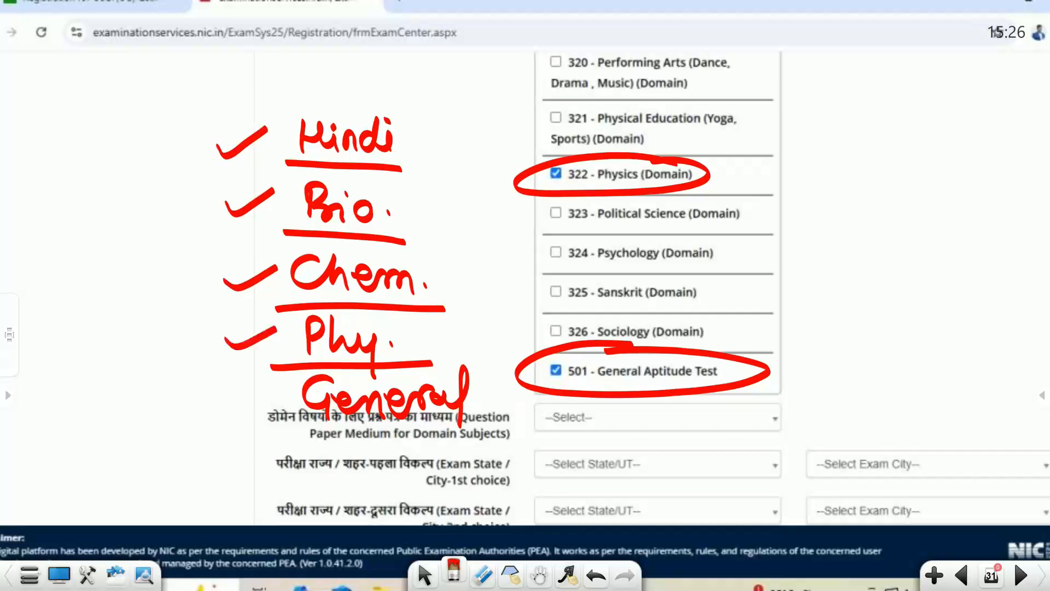
pyautogui.moveTo(227, 391); pyautogui.dragTo(272, 380)
pyautogui.moveTo(302, 433); pyautogui.dragTo(453, 430)
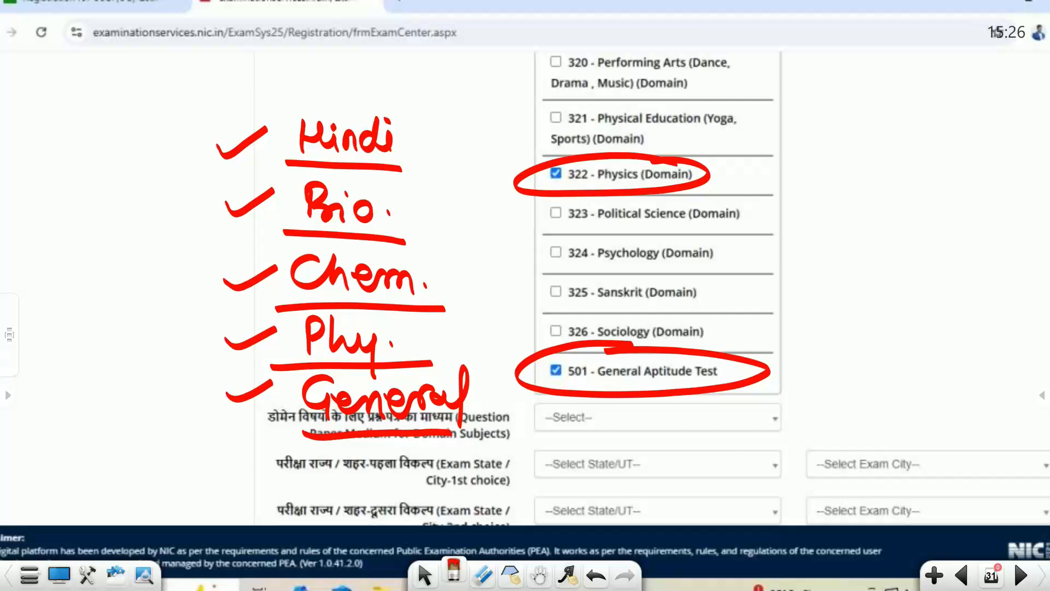
# Draw a slanted line from the Question Paper Medium field and write an underlined Hindi with Med beneath it
pyautogui.moveTo(769, 421); pyautogui.dragTo(852, 359)
pyautogui.moveTo(874, 338); pyautogui.dragTo(873, 364)
pyautogui.moveTo(873, 344)
pyautogui.mouseDown()
pyautogui.moveTo(897, 320)
pyautogui.moveTo(905, 353)
pyautogui.moveTo(933, 344)
pyautogui.moveTo(955, 290)
pyautogui.mouseUp()
pyautogui.click(905, 323)
pyautogui.moveTo(962, 306)
pyautogui.mouseDown()
pyautogui.moveTo(963, 338)
pyautogui.moveTo(870, 383)
pyautogui.mouseUp()
pyautogui.click(964, 298)
pyautogui.moveTo(878, 424)
pyautogui.mouseDown()
pyautogui.moveTo(892, 403)
pyautogui.moveTo(911, 422)
pyautogui.moveTo(954, 358)
pyautogui.moveTo(972, 375)
pyautogui.mouseUp()
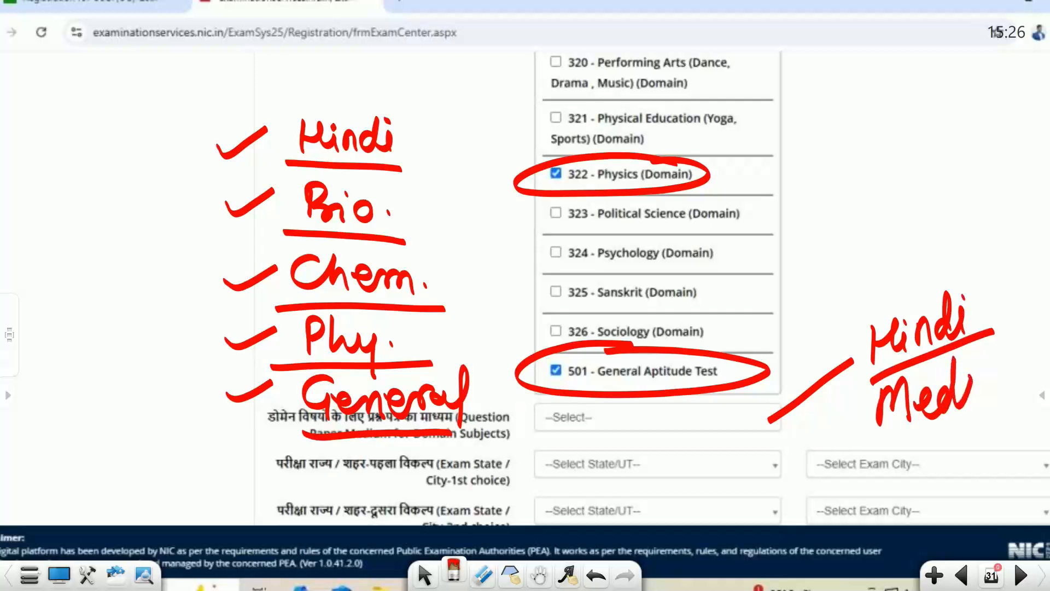
# Undo the last letters of Med and rewrite the word beneath Hindi
pyautogui.hotkey('ctrl', 'z')
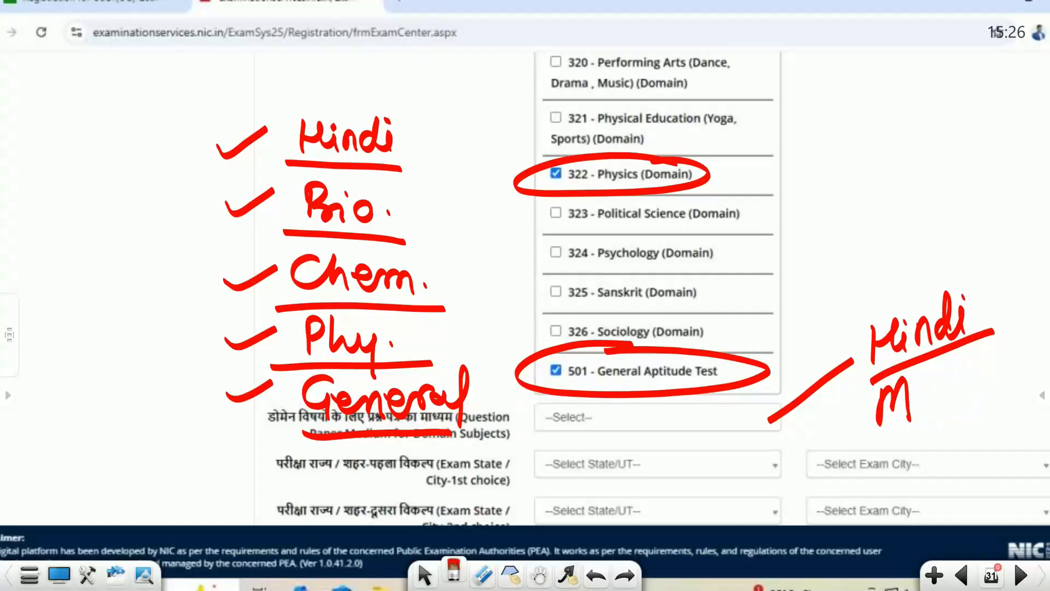
pyautogui.hotkey('ctrl', 'z')
pyautogui.moveTo(897, 386)
pyautogui.mouseDown()
pyautogui.moveTo(904, 435)
pyautogui.moveTo(983, 383)
pyautogui.moveTo(976, 455)
pyautogui.mouseUp()
pyautogui.click(1002, 372)
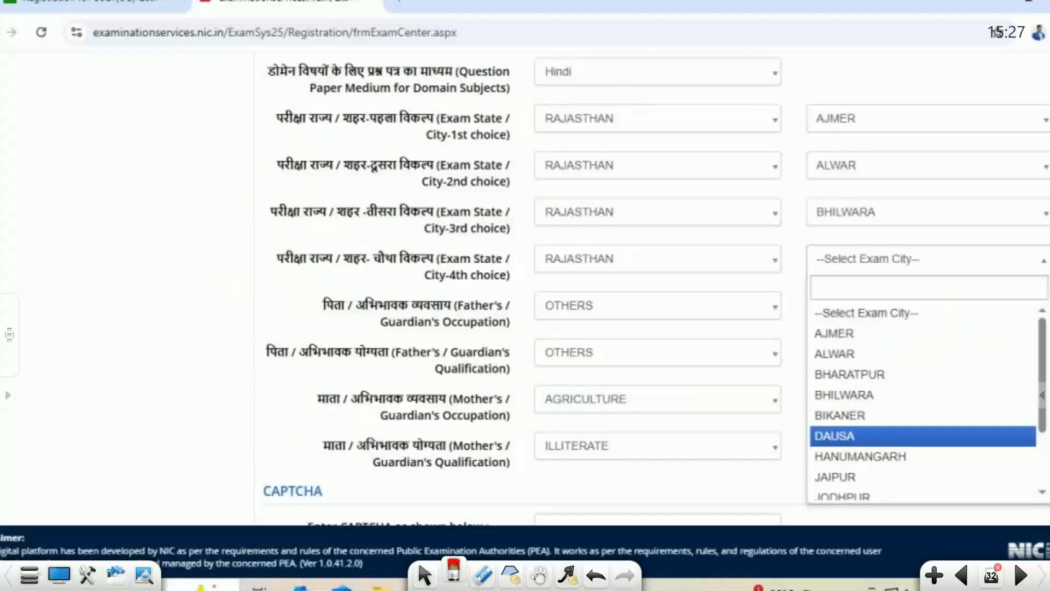
# Circle the Hindi medium value, then underline the four Exam State / City choice labels and tick each RAJASTHAN value
pyautogui.moveTo(629, 61)
pyautogui.mouseDown()
pyautogui.moveTo(566, 95)
pyautogui.moveTo(608, 62)
pyautogui.mouseUp()
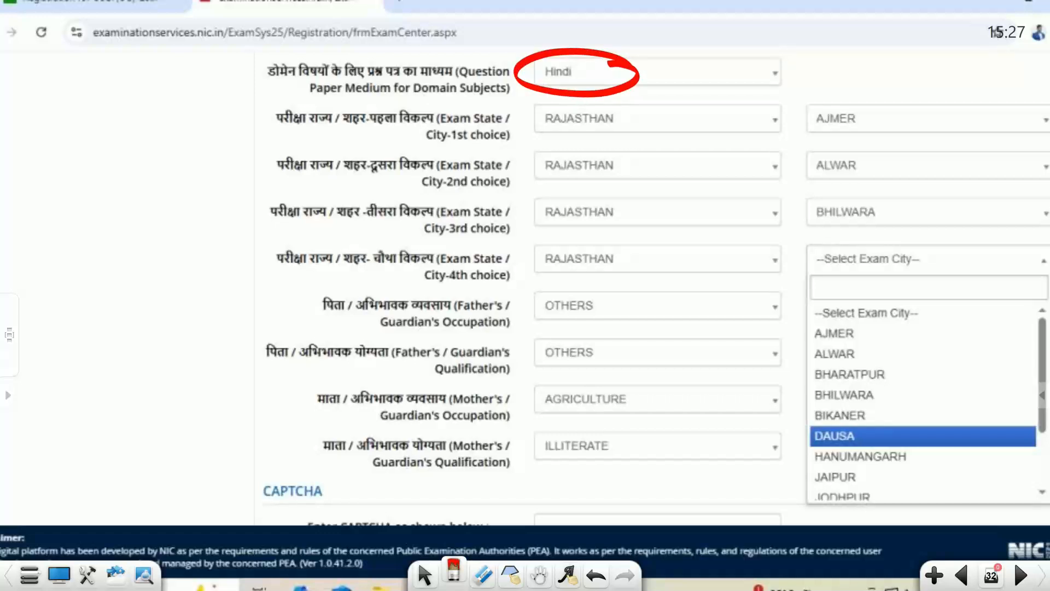
pyautogui.moveTo(280, 145); pyautogui.dragTo(407, 141)
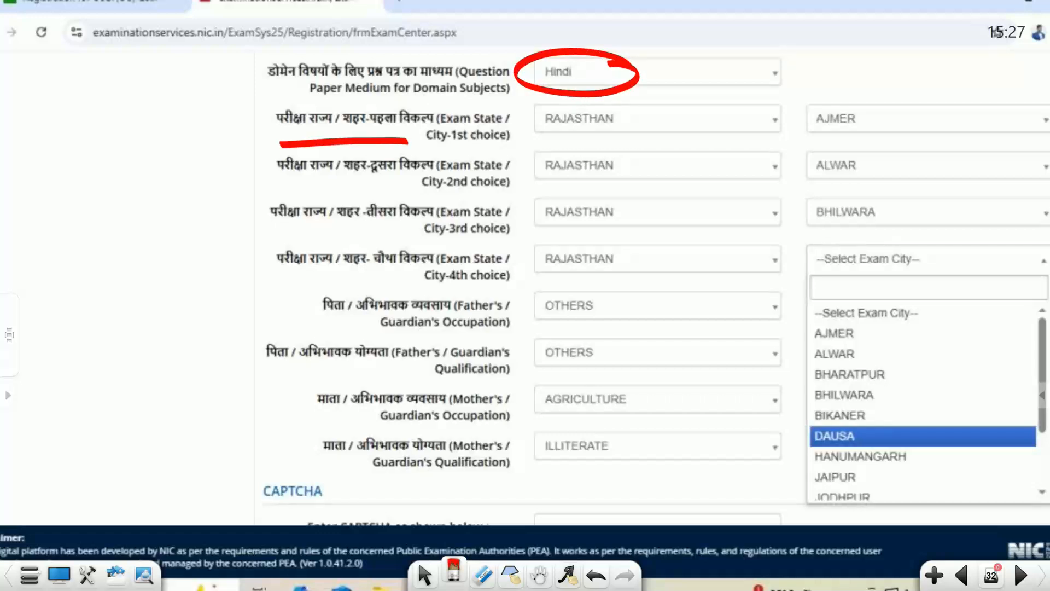
pyautogui.moveTo(623, 122)
pyautogui.mouseDown()
pyautogui.moveTo(629, 130)
pyautogui.moveTo(669, 103)
pyautogui.mouseUp()
pyautogui.moveTo(291, 192); pyautogui.dragTo(399, 189)
pyautogui.moveTo(297, 236); pyautogui.dragTo(403, 232)
pyautogui.moveTo(633, 174); pyautogui.dragTo(697, 160)
pyautogui.moveTo(627, 214); pyautogui.dragTo(694, 207)
pyautogui.moveTo(303, 278); pyautogui.dragTo(422, 272)
pyautogui.moveTo(636, 252); pyautogui.dragTo(695, 249)
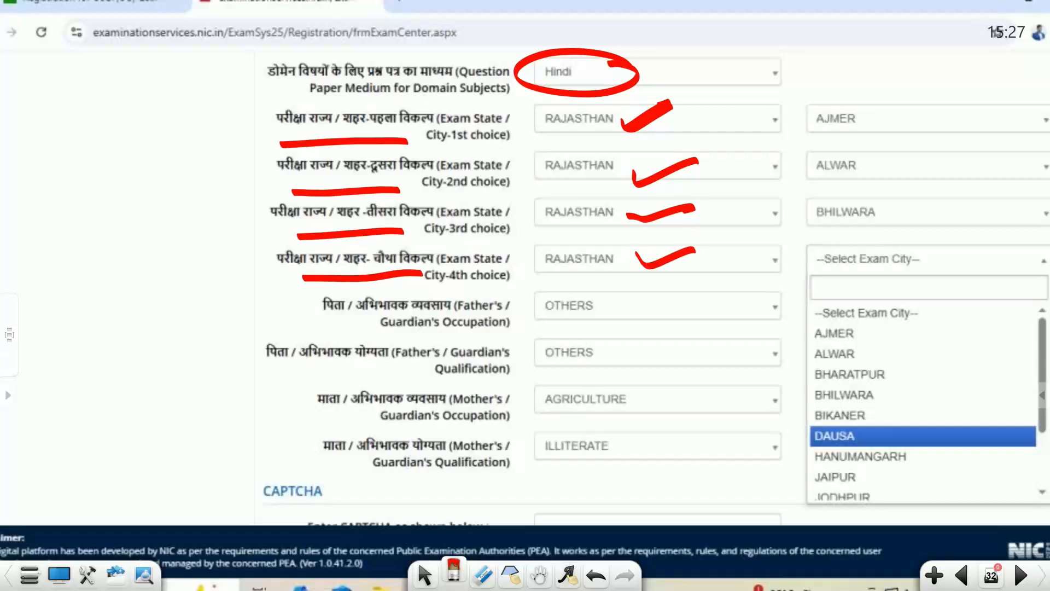
# Bracket the four states, draw arrows through the four exam city fields, and mark the open city list with a side line and a tick
pyautogui.moveTo(722, 98)
pyautogui.mouseDown()
pyautogui.moveTo(747, 95)
pyautogui.moveTo(711, 271)
pyautogui.moveTo(690, 279)
pyautogui.mouseUp()
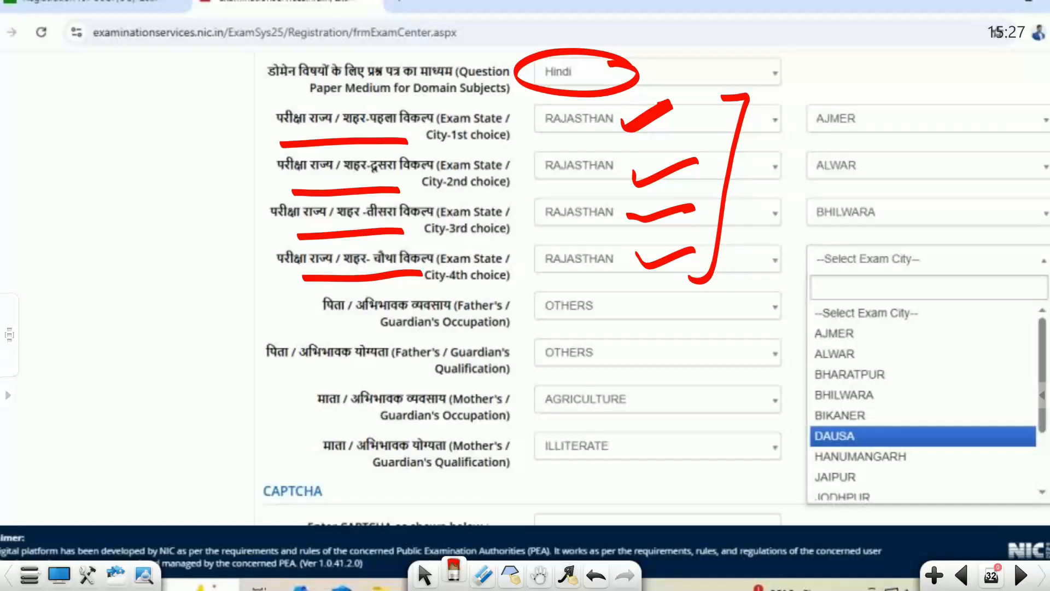
pyautogui.moveTo(743, 122)
pyautogui.mouseDown()
pyautogui.moveTo(837, 77)
pyautogui.moveTo(902, 130)
pyautogui.mouseUp()
pyautogui.moveTo(891, 87)
pyautogui.mouseDown()
pyautogui.moveTo(901, 72)
pyautogui.moveTo(933, 146)
pyautogui.moveTo(883, 150)
pyautogui.moveTo(886, 175)
pyautogui.mouseUp()
pyautogui.moveTo(941, 136)
pyautogui.mouseDown()
pyautogui.moveTo(962, 119)
pyautogui.moveTo(892, 212)
pyautogui.moveTo(974, 233)
pyautogui.moveTo(930, 270)
pyautogui.mouseUp()
pyautogui.moveTo(930, 270); pyautogui.dragTo(948, 277)
pyautogui.moveTo(826, 302)
pyautogui.mouseDown()
pyautogui.moveTo(803, 339)
pyautogui.moveTo(802, 506)
pyautogui.mouseUp()
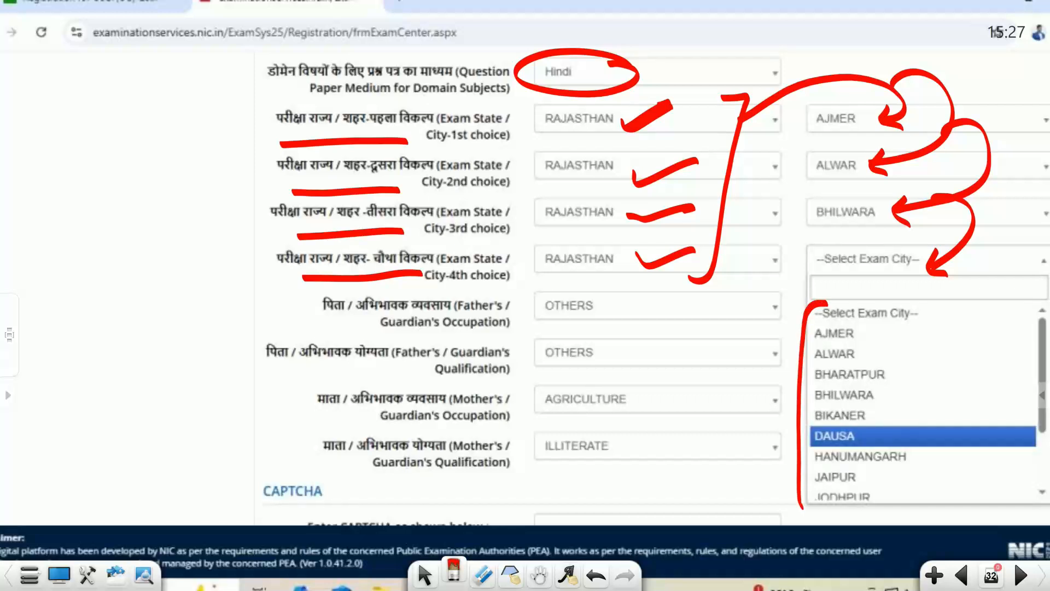
pyautogui.moveTo(868, 432); pyautogui.dragTo(928, 406)
# Underline the occupation and qualification values of the father/guardian and the mother/guardian
pyautogui.moveTo(537, 327); pyautogui.dragTo(637, 319)
pyautogui.moveTo(533, 370); pyautogui.dragTo(629, 368)
pyautogui.moveTo(536, 415); pyautogui.dragTo(665, 417)
pyautogui.moveTo(528, 459); pyautogui.dragTo(668, 463)
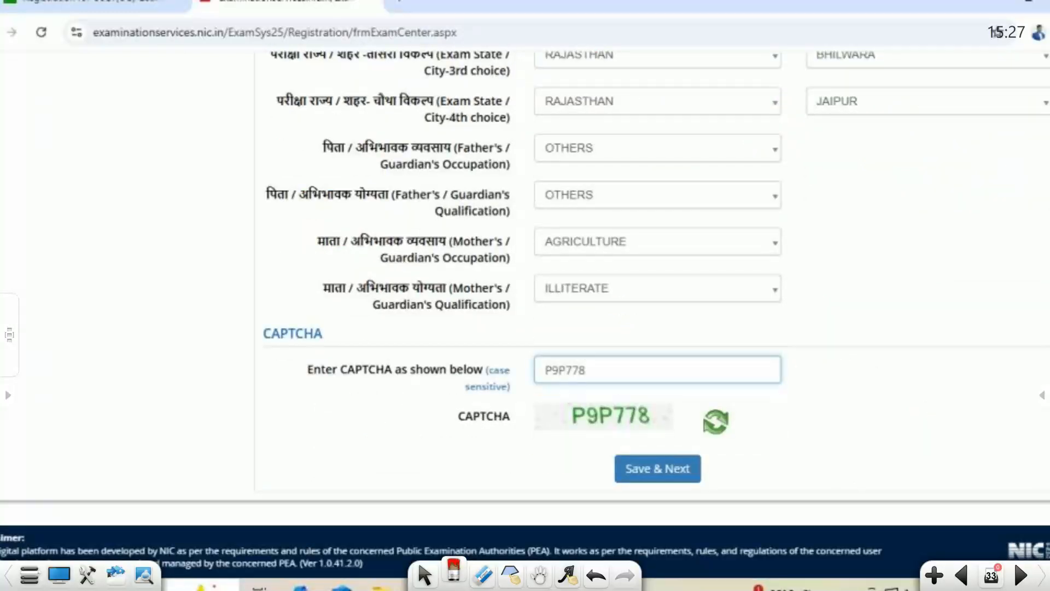
# Circle the CAPTCHA image, the entered CAPTCHA text and the Save & Next button
pyautogui.moveTo(654, 399)
pyautogui.mouseDown()
pyautogui.moveTo(628, 393)
pyautogui.moveTo(664, 402)
pyautogui.moveTo(645, 390)
pyautogui.mouseUp()
pyautogui.moveTo(602, 353)
pyautogui.mouseDown()
pyautogui.moveTo(593, 373)
pyautogui.moveTo(604, 350)
pyautogui.mouseUp()
pyautogui.moveTo(693, 438)
pyautogui.mouseDown()
pyautogui.moveTo(612, 495)
pyautogui.moveTo(679, 442)
pyautogui.mouseUp()
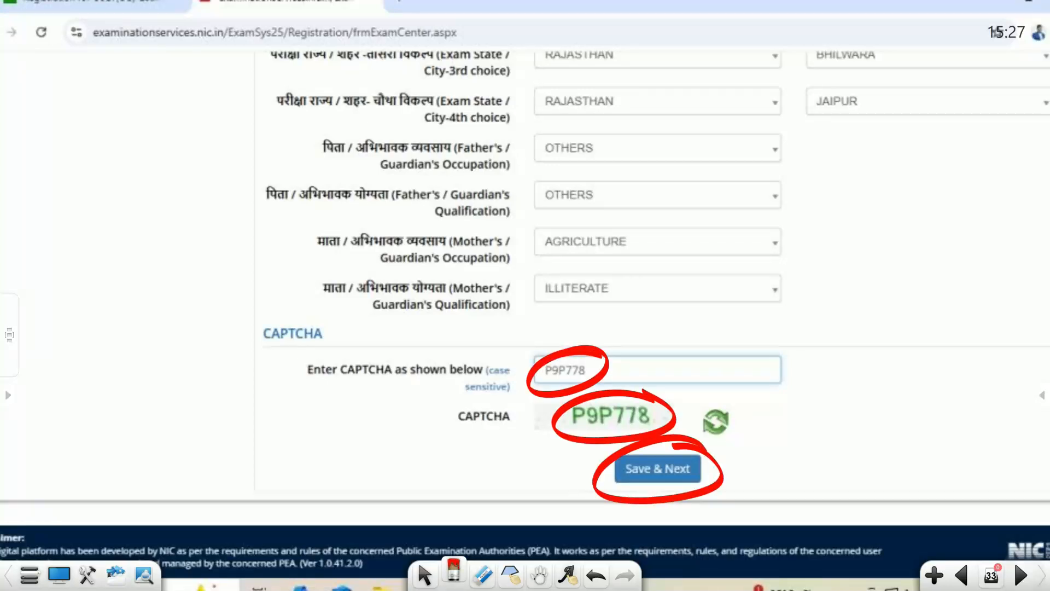
# Mark the intermediate slide, advance to the Class 10th details, and circle Register Qualification Details and 10th in the heading
pyautogui.click(1021, 576)
pyautogui.moveTo(563, 306)
pyautogui.mouseDown()
pyautogui.moveTo(563, 357)
pyautogui.moveTo(550, 304)
pyautogui.mouseUp()
pyautogui.press('Right')
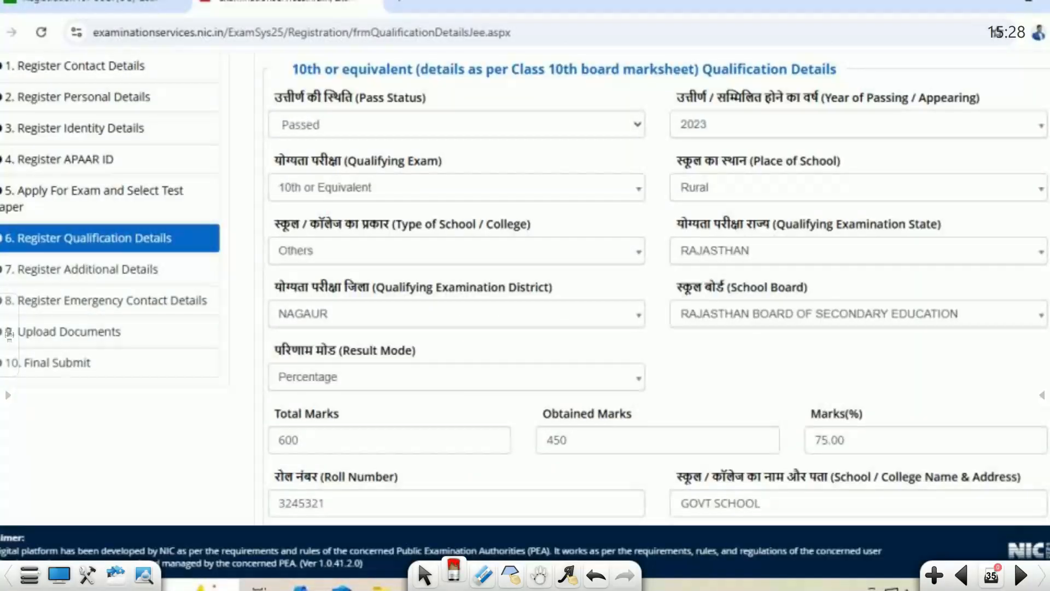
pyautogui.moveTo(20, 251)
pyautogui.mouseDown()
pyautogui.moveTo(160, 255)
pyautogui.moveTo(84, 216)
pyautogui.moveTo(13, 252)
pyautogui.mouseUp()
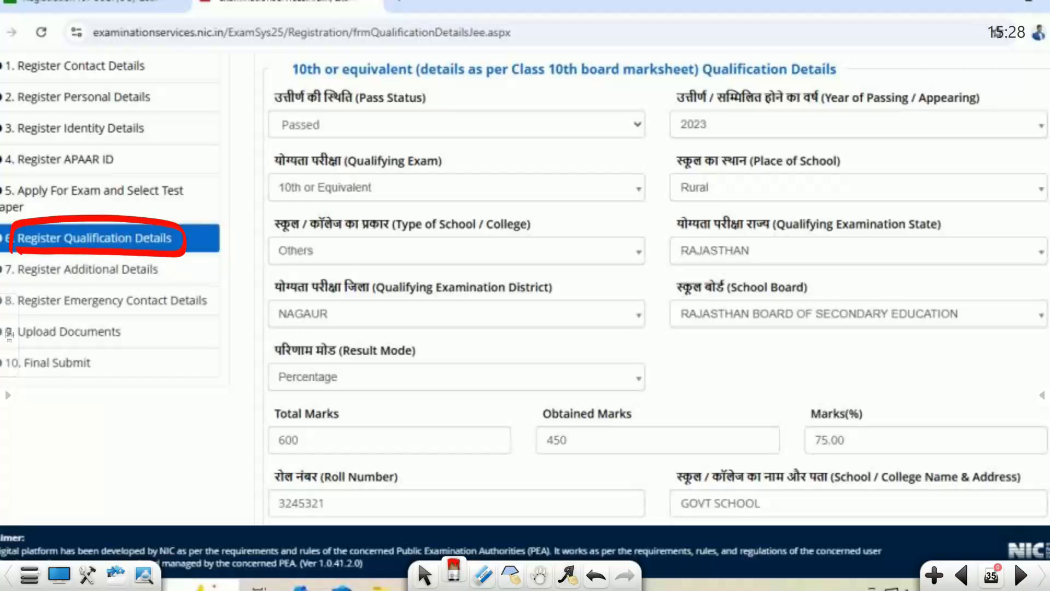
pyautogui.moveTo(328, 46)
pyautogui.mouseDown()
pyautogui.moveTo(281, 82)
pyautogui.moveTo(306, 48)
pyautogui.mouseUp()
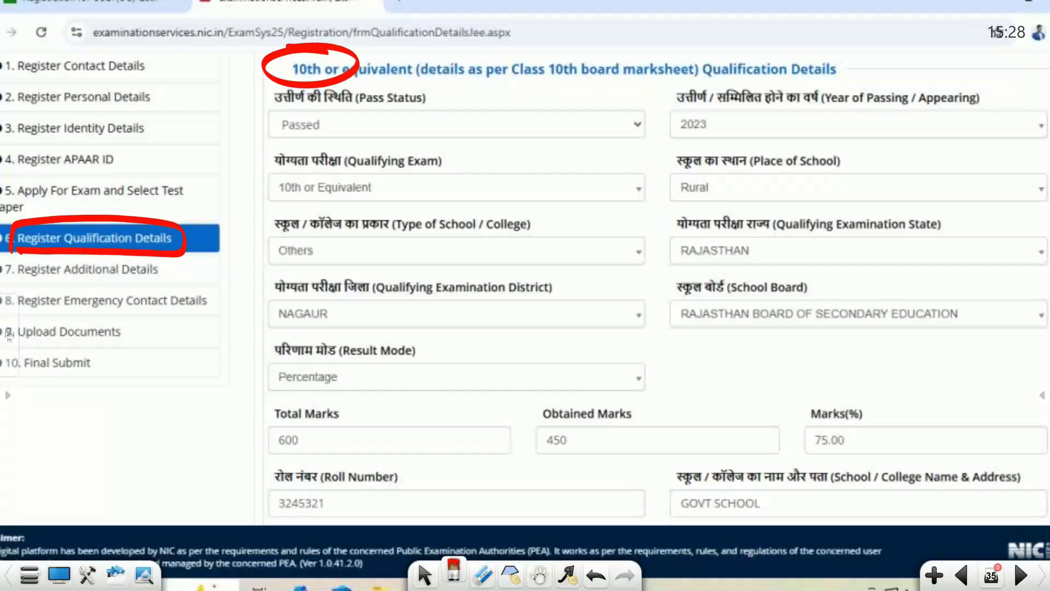
# Tick the Class 10th pass status, passing year, qualifying exam, place of school, school type and examination state, doubling the tick beside Rural
pyautogui.moveTo(462, 127); pyautogui.dragTo(541, 97)
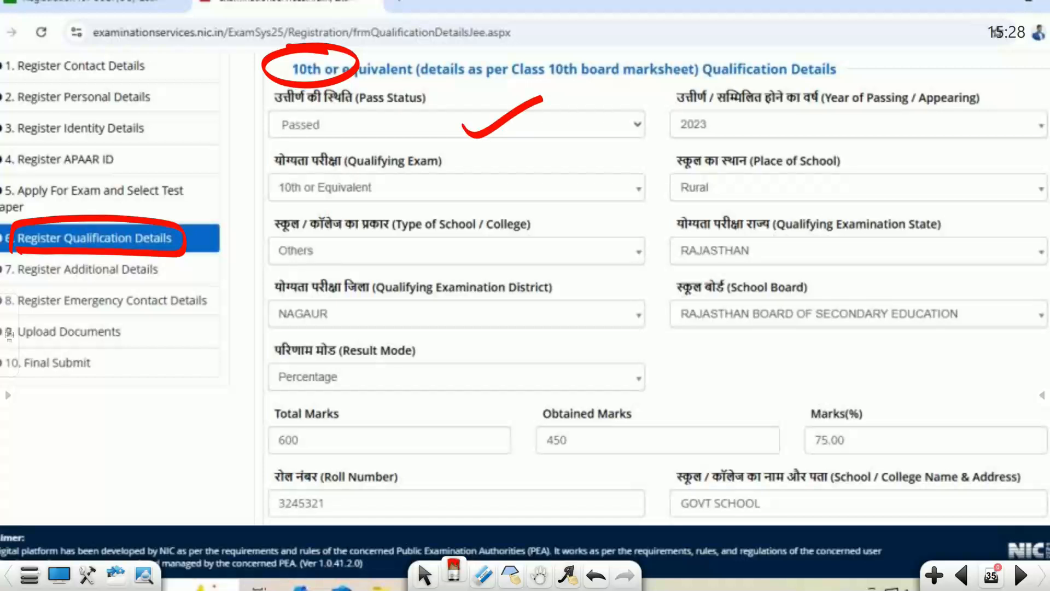
pyautogui.moveTo(734, 127); pyautogui.dragTo(792, 108)
pyautogui.moveTo(425, 187); pyautogui.dragTo(488, 157)
pyautogui.moveTo(744, 186)
pyautogui.mouseDown()
pyautogui.moveTo(749, 198)
pyautogui.moveTo(802, 164)
pyautogui.mouseUp()
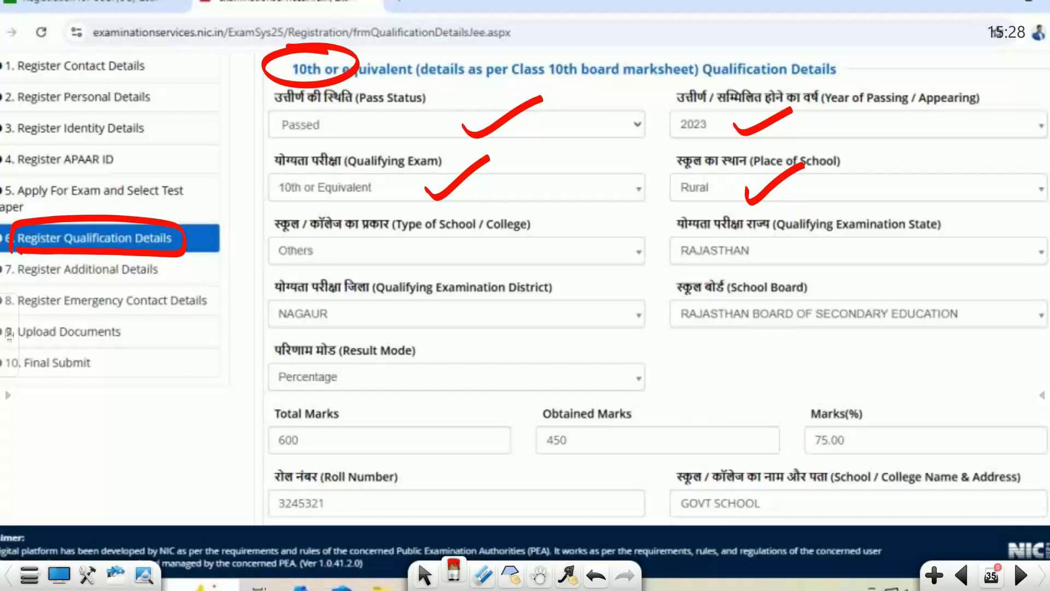
pyautogui.moveTo(741, 191); pyautogui.dragTo(832, 167)
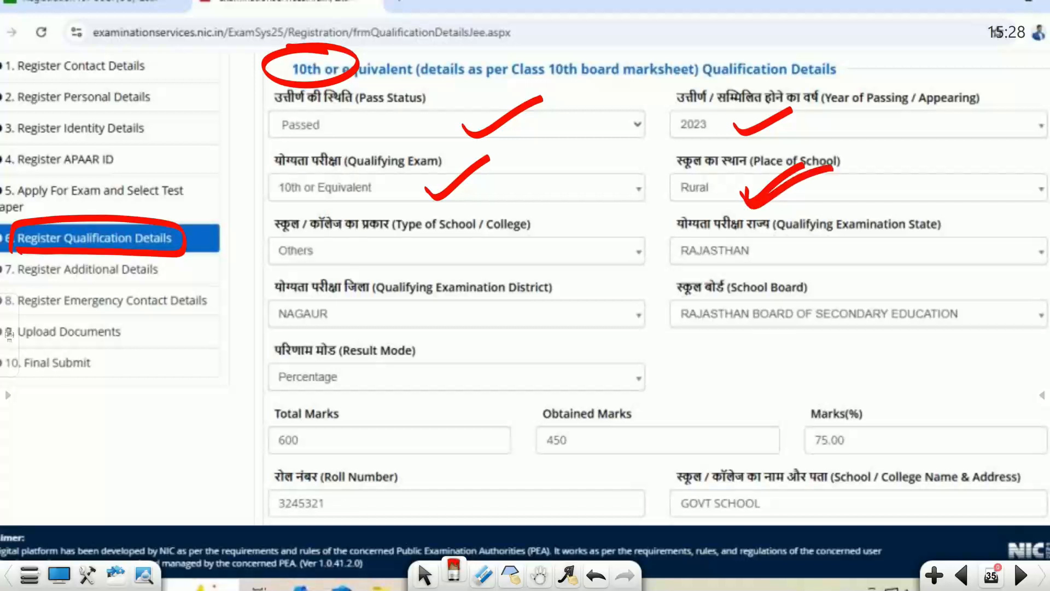
pyautogui.moveTo(426, 252); pyautogui.dragTo(498, 236)
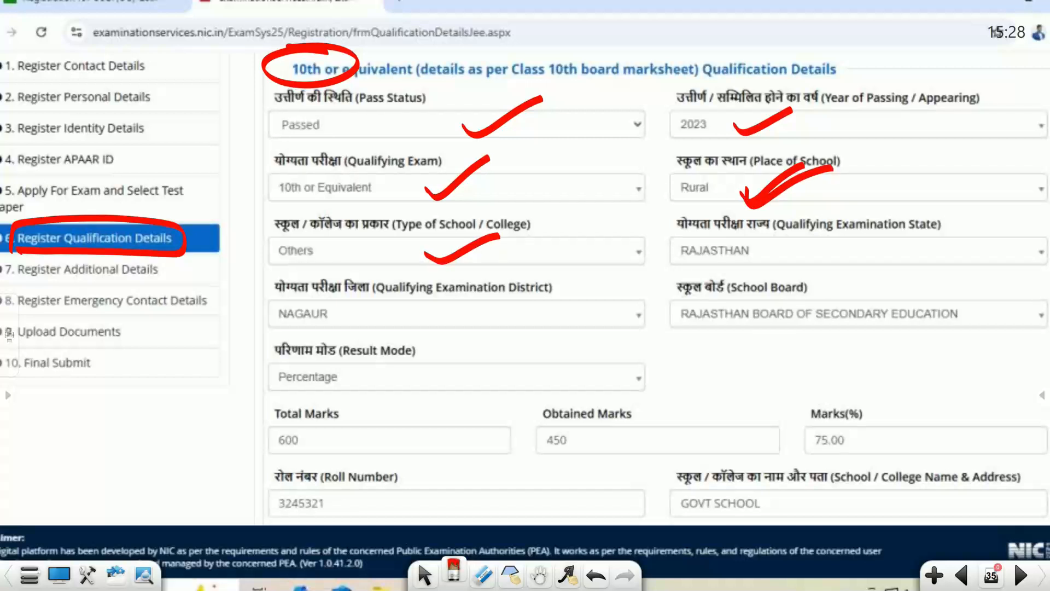
pyautogui.moveTo(776, 251)
pyautogui.mouseDown()
pyautogui.moveTo(783, 263)
pyautogui.moveTo(845, 229)
pyautogui.mouseUp()
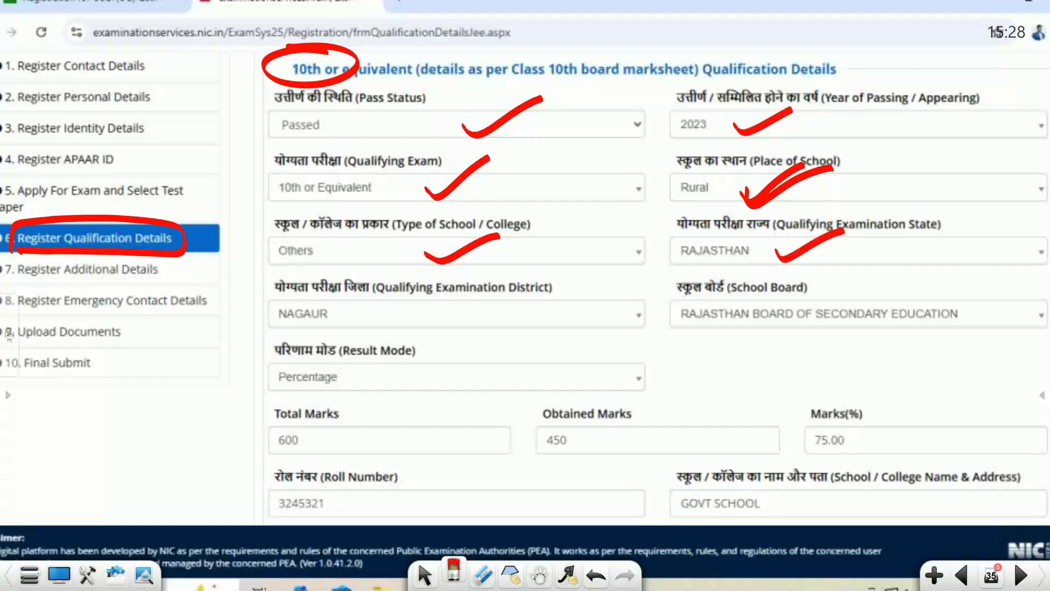
# Circle the school board, tick the NAGAUR district, underline Percentage, and circle the total, obtained and percentage marks
pyautogui.moveTo(764, 331)
pyautogui.mouseDown()
pyautogui.moveTo(810, 332)
pyautogui.moveTo(829, 289)
pyautogui.moveTo(813, 350)
pyautogui.mouseUp()
pyautogui.moveTo(360, 313)
pyautogui.mouseDown()
pyautogui.moveTo(375, 331)
pyautogui.moveTo(440, 301)
pyautogui.mouseUp()
pyautogui.moveTo(266, 398); pyautogui.dragTo(395, 396)
pyautogui.moveTo(309, 423)
pyautogui.mouseDown()
pyautogui.moveTo(271, 424)
pyautogui.moveTo(328, 438)
pyautogui.moveTo(317, 418)
pyautogui.mouseUp()
pyautogui.moveTo(588, 416)
pyautogui.mouseDown()
pyautogui.moveTo(593, 459)
pyautogui.moveTo(589, 422)
pyautogui.mouseUp()
pyautogui.moveTo(859, 409)
pyautogui.mouseDown()
pyautogui.moveTo(800, 420)
pyautogui.moveTo(848, 463)
pyautogui.moveTo(820, 414)
pyautogui.mouseUp()
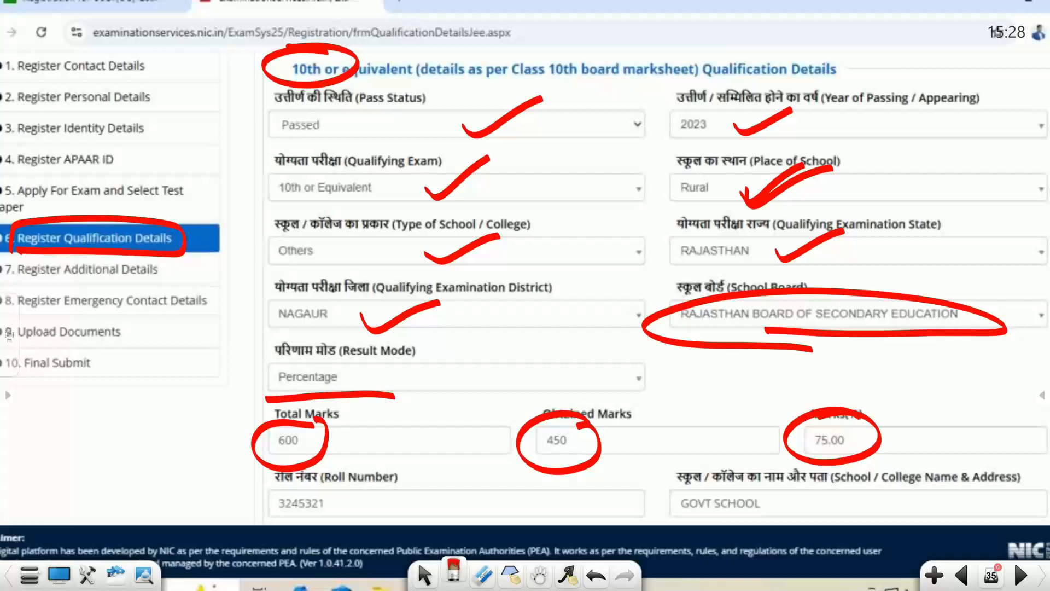
# Circle the Result Mode field and write an underlined A+ with a bold tick beside it
pyautogui.moveTo(314, 335)
pyautogui.mouseDown()
pyautogui.moveTo(284, 335)
pyautogui.moveTo(424, 391)
pyautogui.moveTo(281, 331)
pyautogui.mouseUp()
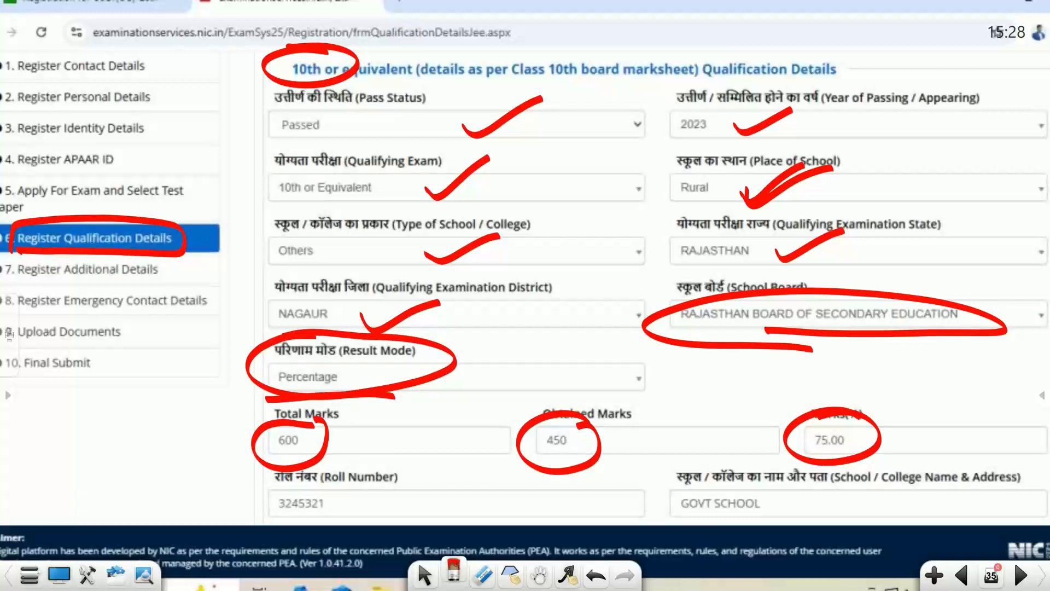
pyautogui.moveTo(498, 355)
pyautogui.mouseDown()
pyautogui.moveTo(513, 322)
pyautogui.moveTo(520, 351)
pyautogui.mouseUp()
pyautogui.moveTo(501, 343); pyautogui.dragTo(553, 331)
pyautogui.moveTo(546, 315); pyautogui.dragTo(545, 347)
pyautogui.moveTo(497, 365); pyautogui.dragTo(566, 353)
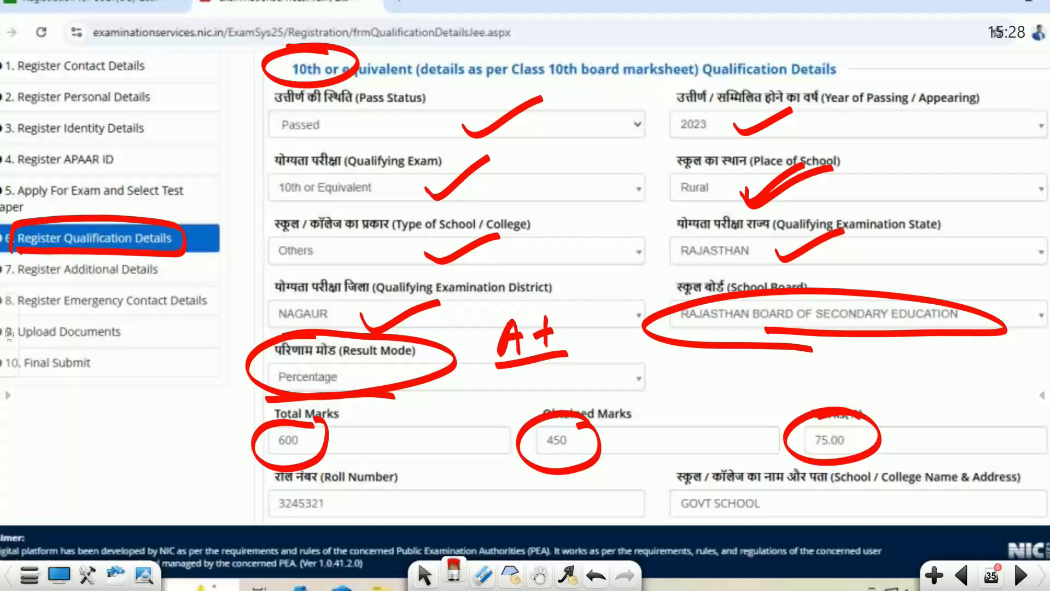
pyautogui.moveTo(575, 343); pyautogui.dragTo(619, 312)
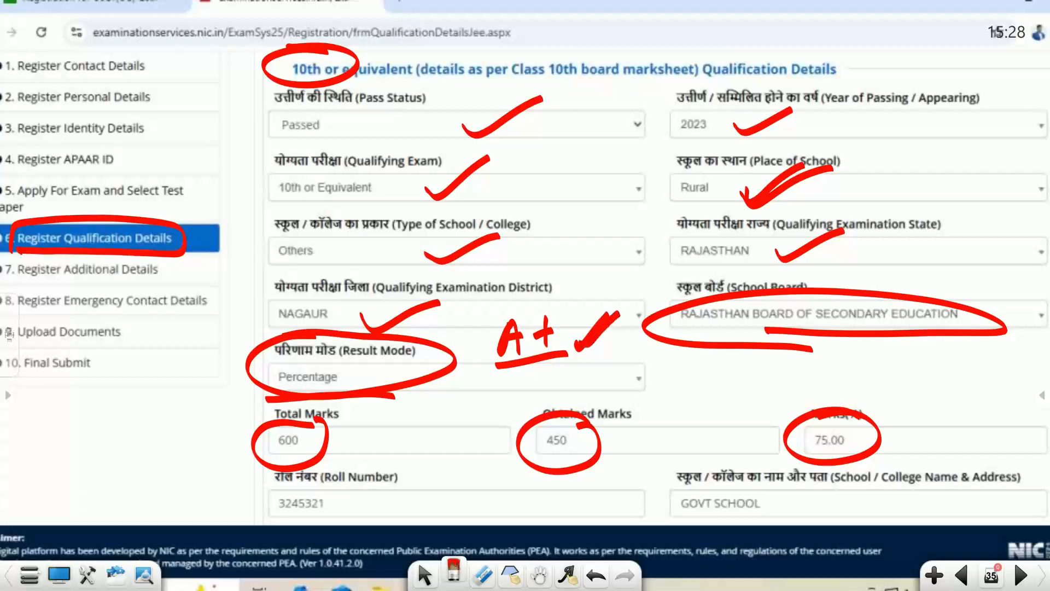
# Circle the roll number and GOVT SCHOOL, tick the school name and address label, and advance to the Class 12th details slide
pyautogui.moveTo(358, 482)
pyautogui.mouseDown()
pyautogui.moveTo(295, 482)
pyautogui.moveTo(368, 495)
pyautogui.moveTo(331, 477)
pyautogui.mouseUp()
pyautogui.moveTo(727, 472)
pyautogui.mouseDown()
pyautogui.moveTo(662, 506)
pyautogui.moveTo(791, 523)
pyautogui.moveTo(717, 471)
pyautogui.mouseUp()
pyautogui.moveTo(896, 464); pyautogui.dragTo(962, 438)
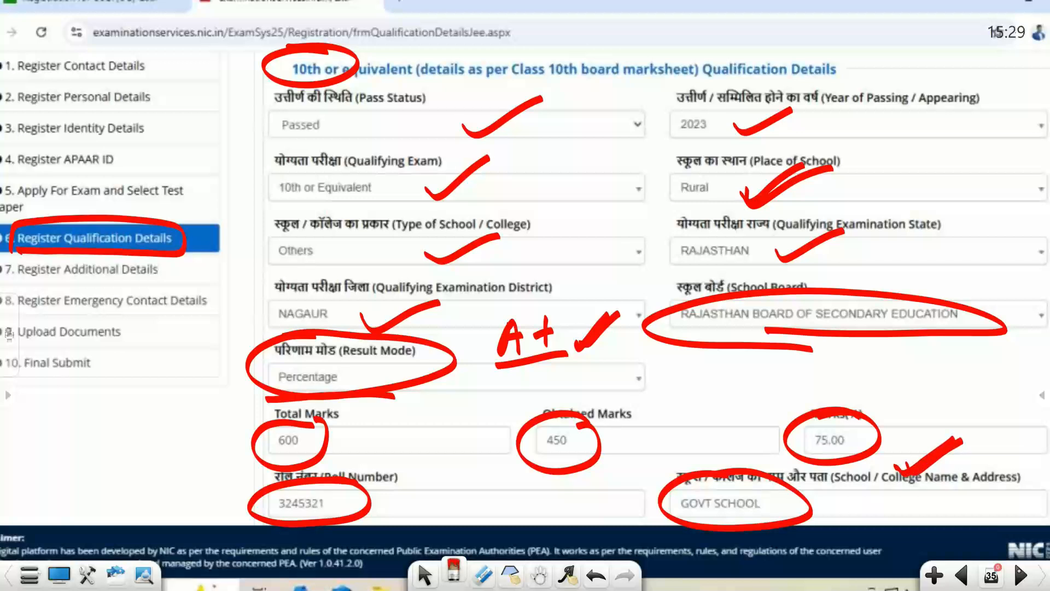
pyautogui.press('pagedown')
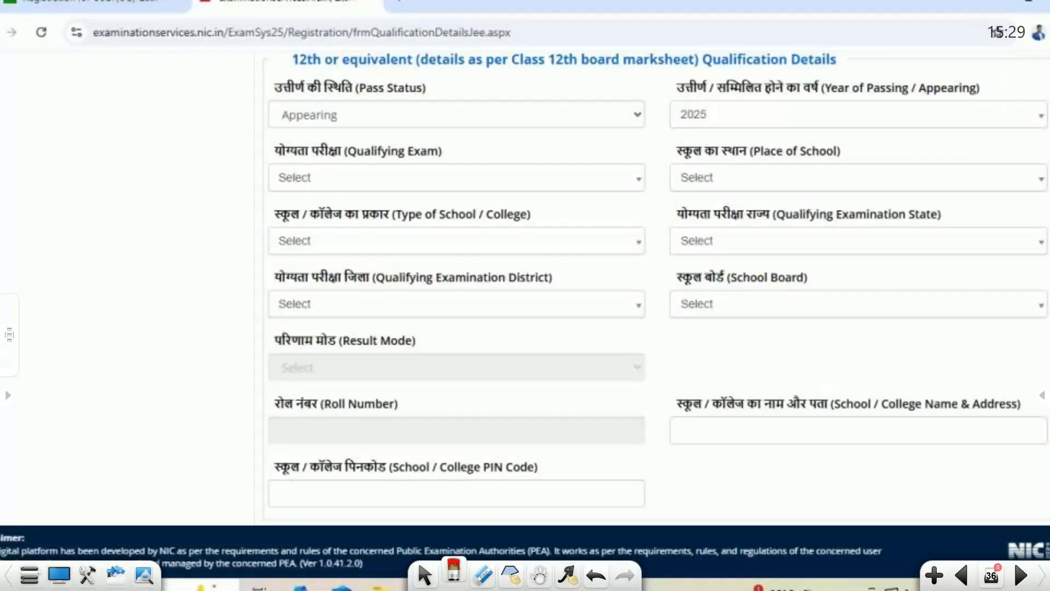
# Return to the Class 10th slide, mark the GOVT SCHOOL entry again, and go back to the Class 12th details slide
pyautogui.press('pageup')
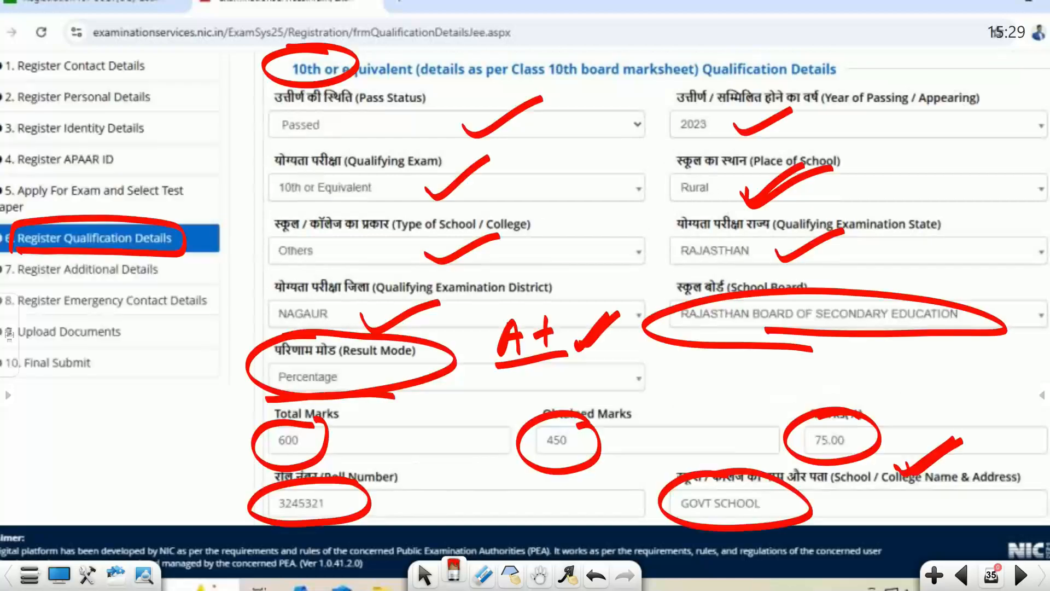
pyautogui.moveTo(663, 512)
pyautogui.mouseDown()
pyautogui.moveTo(681, 524)
pyautogui.moveTo(745, 477)
pyautogui.moveTo(814, 529)
pyautogui.moveTo(742, 478)
pyautogui.mouseUp()
pyautogui.press('pagedown')
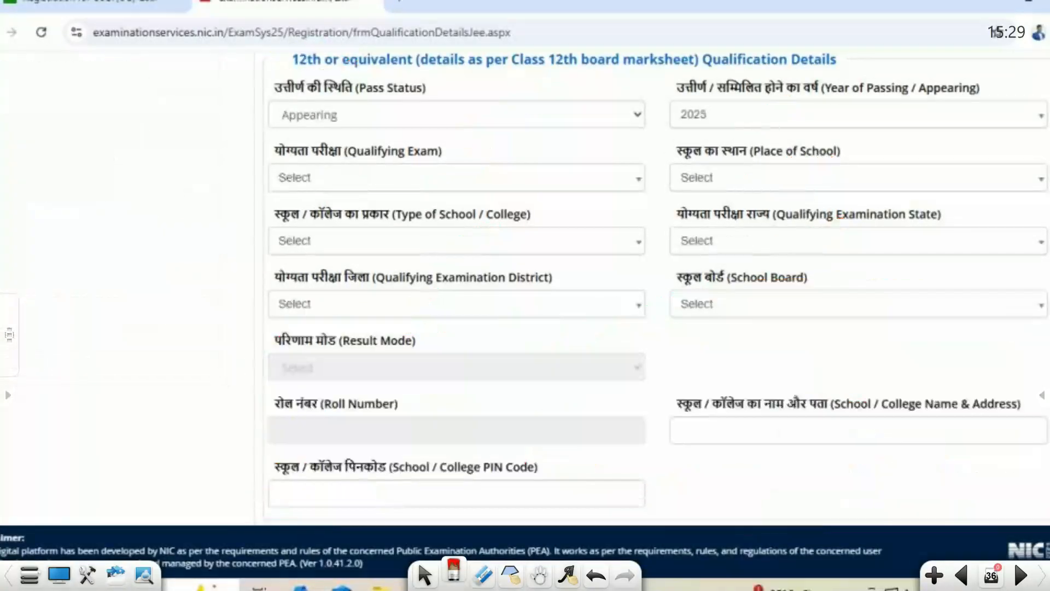
# Circle the 12th or equivalent heading and Appearing, write an underlined "passed" beside it, and underline the year 2025
pyautogui.moveTo(361, 55)
pyautogui.mouseDown()
pyautogui.moveTo(304, 38)
pyautogui.moveTo(344, 44)
pyautogui.mouseUp()
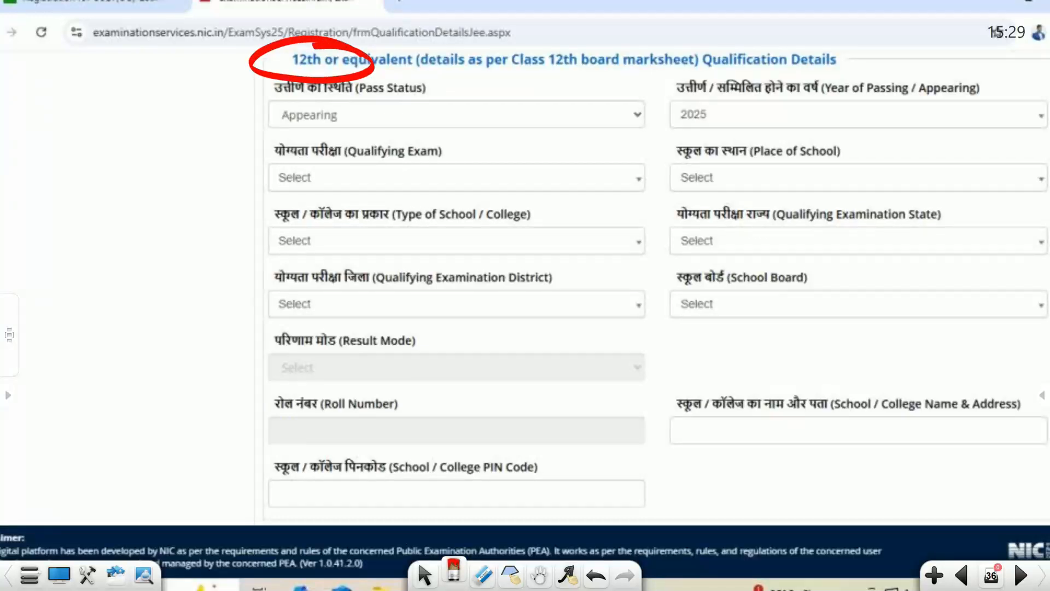
pyautogui.moveTo(422, 132)
pyautogui.mouseDown()
pyautogui.moveTo(441, 108)
pyautogui.moveTo(529, 125)
pyautogui.moveTo(588, 104)
pyautogui.moveTo(593, 126)
pyautogui.mouseUp()
pyautogui.moveTo(605, 137); pyautogui.dragTo(433, 136)
pyautogui.moveTo(383, 104)
pyautogui.mouseDown()
pyautogui.moveTo(361, 136)
pyautogui.moveTo(336, 99)
pyautogui.mouseUp()
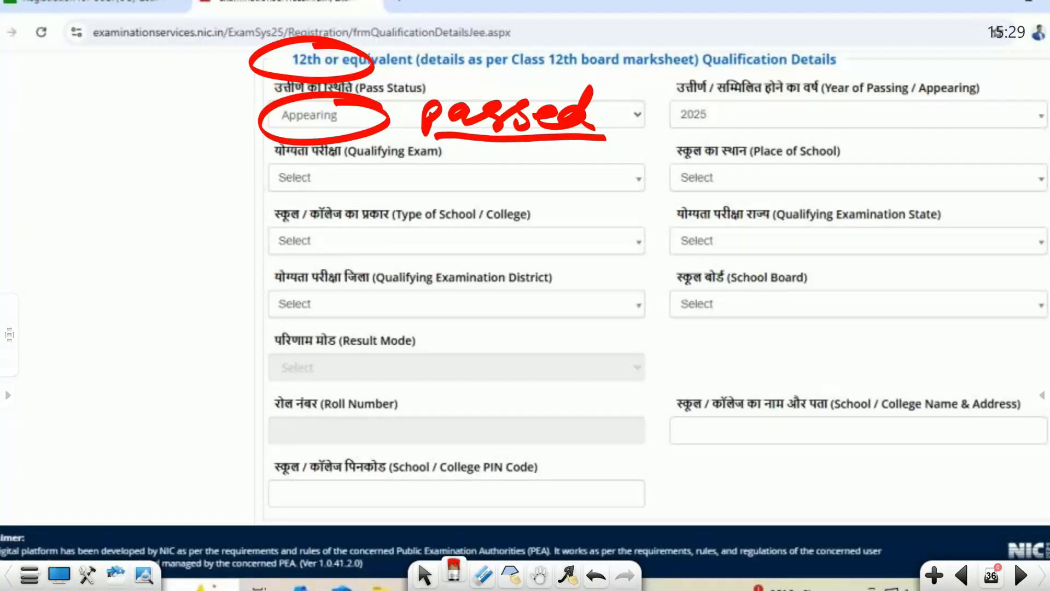
pyautogui.moveTo(662, 129)
pyautogui.mouseDown()
pyautogui.moveTo(760, 133)
pyautogui.moveTo(643, 129)
pyautogui.mouseUp()
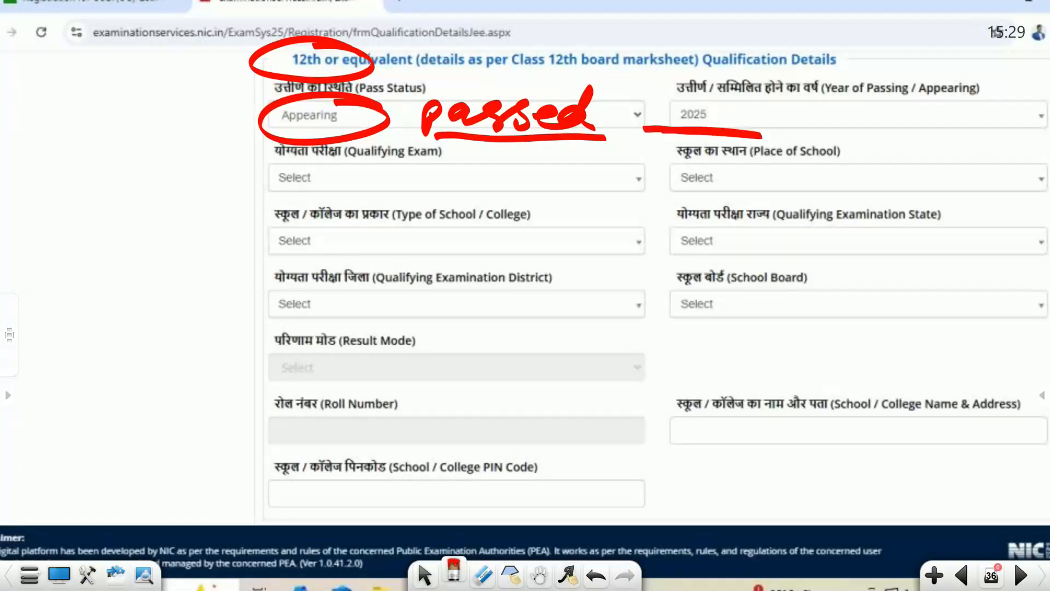
# Underline and tick the Class 12th Qualifying Exam, and tick the place of school, type of school and examination state fields
pyautogui.moveTo(260, 190)
pyautogui.mouseDown()
pyautogui.moveTo(370, 190)
pyautogui.moveTo(245, 203)
pyautogui.mouseUp()
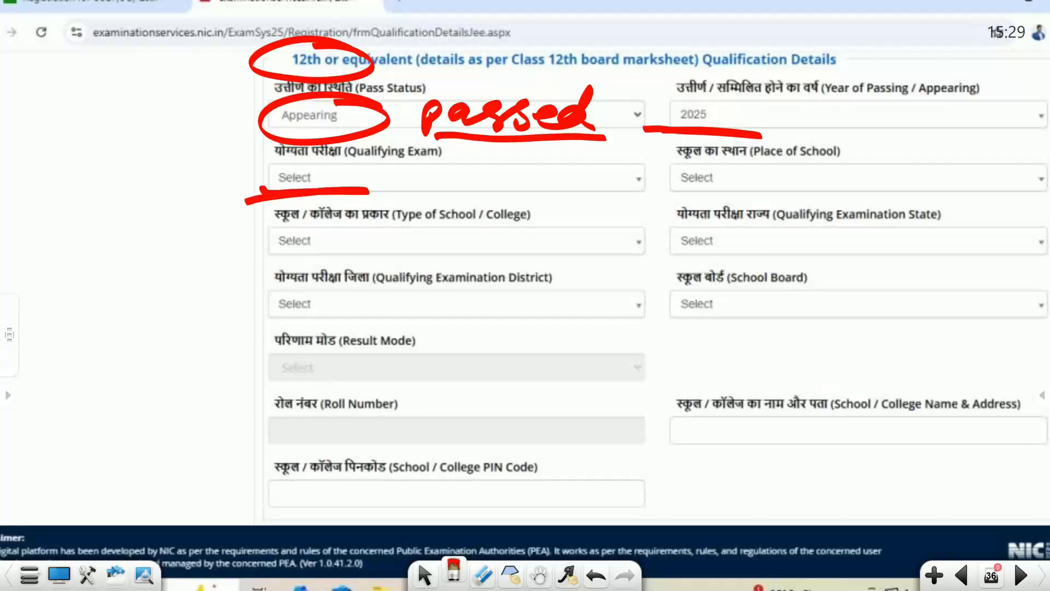
pyautogui.moveTo(395, 178); pyautogui.dragTo(433, 160)
pyautogui.moveTo(740, 179); pyautogui.dragTo(789, 169)
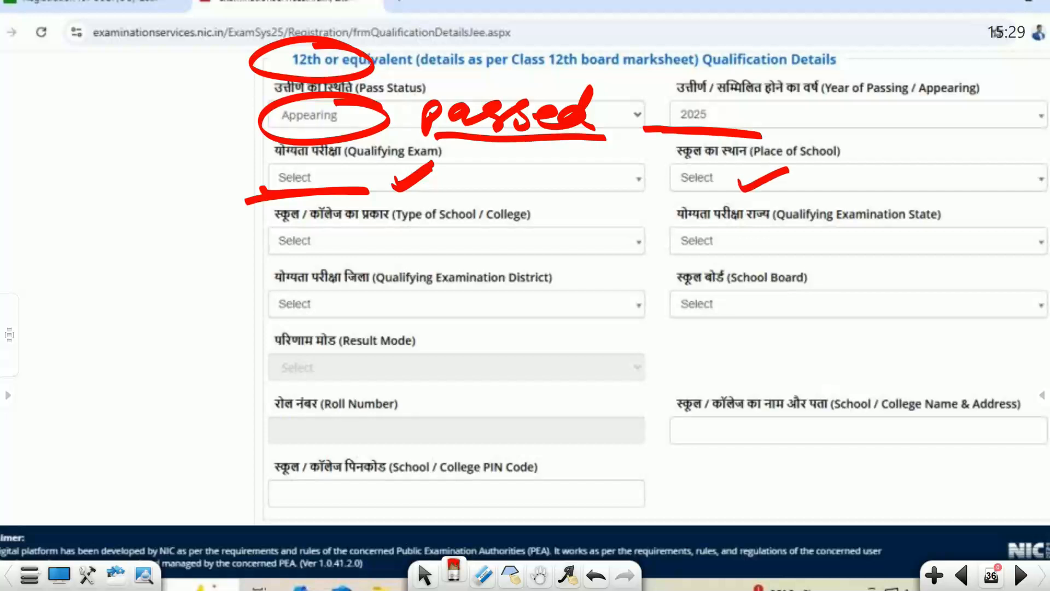
pyautogui.moveTo(424, 245); pyautogui.dragTo(479, 235)
pyautogui.moveTo(752, 245); pyautogui.dragTo(808, 237)
# Tick the Class 12th school board, district, result mode, roll number, school name and address, and PIN code fields
pyautogui.moveTo(731, 313); pyautogui.dragTo(777, 288)
pyautogui.moveTo(465, 305)
pyautogui.mouseDown()
pyautogui.moveTo(471, 315)
pyautogui.moveTo(513, 291)
pyautogui.mouseUp()
pyautogui.moveTo(455, 364); pyautogui.dragTo(501, 349)
pyautogui.moveTo(461, 429)
pyautogui.mouseDown()
pyautogui.moveTo(472, 441)
pyautogui.moveTo(521, 407)
pyautogui.mouseUp()
pyautogui.moveTo(760, 430)
pyautogui.mouseDown()
pyautogui.moveTo(764, 444)
pyautogui.moveTo(814, 409)
pyautogui.mouseUp()
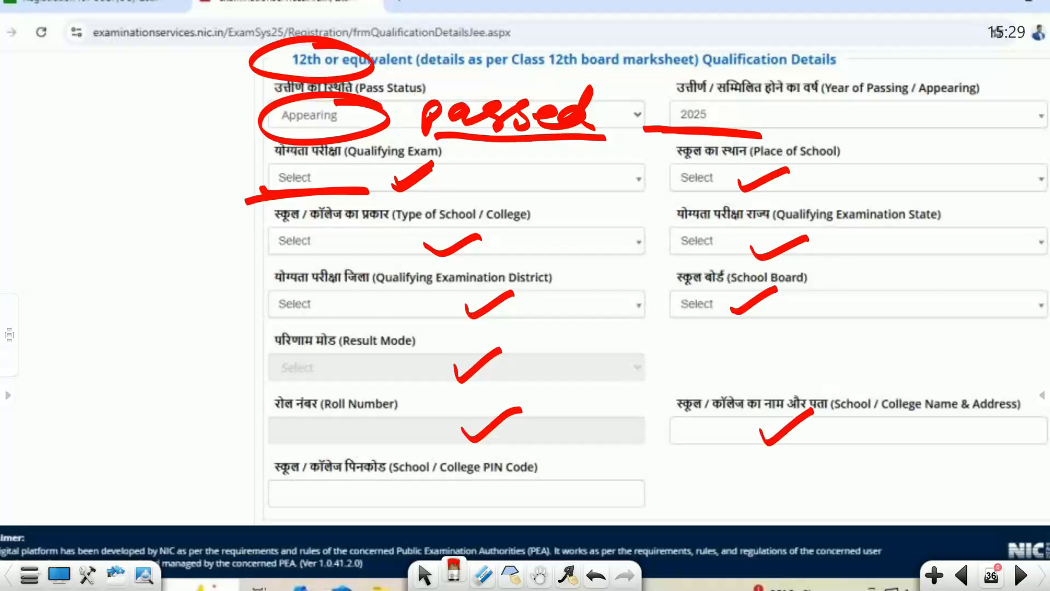
pyautogui.moveTo(585, 498); pyautogui.dragTo(648, 475)
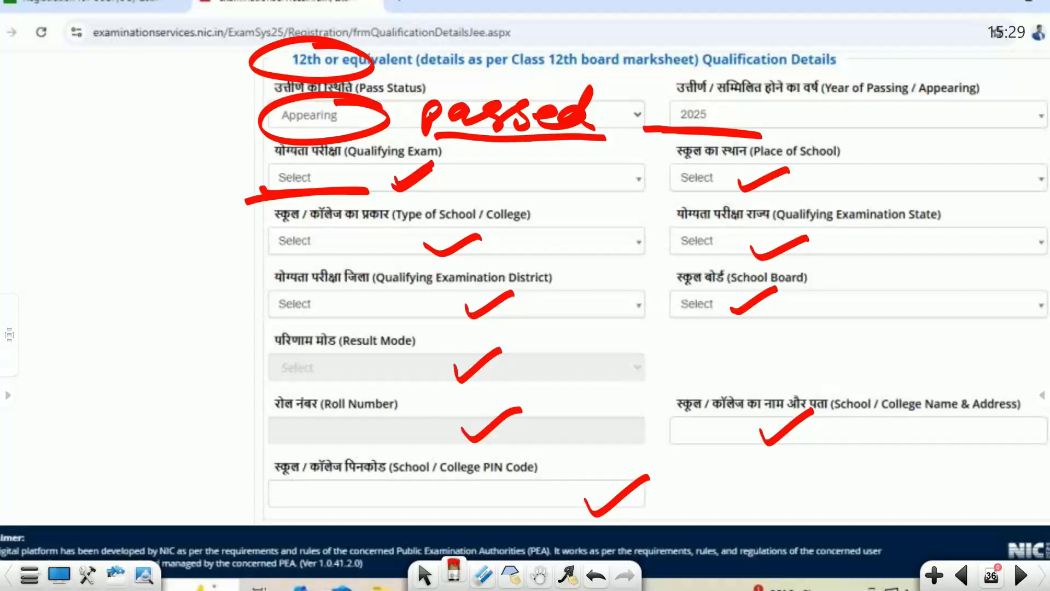
# Circle the CAPTCHA and Save & Next on the following slide, then circle the Yes and No choices on the Confirm slide
pyautogui.click(1020, 575)
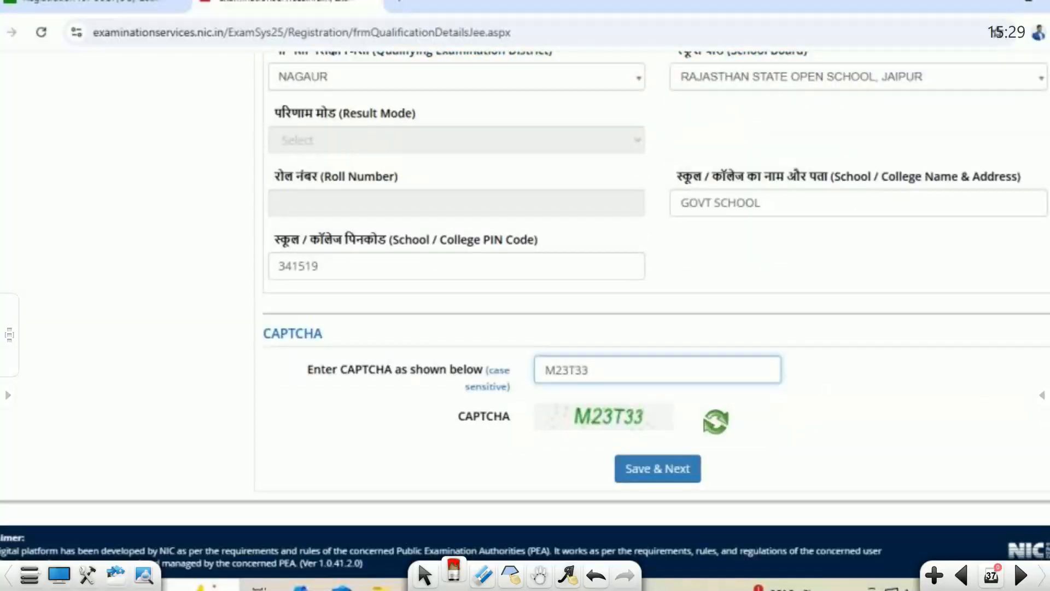
pyautogui.moveTo(593, 350)
pyautogui.mouseDown()
pyautogui.moveTo(553, 424)
pyautogui.moveTo(583, 345)
pyautogui.mouseUp()
pyautogui.moveTo(721, 451); pyautogui.dragTo(712, 495)
pyautogui.click(1020, 575)
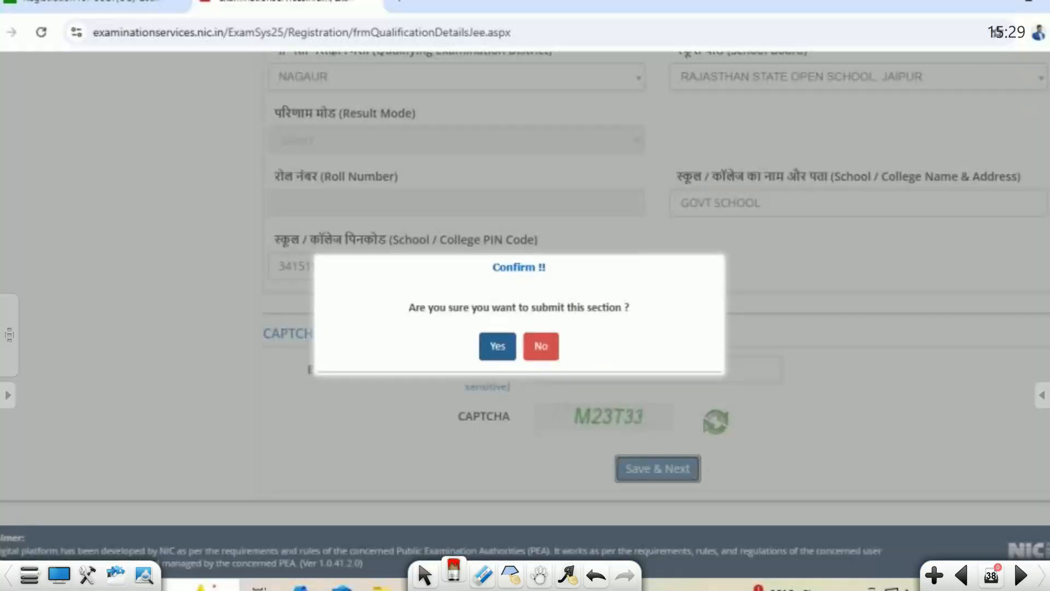
pyautogui.moveTo(535, 316)
pyautogui.mouseDown()
pyautogui.moveTo(574, 331)
pyautogui.moveTo(511, 317)
pyautogui.mouseUp()
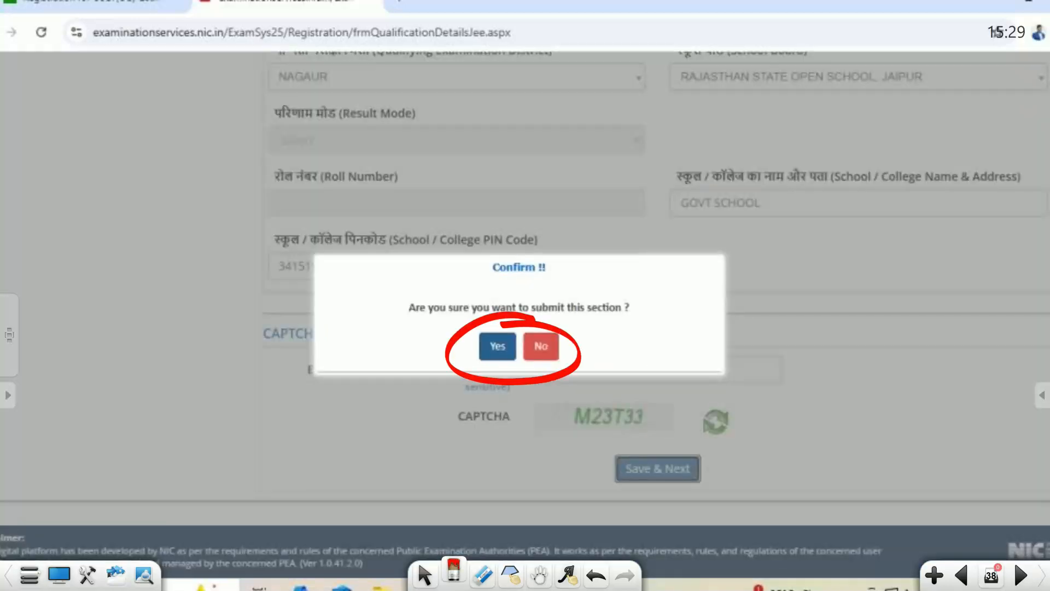
# Advance to the Additional Details slide, circle its heading, and underline the Hindi question about twins applying for CUET
pyautogui.press('pagedown')
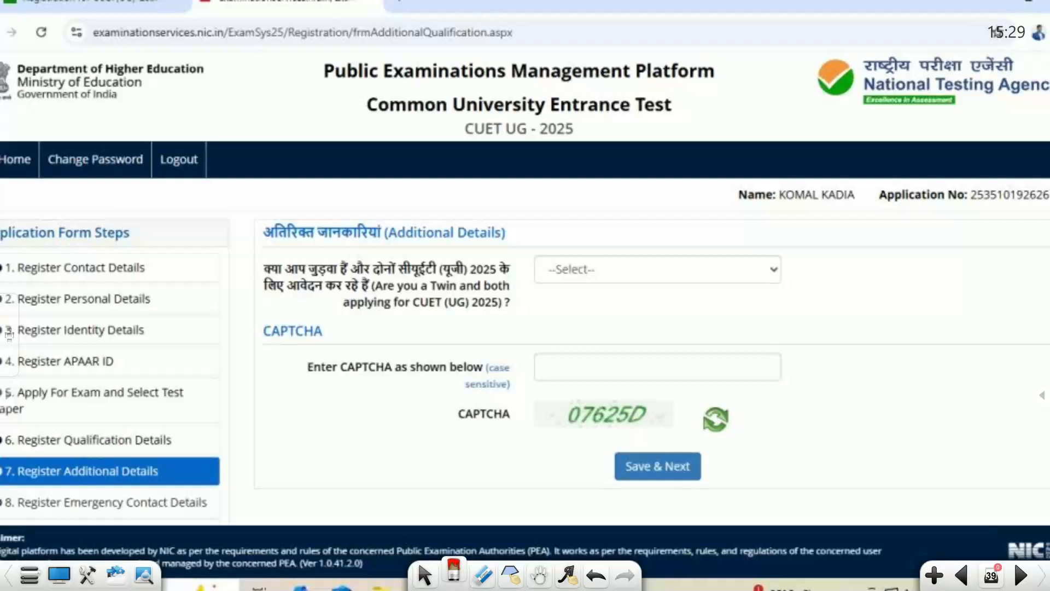
pyautogui.moveTo(345, 250)
pyautogui.mouseDown()
pyautogui.moveTo(468, 202)
pyautogui.moveTo(358, 216)
pyautogui.mouseUp()
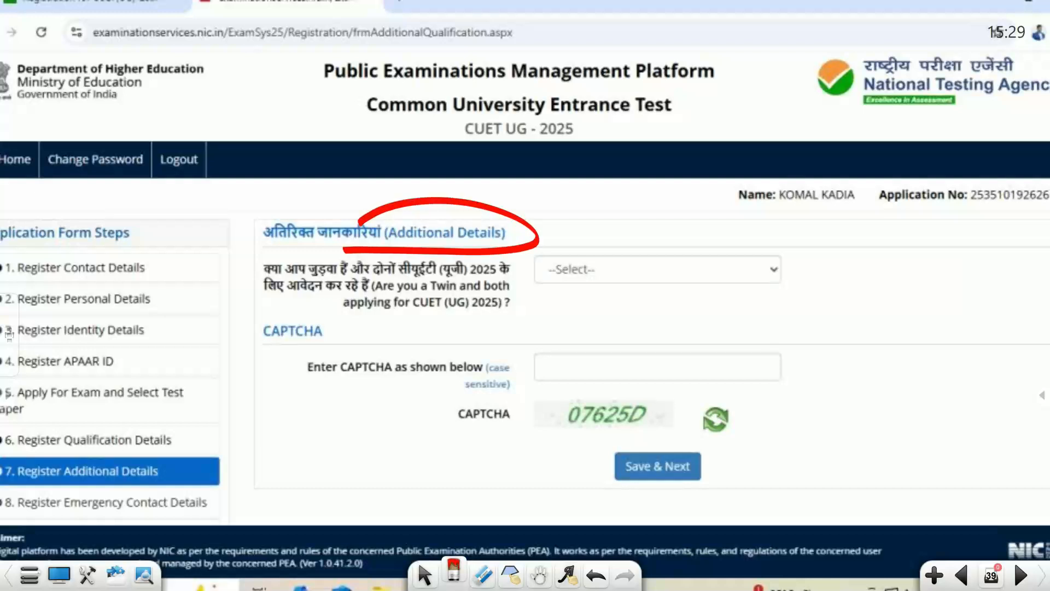
pyautogui.moveTo(244, 276); pyautogui.dragTo(453, 280)
pyautogui.moveTo(246, 297); pyautogui.dragTo(353, 299)
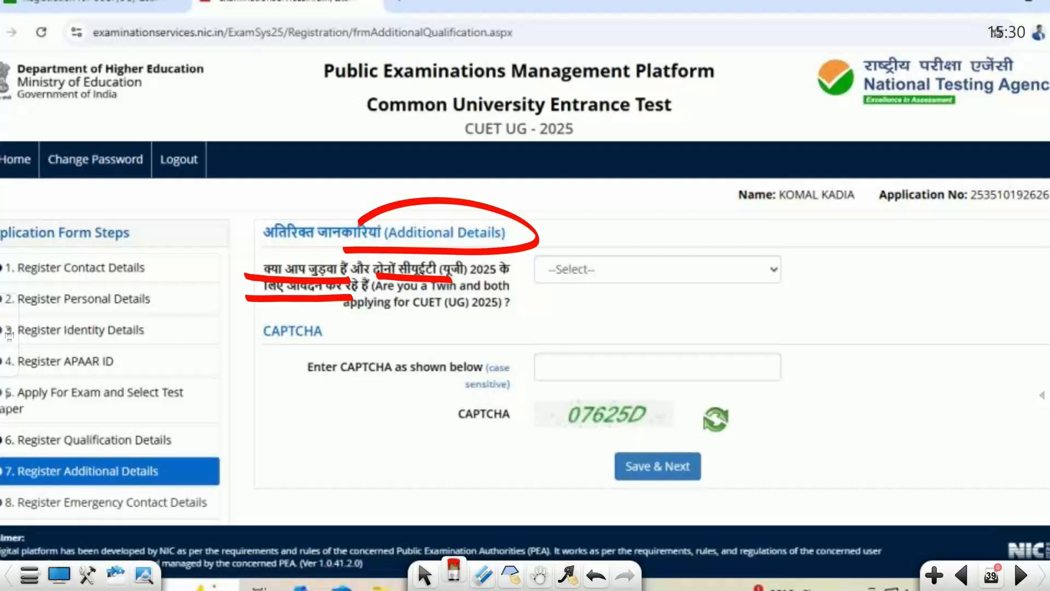
# Circle the twin question's Select dropdown and the CAPTCHA on the Additional Details slide, and mark Yes on the Confirm slide
pyautogui.click(657, 466)
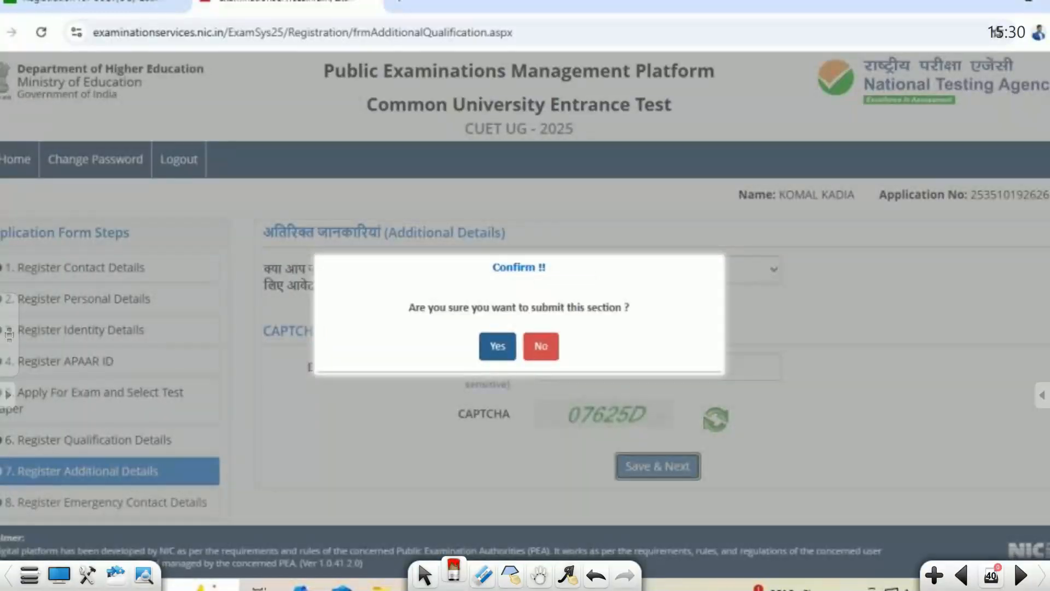
pyautogui.press('pageup')
pyautogui.moveTo(629, 315)
pyautogui.mouseDown()
pyautogui.moveTo(524, 262)
pyautogui.moveTo(610, 331)
pyautogui.mouseUp()
pyautogui.moveTo(676, 415)
pyautogui.mouseDown()
pyautogui.moveTo(563, 444)
pyautogui.moveTo(681, 405)
pyautogui.moveTo(664, 429)
pyautogui.mouseUp()
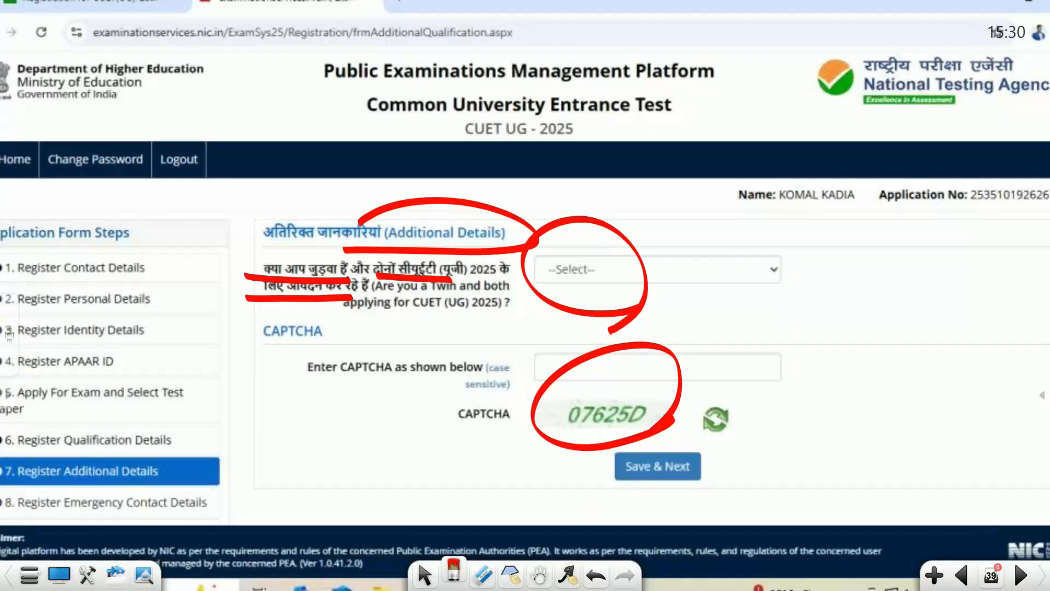
pyautogui.moveTo(815, 295)
pyautogui.mouseDown()
pyautogui.moveTo(835, 237)
pyautogui.moveTo(853, 268)
pyautogui.moveTo(899, 294)
pyautogui.mouseUp()
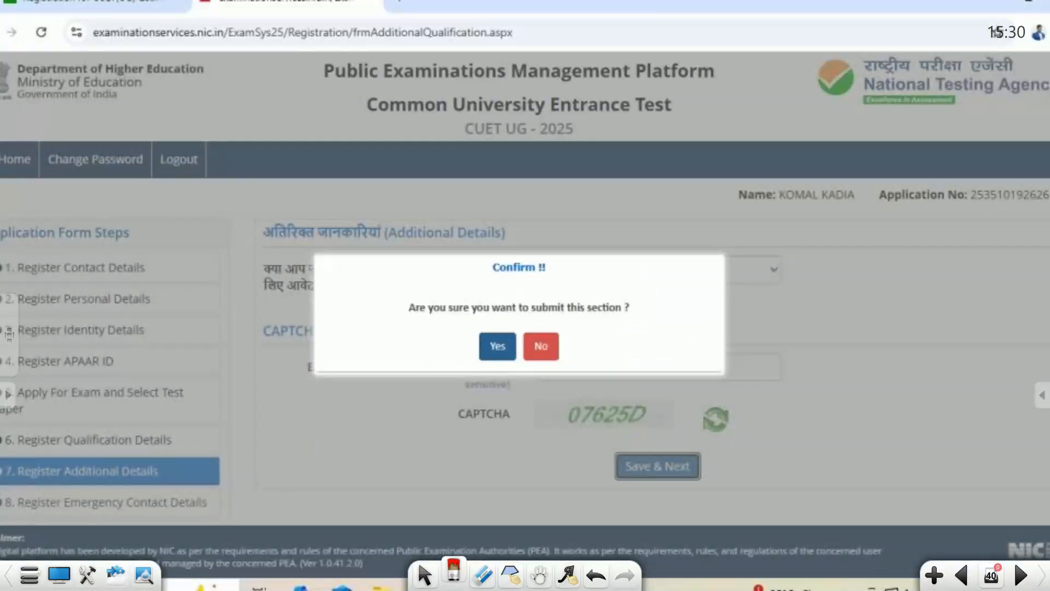
pyautogui.moveTo(475, 344); pyautogui.dragTo(559, 276)
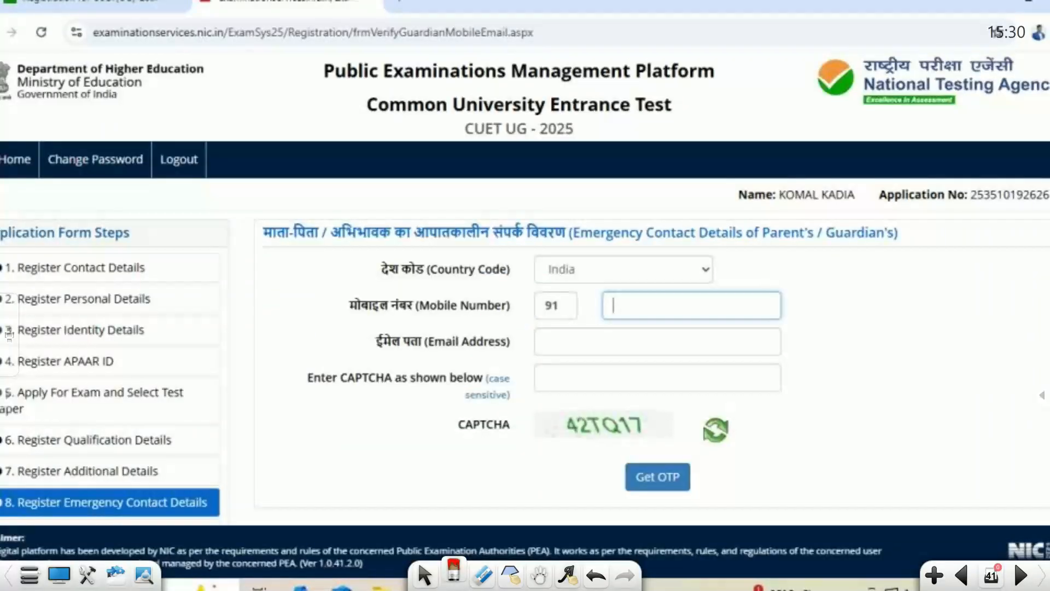
# Circle the Emergency Contact Details of Parent's / Guardian's heading and underline the country, mobile number and email address fields
pyautogui.moveTo(255, 225)
pyautogui.mouseDown()
pyautogui.moveTo(291, 246)
pyautogui.moveTo(905, 258)
pyautogui.moveTo(730, 212)
pyautogui.moveTo(340, 204)
pyautogui.moveTo(254, 230)
pyautogui.mouseUp()
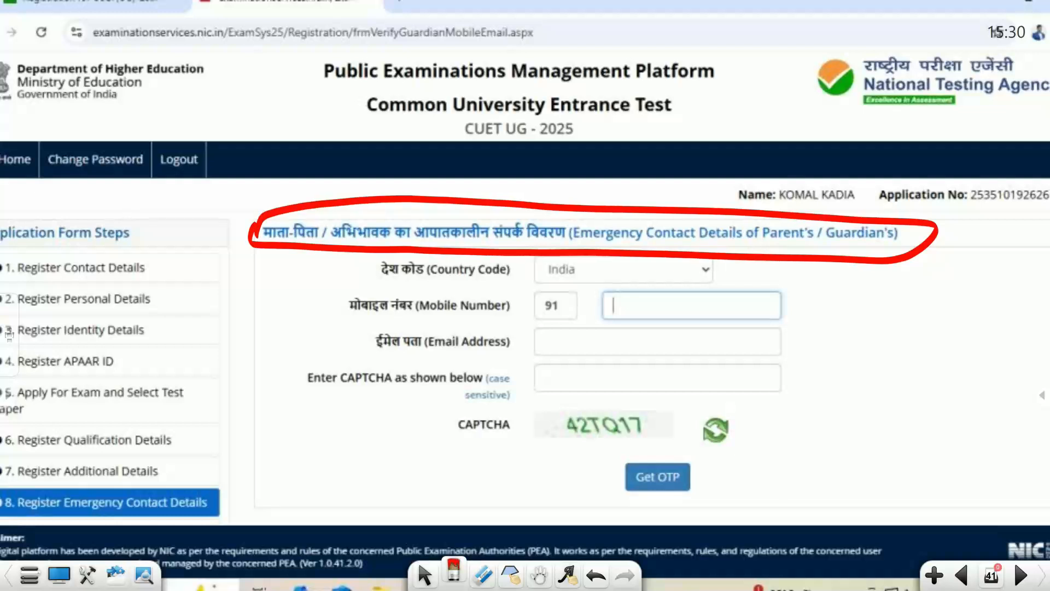
pyautogui.moveTo(538, 285); pyautogui.dragTo(705, 273)
pyautogui.moveTo(609, 317); pyautogui.dragTo(778, 321)
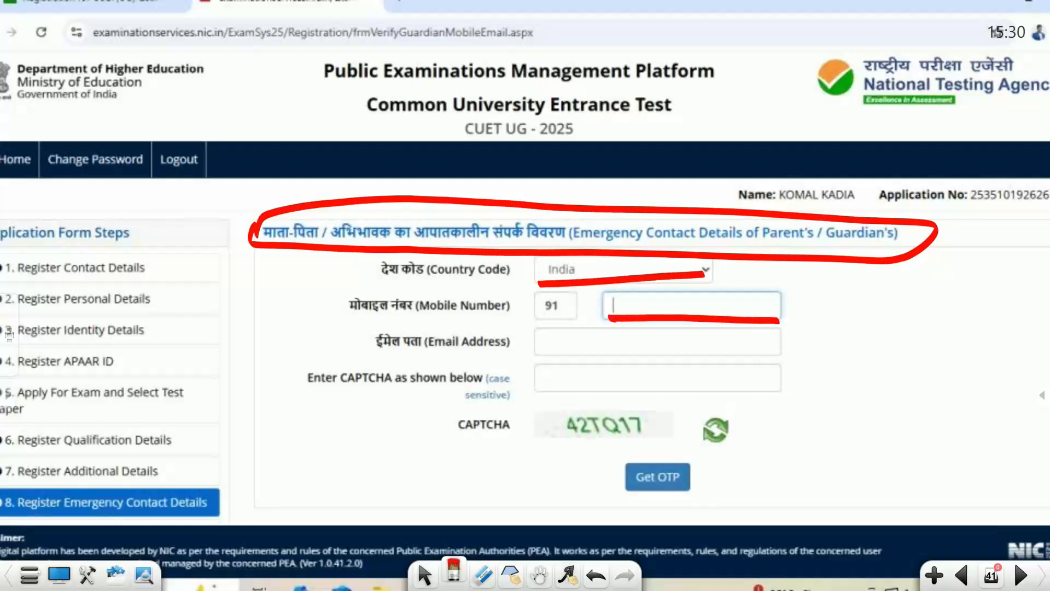
pyautogui.moveTo(537, 351); pyautogui.dragTo(762, 355)
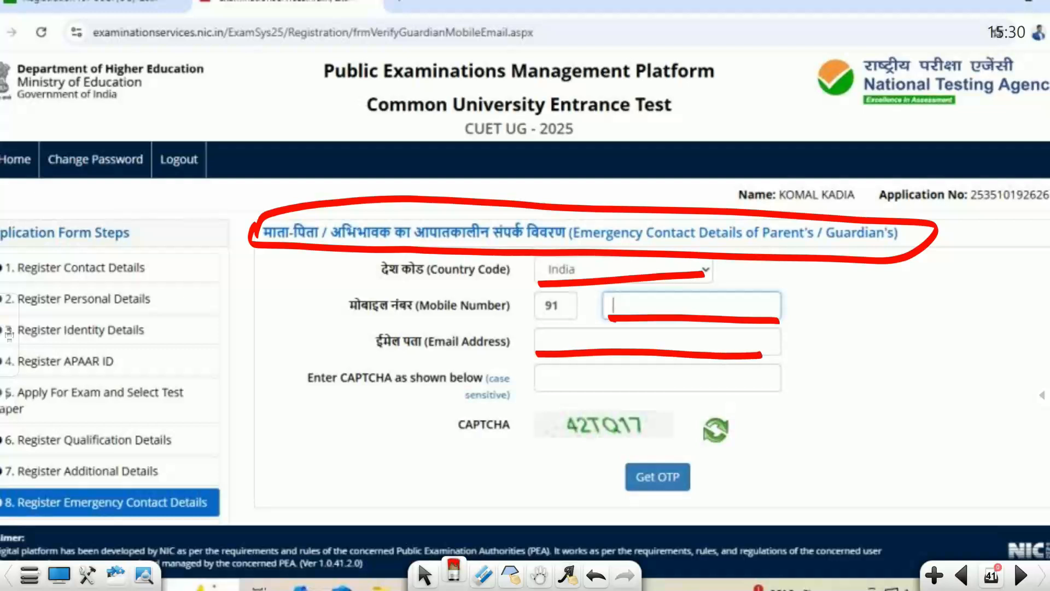
# Draw a double line above the candidate's name, tick the mobile and email fields, circle the CAPTCHA, and tick Get OTP
pyautogui.moveTo(730, 162)
pyautogui.mouseDown()
pyautogui.moveTo(815, 157)
pyautogui.moveTo(822, 170)
pyautogui.mouseUp()
pyautogui.moveTo(772, 341)
pyautogui.mouseDown()
pyautogui.moveTo(779, 350)
pyautogui.moveTo(822, 310)
pyautogui.moveTo(785, 308)
pyautogui.moveTo(823, 282)
pyautogui.mouseUp()
pyautogui.moveTo(658, 435)
pyautogui.mouseDown()
pyautogui.moveTo(552, 363)
pyautogui.moveTo(664, 432)
pyautogui.mouseUp()
pyautogui.moveTo(643, 502); pyautogui.dragTo(745, 443)
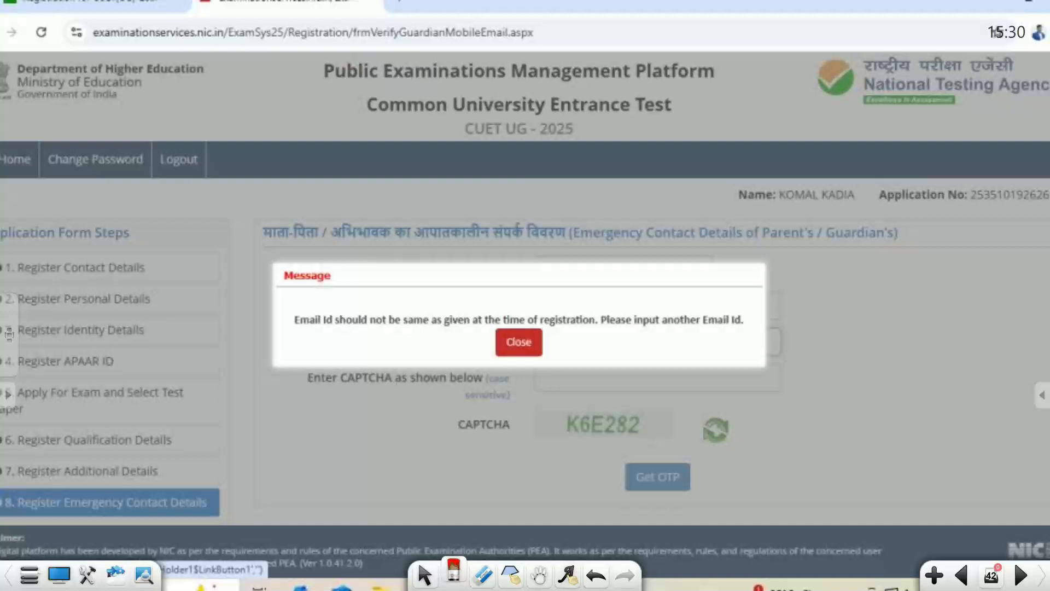
# Underline the message about not reusing the registration Email Id, tick the word registration, and circle Close
pyautogui.moveTo(293, 332); pyautogui.dragTo(482, 341)
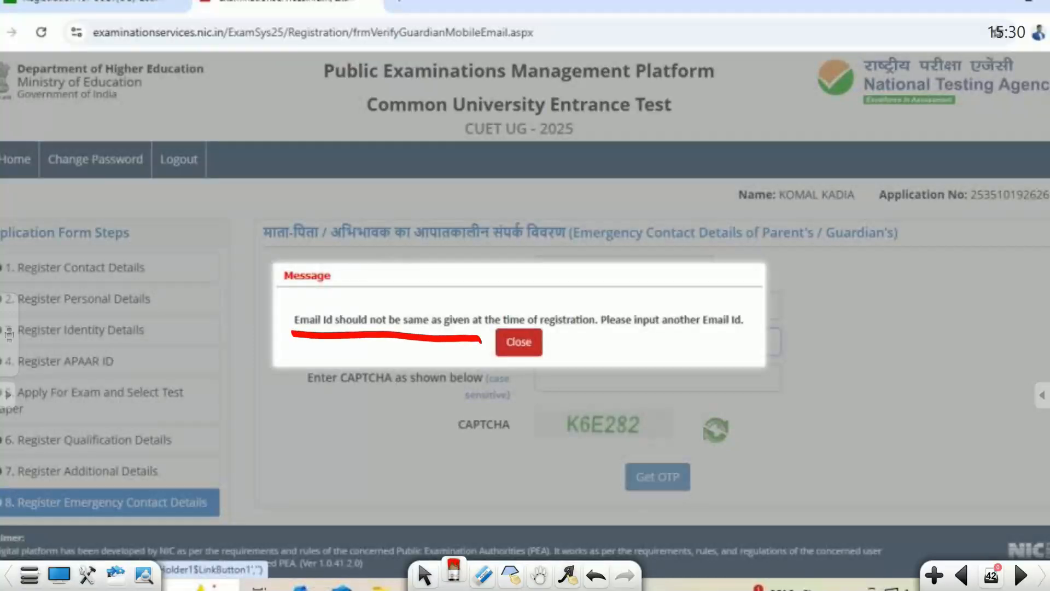
pyautogui.moveTo(551, 331); pyautogui.dragTo(616, 333)
pyautogui.moveTo(552, 298); pyautogui.dragTo(607, 271)
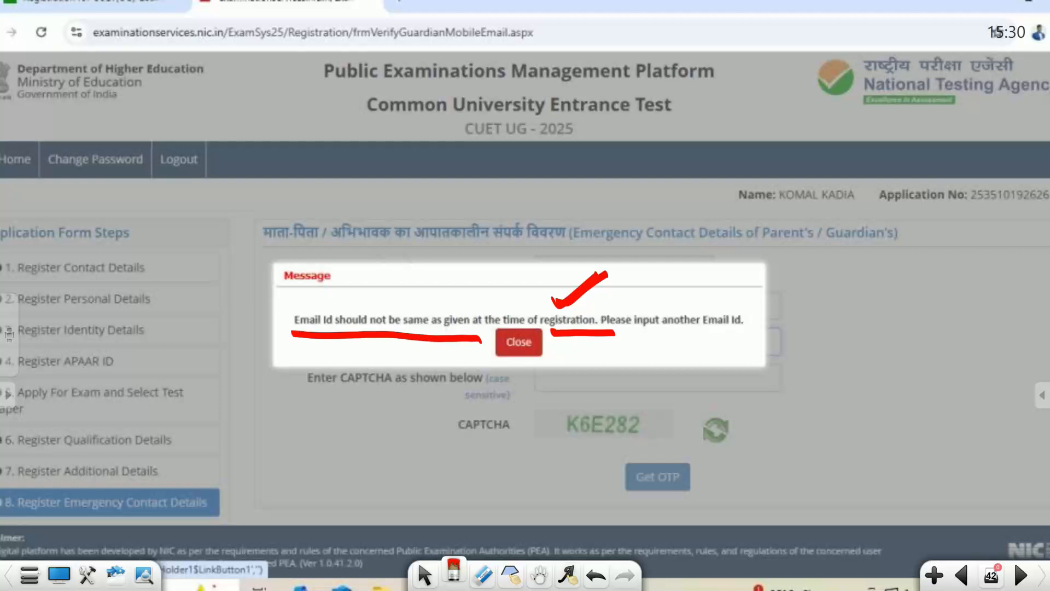
pyautogui.moveTo(533, 313)
pyautogui.mouseDown()
pyautogui.moveTo(497, 368)
pyautogui.moveTo(523, 312)
pyautogui.mouseUp()
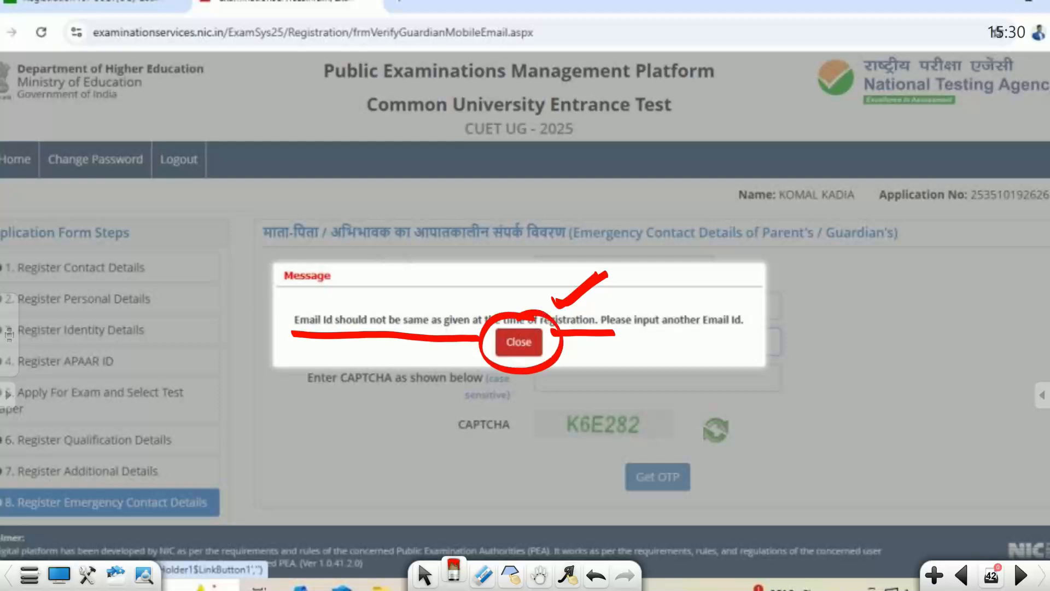
# Mark the OTP sent message on its slide, then add ticks at the email field and Get OTP on the emergency contact slide
pyautogui.press('pagedown')
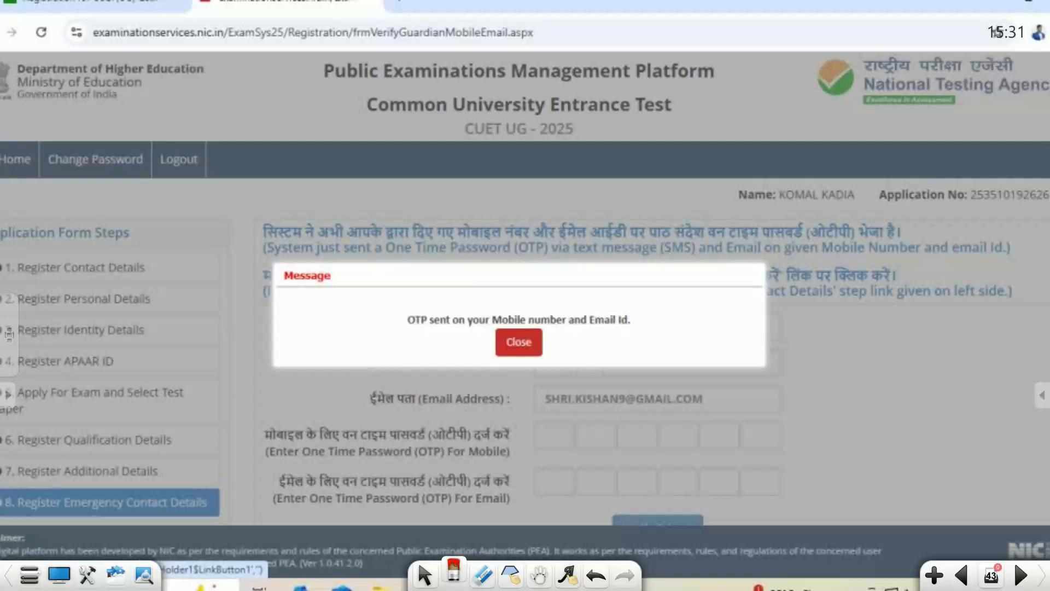
pyautogui.moveTo(507, 291)
pyautogui.mouseDown()
pyautogui.moveTo(389, 311)
pyautogui.moveTo(531, 367)
pyautogui.moveTo(656, 315)
pyautogui.moveTo(452, 296)
pyautogui.mouseUp()
pyautogui.moveTo(339, 329)
pyautogui.mouseDown()
pyautogui.moveTo(402, 295)
pyautogui.moveTo(413, 307)
pyautogui.mouseUp()
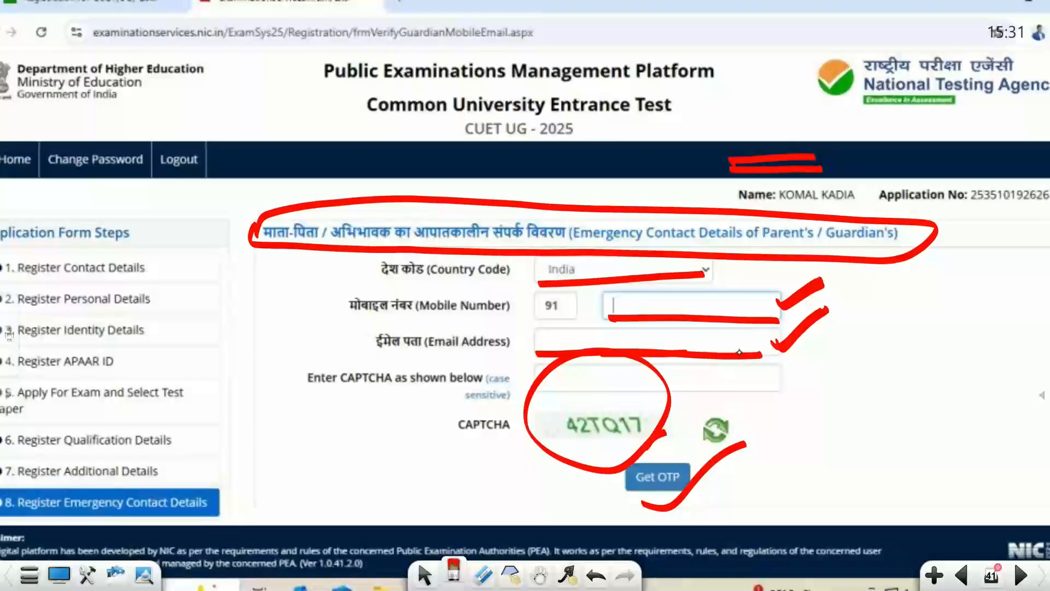
pyautogui.moveTo(740, 352)
pyautogui.mouseDown()
pyautogui.moveTo(785, 371)
pyautogui.moveTo(862, 324)
pyautogui.mouseUp()
pyautogui.moveTo(685, 498); pyautogui.dragTo(765, 425)
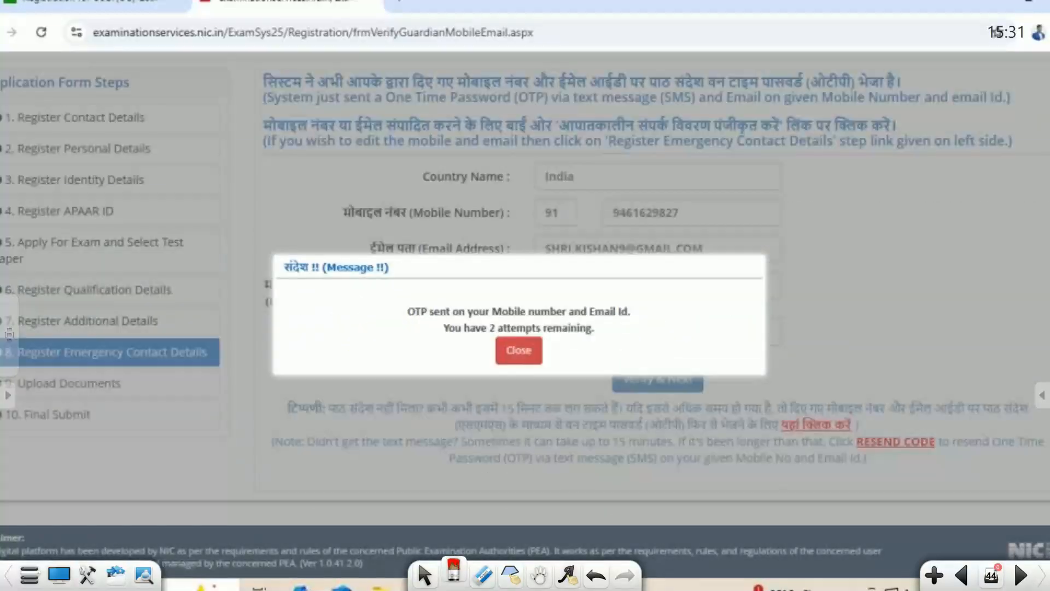
# Circle the mobile number and email address behind the OTP attempts message and add a bold tick at the email
pyautogui.moveTo(656, 196)
pyautogui.mouseDown()
pyautogui.moveTo(719, 218)
pyautogui.moveTo(678, 198)
pyautogui.mouseUp()
pyautogui.moveTo(586, 232)
pyautogui.mouseDown()
pyautogui.moveTo(533, 247)
pyautogui.moveTo(757, 251)
pyautogui.moveTo(559, 236)
pyautogui.mouseUp()
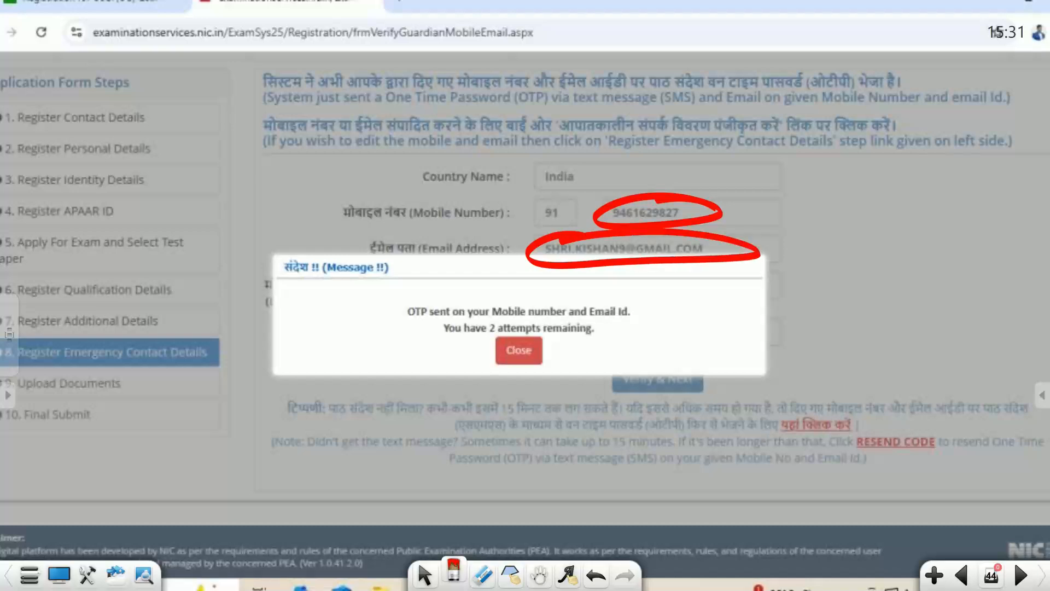
pyautogui.moveTo(723, 244)
pyautogui.mouseDown()
pyautogui.moveTo(733, 256)
pyautogui.moveTo(791, 208)
pyautogui.mouseUp()
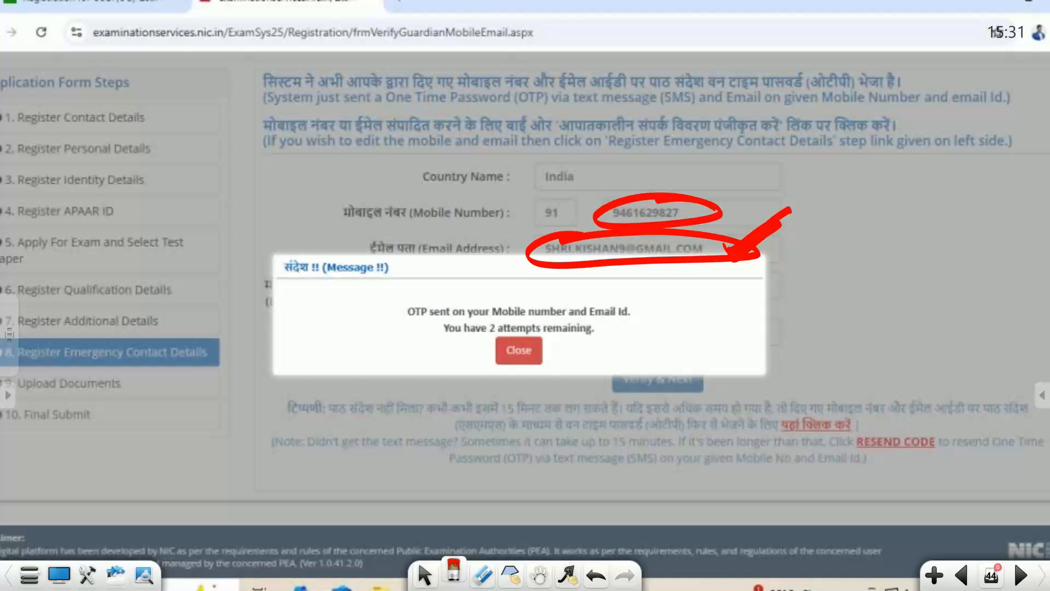
# Underline the key words of the OTP sent and attempts remaining message, and add double ticks beside the message and the email
pyautogui.moveTo(404, 323); pyautogui.dragTo(429, 323)
pyautogui.moveTo(491, 319); pyautogui.dragTo(528, 321)
pyautogui.moveTo(549, 320); pyautogui.dragTo(632, 324)
pyautogui.moveTo(441, 338); pyautogui.dragTo(554, 336)
pyautogui.moveTo(561, 335); pyautogui.dragTo(601, 341)
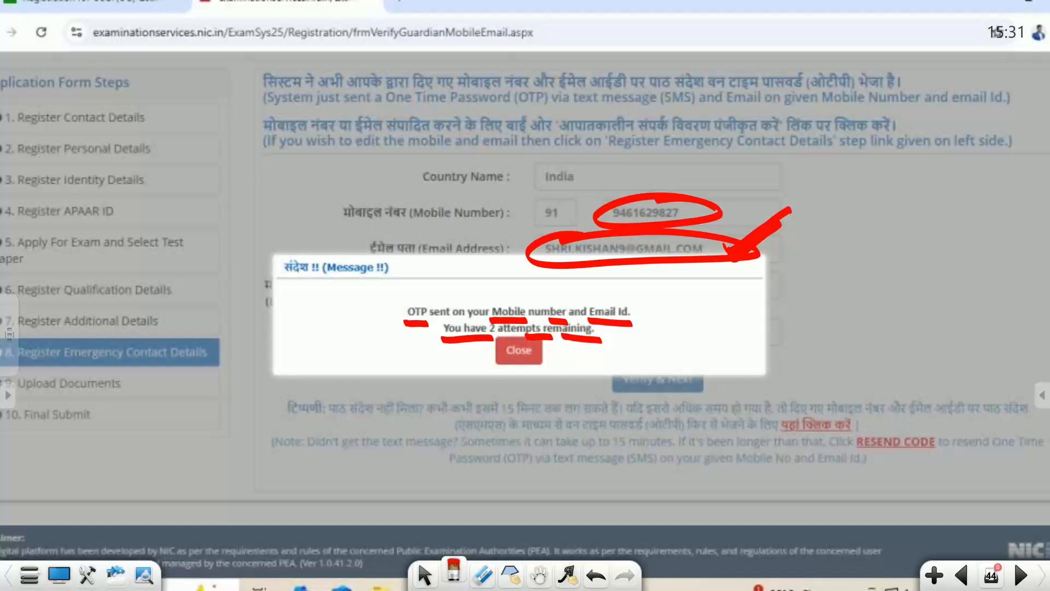
pyautogui.moveTo(666, 316)
pyautogui.mouseDown()
pyautogui.moveTo(679, 328)
pyautogui.moveTo(714, 288)
pyautogui.mouseUp()
pyautogui.moveTo(670, 335)
pyautogui.mouseDown()
pyautogui.moveTo(684, 345)
pyautogui.moveTo(728, 295)
pyautogui.mouseUp()
pyautogui.moveTo(763, 247)
pyautogui.mouseDown()
pyautogui.moveTo(769, 260)
pyautogui.moveTo(791, 216)
pyautogui.mouseUp()
pyautogui.moveTo(772, 264)
pyautogui.mouseDown()
pyautogui.moveTo(817, 221)
pyautogui.moveTo(825, 228)
pyautogui.mouseUp()
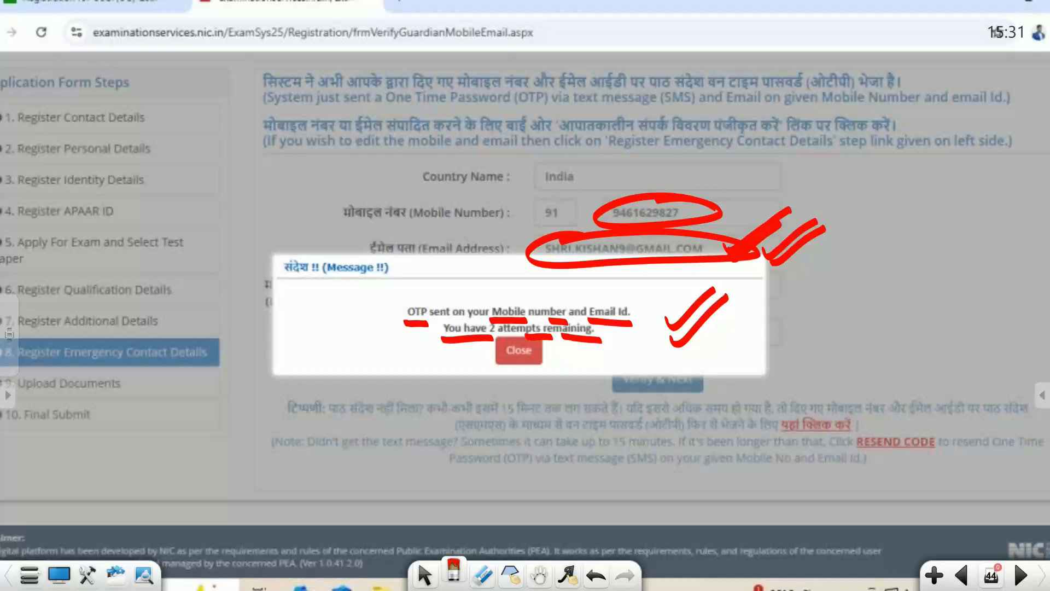
# Write "Mo. No." and an underlined "Email" beside the message, tick both, and circle Close
pyautogui.moveTo(779, 330)
pyautogui.mouseDown()
pyautogui.moveTo(790, 313)
pyautogui.moveTo(819, 327)
pyautogui.moveTo(895, 281)
pyautogui.moveTo(911, 298)
pyautogui.mouseUp()
pyautogui.click(848, 309)
pyautogui.click(927, 295)
pyautogui.moveTo(825, 342)
pyautogui.mouseDown()
pyautogui.moveTo(821, 382)
pyautogui.moveTo(835, 355)
pyautogui.mouseUp()
pyautogui.moveTo(831, 377)
pyautogui.mouseDown()
pyautogui.moveTo(837, 355)
pyautogui.moveTo(869, 383)
pyautogui.moveTo(907, 383)
pyautogui.mouseUp()
pyautogui.click(911, 342)
pyautogui.moveTo(929, 329); pyautogui.dragTo(926, 380)
pyautogui.moveTo(786, 407); pyautogui.dragTo(958, 384)
pyautogui.moveTo(938, 310); pyautogui.dragTo(1004, 292)
pyautogui.moveTo(944, 350)
pyautogui.mouseDown()
pyautogui.moveTo(952, 367)
pyautogui.moveTo(994, 339)
pyautogui.mouseUp()
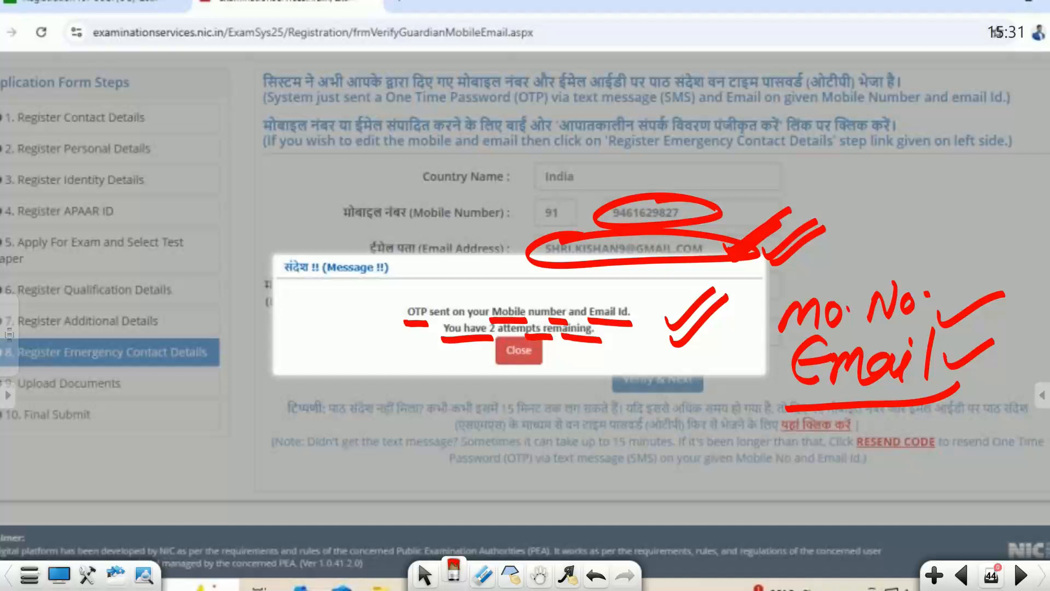
pyautogui.moveTo(539, 331)
pyautogui.mouseDown()
pyautogui.moveTo(551, 350)
pyautogui.moveTo(512, 337)
pyautogui.mouseUp()
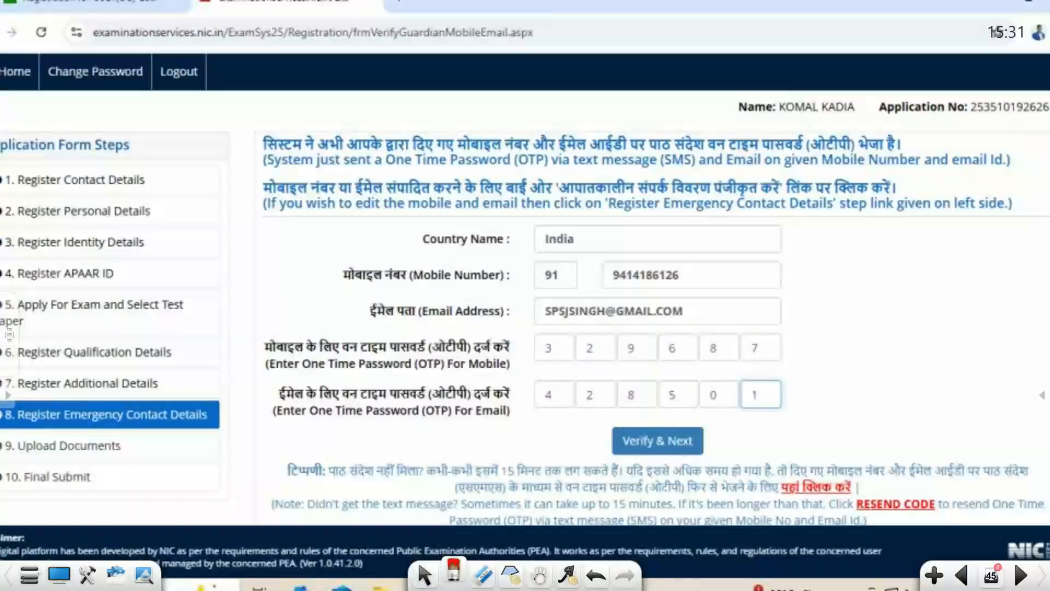
# Tick the mobile number and email address fields on the OTP verification slide and strike a thick line across both values
pyautogui.moveTo(725, 269); pyautogui.dragTo(815, 246)
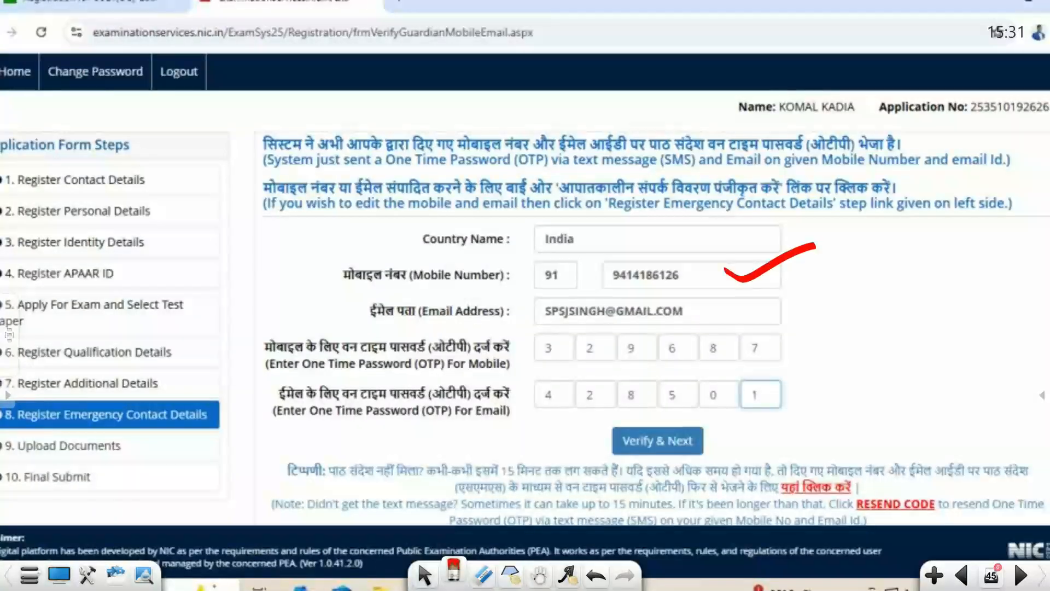
pyautogui.moveTo(753, 300); pyautogui.dragTo(763, 316)
pyautogui.moveTo(763, 315); pyautogui.dragTo(846, 278)
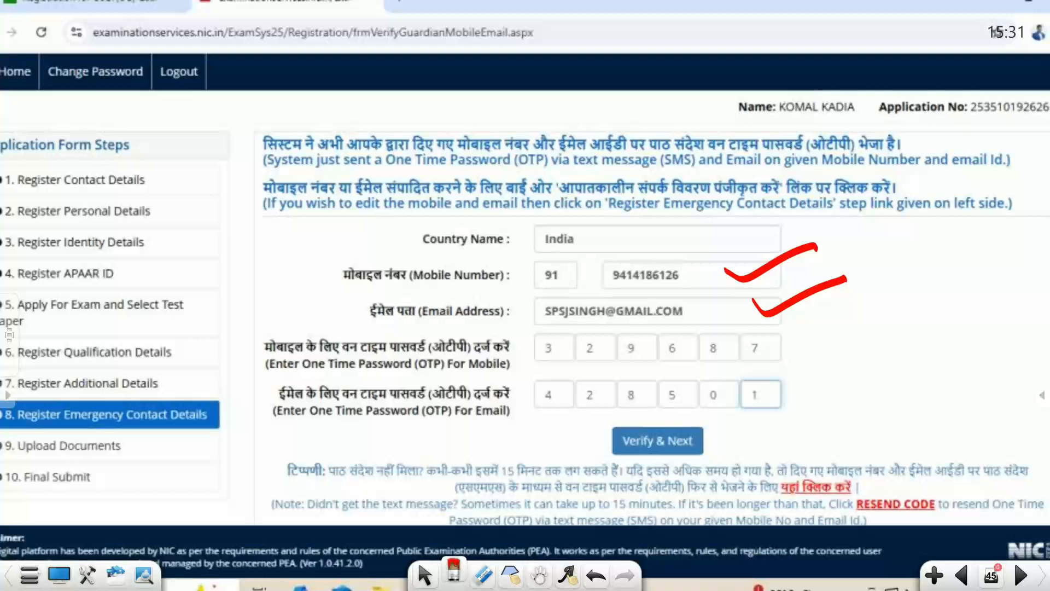
pyautogui.moveTo(604, 277); pyautogui.dragTo(706, 279)
pyautogui.moveTo(542, 313); pyautogui.dragTo(713, 318)
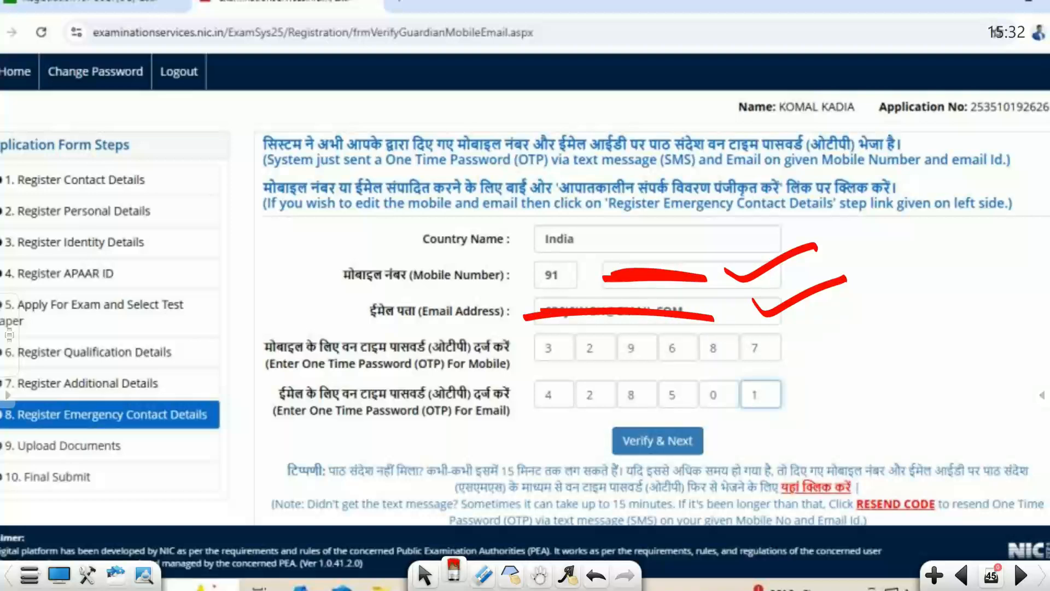
# Add ticks beside the mobile OTP row, the email OTP row and Verify & Next
pyautogui.moveTo(779, 352); pyautogui.dragTo(851, 318)
pyautogui.moveTo(782, 390); pyautogui.dragTo(874, 361)
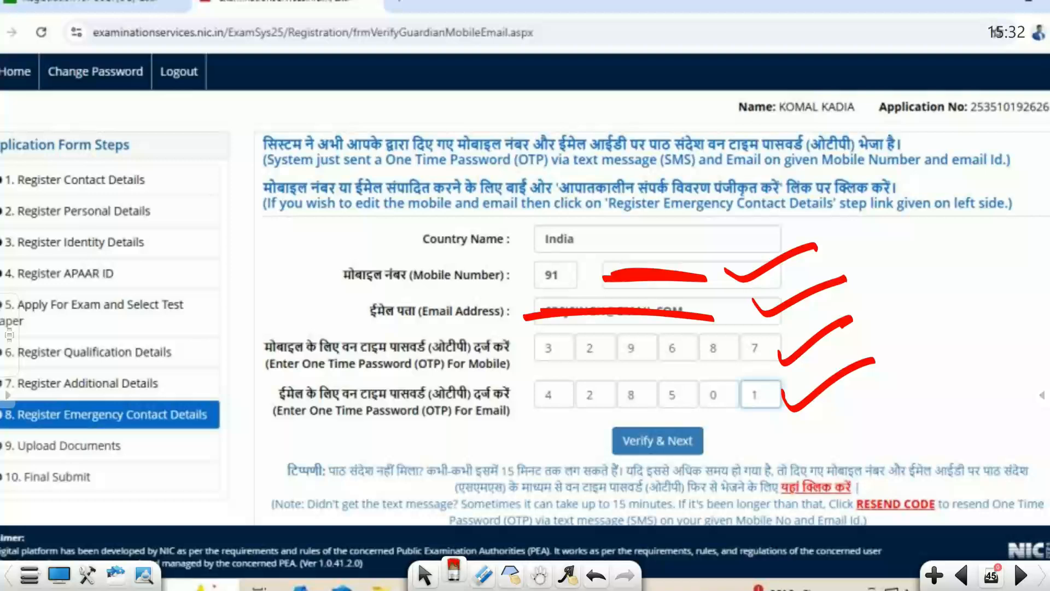
pyautogui.moveTo(710, 441); pyautogui.dragTo(772, 417)
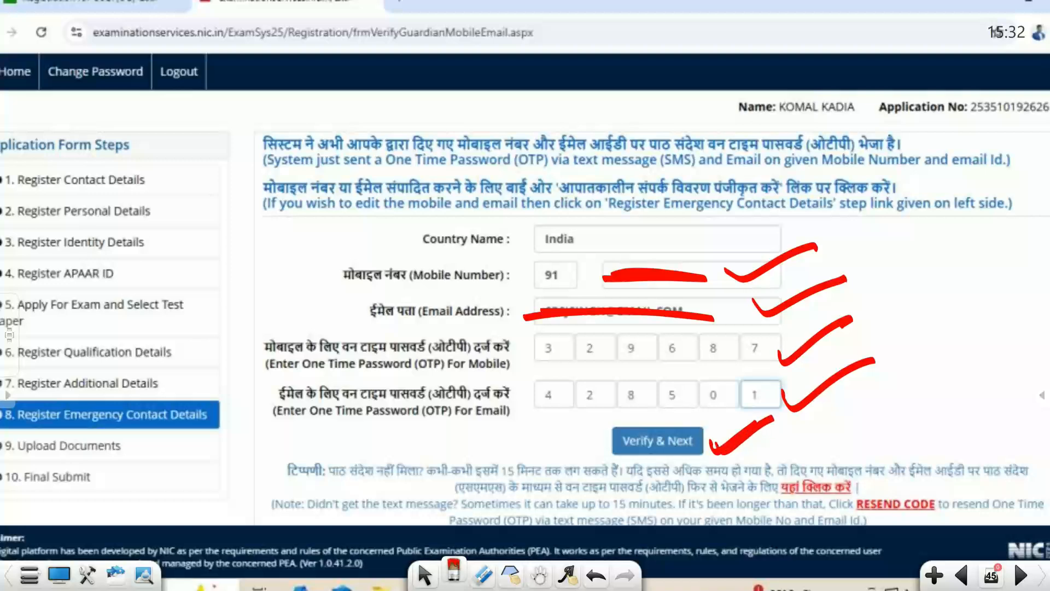
# On the Document Upload slide, circle both Choose File controls and underline the photo file name KO_PHOTO
pyautogui.press('pagedown')
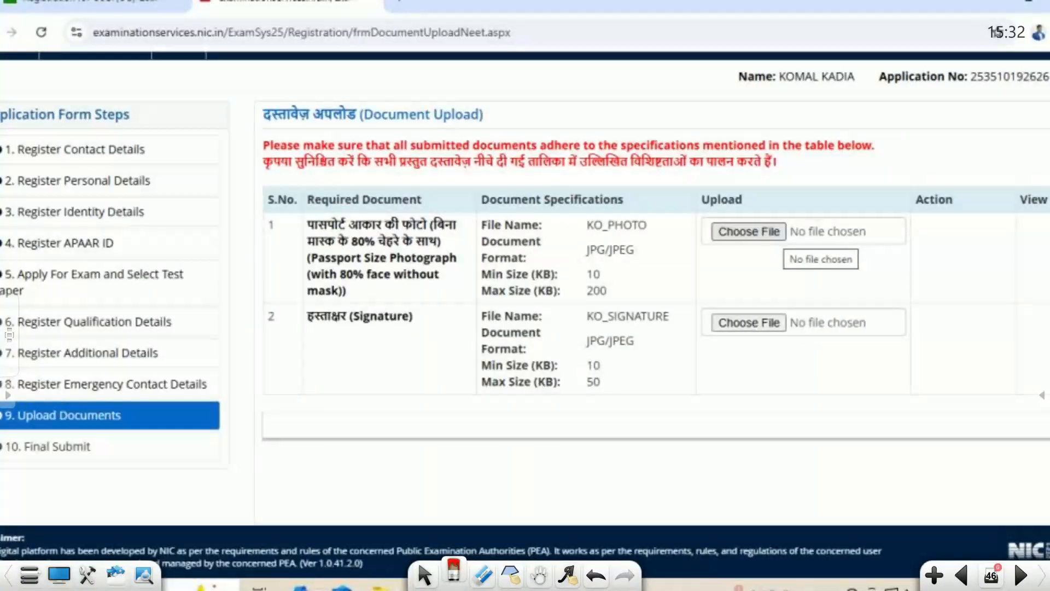
pyautogui.moveTo(793, 211)
pyautogui.mouseDown()
pyautogui.moveTo(689, 237)
pyautogui.moveTo(827, 211)
pyautogui.moveTo(754, 218)
pyautogui.mouseUp()
pyautogui.moveTo(802, 301)
pyautogui.mouseDown()
pyautogui.moveTo(775, 294)
pyautogui.moveTo(865, 330)
pyautogui.moveTo(736, 301)
pyautogui.mouseUp()
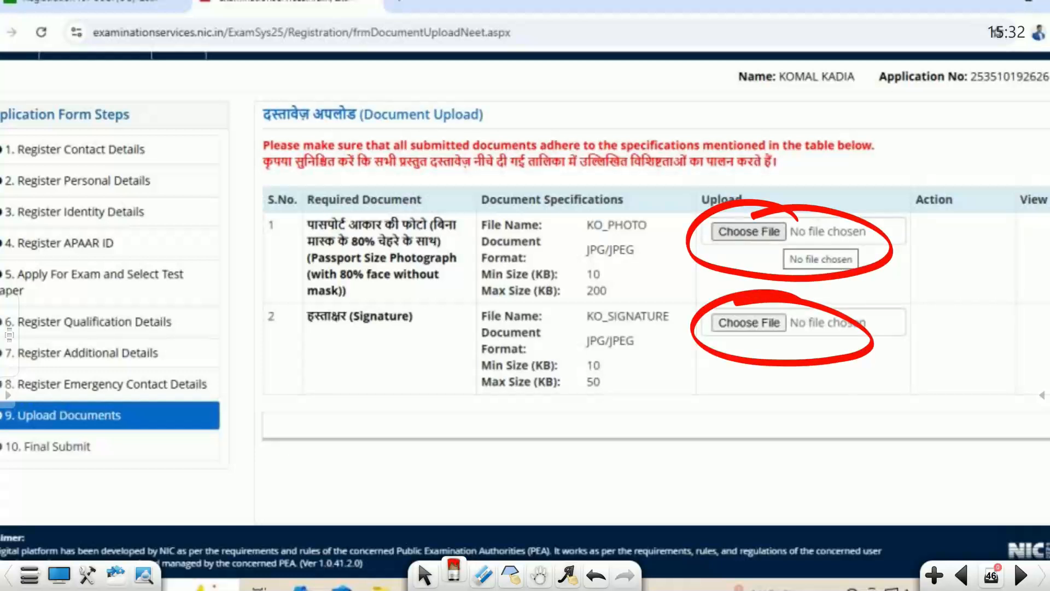
pyautogui.moveTo(577, 239); pyautogui.dragTo(659, 239)
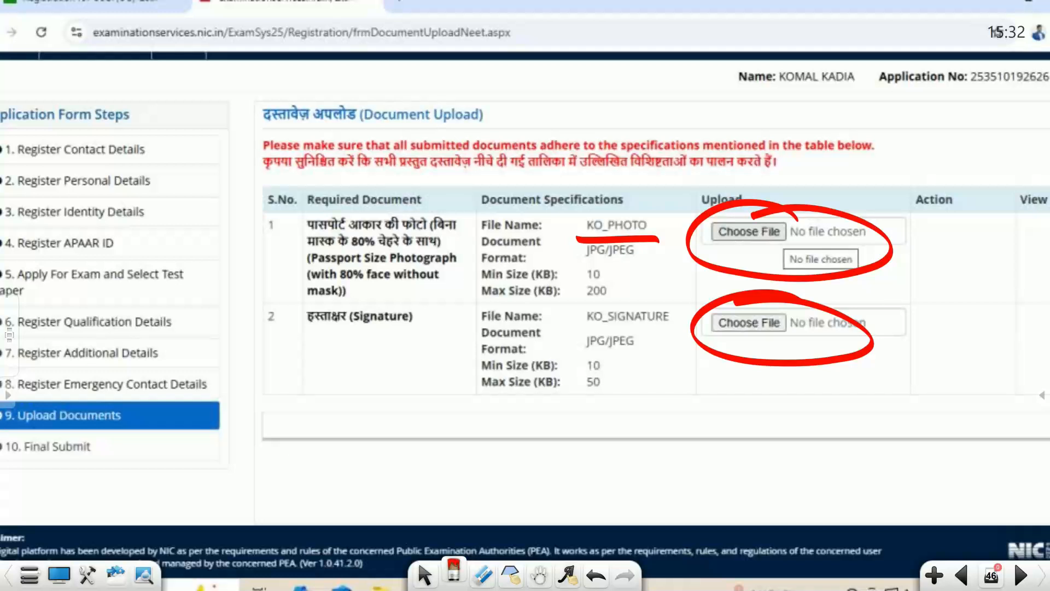
# Handwrite the photo size range "10-200 KB" below the document table
pyautogui.moveTo(315, 410); pyautogui.dragTo(316, 444)
pyautogui.moveTo(333, 414)
pyautogui.mouseDown()
pyautogui.moveTo(324, 435)
pyautogui.moveTo(335, 415)
pyautogui.mouseUp()
pyautogui.moveTo(346, 426); pyautogui.dragTo(365, 426)
pyautogui.moveTo(383, 414)
pyautogui.mouseDown()
pyautogui.moveTo(382, 440)
pyautogui.moveTo(407, 441)
pyautogui.mouseUp()
pyautogui.moveTo(424, 419); pyautogui.dragTo(426, 435)
pyautogui.moveTo(447, 418)
pyautogui.mouseDown()
pyautogui.moveTo(445, 438)
pyautogui.moveTo(450, 422)
pyautogui.mouseUp()
pyautogui.moveTo(483, 403)
pyautogui.mouseDown()
pyautogui.moveTo(485, 446)
pyautogui.moveTo(489, 430)
pyautogui.mouseUp()
pyautogui.moveTo(490, 430); pyautogui.dragTo(516, 444)
pyautogui.moveTo(517, 409); pyautogui.dragTo(517, 444)
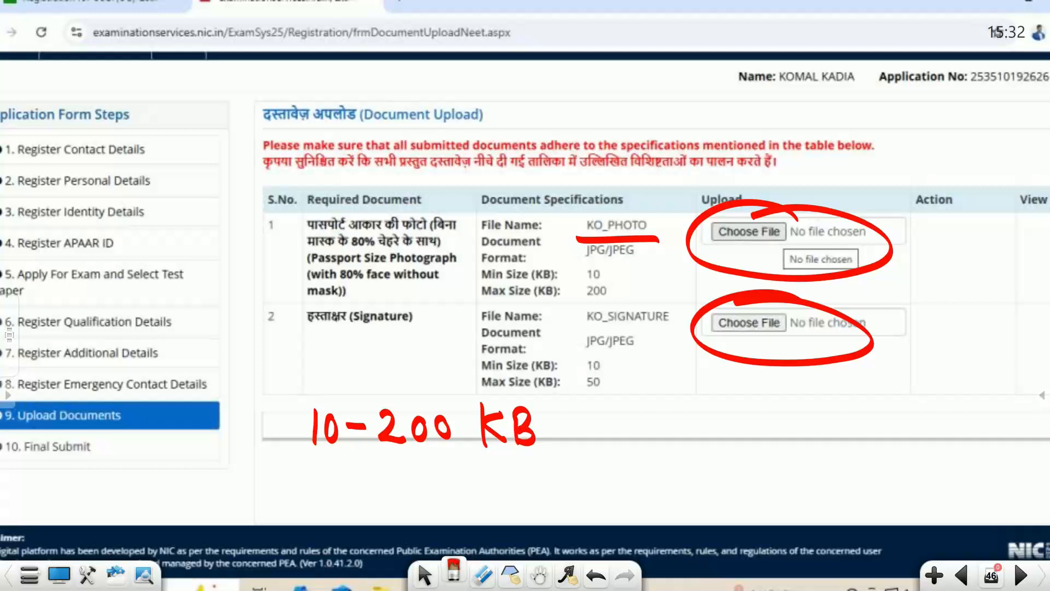
# Handwrite the file name "KO_PHOTO" beside the 10-200 KB note
pyautogui.moveTo(607, 405); pyautogui.dragTo(608, 446)
pyautogui.moveTo(632, 406)
pyautogui.mouseDown()
pyautogui.moveTo(623, 413)
pyautogui.moveTo(633, 445)
pyautogui.moveTo(651, 421)
pyautogui.moveTo(678, 438)
pyautogui.moveTo(771, 417)
pyautogui.moveTo(770, 429)
pyautogui.mouseUp()
pyautogui.moveTo(787, 407)
pyautogui.mouseDown()
pyautogui.moveTo(787, 442)
pyautogui.moveTo(800, 406)
pyautogui.mouseUp()
pyautogui.moveTo(812, 413); pyautogui.dragTo(811, 415)
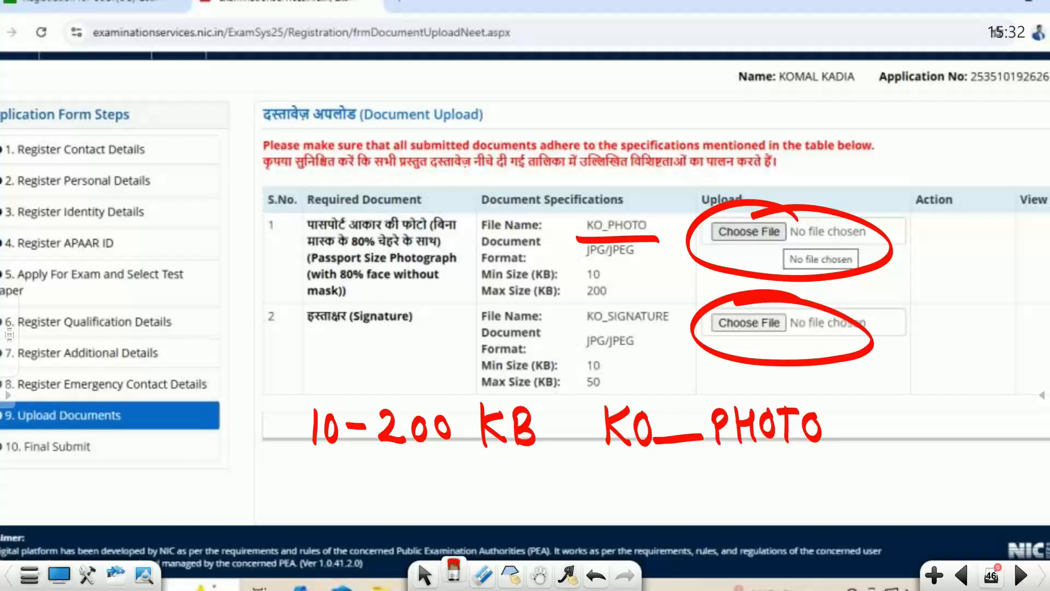
# Handwrite the signature size range "10-50 KB" beneath the photo size note
pyautogui.moveTo(321, 466); pyautogui.dragTo(320, 503)
pyautogui.moveTo(341, 473)
pyautogui.mouseDown()
pyautogui.moveTo(331, 492)
pyautogui.moveTo(341, 474)
pyautogui.mouseUp()
pyautogui.moveTo(349, 483)
pyautogui.mouseDown()
pyautogui.moveTo(397, 481)
pyautogui.moveTo(387, 501)
pyautogui.moveTo(428, 472)
pyautogui.mouseUp()
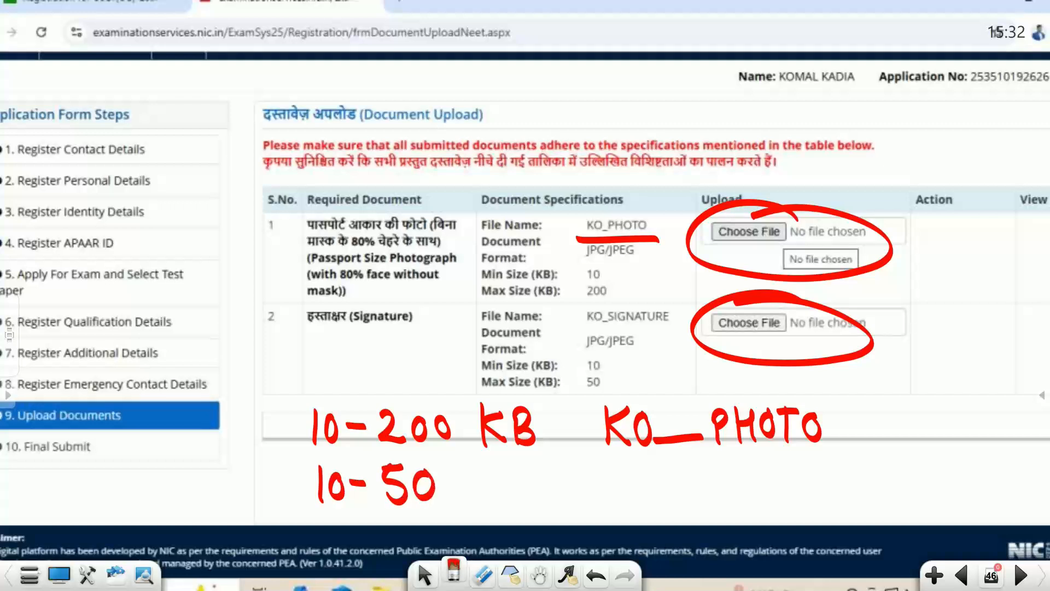
pyautogui.moveTo(491, 461)
pyautogui.mouseDown()
pyautogui.moveTo(492, 498)
pyautogui.moveTo(518, 497)
pyautogui.mouseUp()
pyautogui.moveTo(518, 458)
pyautogui.mouseDown()
pyautogui.moveTo(539, 481)
pyautogui.moveTo(519, 498)
pyautogui.mouseUp()
# Handwrite the signature file name "KO_SIGNATURE" beside the 10-50 KB note, undoing and rewriting the last letters
pyautogui.moveTo(610, 457); pyautogui.dragTo(611, 501)
pyautogui.moveTo(632, 460)
pyautogui.mouseDown()
pyautogui.moveTo(623, 488)
pyautogui.moveTo(632, 499)
pyautogui.mouseUp()
pyautogui.moveTo(656, 460)
pyautogui.mouseDown()
pyautogui.moveTo(646, 495)
pyautogui.moveTo(659, 465)
pyautogui.moveTo(736, 488)
pyautogui.moveTo(728, 493)
pyautogui.mouseUp()
pyautogui.moveTo(757, 460)
pyautogui.mouseDown()
pyautogui.moveTo(759, 490)
pyautogui.moveTo(782, 477)
pyautogui.mouseUp()
pyautogui.moveTo(783, 466)
pyautogui.mouseDown()
pyautogui.moveTo(779, 493)
pyautogui.moveTo(809, 484)
pyautogui.mouseUp()
pyautogui.moveTo(796, 475); pyautogui.dragTo(808, 470)
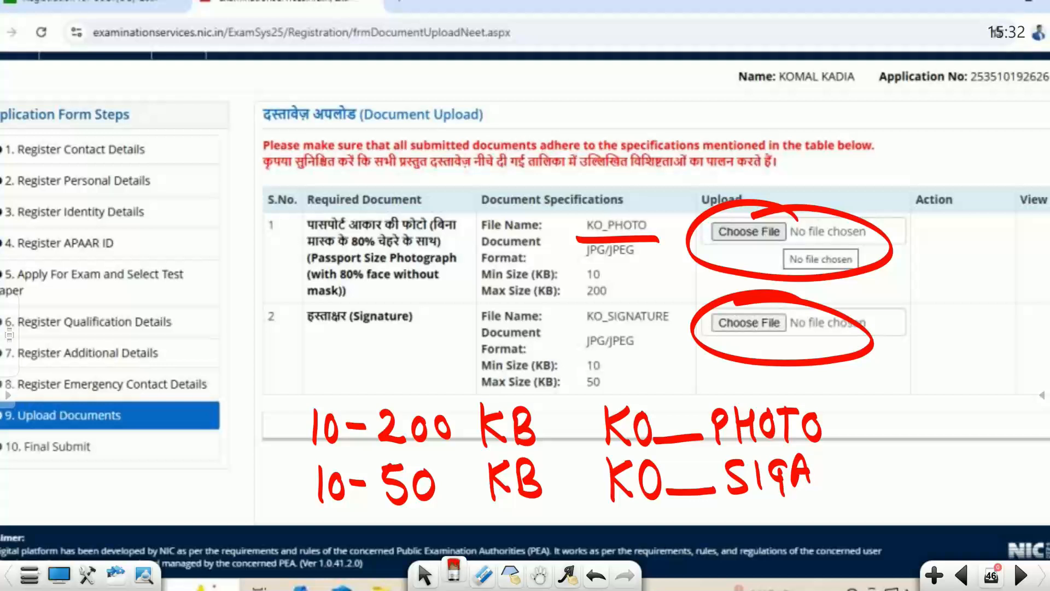
pyautogui.hotkey('ctrl', 'z')
pyautogui.hotkey('ctrl', 'z')
pyautogui.moveTo(795, 494)
pyautogui.mouseDown()
pyautogui.moveTo(797, 463)
pyautogui.moveTo(817, 460)
pyautogui.moveTo(844, 489)
pyautogui.moveTo(857, 454)
pyautogui.mouseUp()
pyautogui.moveTo(846, 459)
pyautogui.mouseDown()
pyautogui.moveTo(893, 454)
pyautogui.moveTo(915, 490)
pyautogui.mouseUp()
pyautogui.moveTo(922, 456)
pyautogui.mouseDown()
pyautogui.moveTo(948, 454)
pyautogui.moveTo(943, 491)
pyautogui.moveTo(947, 466)
pyautogui.mouseUp()
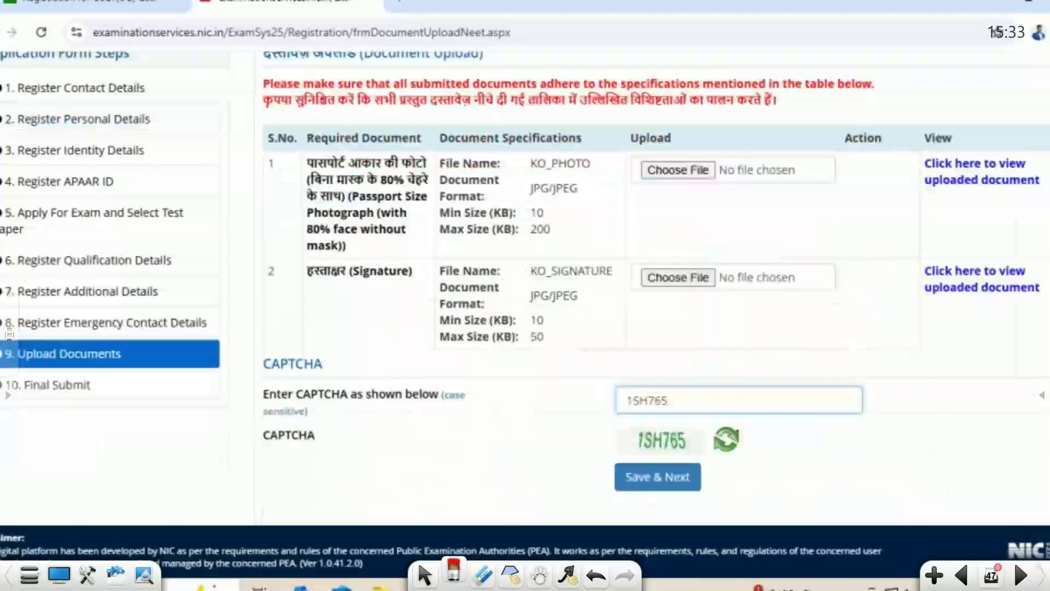
# Underline and tick both Choose File controls on the next upload slide, and circle the CAPTCHA area with Save & Next
pyautogui.moveTo(645, 191); pyautogui.dragTo(758, 193)
pyautogui.moveTo(632, 300); pyautogui.dragTo(724, 285)
pyautogui.moveTo(736, 215)
pyautogui.mouseDown()
pyautogui.moveTo(795, 173)
pyautogui.moveTo(815, 179)
pyautogui.mouseUp()
pyautogui.moveTo(710, 299); pyautogui.dragTo(750, 272)
pyautogui.moveTo(714, 320); pyautogui.dragTo(763, 272)
pyautogui.moveTo(659, 367)
pyautogui.mouseDown()
pyautogui.moveTo(596, 469)
pyautogui.moveTo(685, 376)
pyautogui.moveTo(618, 383)
pyautogui.mouseUp()
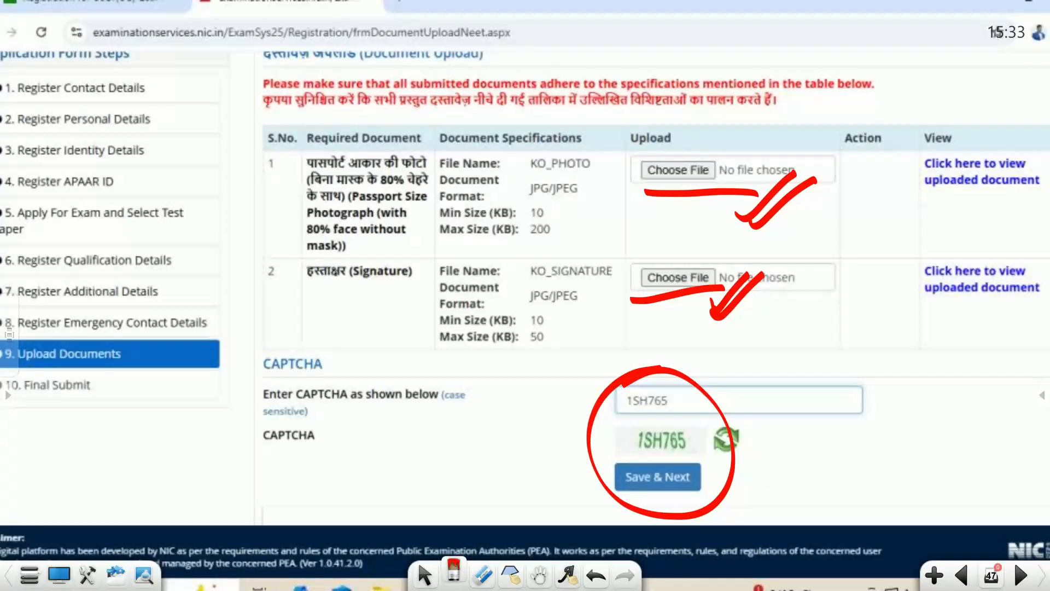
# On the document submission confirmation slide, underline the question and mark Yes
pyautogui.click(658, 476)
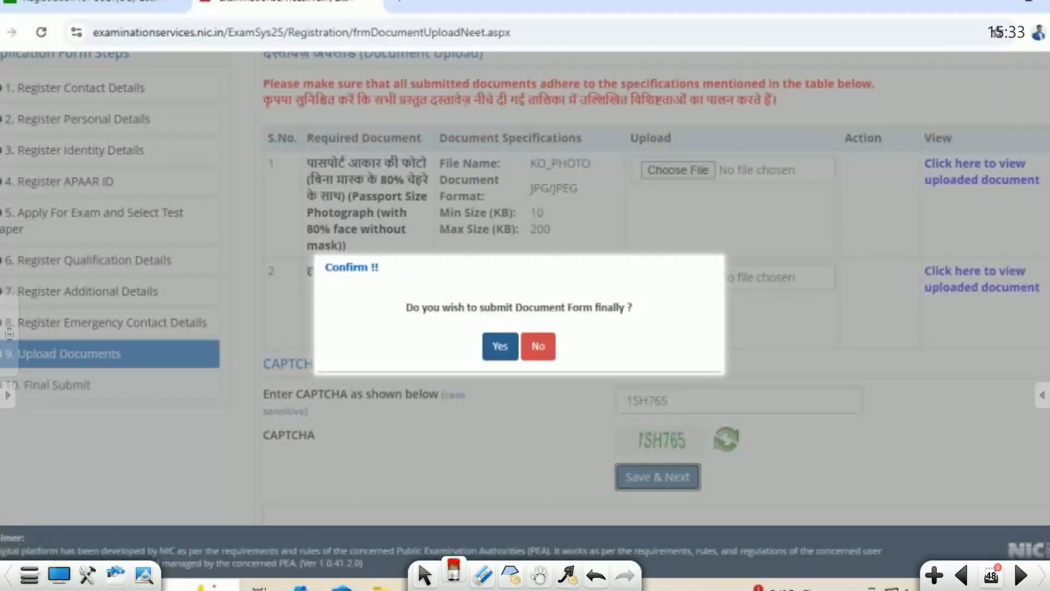
pyautogui.moveTo(428, 324); pyautogui.dragTo(657, 321)
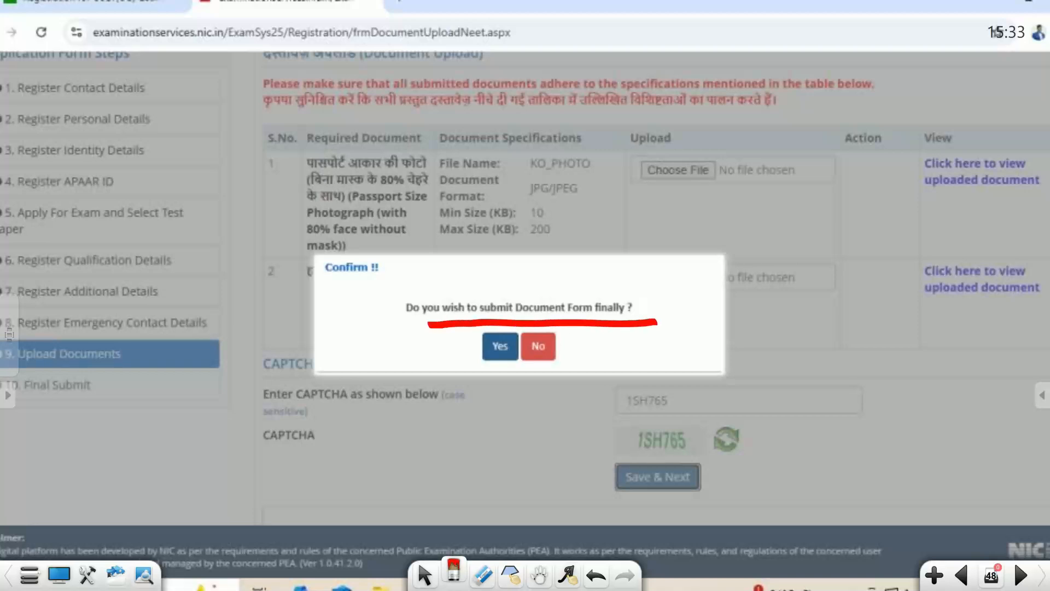
pyautogui.moveTo(480, 360)
pyautogui.mouseDown()
pyautogui.moveTo(475, 374)
pyautogui.moveTo(562, 298)
pyautogui.mouseUp()
# Circle 'FINAL SUBMIT' and tick Close on the review notice slide, and draw a vertical line beside the personal details on the following slide
pyautogui.press('pagedown')
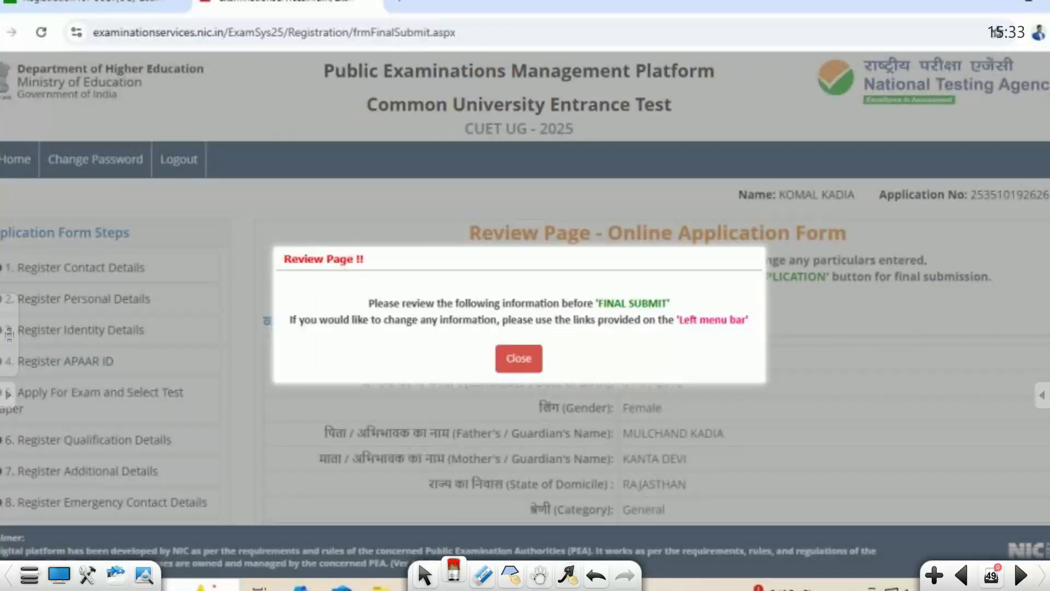
pyautogui.moveTo(643, 284)
pyautogui.mouseDown()
pyautogui.moveTo(593, 295)
pyautogui.moveTo(684, 307)
pyautogui.moveTo(632, 283)
pyautogui.mouseUp()
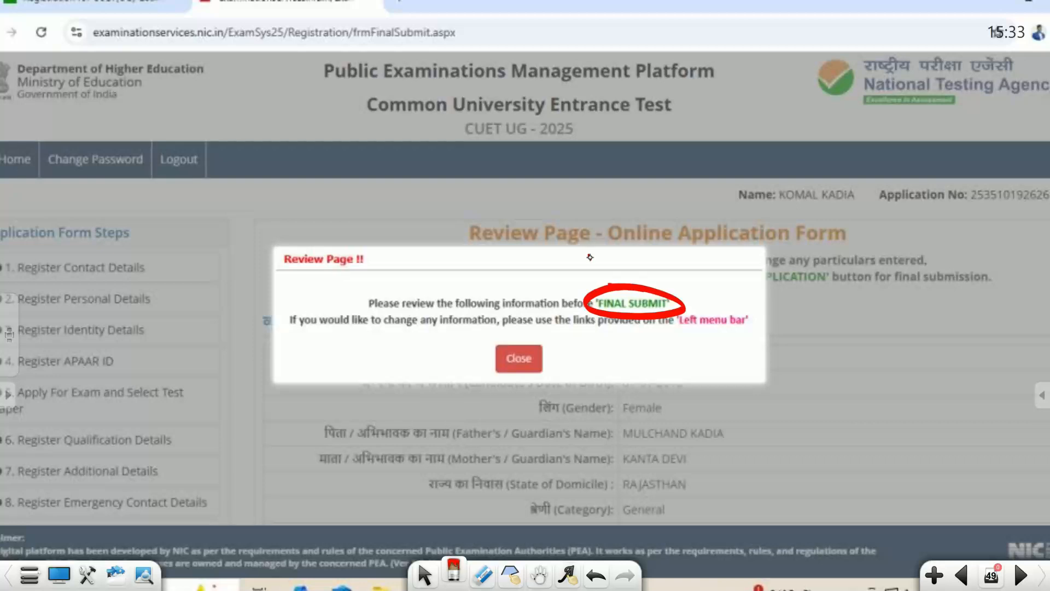
pyautogui.moveTo(589, 260); pyautogui.dragTo(589, 253)
pyautogui.moveTo(514, 376)
pyautogui.mouseDown()
pyautogui.moveTo(518, 385)
pyautogui.moveTo(574, 345)
pyautogui.mouseUp()
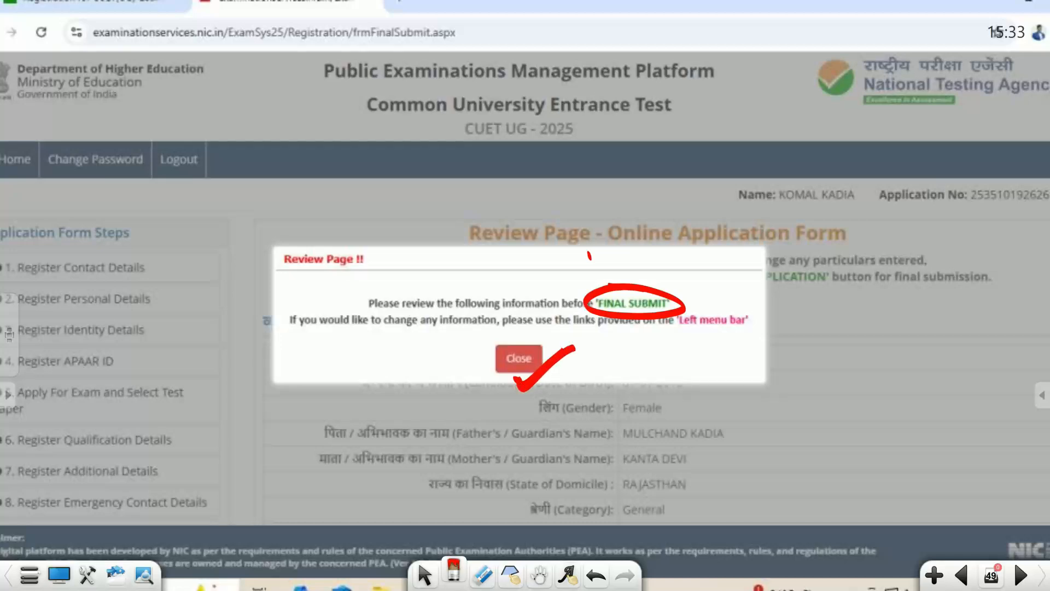
pyautogui.click(1020, 575)
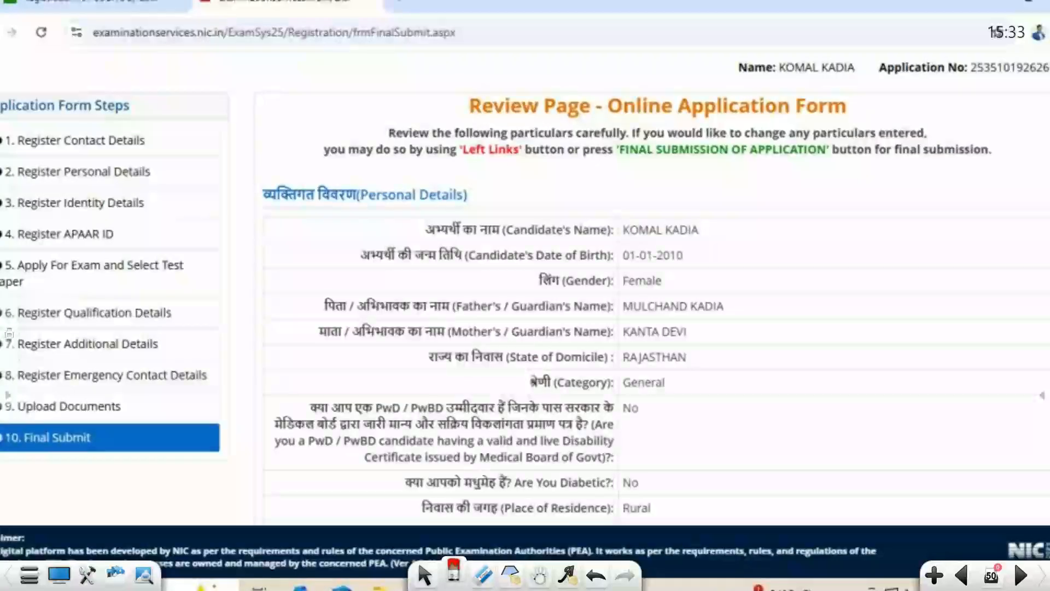
pyautogui.moveTo(772, 189); pyautogui.dragTo(718, 528)
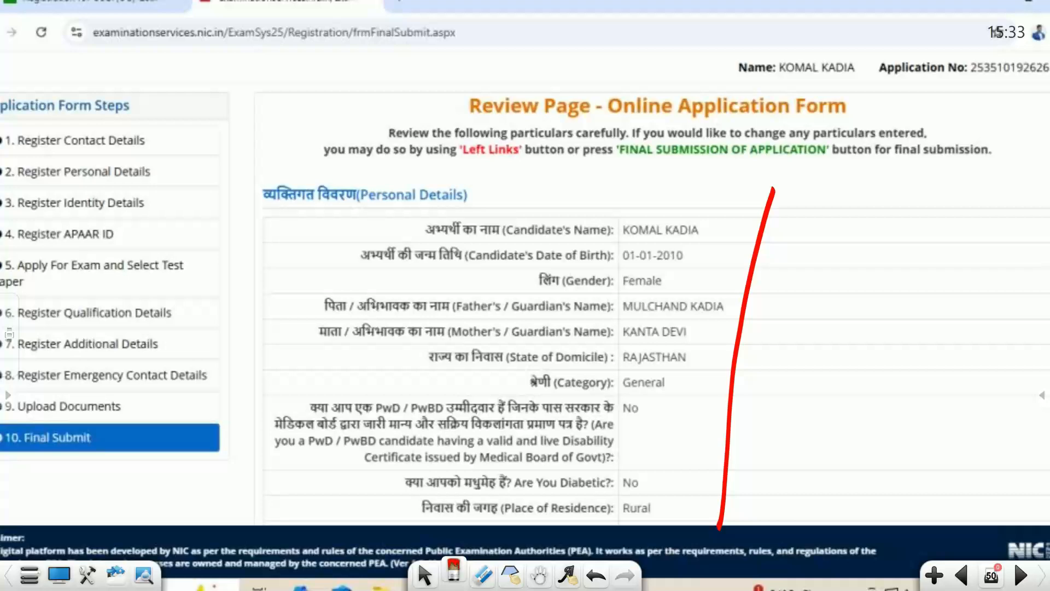
# On the particulars checklist slide, draw a short dash beside every checkbox in both columns
pyautogui.click(1021, 575)
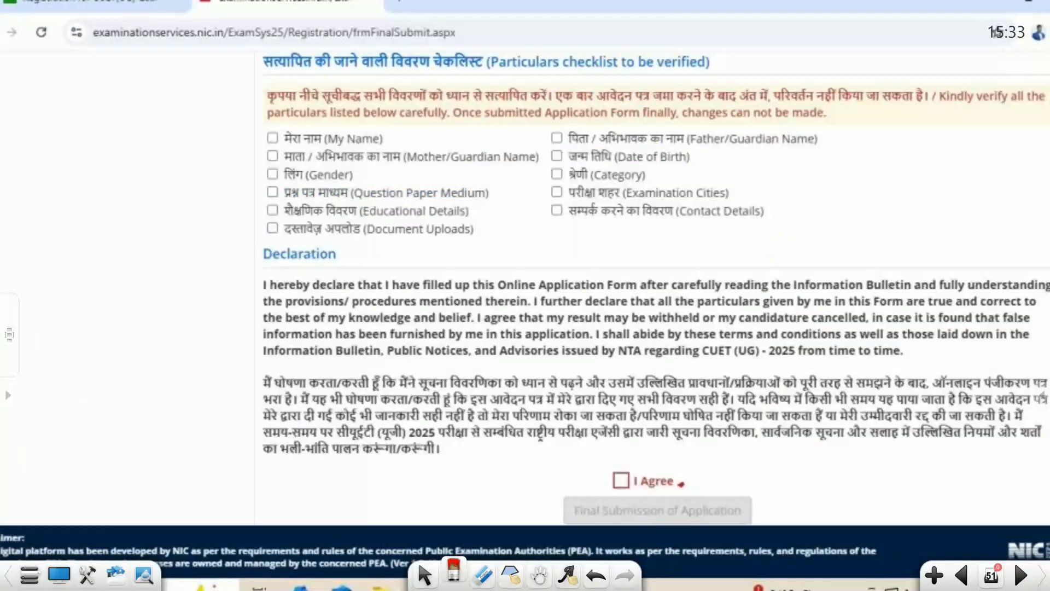
pyautogui.moveTo(229, 150); pyautogui.dragTo(252, 140)
pyautogui.moveTo(229, 181)
pyautogui.mouseDown()
pyautogui.moveTo(253, 164)
pyautogui.moveTo(252, 186)
pyautogui.mouseUp()
pyautogui.moveTo(237, 211); pyautogui.dragTo(264, 196)
pyautogui.moveTo(240, 231)
pyautogui.mouseDown()
pyautogui.moveTo(257, 219)
pyautogui.moveTo(262, 236)
pyautogui.mouseUp()
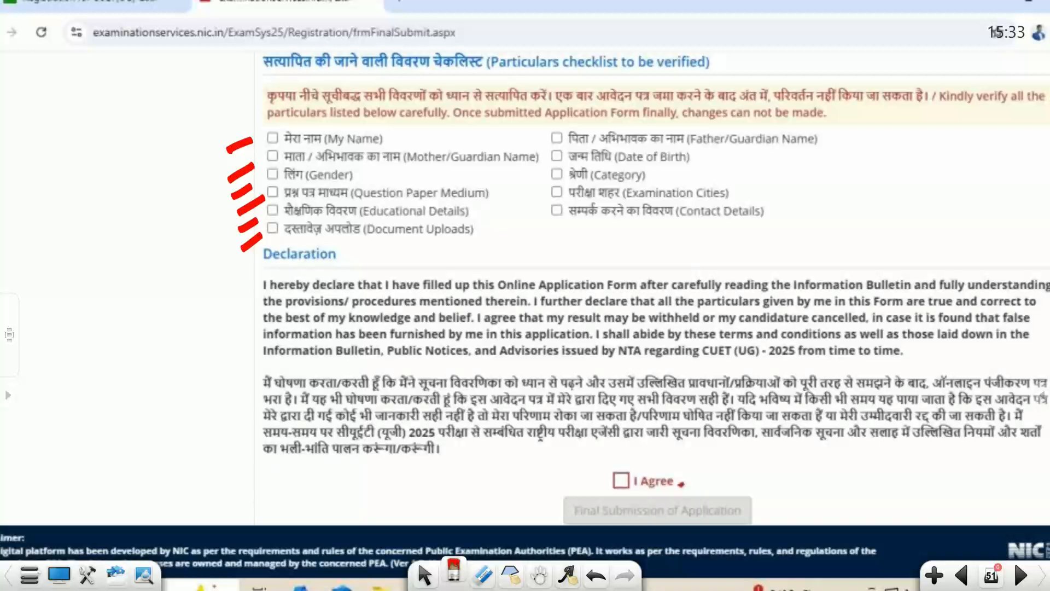
pyautogui.moveTo(511, 230)
pyautogui.mouseDown()
pyautogui.moveTo(539, 211)
pyautogui.moveTo(542, 174)
pyautogui.mouseUp()
pyautogui.moveTo(537, 165); pyautogui.dragTo(549, 155)
pyautogui.moveTo(531, 147); pyautogui.dragTo(549, 134)
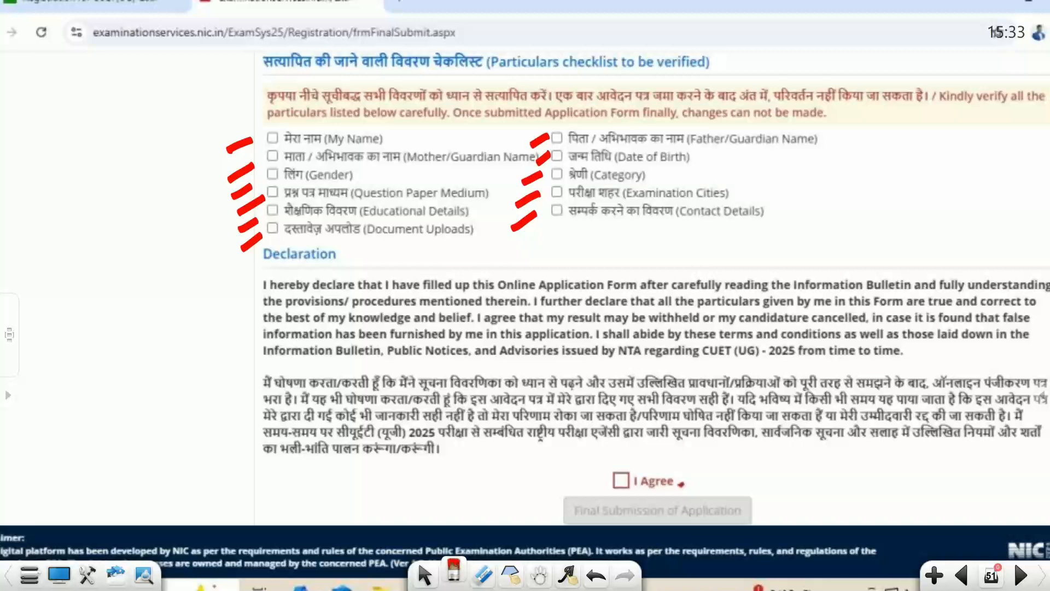
# Draw larger marks around both checklist columns and at the I Agree box
pyautogui.moveTo(829, 127)
pyautogui.mouseDown()
pyautogui.moveTo(845, 203)
pyautogui.moveTo(758, 242)
pyautogui.mouseUp()
pyautogui.moveTo(224, 125)
pyautogui.mouseDown()
pyautogui.moveTo(202, 154)
pyautogui.moveTo(234, 269)
pyautogui.mouseUp()
pyautogui.moveTo(711, 454)
pyautogui.mouseDown()
pyautogui.moveTo(651, 452)
pyautogui.moveTo(725, 463)
pyautogui.moveTo(685, 447)
pyautogui.mouseUp()
# On the checkbox alert slide, circle the unchecked Contact Details item and I Agree, and add a tick beside I Agree
pyautogui.press('pagedown')
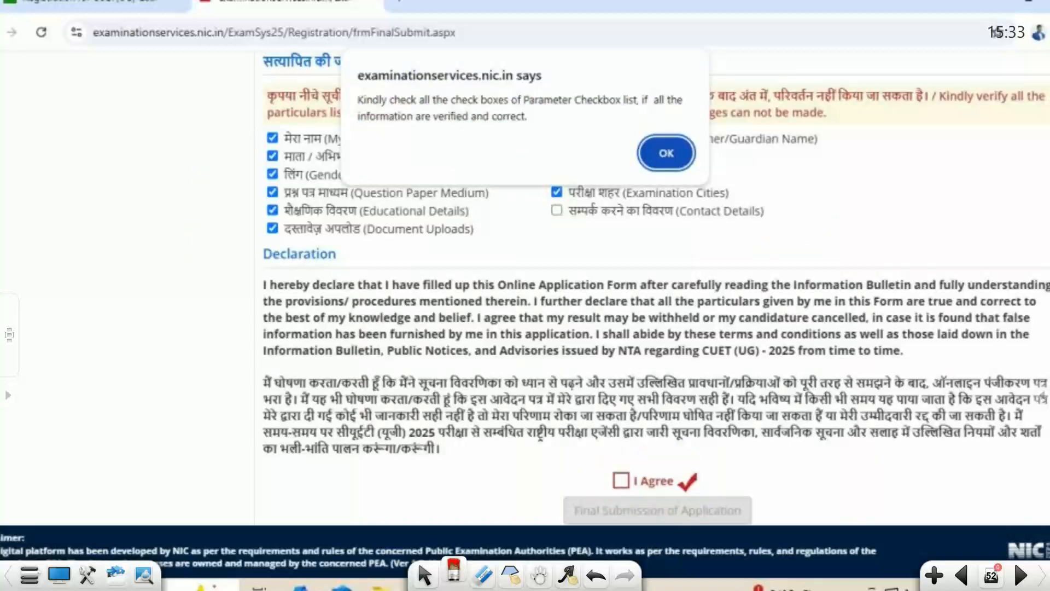
pyautogui.moveTo(537, 216)
pyautogui.mouseDown()
pyautogui.moveTo(585, 235)
pyautogui.moveTo(793, 221)
pyautogui.moveTo(671, 194)
pyautogui.moveTo(535, 223)
pyautogui.moveTo(535, 232)
pyautogui.mouseUp()
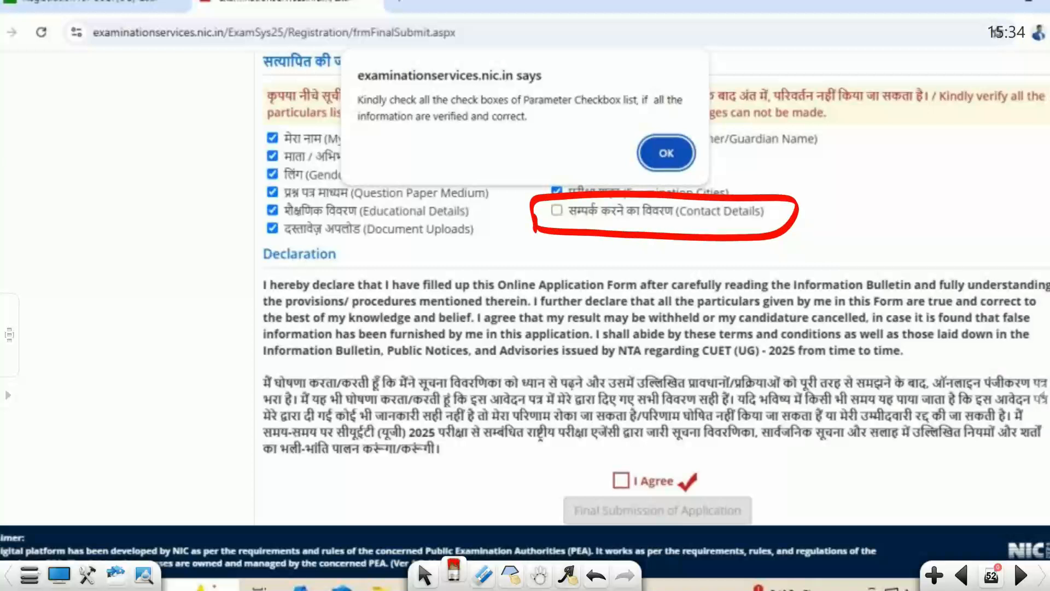
pyautogui.moveTo(638, 447)
pyautogui.mouseDown()
pyautogui.moveTo(629, 506)
pyautogui.moveTo(646, 454)
pyautogui.mouseUp()
pyautogui.moveTo(714, 484); pyautogui.dragTo(756, 445)
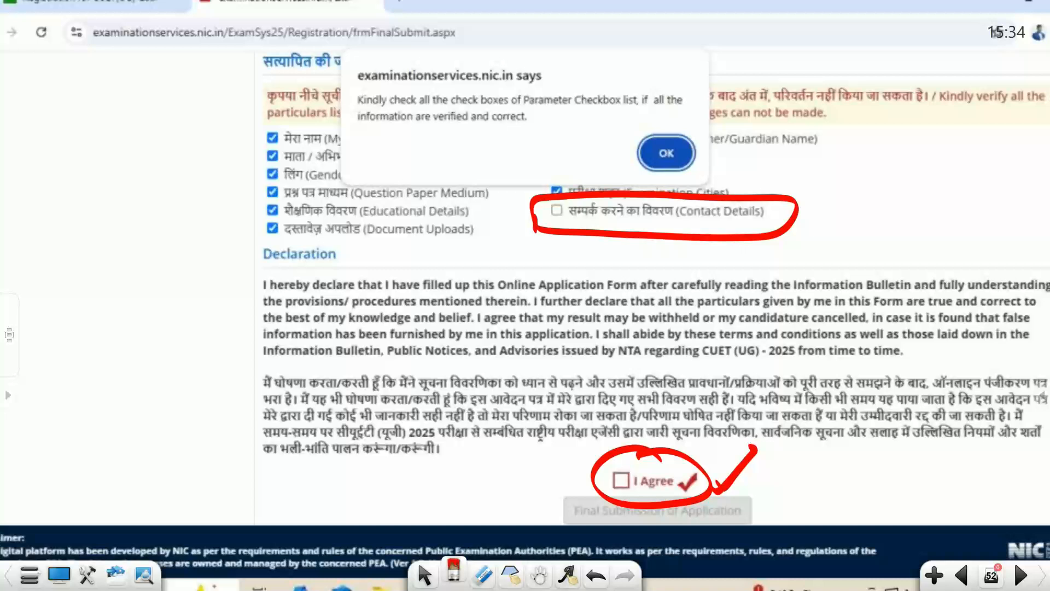
# Underline both lines of the alert about checking all the check boxes, and mark the Contact Details checkbox again
pyautogui.moveTo(404, 106); pyautogui.dragTo(691, 110)
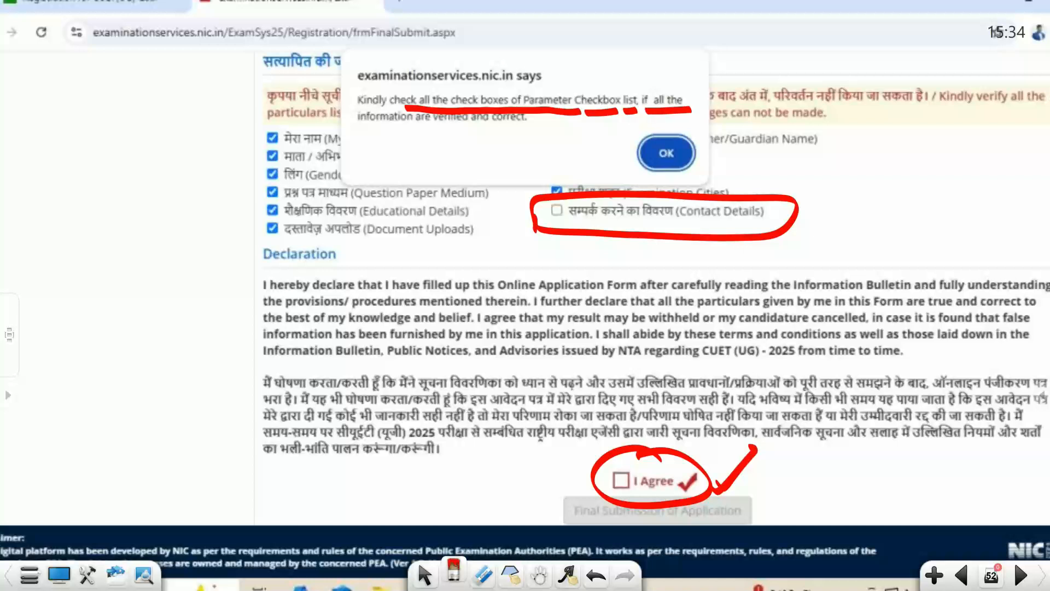
pyautogui.moveTo(361, 135); pyautogui.dragTo(410, 128)
pyautogui.moveTo(425, 132); pyautogui.dragTo(535, 126)
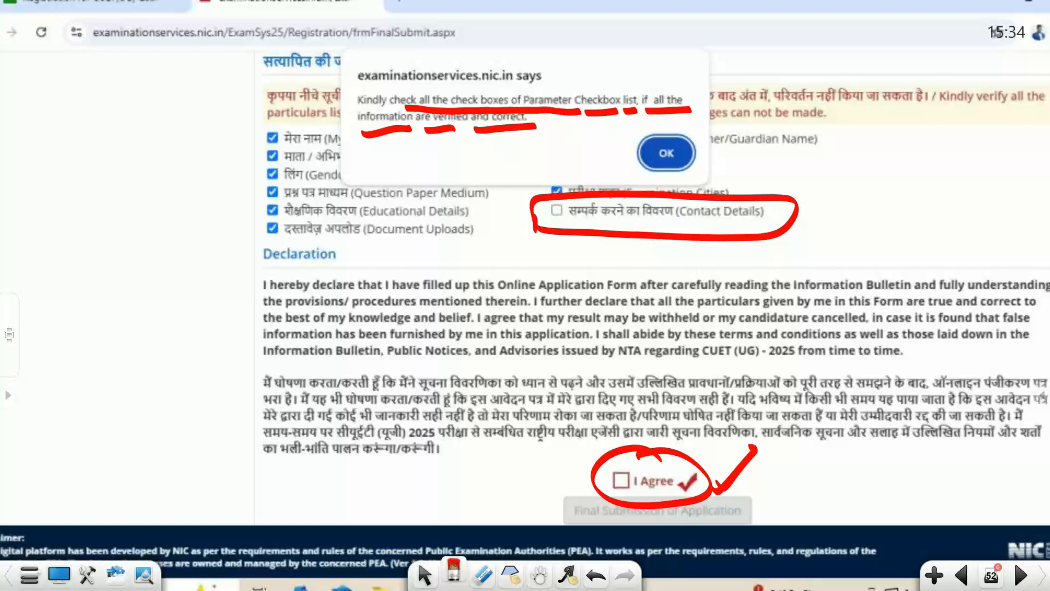
pyautogui.moveTo(574, 217); pyautogui.dragTo(541, 230)
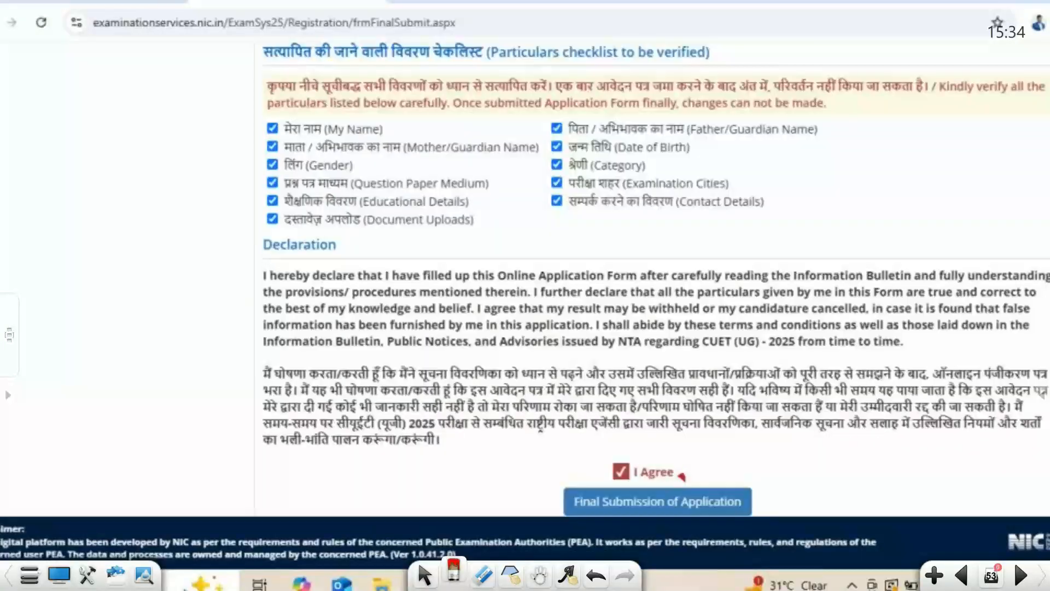
# Circle both columns of checked particulars on the completed checklist slide, and mark I Agree and Final Submission of Application
pyautogui.moveTo(566, 107)
pyautogui.mouseDown()
pyautogui.moveTo(591, 164)
pyautogui.moveTo(542, 115)
pyautogui.mouseUp()
pyautogui.moveTo(269, 105)
pyautogui.mouseDown()
pyautogui.moveTo(320, 131)
pyautogui.moveTo(237, 131)
pyautogui.mouseUp()
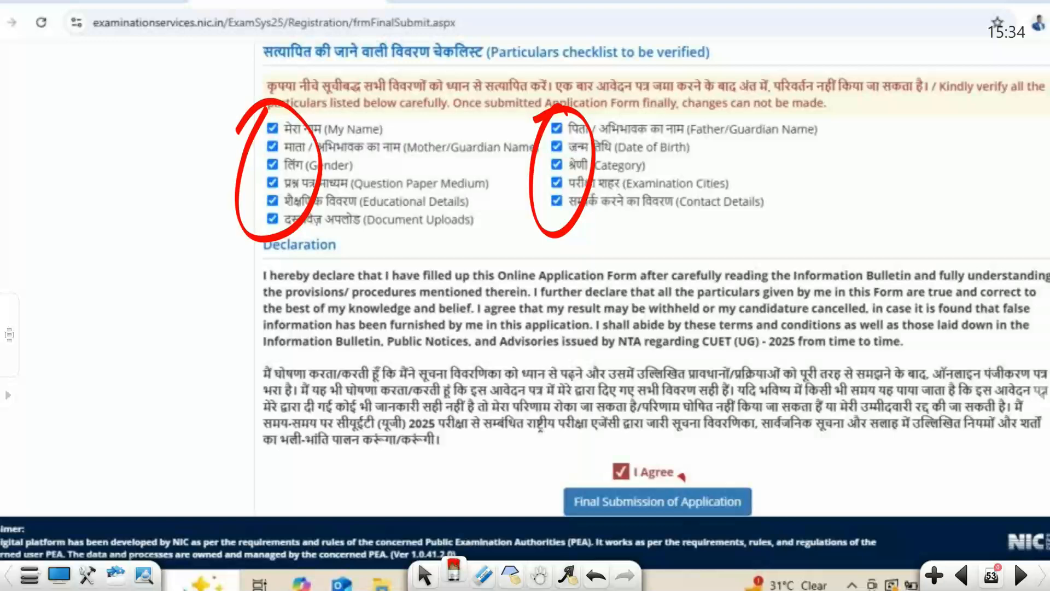
pyautogui.moveTo(684, 444)
pyautogui.mouseDown()
pyautogui.moveTo(606, 453)
pyautogui.moveTo(629, 486)
pyautogui.moveTo(681, 474)
pyautogui.mouseUp()
pyautogui.moveTo(743, 495)
pyautogui.mouseDown()
pyautogui.moveTo(761, 514)
pyautogui.moveTo(837, 430)
pyautogui.mouseUp()
# Circle Yes on the final submission confirmation slide, and on the status slide draw arrows from Registration Process and Application Form to Completed
pyautogui.press('pagedown')
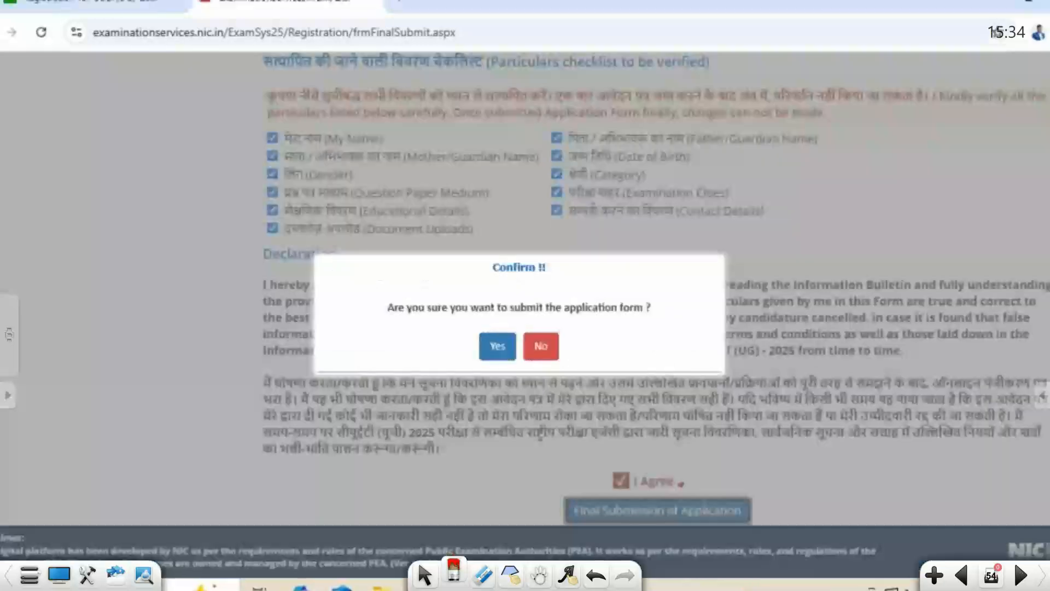
pyautogui.moveTo(520, 281)
pyautogui.mouseDown()
pyautogui.moveTo(529, 306)
pyautogui.moveTo(495, 285)
pyautogui.mouseUp()
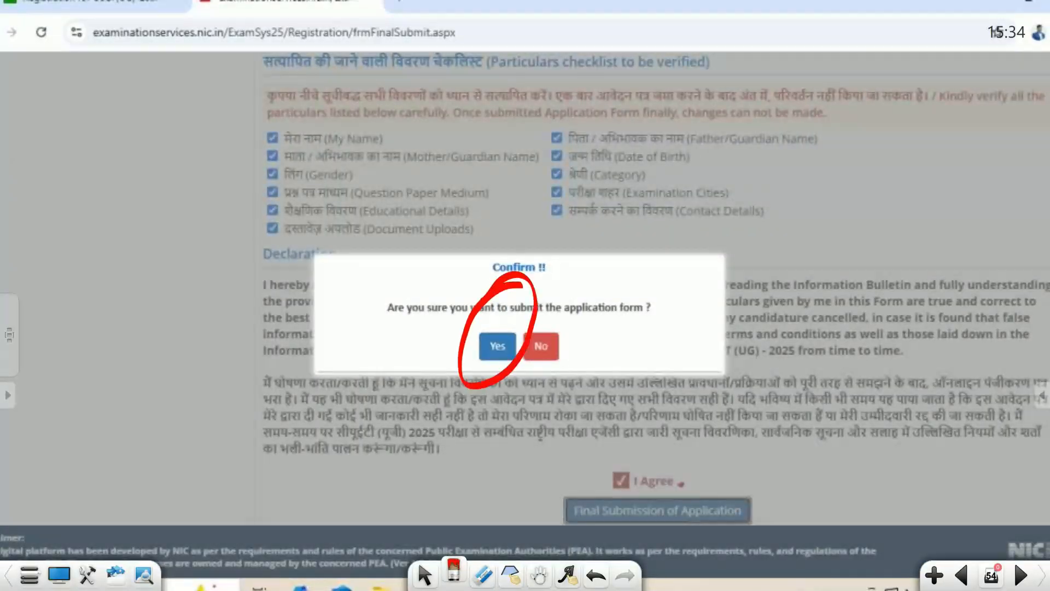
pyautogui.press('pagedown')
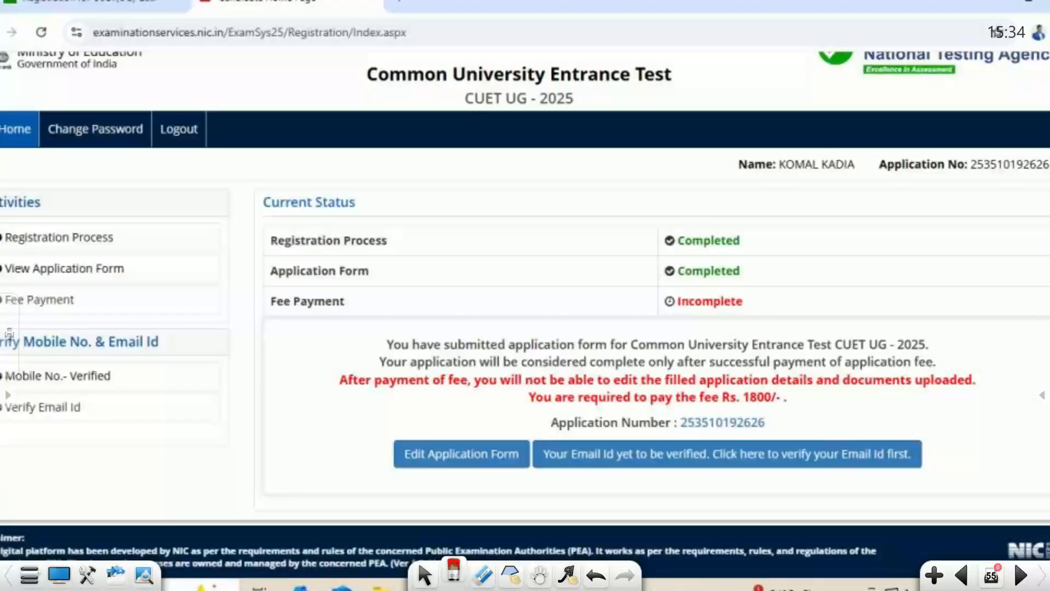
pyautogui.moveTo(413, 241)
pyautogui.mouseDown()
pyautogui.moveTo(651, 241)
pyautogui.moveTo(615, 255)
pyautogui.mouseUp()
pyautogui.moveTo(394, 272)
pyautogui.mouseDown()
pyautogui.moveTo(643, 277)
pyautogui.moveTo(608, 298)
pyautogui.mouseUp()
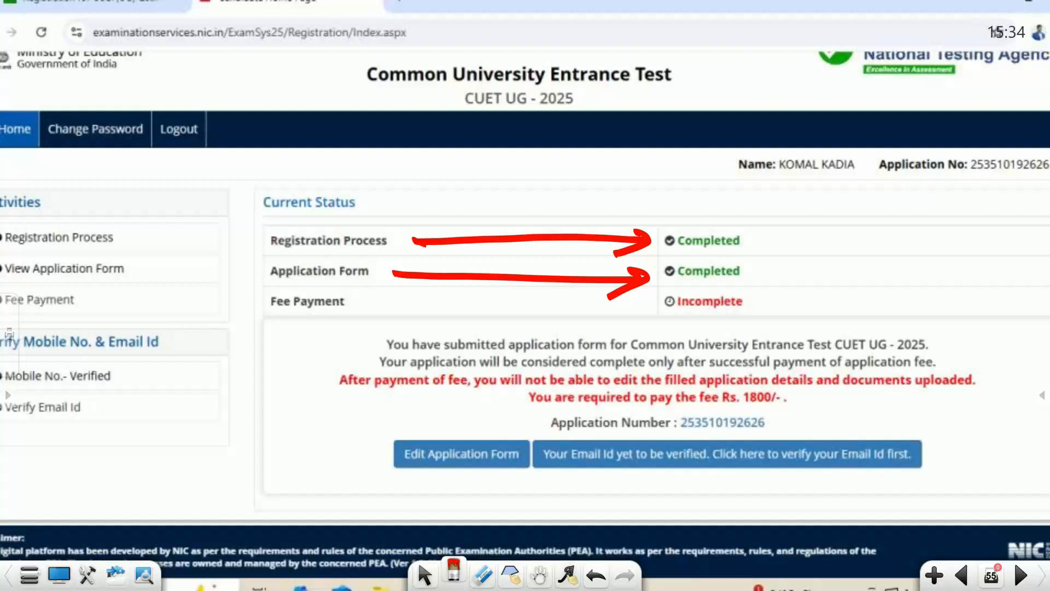
# On the status slide, circle Completed for Application Form, draw an arrow from Fee Payment to Incomplete, and circle Edit Application Form
pyautogui.moveTo(758, 264)
pyautogui.mouseDown()
pyautogui.moveTo(735, 286)
pyautogui.moveTo(760, 264)
pyautogui.mouseUp()
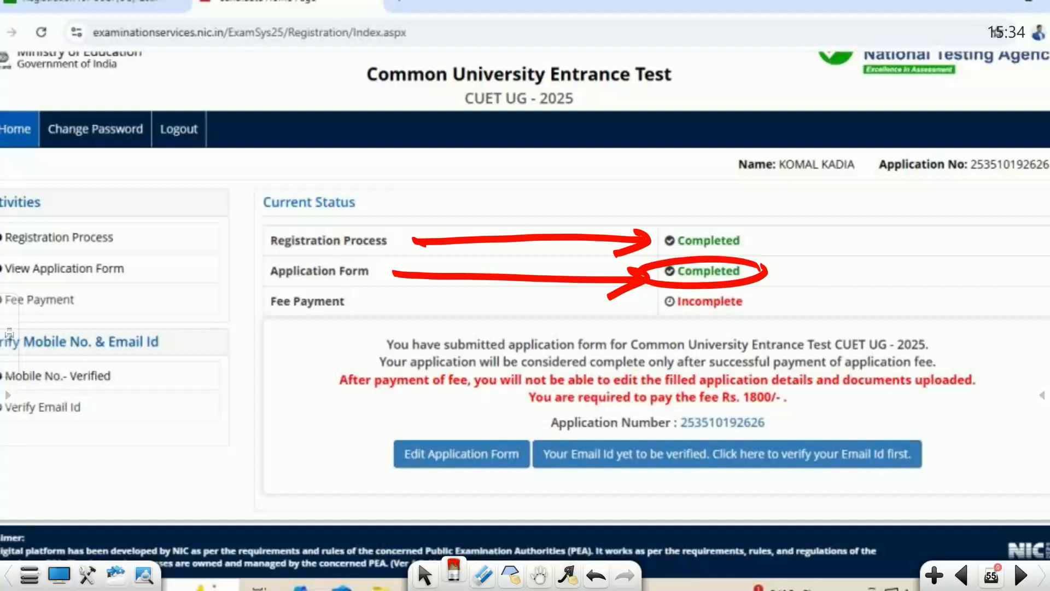
pyautogui.moveTo(407, 305)
pyautogui.mouseDown()
pyautogui.moveTo(634, 312)
pyautogui.moveTo(629, 326)
pyautogui.mouseUp()
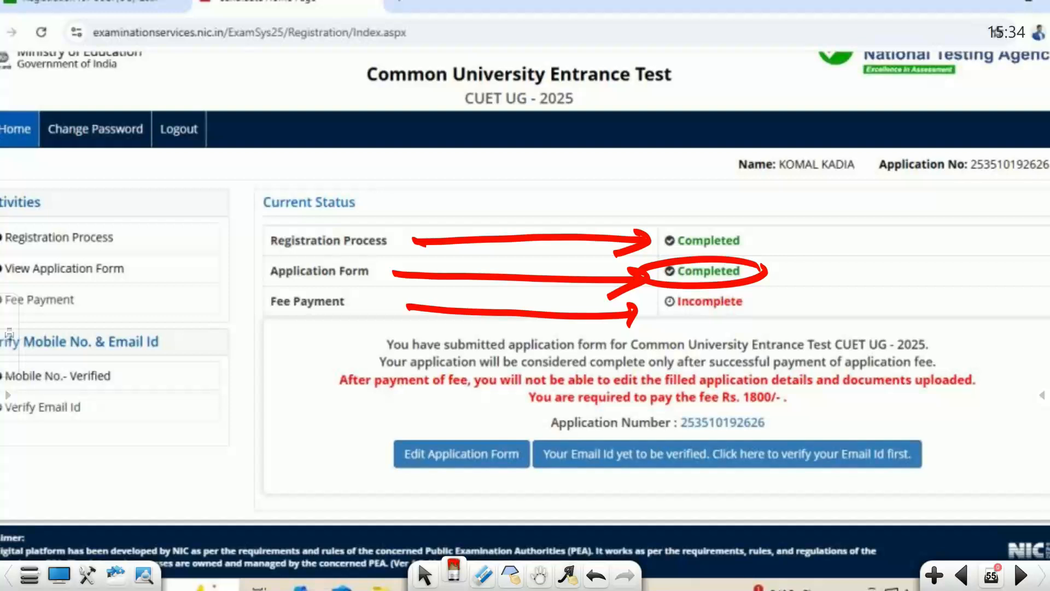
pyautogui.moveTo(471, 425)
pyautogui.mouseDown()
pyautogui.moveTo(412, 431)
pyautogui.moveTo(481, 494)
pyautogui.moveTo(470, 424)
pyautogui.moveTo(434, 432)
pyautogui.mouseUp()
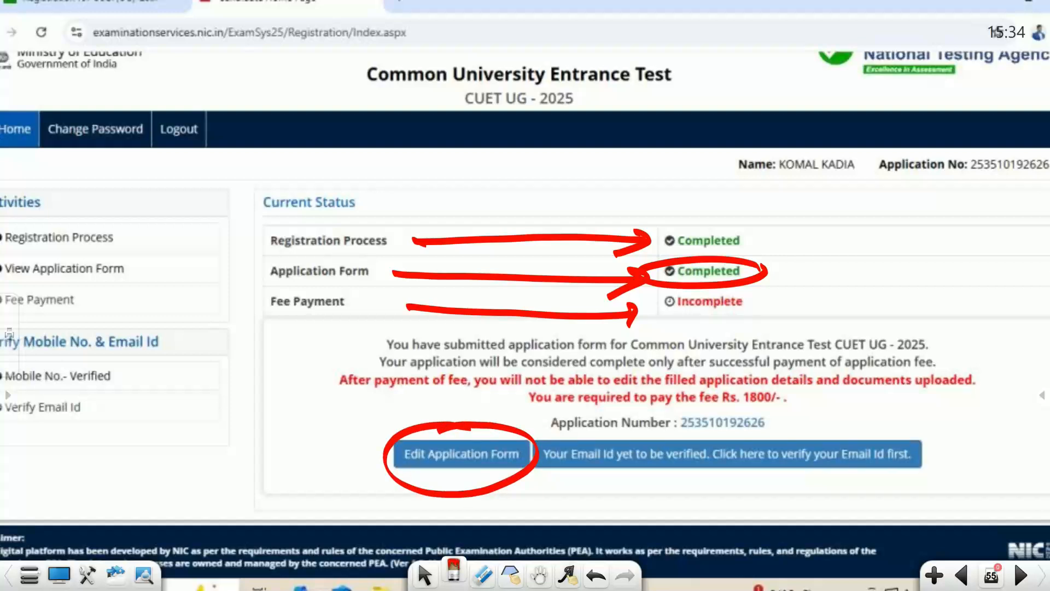
# Box the notice to verify the Email Id first, add a wavy underline beneath it, and place ticks beside it
pyautogui.moveTo(544, 467)
pyautogui.mouseDown()
pyautogui.moveTo(768, 481)
pyautogui.moveTo(936, 462)
pyautogui.moveTo(829, 426)
pyautogui.moveTo(597, 440)
pyautogui.moveTo(543, 479)
pyautogui.mouseUp()
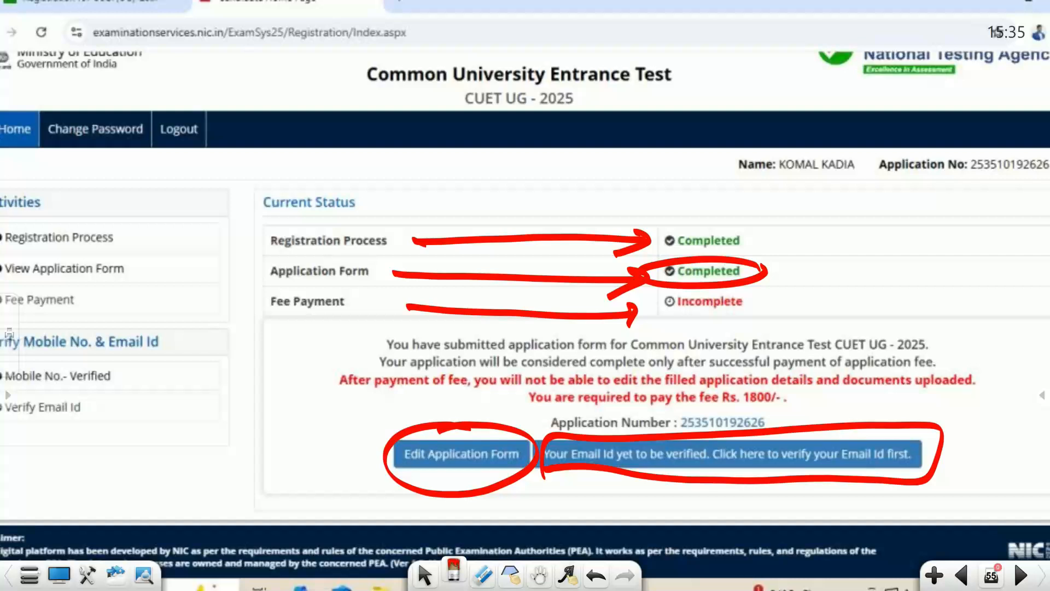
pyautogui.moveTo(809, 431)
pyautogui.mouseDown()
pyautogui.moveTo(818, 437)
pyautogui.moveTo(857, 410)
pyautogui.mouseUp()
pyautogui.moveTo(550, 476)
pyautogui.mouseDown()
pyautogui.moveTo(829, 486)
pyautogui.moveTo(927, 470)
pyautogui.mouseUp()
pyautogui.moveTo(942, 441)
pyautogui.mouseDown()
pyautogui.moveTo(978, 416)
pyautogui.moveTo(969, 437)
pyautogui.mouseUp()
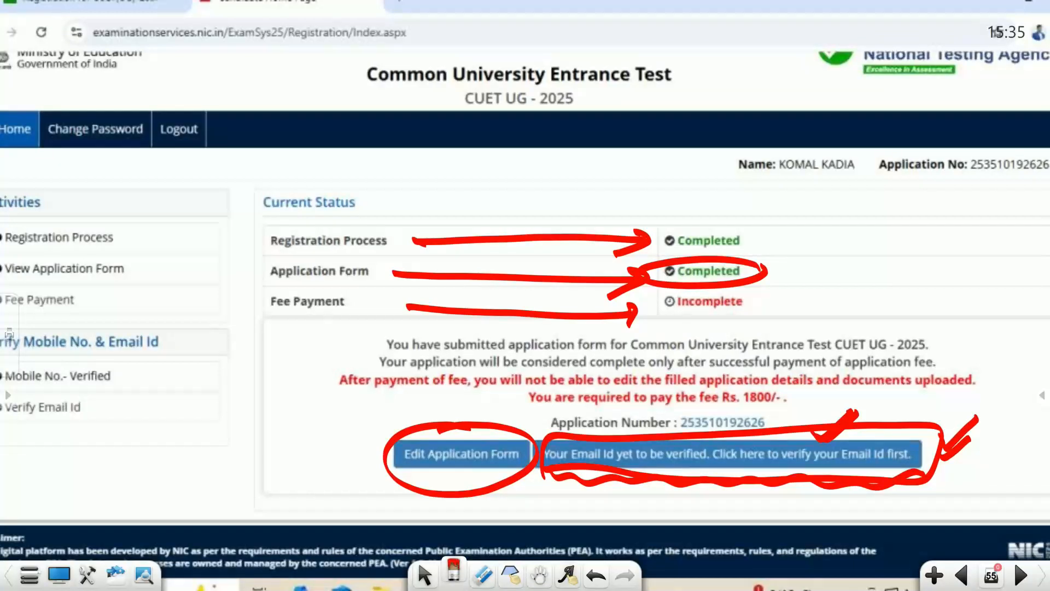
# Advance to the email verification slide and circle the Registered Email Id and the CAPTCHA entry field
pyautogui.press('pagedown')
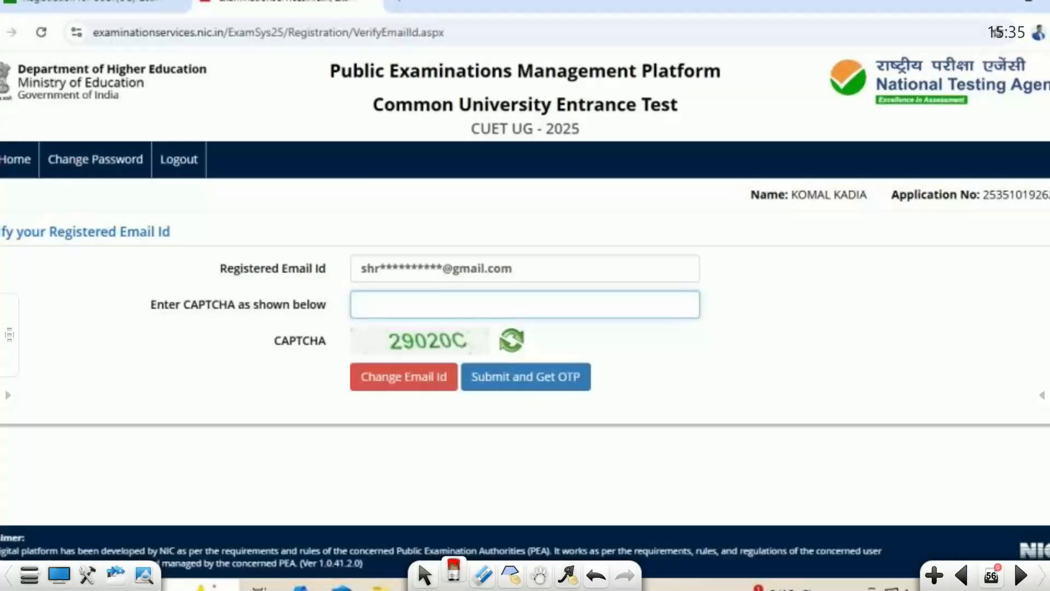
pyautogui.moveTo(546, 249)
pyautogui.mouseDown()
pyautogui.moveTo(339, 282)
pyautogui.moveTo(490, 236)
pyautogui.mouseUp()
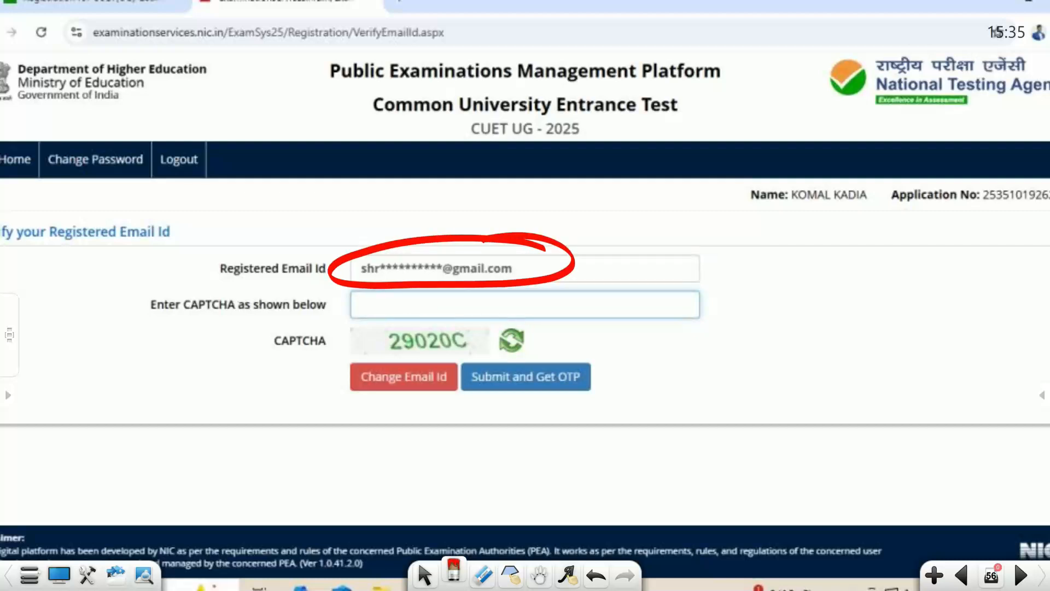
pyautogui.moveTo(425, 297)
pyautogui.mouseDown()
pyautogui.moveTo(383, 305)
pyautogui.moveTo(410, 292)
pyautogui.mouseUp()
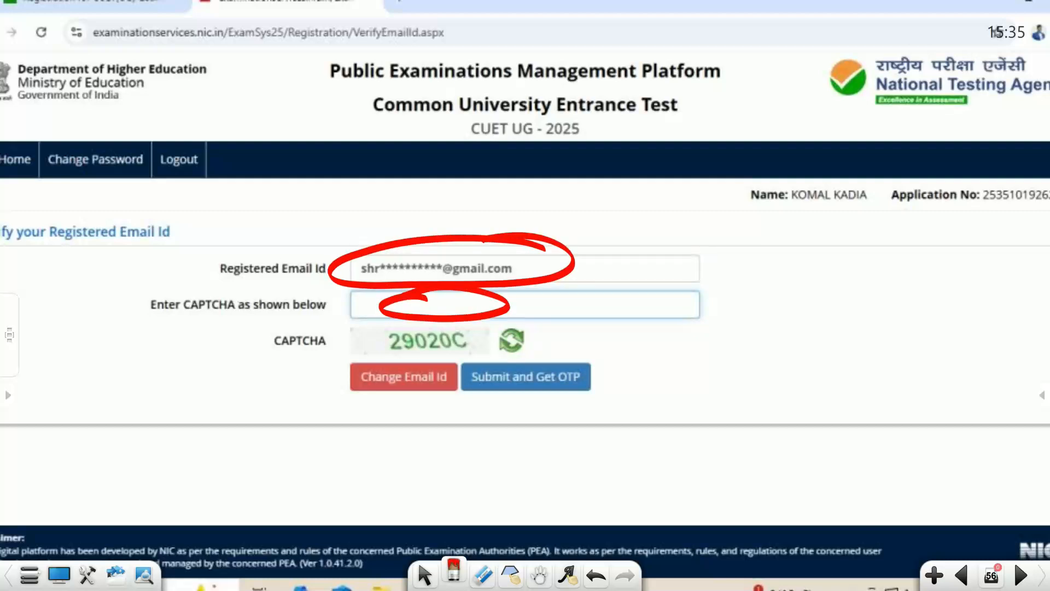
# On the CAPTCHA matched alert slide, circle the six empty OTP boxes and mark the alert text and OK
pyautogui.press('pagedown')
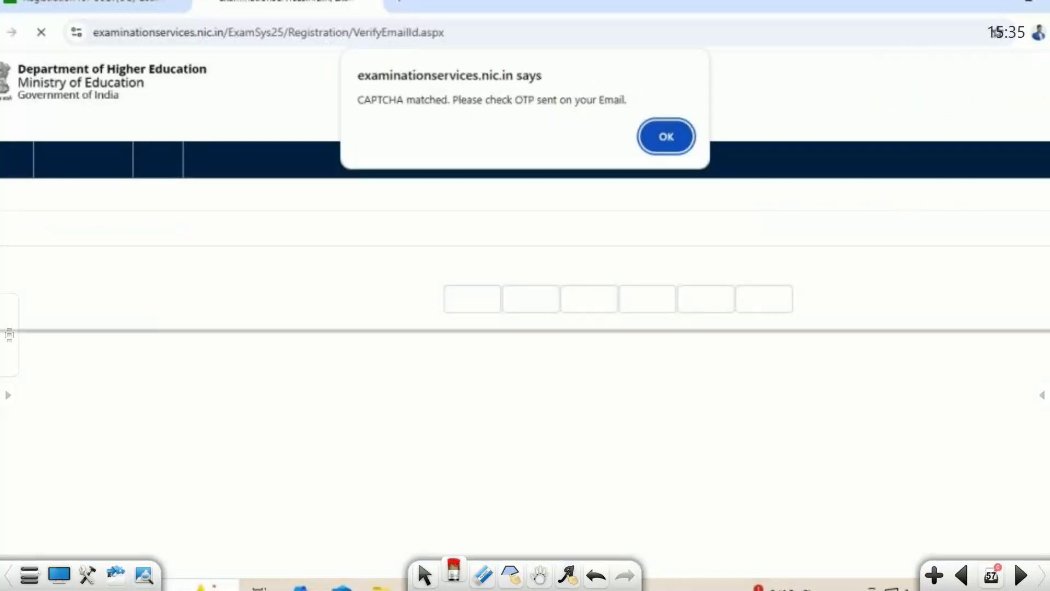
pyautogui.moveTo(785, 267)
pyautogui.mouseDown()
pyautogui.moveTo(503, 239)
pyautogui.moveTo(649, 347)
pyautogui.moveTo(685, 253)
pyautogui.mouseUp()
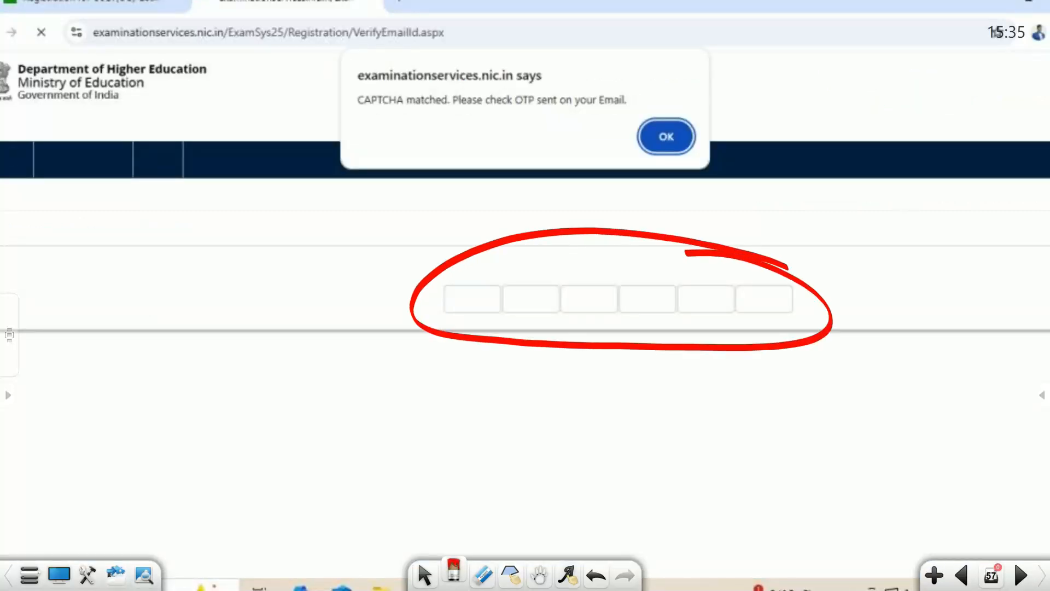
pyautogui.moveTo(366, 115)
pyautogui.mouseDown()
pyautogui.moveTo(369, 128)
pyautogui.moveTo(507, 116)
pyautogui.mouseUp()
pyautogui.moveTo(541, 84)
pyautogui.mouseDown()
pyautogui.moveTo(526, 84)
pyautogui.moveTo(569, 103)
pyautogui.moveTo(638, 108)
pyautogui.mouseUp()
pyautogui.moveTo(718, 114); pyautogui.dragTo(684, 133)
# Circle the filled One Time Password boxes and tick Verify, and on the Success slide draw two large ticks beside the message
pyautogui.press('pagedown')
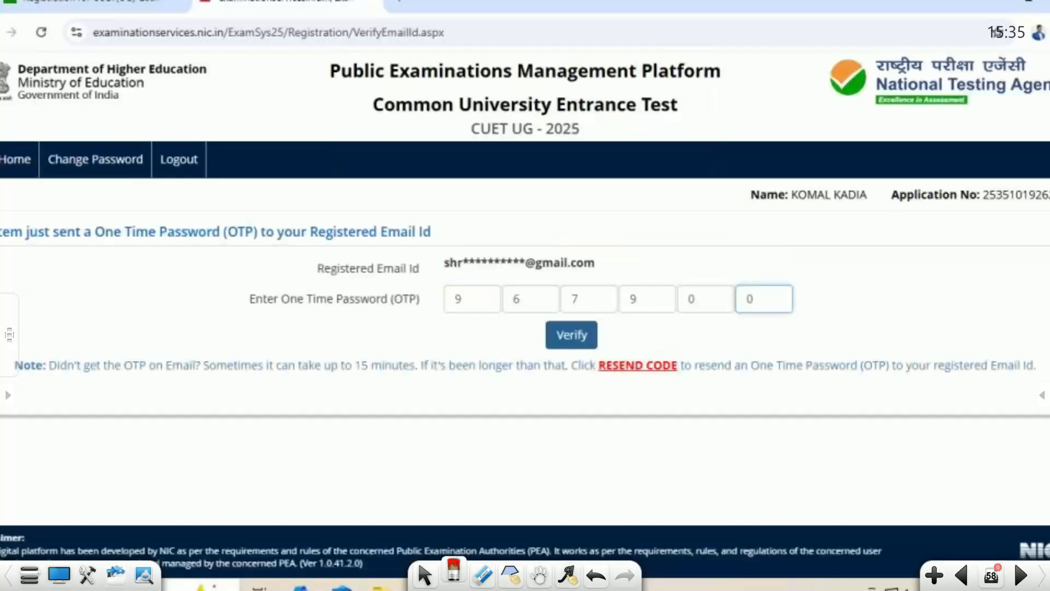
pyautogui.moveTo(446, 310)
pyautogui.mouseDown()
pyautogui.moveTo(712, 322)
pyautogui.moveTo(710, 268)
pyautogui.moveTo(446, 310)
pyautogui.mouseUp()
pyautogui.moveTo(599, 344)
pyautogui.mouseDown()
pyautogui.moveTo(608, 351)
pyautogui.moveTo(646, 330)
pyautogui.mouseUp()
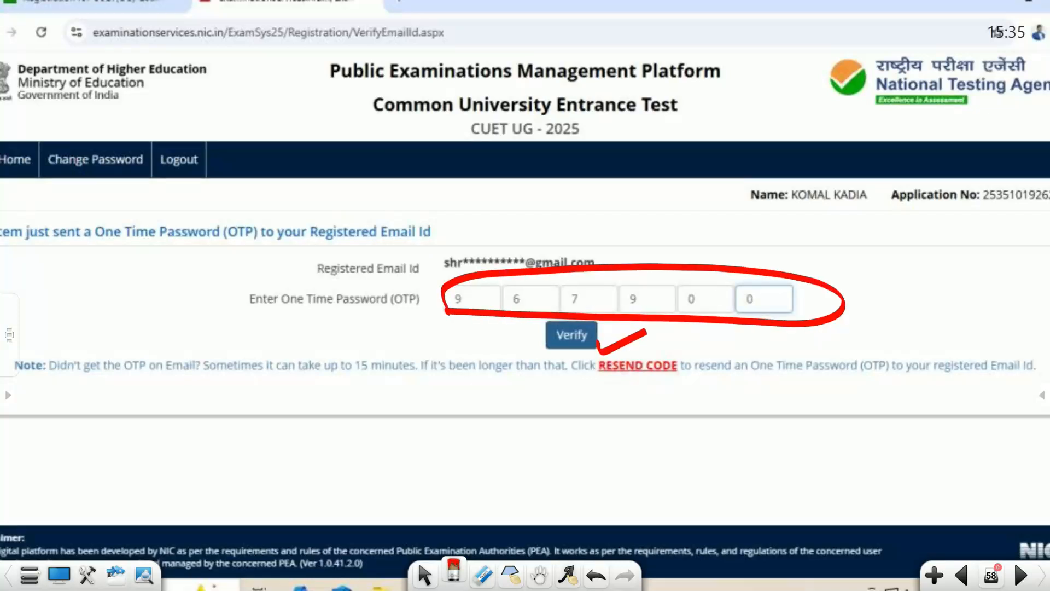
pyautogui.press('pagedown')
pyautogui.moveTo(632, 310)
pyautogui.mouseDown()
pyautogui.moveTo(654, 320)
pyautogui.moveTo(735, 250)
pyautogui.mouseUp()
pyautogui.moveTo(643, 355)
pyautogui.mouseDown()
pyautogui.moveTo(670, 369)
pyautogui.moveTo(823, 273)
pyautogui.mouseUp()
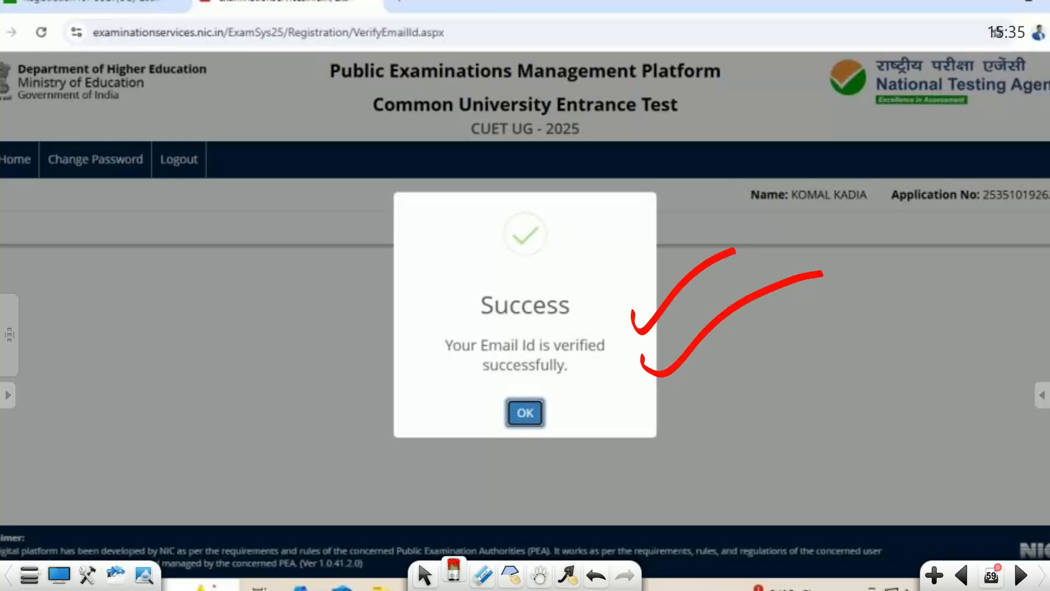
# On the updated status slide, tick both Completed entries, and circle and tick Pay Examination Fee Rs. 1800
pyautogui.press('pagedown')
pyautogui.moveTo(760, 218); pyautogui.dragTo(809, 202)
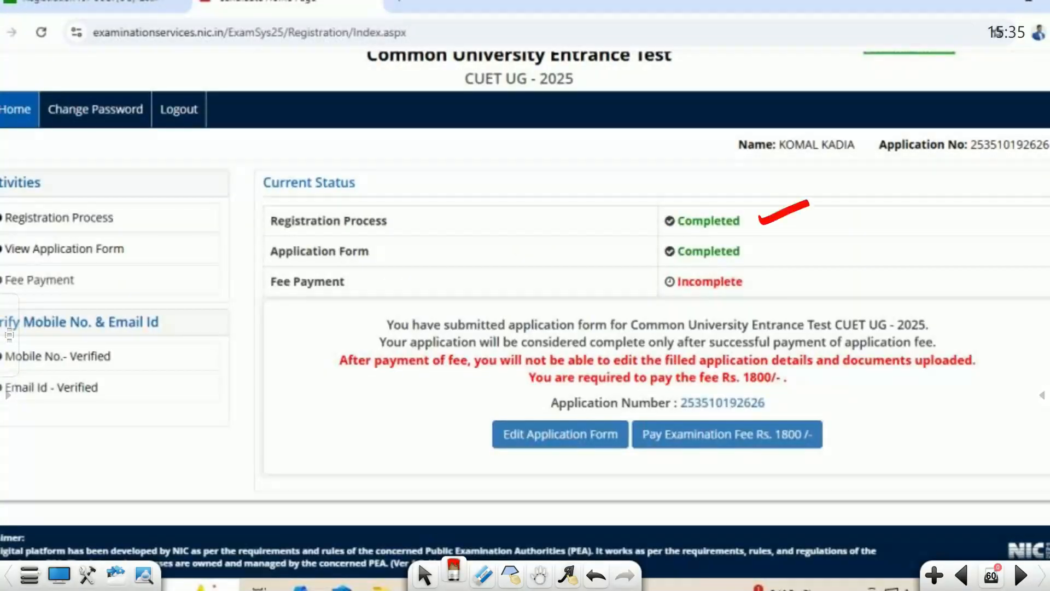
pyautogui.moveTo(765, 249); pyautogui.dragTo(813, 237)
pyautogui.moveTo(660, 414)
pyautogui.mouseDown()
pyautogui.moveTo(640, 419)
pyautogui.moveTo(781, 471)
pyautogui.moveTo(698, 409)
pyautogui.moveTo(645, 419)
pyautogui.mouseUp()
pyautogui.moveTo(835, 430)
pyautogui.mouseDown()
pyautogui.moveTo(881, 397)
pyautogui.moveTo(899, 406)
pyautogui.mouseUp()
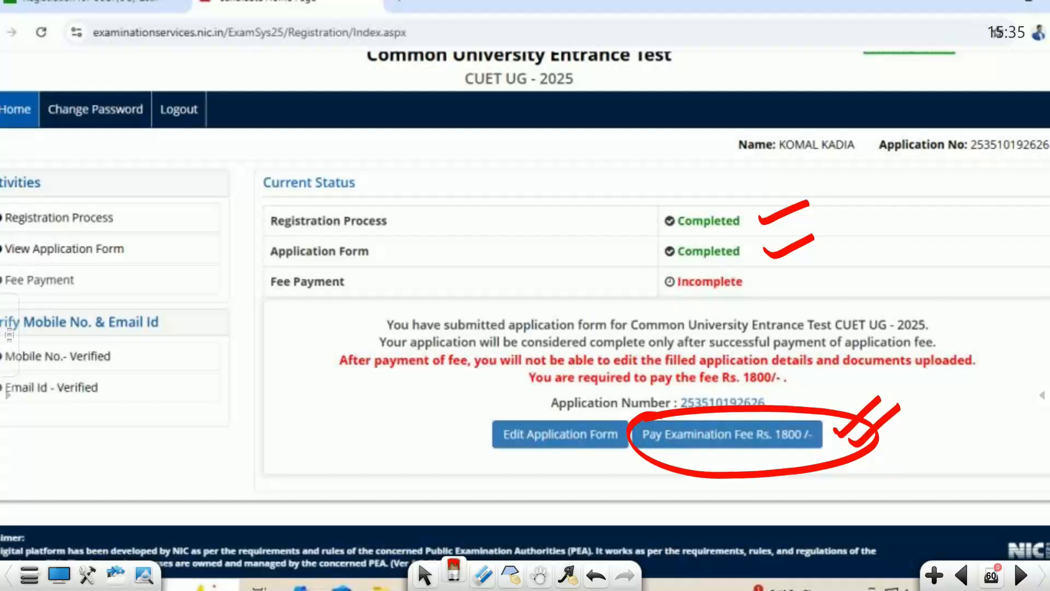
# Write the circled numbers 1, 3 and 1 beside the verification list, and add more ticks at Pay Examination Fee
pyautogui.moveTo(216, 327); pyautogui.dragTo(216, 357)
pyautogui.moveTo(220, 319)
pyautogui.mouseDown()
pyautogui.moveTo(229, 329)
pyautogui.moveTo(216, 320)
pyautogui.mouseUp()
pyautogui.moveTo(216, 386)
pyautogui.mouseDown()
pyautogui.moveTo(225, 399)
pyautogui.moveTo(218, 420)
pyautogui.mouseUp()
pyautogui.moveTo(226, 386); pyautogui.dragTo(229, 377)
pyautogui.moveTo(226, 457)
pyautogui.mouseDown()
pyautogui.moveTo(228, 485)
pyautogui.moveTo(218, 445)
pyautogui.mouseUp()
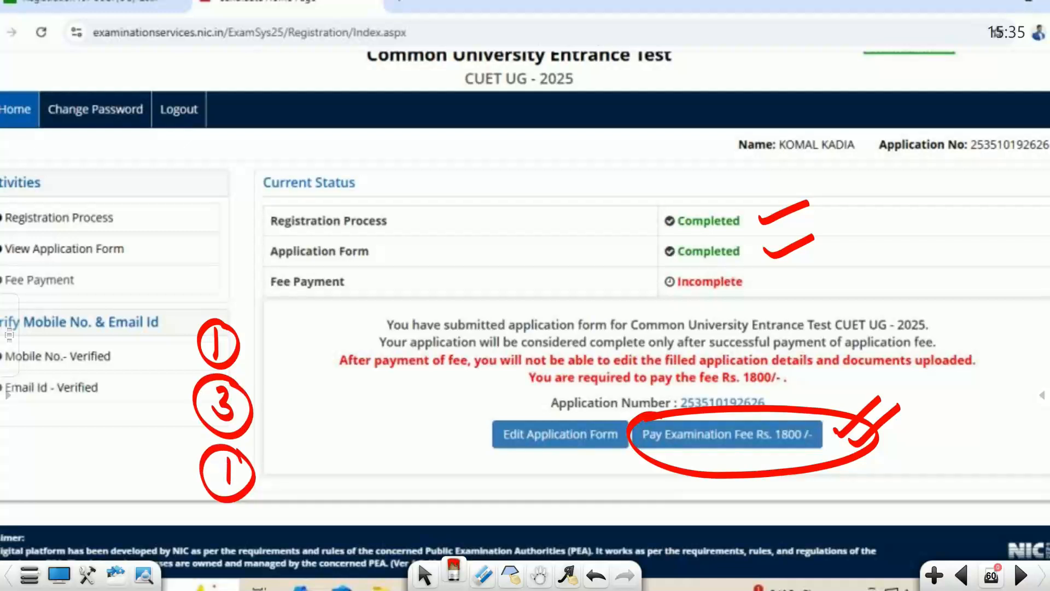
pyautogui.moveTo(795, 409); pyautogui.dragTo(848, 378)
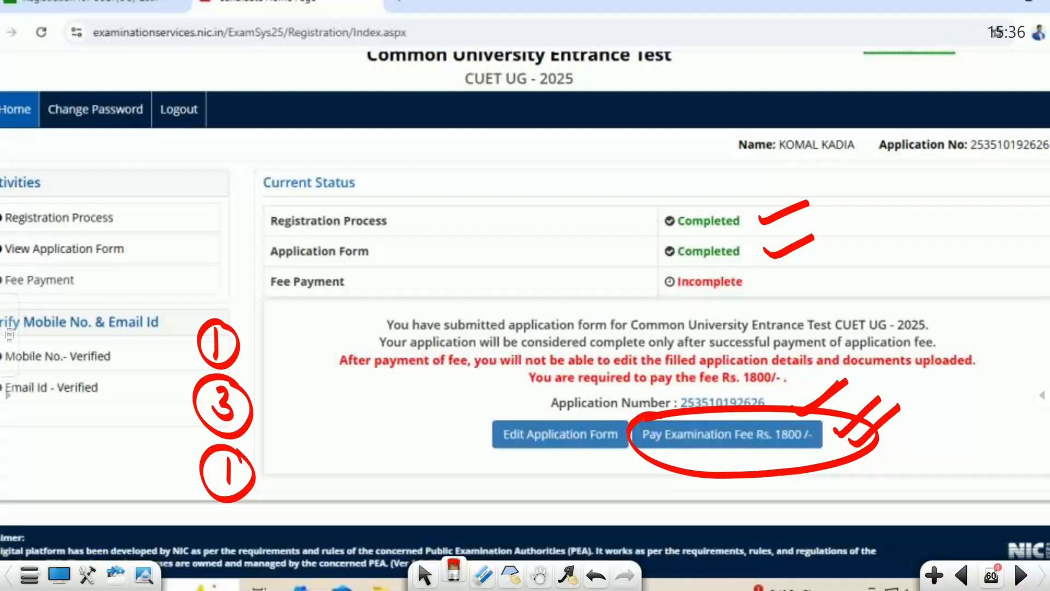
pyautogui.moveTo(726, 464); pyautogui.dragTo(789, 439)
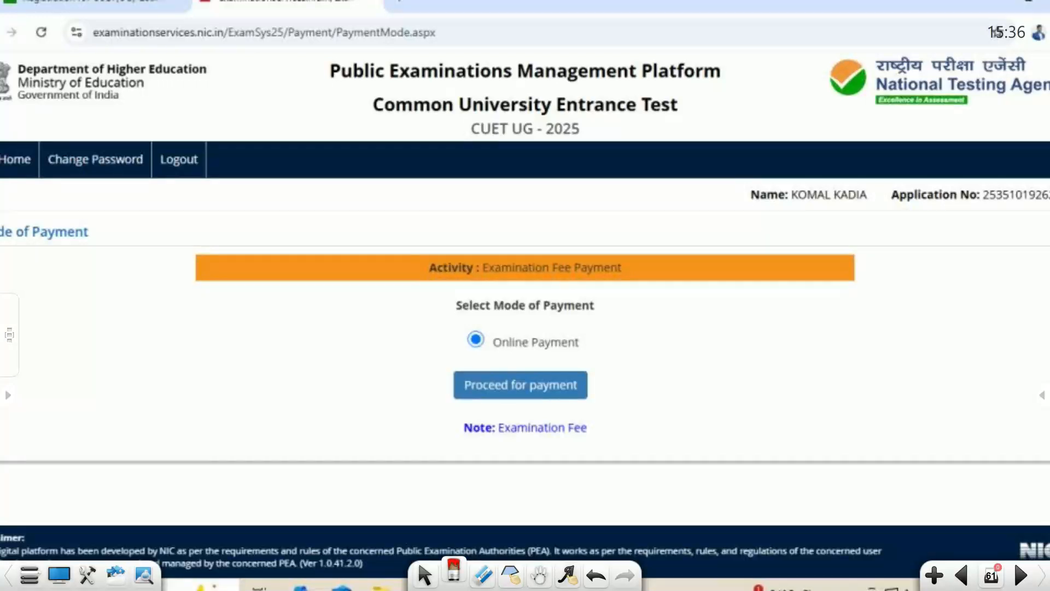
# Circle Online Payment, underline and tick Proceed for payment, and underline the Fee Payment question on the confirmation slide
pyautogui.moveTo(584, 330)
pyautogui.mouseDown()
pyautogui.moveTo(494, 316)
pyautogui.moveTo(596, 356)
pyautogui.moveTo(585, 328)
pyautogui.mouseUp()
pyautogui.moveTo(440, 404); pyautogui.dragTo(628, 415)
pyautogui.moveTo(594, 380); pyautogui.dragTo(727, 300)
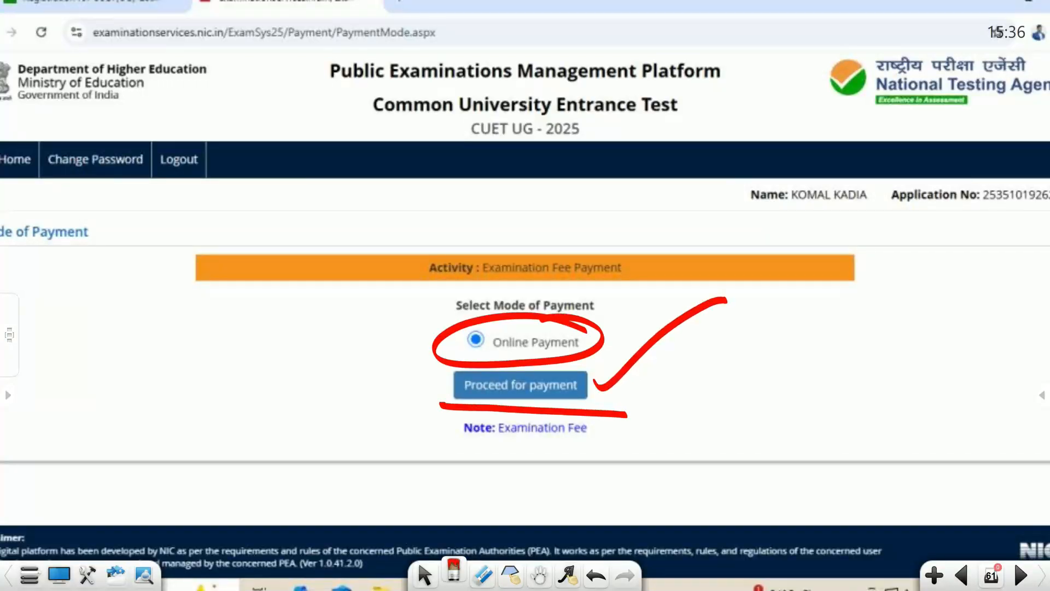
pyautogui.click(1020, 576)
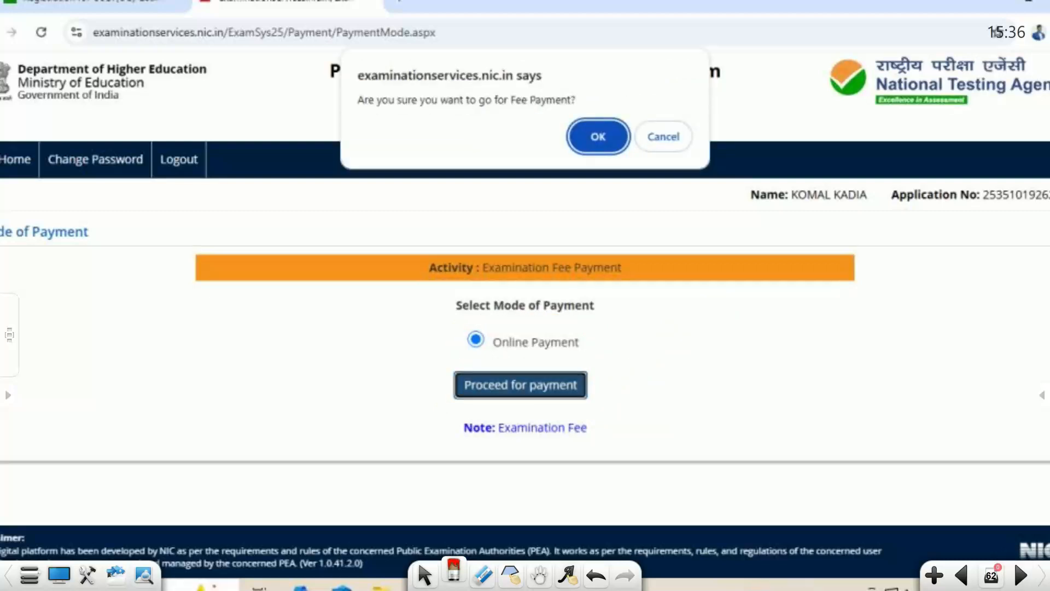
pyautogui.moveTo(358, 122); pyautogui.dragTo(569, 117)
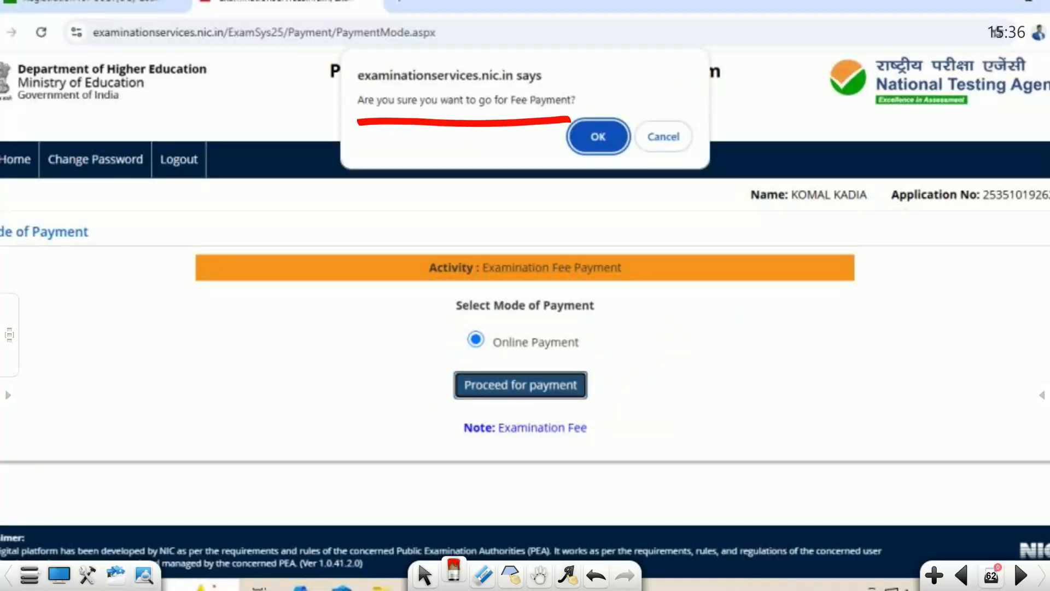
# On the payment provider slide, underline the SBI MOPS, Canara, HDFC and ICICI options, tick HDFC, and circle Proceed for payment
pyautogui.click(1021, 575)
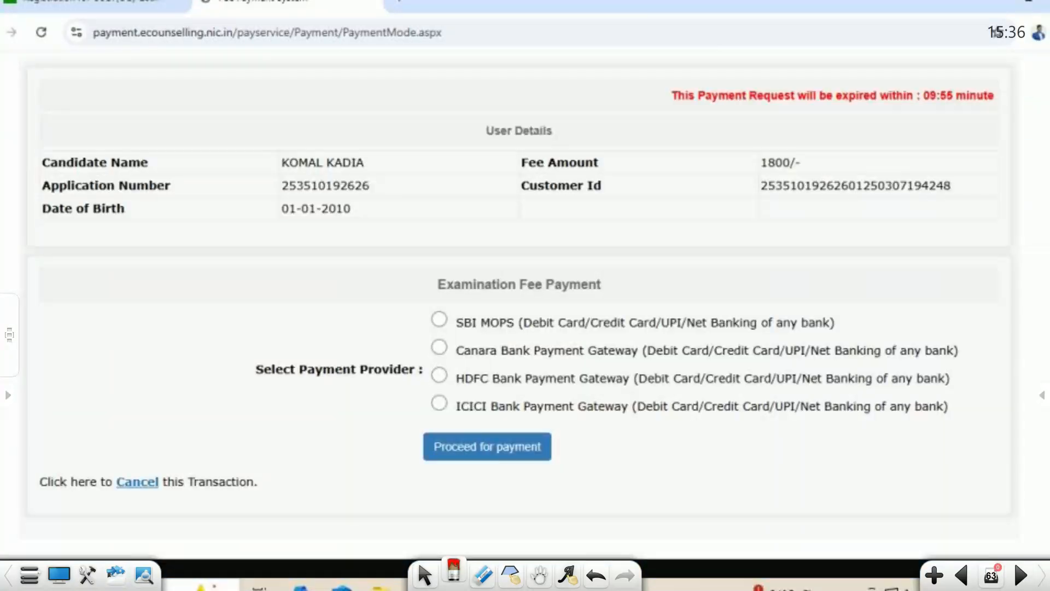
pyautogui.moveTo(457, 334); pyautogui.dragTo(677, 332)
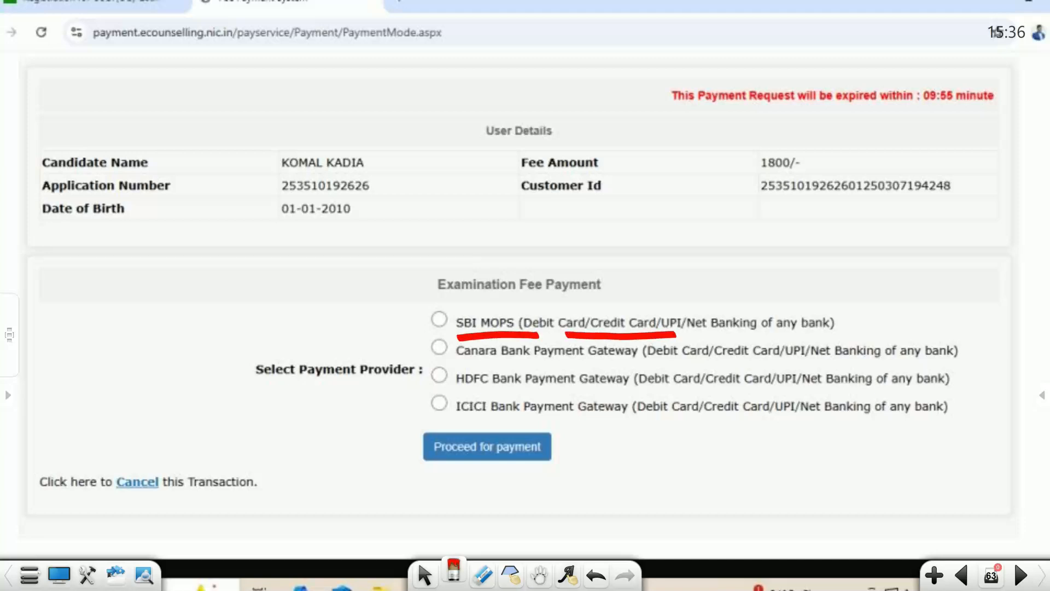
pyautogui.moveTo(457, 362); pyautogui.dragTo(589, 360)
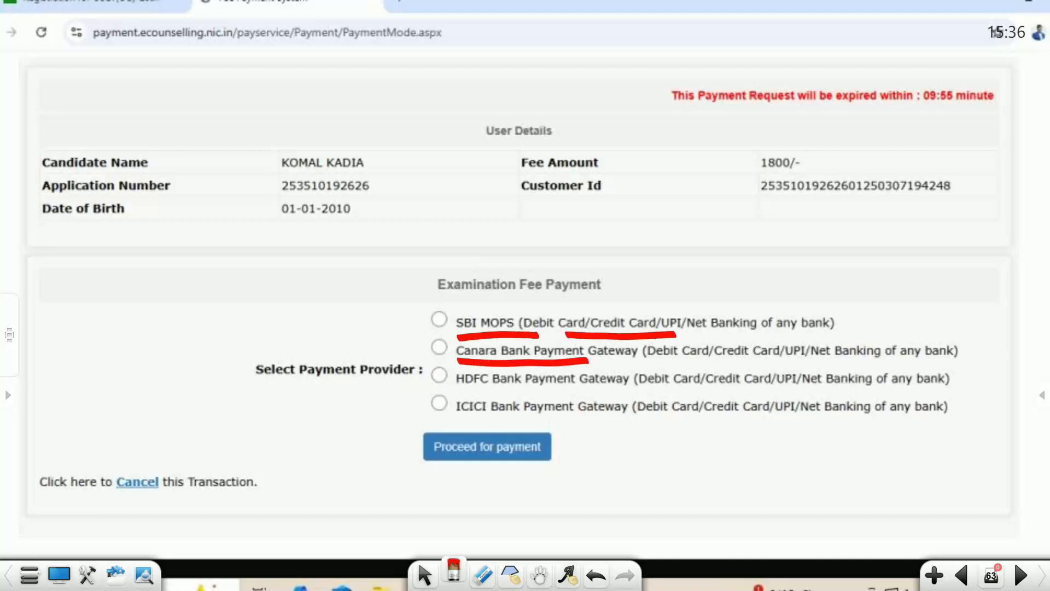
pyautogui.moveTo(456, 391); pyautogui.dragTo(541, 388)
pyautogui.moveTo(457, 422); pyautogui.dragTo(553, 417)
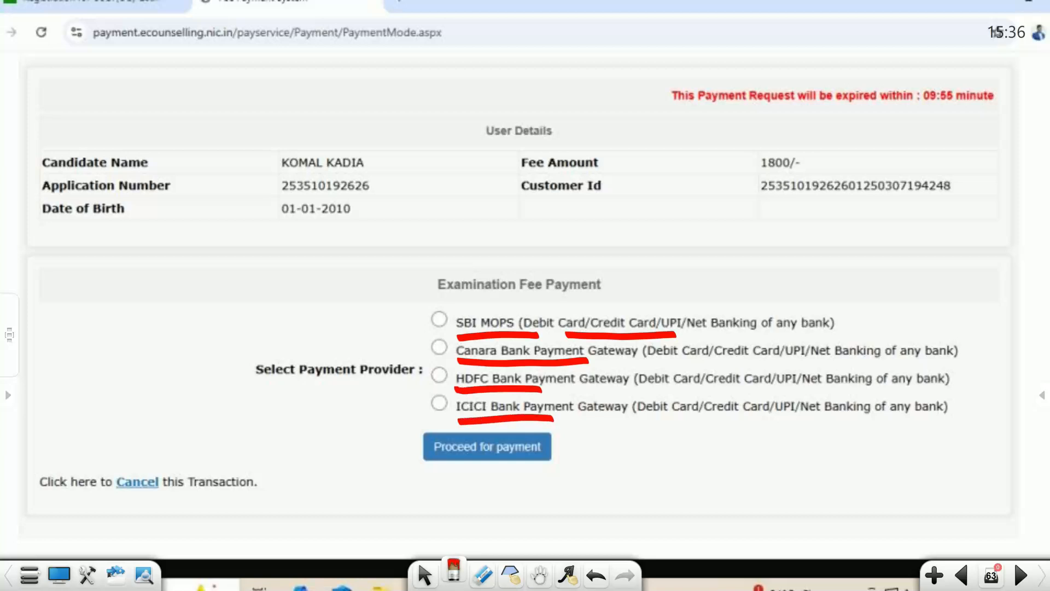
pyautogui.moveTo(428, 372)
pyautogui.mouseDown()
pyautogui.moveTo(440, 378)
pyautogui.moveTo(463, 360)
pyautogui.mouseUp()
pyautogui.moveTo(526, 428)
pyautogui.mouseDown()
pyautogui.moveTo(464, 417)
pyautogui.moveTo(547, 422)
pyautogui.moveTo(511, 431)
pyautogui.mouseUp()
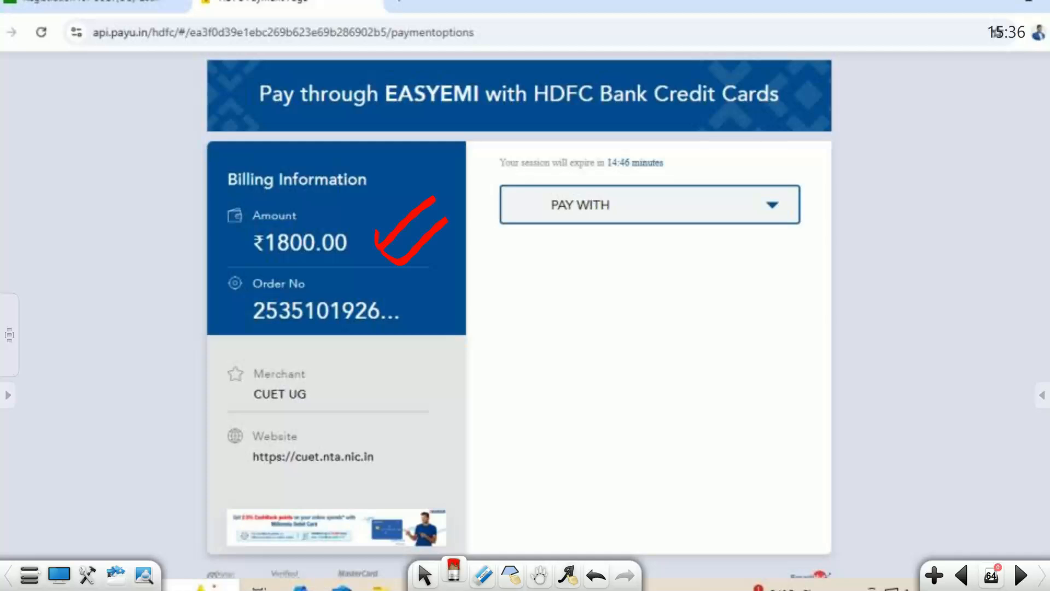
# Tick the CUET UG merchant and circle Pay With on the billing slide, and advance to the slide listing the payment methods
pyautogui.moveTo(395, 377)
pyautogui.mouseDown()
pyautogui.moveTo(456, 344)
pyautogui.moveTo(473, 359)
pyautogui.mouseUp()
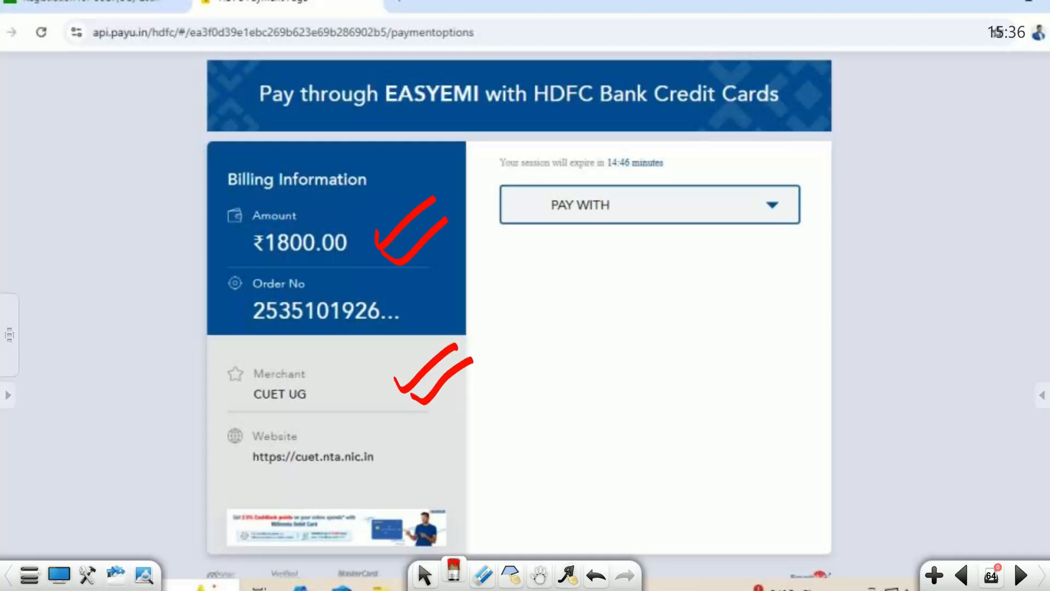
pyautogui.moveTo(617, 166)
pyautogui.mouseDown()
pyautogui.moveTo(516, 165)
pyautogui.moveTo(844, 227)
pyautogui.moveTo(591, 174)
pyautogui.mouseUp()
pyautogui.click(1020, 575)
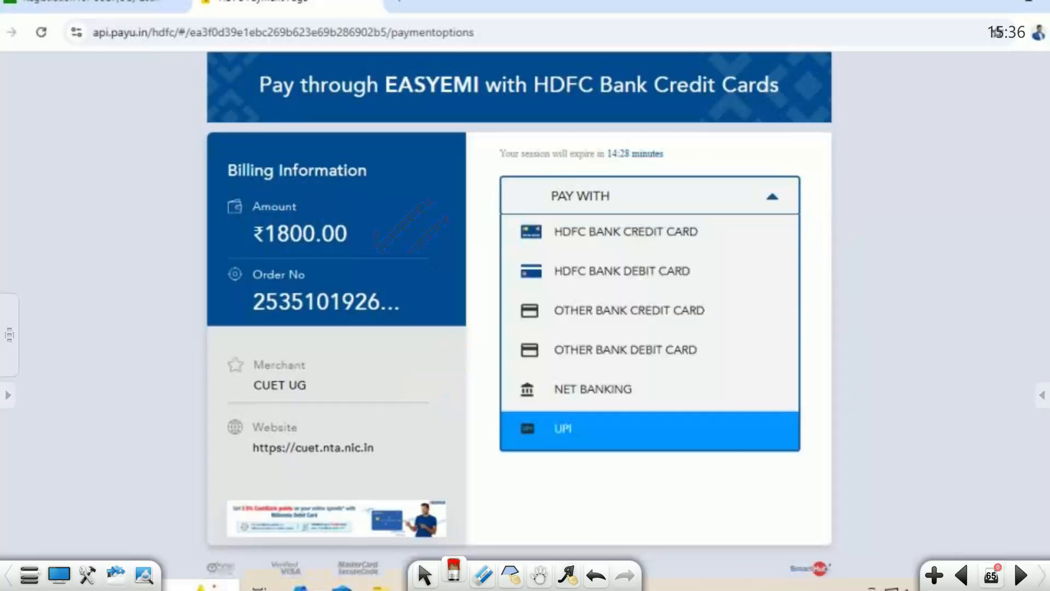
# Tick the four HDFC and other bank card options and Net Banking in the Pay With list, and circle UPI
pyautogui.moveTo(709, 230); pyautogui.dragTo(745, 222)
pyautogui.moveTo(705, 269); pyautogui.dragTo(741, 255)
pyautogui.moveTo(711, 304)
pyautogui.mouseDown()
pyautogui.moveTo(718, 314)
pyautogui.moveTo(742, 290)
pyautogui.mouseUp()
pyautogui.moveTo(712, 346)
pyautogui.mouseDown()
pyautogui.moveTo(713, 356)
pyautogui.moveTo(737, 331)
pyautogui.mouseUp()
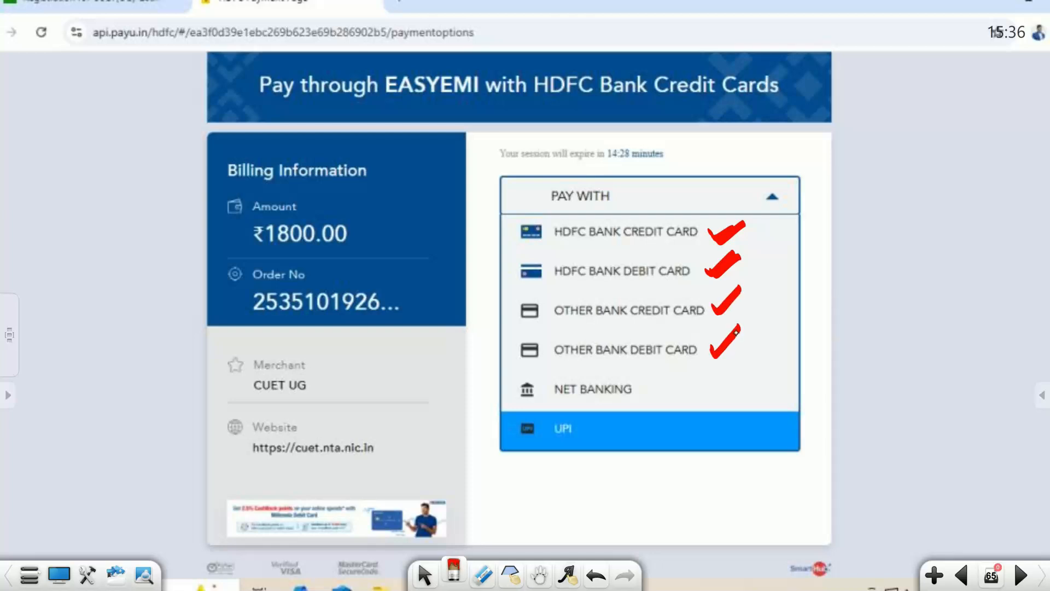
pyautogui.moveTo(648, 390); pyautogui.dragTo(683, 372)
pyautogui.moveTo(609, 412)
pyautogui.mouseDown()
pyautogui.moveTo(529, 457)
pyautogui.moveTo(597, 418)
pyautogui.mouseUp()
# Handwrite "UPI" in large red letters beside the list of payment methods
pyautogui.moveTo(800, 301)
pyautogui.mouseDown()
pyautogui.moveTo(793, 350)
pyautogui.moveTo(826, 308)
pyautogui.mouseUp()
pyautogui.moveTo(835, 348); pyautogui.dragTo(846, 328)
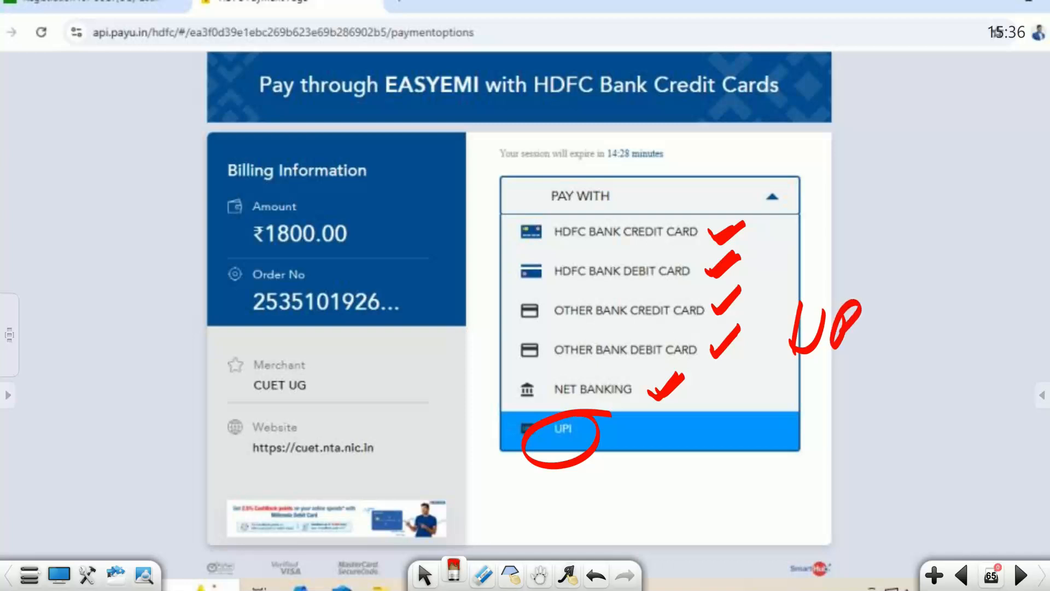
pyautogui.moveTo(884, 299); pyautogui.dragTo(870, 345)
pyautogui.moveTo(874, 307); pyautogui.dragTo(897, 293)
pyautogui.moveTo(861, 342); pyautogui.dragTo(900, 339)
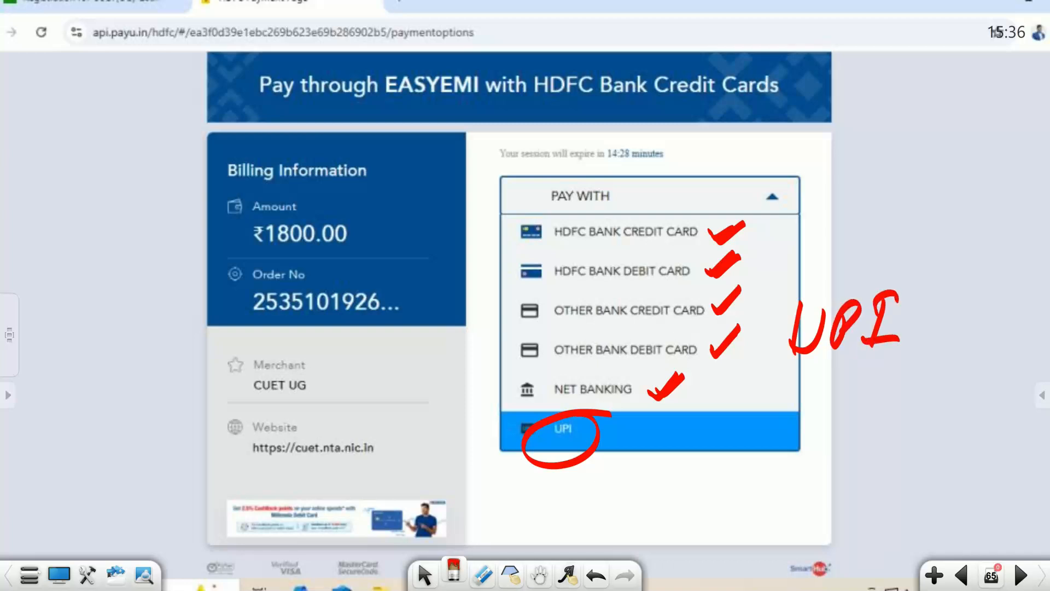
# On the UPI options slide, tick the selected UPI method and each of Google Pay, Phone Pe, BHIM, Paytm and Amazon Pay
pyautogui.click(1020, 575)
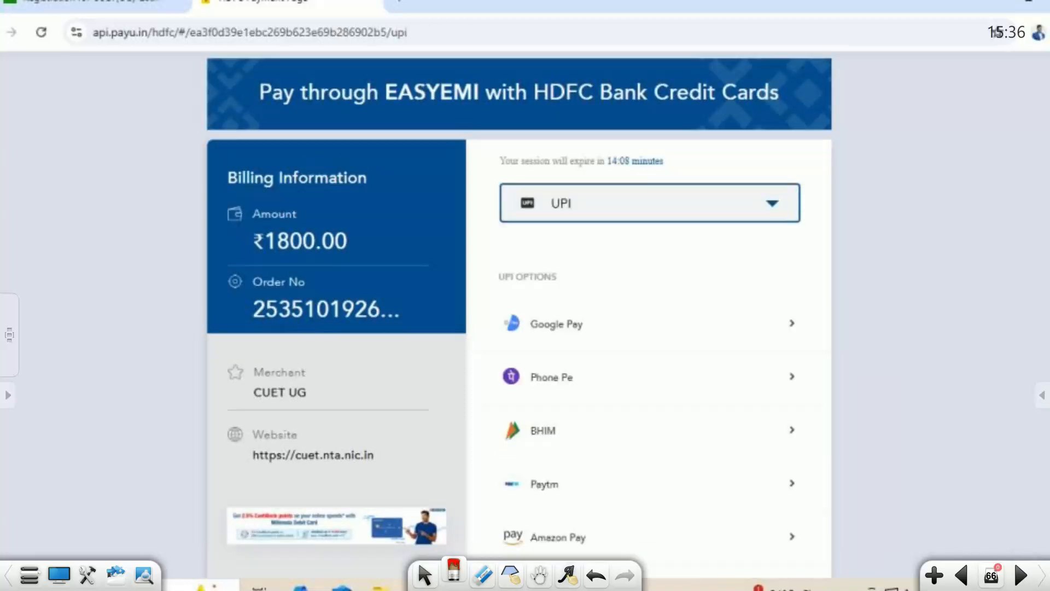
pyautogui.moveTo(796, 198)
pyautogui.mouseDown()
pyautogui.moveTo(859, 163)
pyautogui.moveTo(858, 183)
pyautogui.mouseUp()
pyautogui.moveTo(630, 330)
pyautogui.mouseDown()
pyautogui.moveTo(641, 344)
pyautogui.moveTo(689, 308)
pyautogui.mouseUp()
pyautogui.click(625, 387)
pyautogui.moveTo(625, 387); pyautogui.dragTo(687, 353)
pyautogui.click(622, 438)
pyautogui.moveTo(621, 438); pyautogui.dragTo(681, 406)
pyautogui.click(615, 495)
pyautogui.moveTo(614, 495); pyautogui.dragTo(666, 464)
pyautogui.click(615, 541)
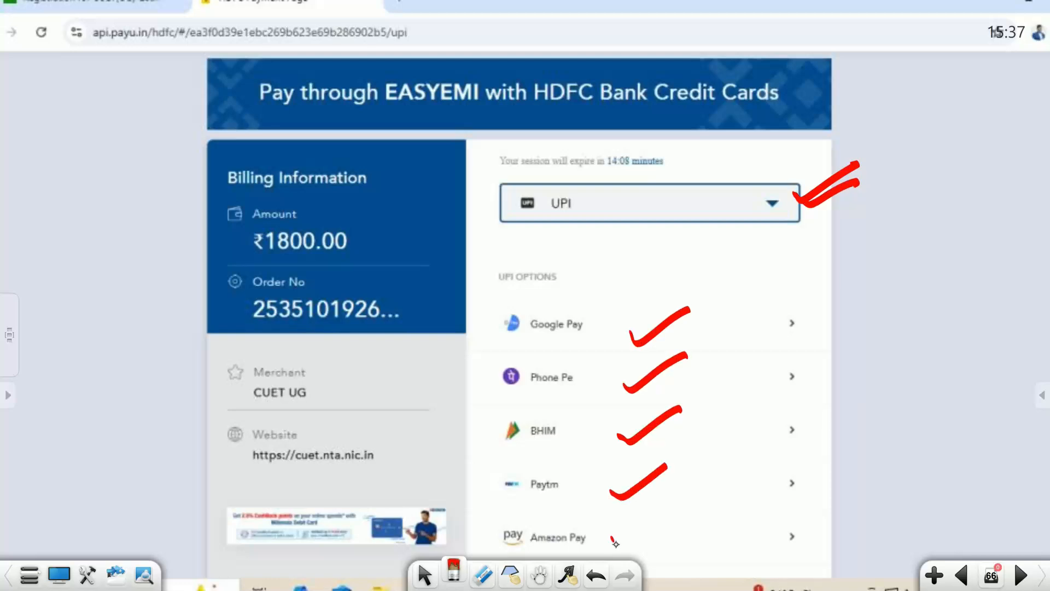
pyautogui.moveTo(616, 542); pyautogui.dragTo(668, 509)
# Circle Phone Pe, and on the slide with its expanded form circle the Enter UPI ID field
pyautogui.moveTo(596, 358)
pyautogui.mouseDown()
pyautogui.moveTo(566, 407)
pyautogui.moveTo(596, 359)
pyautogui.mouseUp()
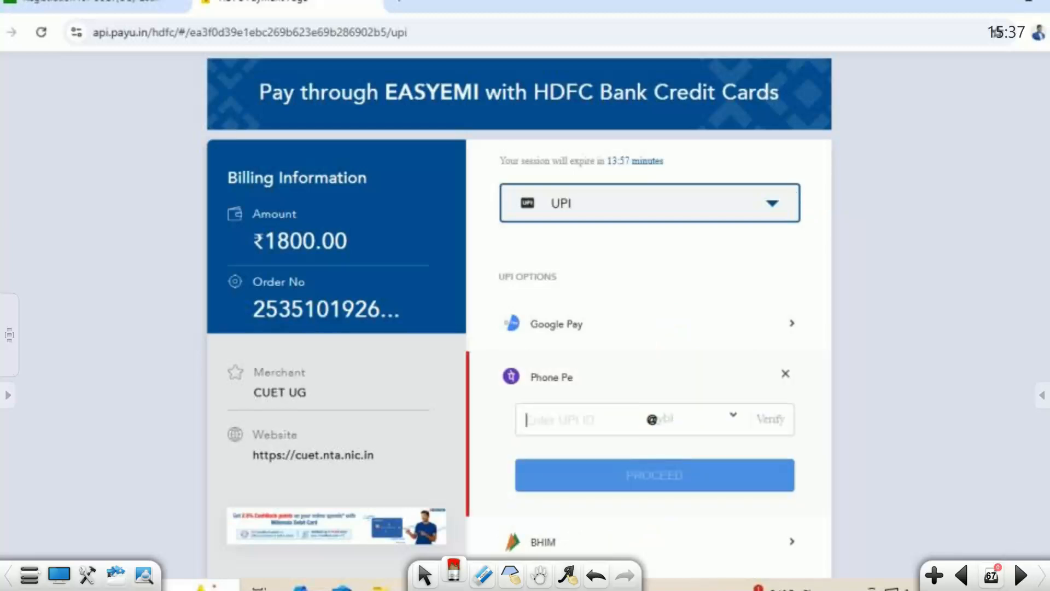
pyautogui.moveTo(601, 393)
pyautogui.mouseDown()
pyautogui.moveTo(538, 406)
pyautogui.moveTo(550, 448)
pyautogui.moveTo(591, 399)
pyautogui.mouseUp()
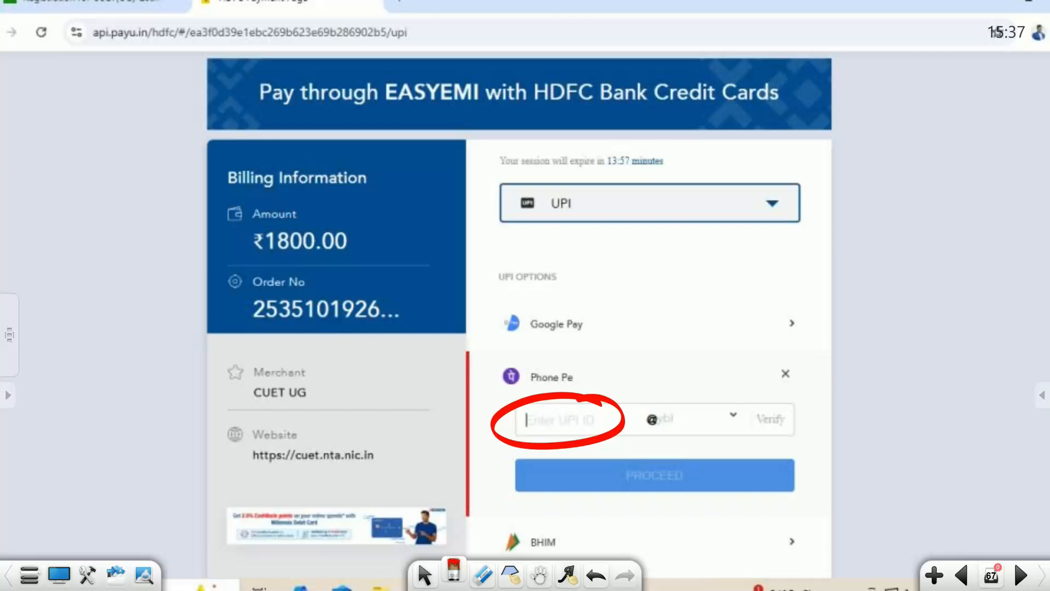
pyautogui.moveTo(610, 404); pyautogui.dragTo(667, 366)
pyautogui.moveTo(596, 501); pyautogui.dragTo(775, 501)
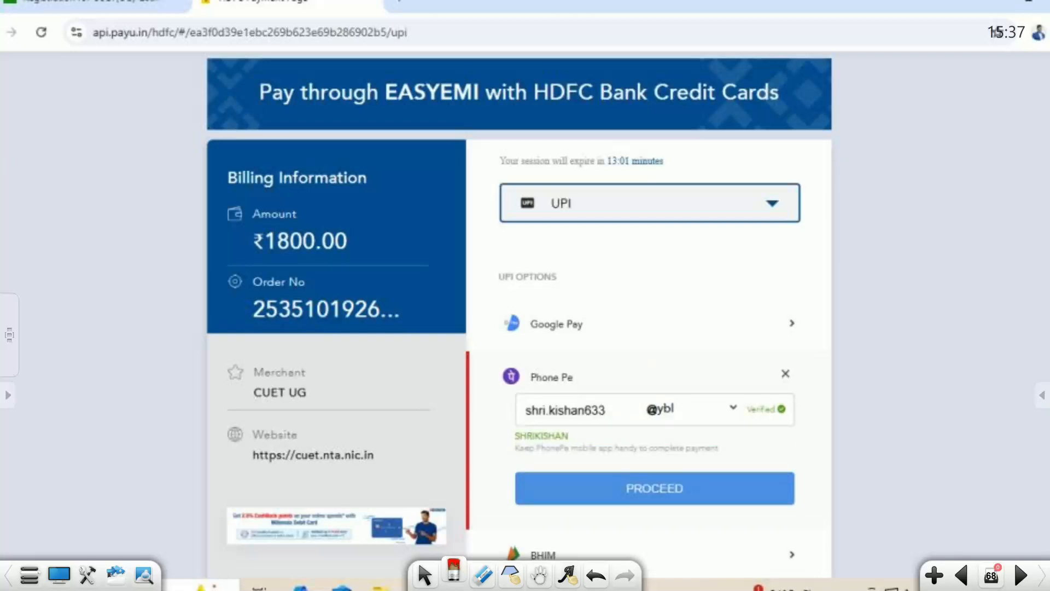
pyautogui.moveTo(644, 388); pyautogui.dragTo(711, 353)
pyautogui.moveTo(518, 421); pyautogui.dragTo(692, 430)
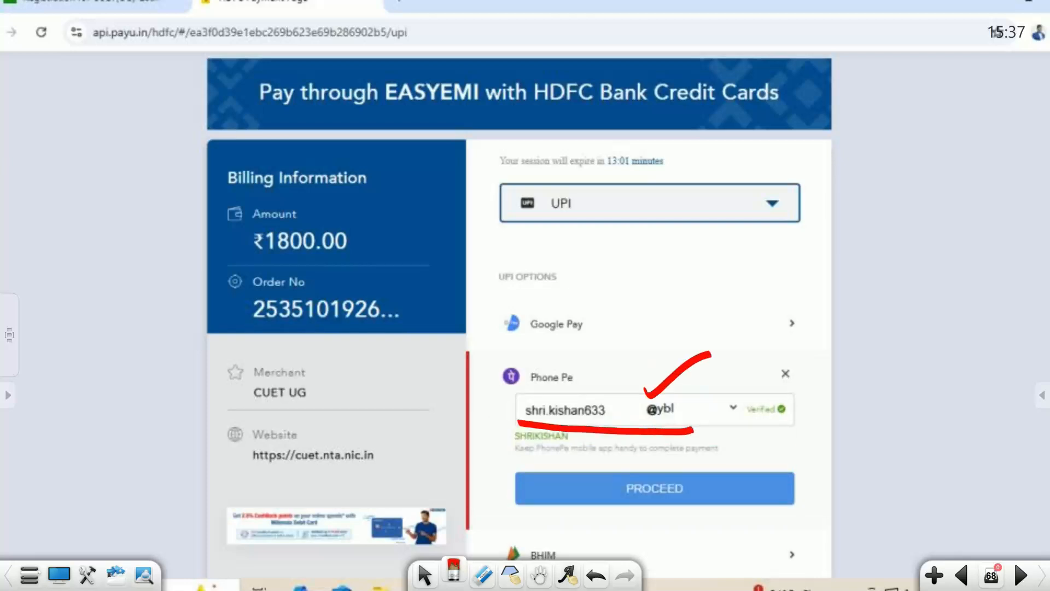
pyautogui.moveTo(519, 409)
pyautogui.mouseDown()
pyautogui.moveTo(629, 407)
pyautogui.moveTo(509, 419)
pyautogui.mouseUp()
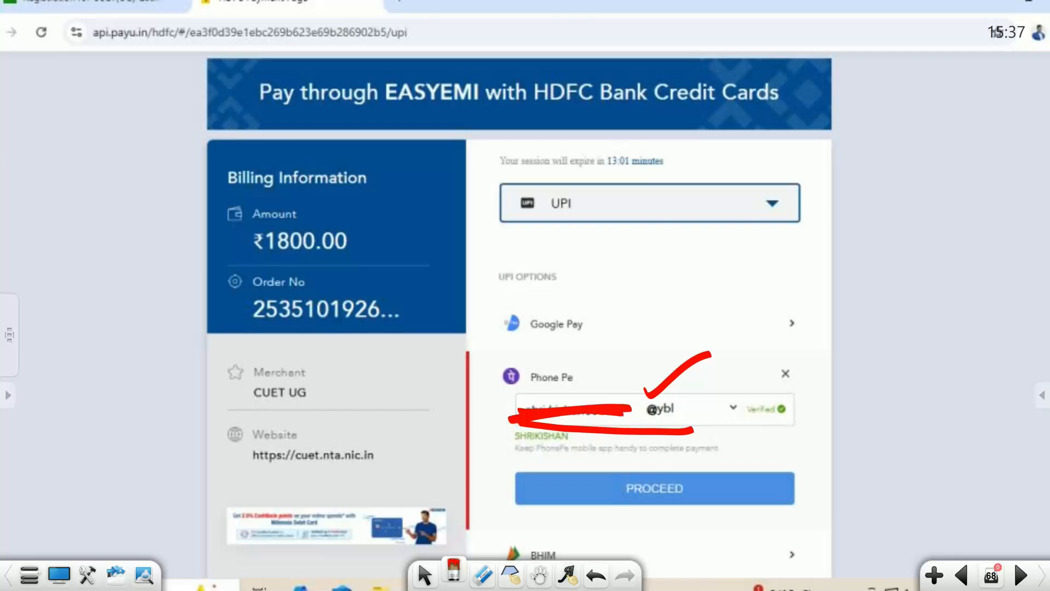
pyautogui.moveTo(796, 404); pyautogui.dragTo(873, 356)
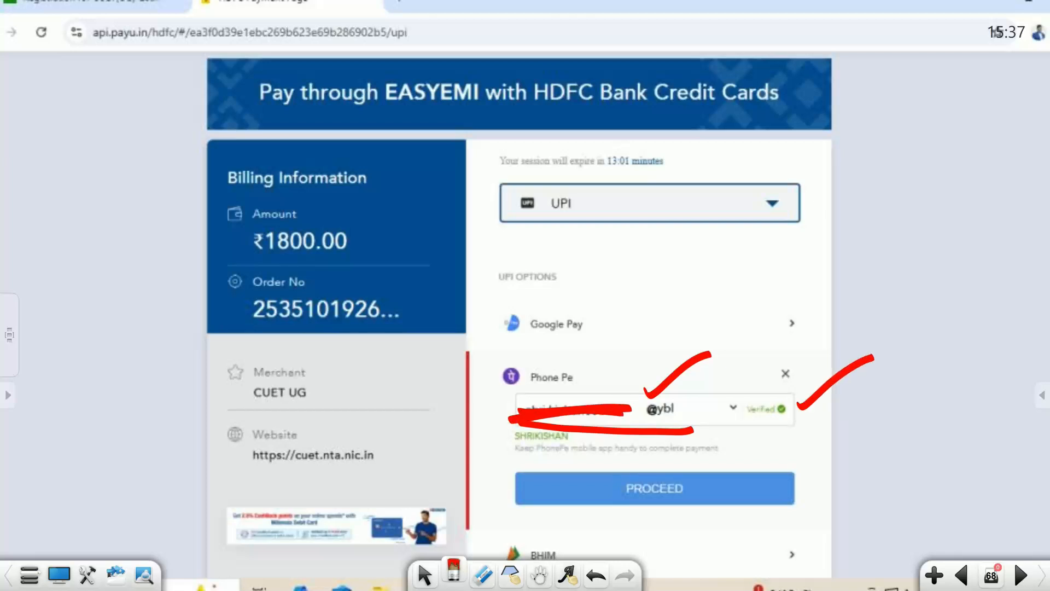
pyautogui.moveTo(696, 490); pyautogui.dragTo(756, 463)
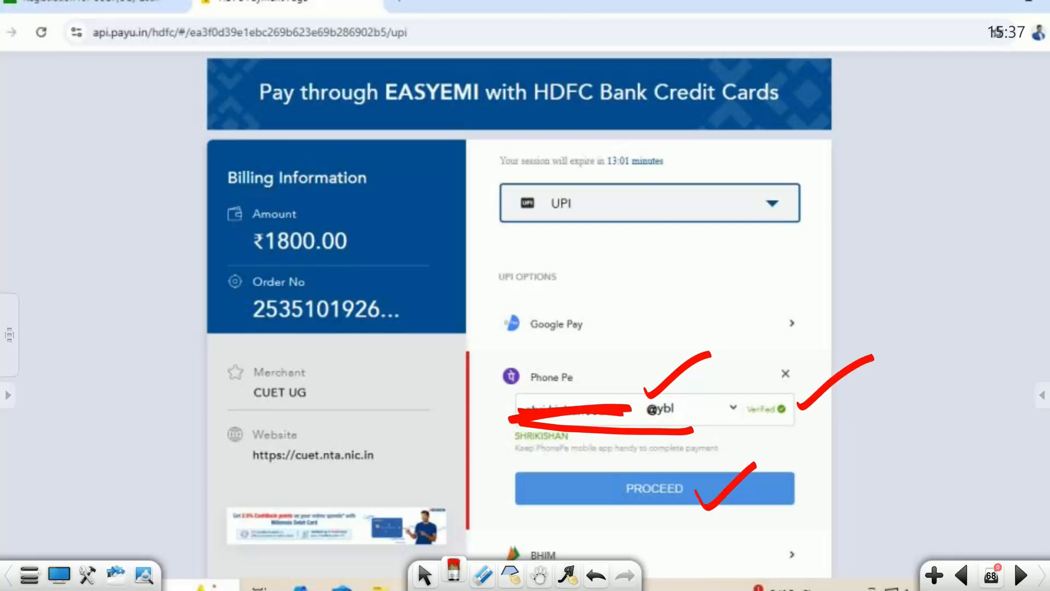
# On the payment authorization slide, circle the Open PhonePe mobile app message and handwrite "mobile" with an underline beside it
pyautogui.press('pagedown')
pyautogui.moveTo(695, 200)
pyautogui.mouseDown()
pyautogui.moveTo(401, 166)
pyautogui.moveTo(577, 427)
pyautogui.moveTo(605, 175)
pyautogui.mouseUp()
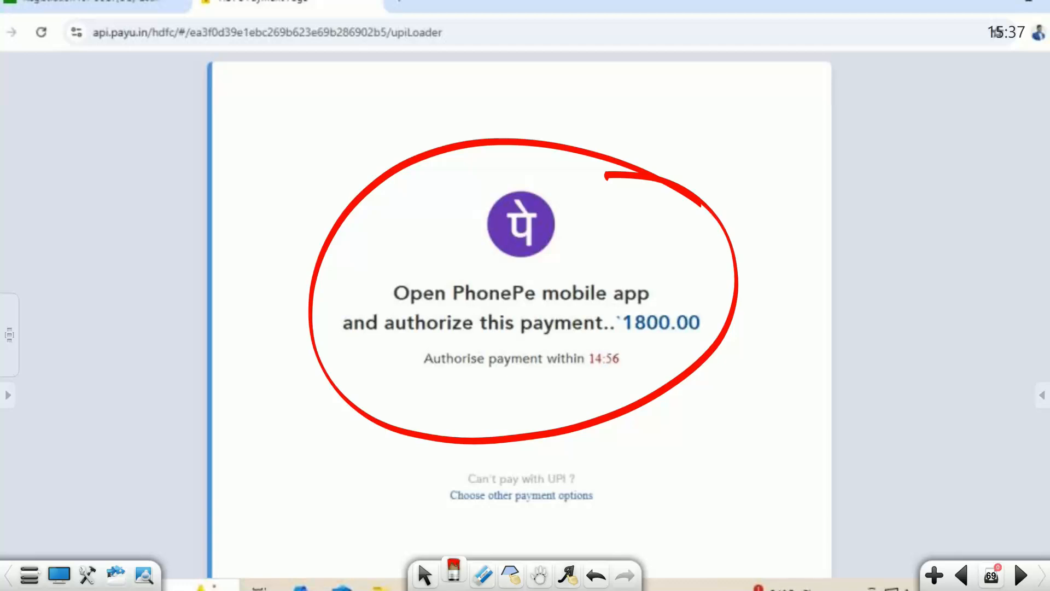
pyautogui.moveTo(843, 331)
pyautogui.mouseDown()
pyautogui.moveTo(848, 304)
pyautogui.moveTo(878, 328)
pyautogui.moveTo(896, 306)
pyautogui.mouseUp()
pyautogui.moveTo(920, 257); pyautogui.dragTo(910, 328)
pyautogui.moveTo(941, 293); pyautogui.dragTo(938, 328)
pyautogui.moveTo(945, 276); pyautogui.dragTo(947, 289)
pyautogui.moveTo(970, 253)
pyautogui.mouseDown()
pyautogui.moveTo(961, 298)
pyautogui.moveTo(1002, 328)
pyautogui.mouseUp()
pyautogui.moveTo(838, 349); pyautogui.dragTo(999, 344)
# Handwrite "Phone Pe" in red below the word "mobile" and add a double tick next to it
pyautogui.moveTo(842, 383)
pyautogui.mouseDown()
pyautogui.moveTo(842, 441)
pyautogui.moveTo(864, 407)
pyautogui.mouseUp()
pyautogui.moveTo(875, 368)
pyautogui.mouseDown()
pyautogui.moveTo(874, 400)
pyautogui.moveTo(917, 432)
pyautogui.mouseUp()
pyautogui.moveTo(903, 416)
pyautogui.mouseDown()
pyautogui.moveTo(929, 400)
pyautogui.moveTo(958, 399)
pyautogui.moveTo(1013, 421)
pyautogui.mouseUp()
pyautogui.moveTo(901, 460)
pyautogui.mouseDown()
pyautogui.moveTo(891, 522)
pyautogui.moveTo(919, 482)
pyautogui.mouseUp()
pyautogui.moveTo(910, 495)
pyautogui.mouseDown()
pyautogui.moveTo(943, 481)
pyautogui.moveTo(946, 508)
pyautogui.mouseUp()
pyautogui.moveTo(968, 479)
pyautogui.mouseDown()
pyautogui.moveTo(994, 473)
pyautogui.moveTo(1022, 445)
pyautogui.mouseUp()
pyautogui.moveTo(976, 494); pyautogui.dragTo(1029, 465)
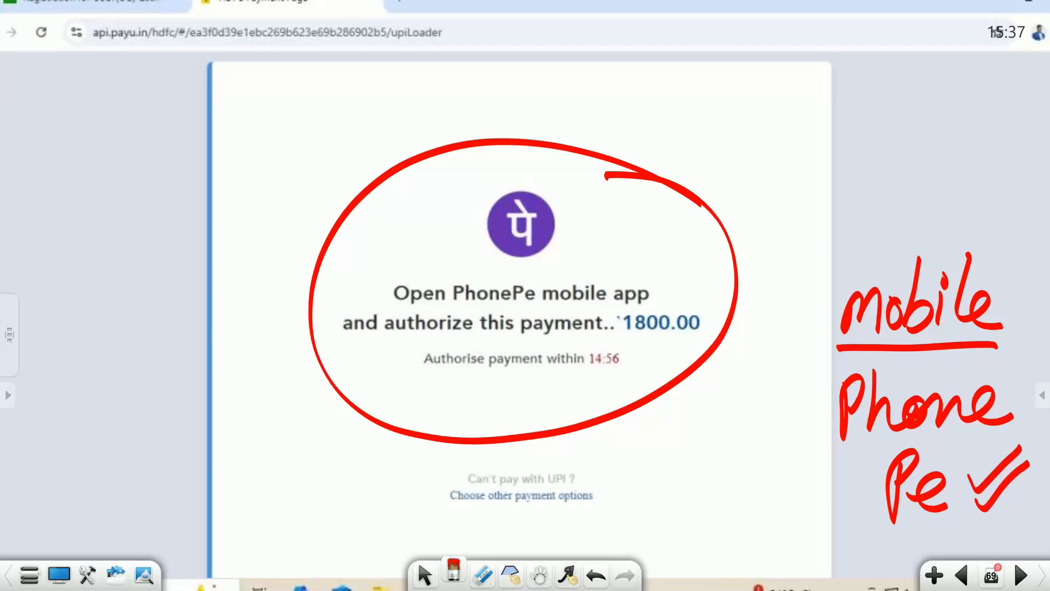
# On the phone screenshot slide, circle the CUET UG Payment Request and add tick marks beside the ₹1,800 amount
pyautogui.press('pagedown')
pyautogui.moveTo(647, 129)
pyautogui.mouseDown()
pyautogui.moveTo(572, 101)
pyautogui.moveTo(448, 476)
pyautogui.moveTo(711, 158)
pyautogui.moveTo(471, 469)
pyautogui.moveTo(721, 208)
pyautogui.moveTo(707, 188)
pyautogui.mouseUp()
pyautogui.moveTo(629, 304)
pyautogui.mouseDown()
pyautogui.moveTo(698, 253)
pyautogui.moveTo(723, 267)
pyautogui.mouseUp()
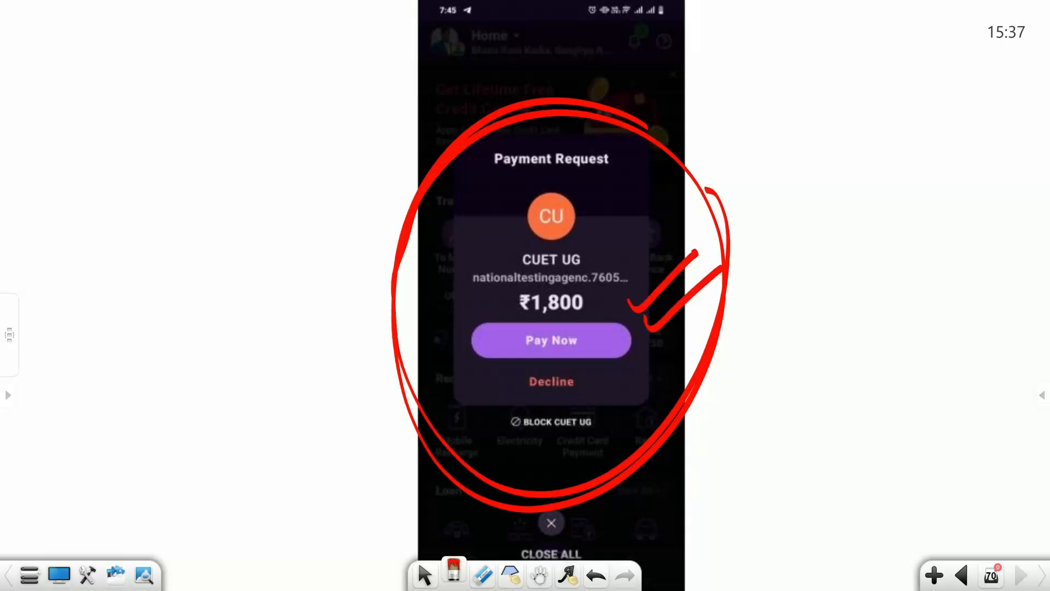